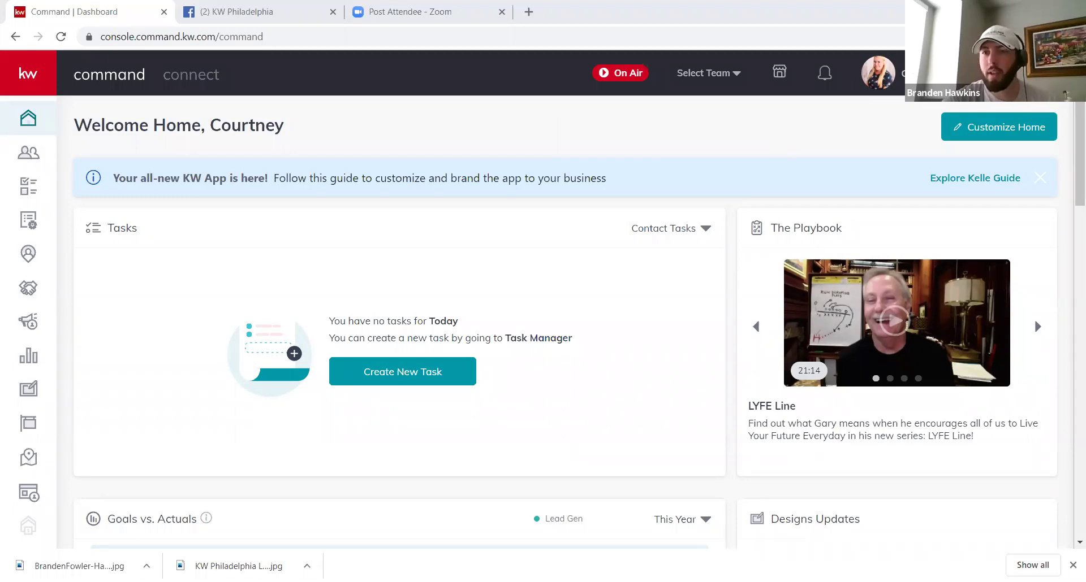
Step: Open account Settings, review integrations like Google Adwords, Mailchimp and Command Email, and expand Connect Settings
{"action": "left_click", "coordinate": [878, 73]}
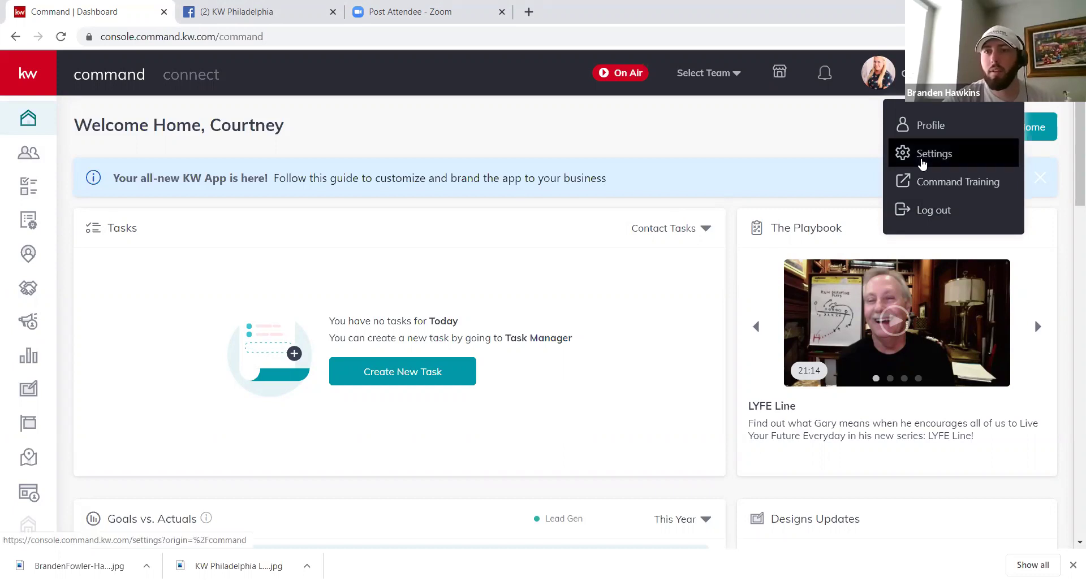
{"action": "left_click", "coordinate": [921, 163]}
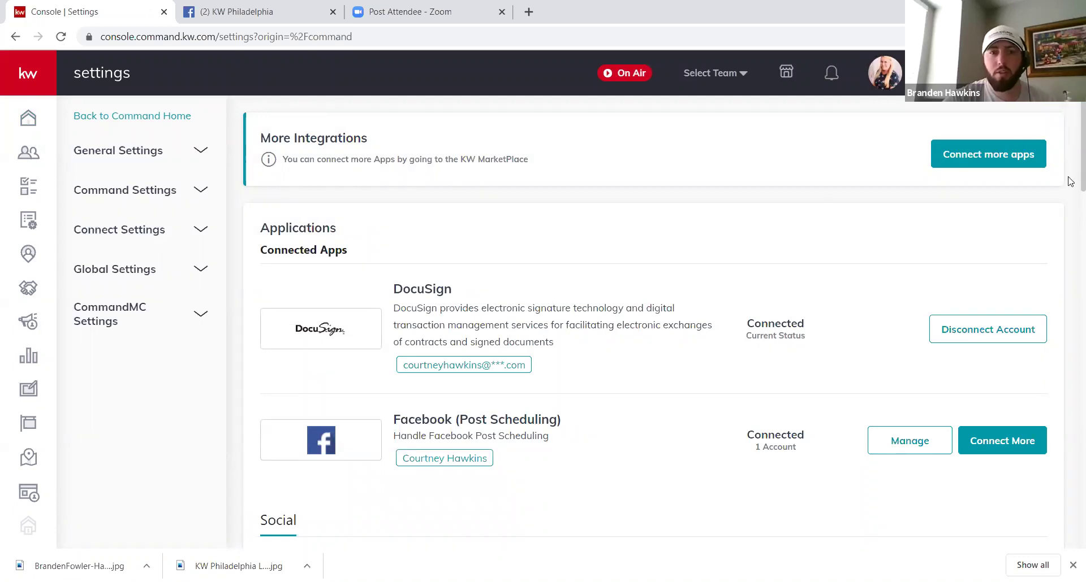
{"action": "scroll", "coordinate": [578, 196], "scroll_direction": "down", "scroll_amount": 3}
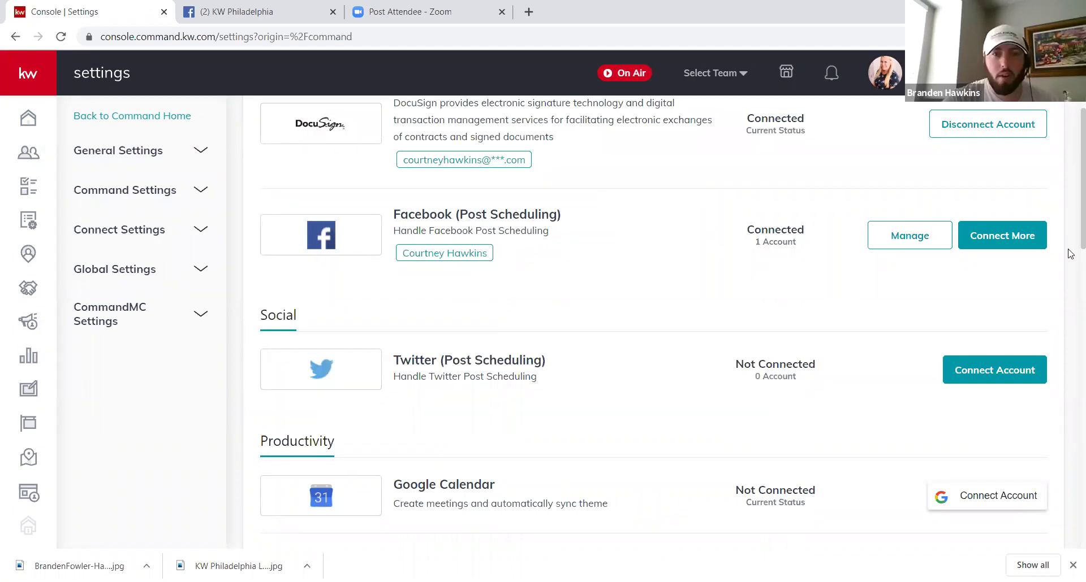
{"action": "scroll", "coordinate": [1071, 253], "scroll_direction": "down", "scroll_amount": 1}
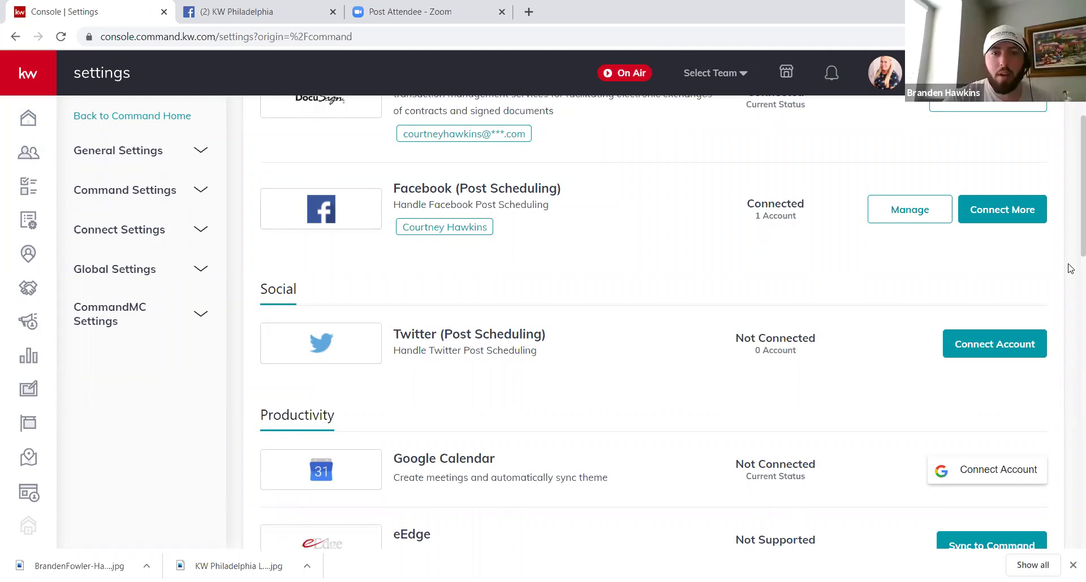
{"action": "scroll", "coordinate": [1071, 269], "scroll_direction": "down", "scroll_amount": 10}
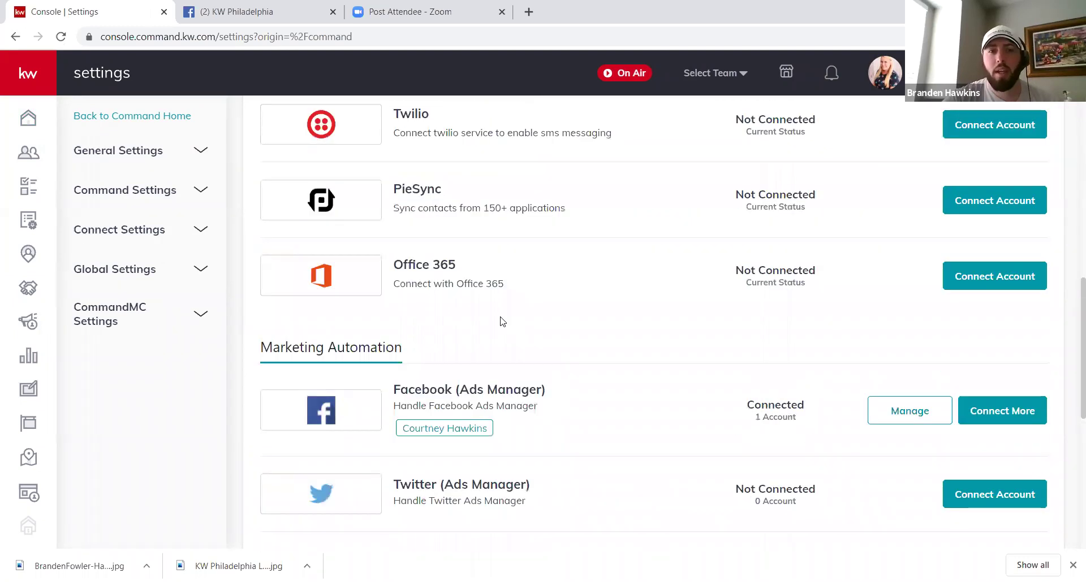
{"action": "scroll", "coordinate": [778, 251], "scroll_direction": "down", "scroll_amount": 2}
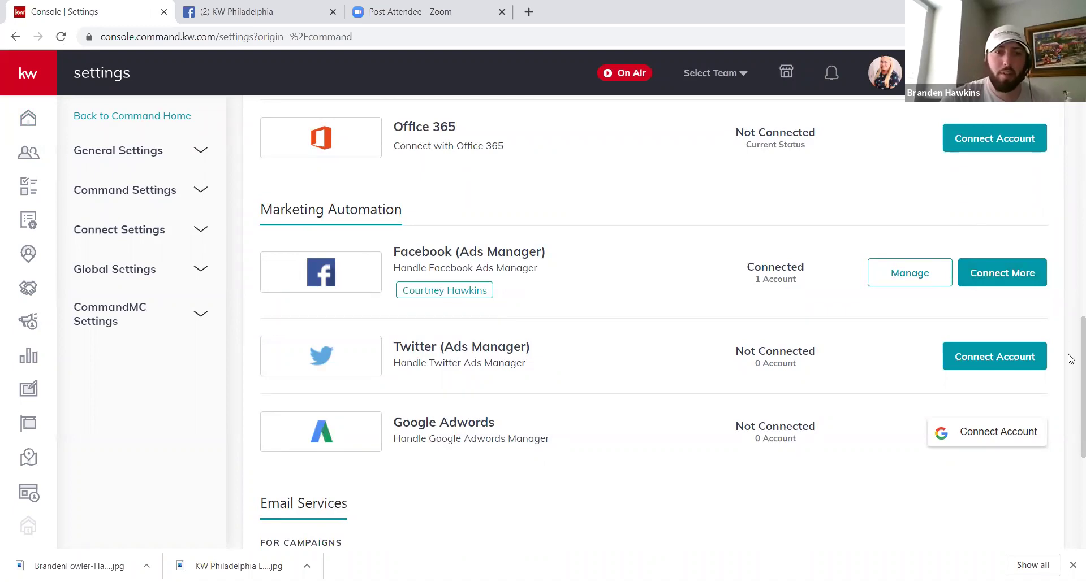
{"action": "scroll", "coordinate": [1070, 391], "scroll_direction": "down", "scroll_amount": 2}
{"action": "scroll", "coordinate": [1070, 391], "scroll_direction": "down", "scroll_amount": 1}
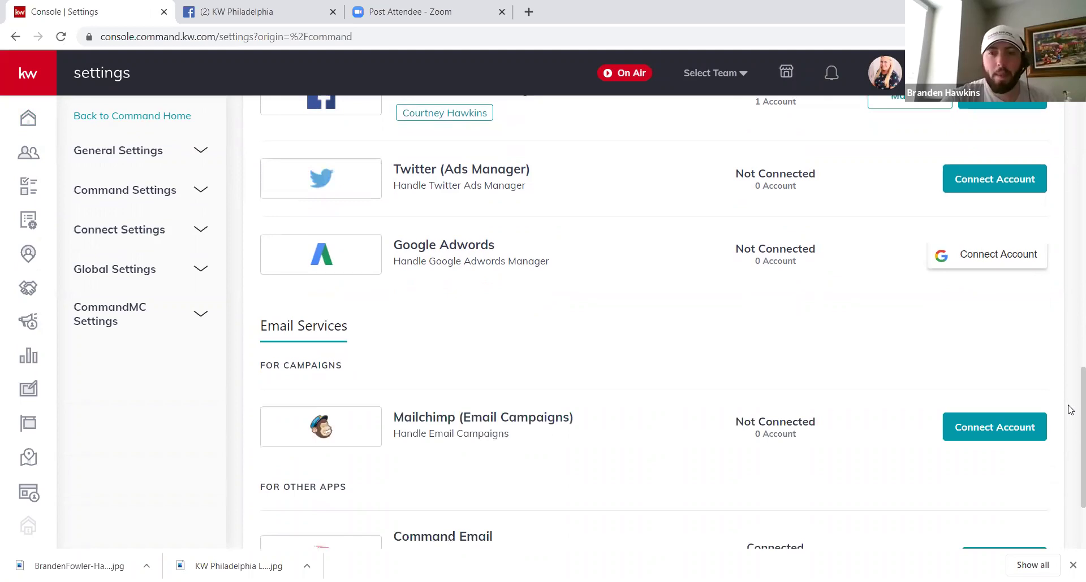
{"action": "scroll", "coordinate": [1070, 409], "scroll_direction": "down", "scroll_amount": 1}
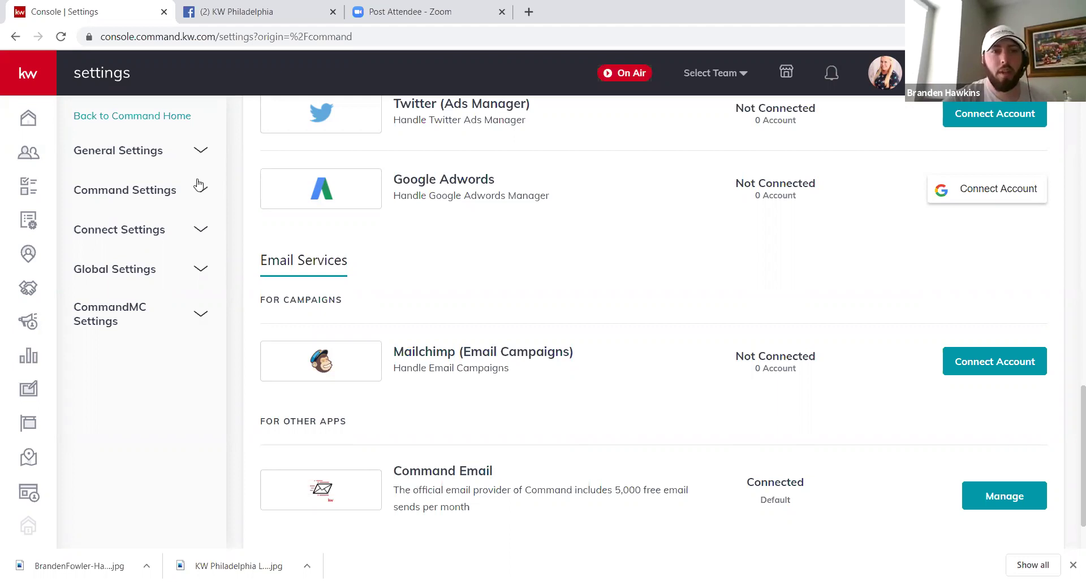
{"action": "left_click", "coordinate": [198, 230]}
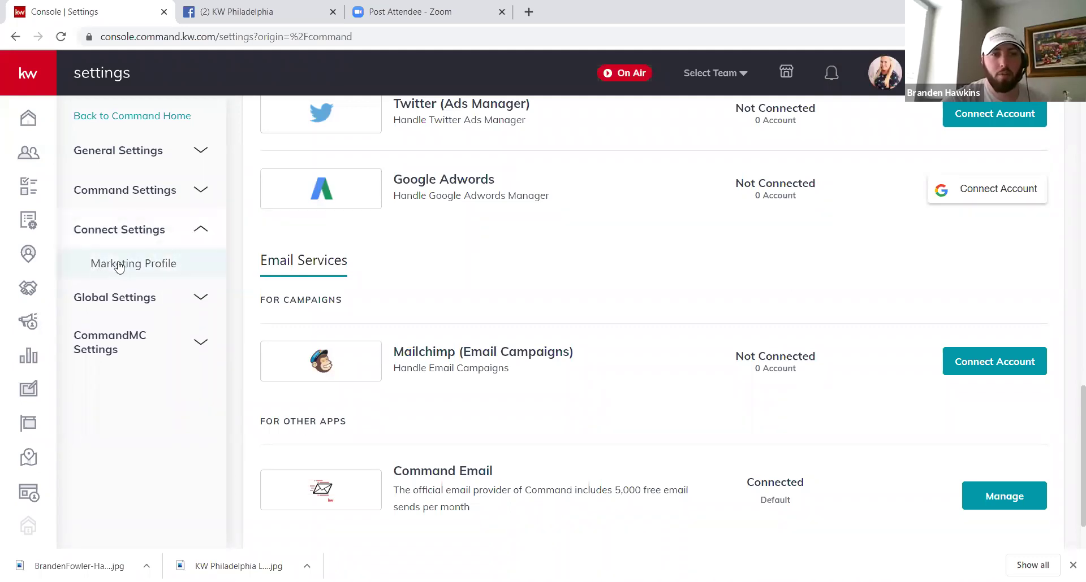
Step: Review the Marketing Profile's agent photo, personal and brokerage details, then go to My Design Templates
{"action": "left_click", "coordinate": [118, 265]}
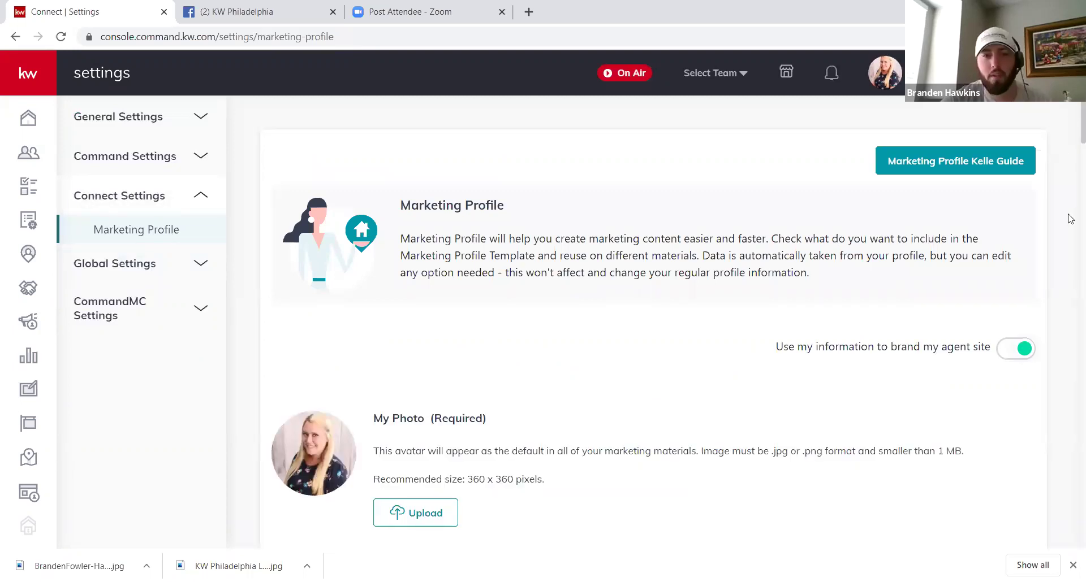
{"action": "scroll", "coordinate": [1071, 218], "scroll_direction": "down", "scroll_amount": 6}
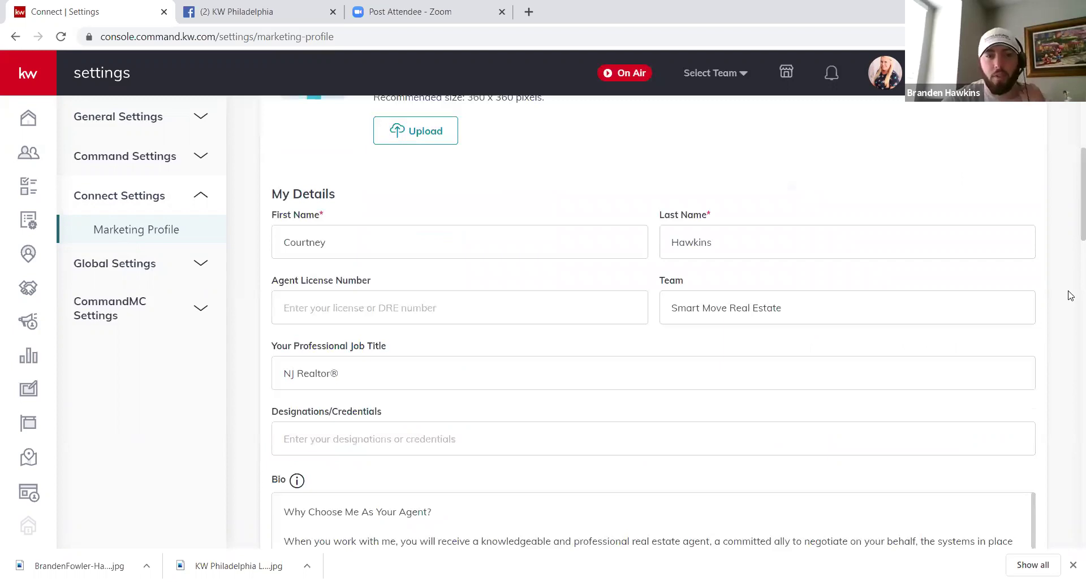
{"action": "scroll", "coordinate": [275, 500], "scroll_direction": "up", "scroll_amount": 5}
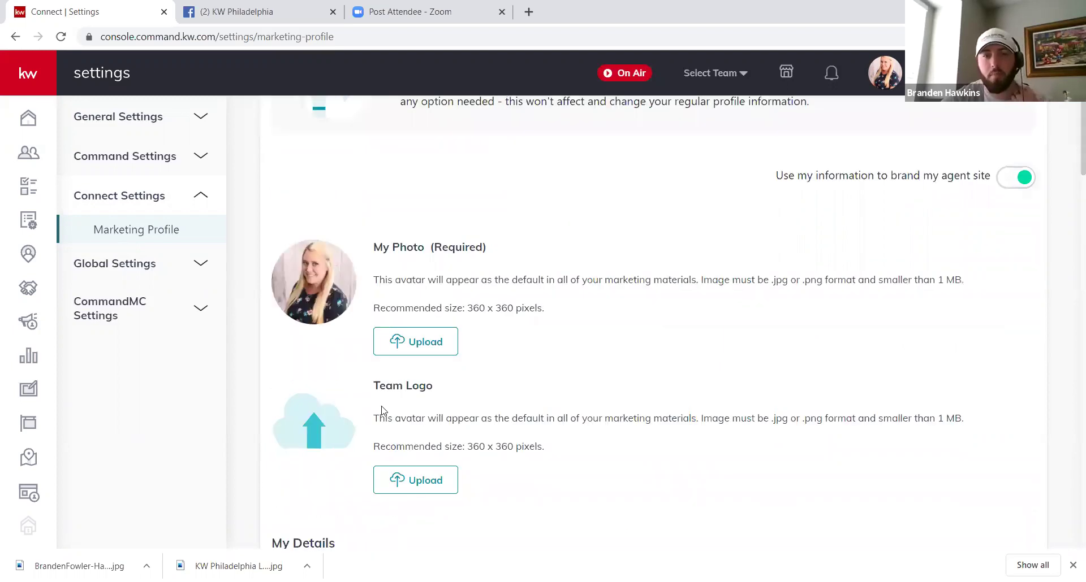
{"action": "scroll", "coordinate": [381, 410], "scroll_direction": "down", "scroll_amount": 8}
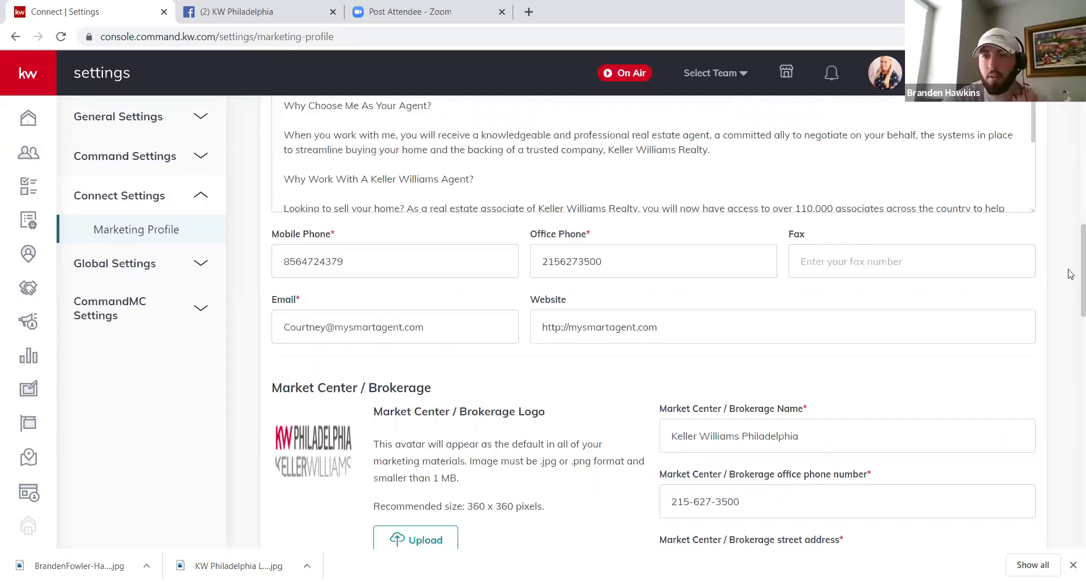
{"action": "scroll", "coordinate": [1071, 143], "scroll_direction": "up", "scroll_amount": 7}
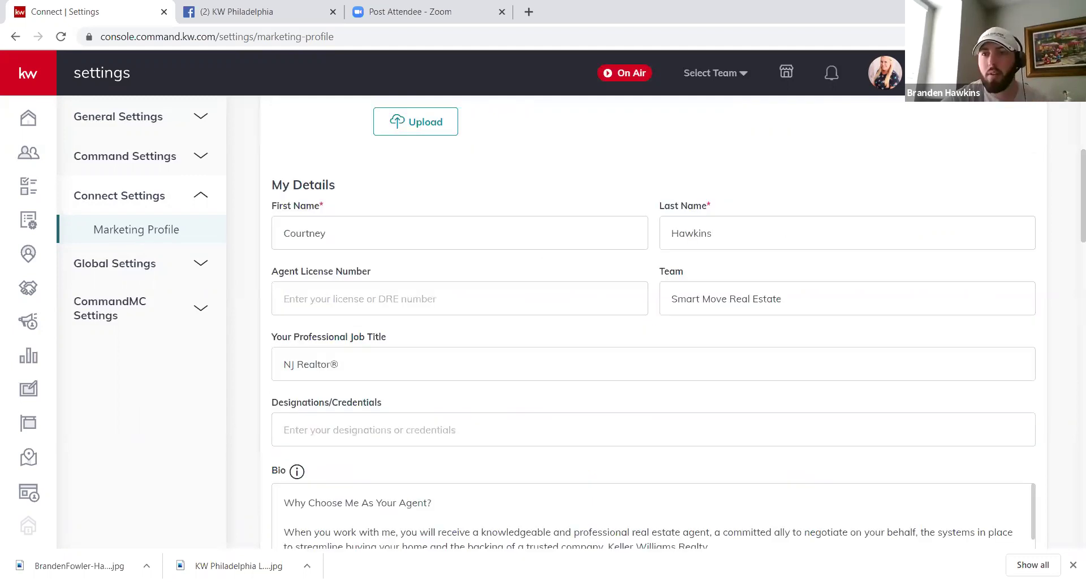
{"action": "scroll", "coordinate": [670, 373], "scroll_direction": "up", "scroll_amount": 6}
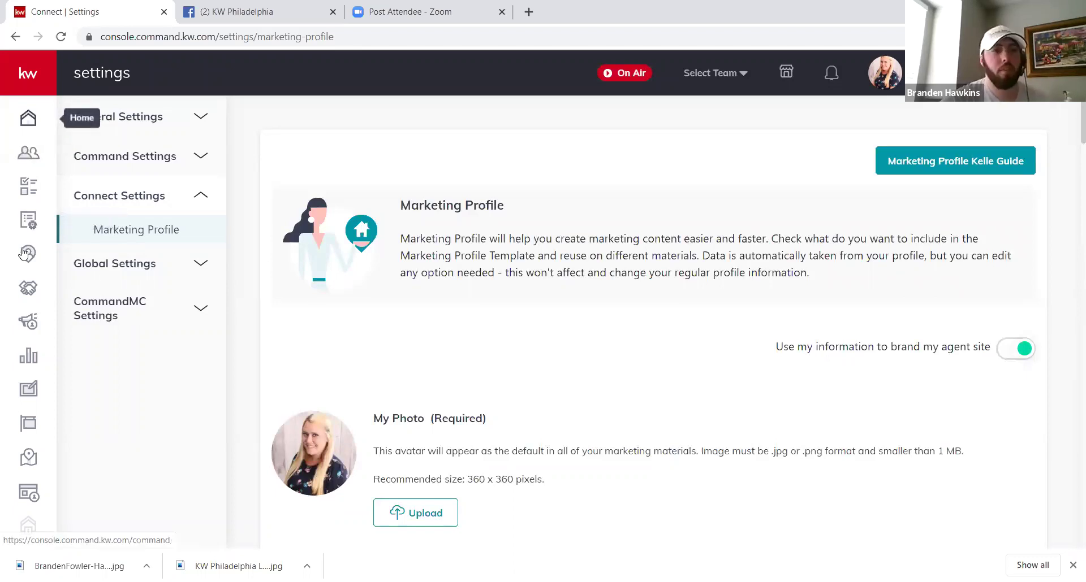
{"action": "left_click", "coordinate": [55, 389]}
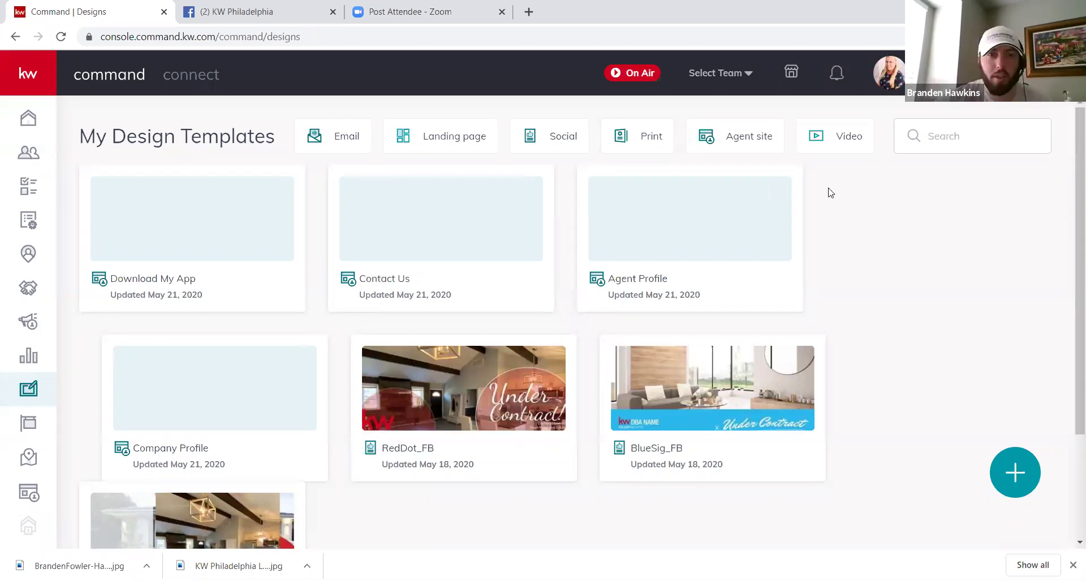
Step: Filter My Design Templates to Social and start a new Social design
{"action": "left_click", "coordinate": [549, 144]}
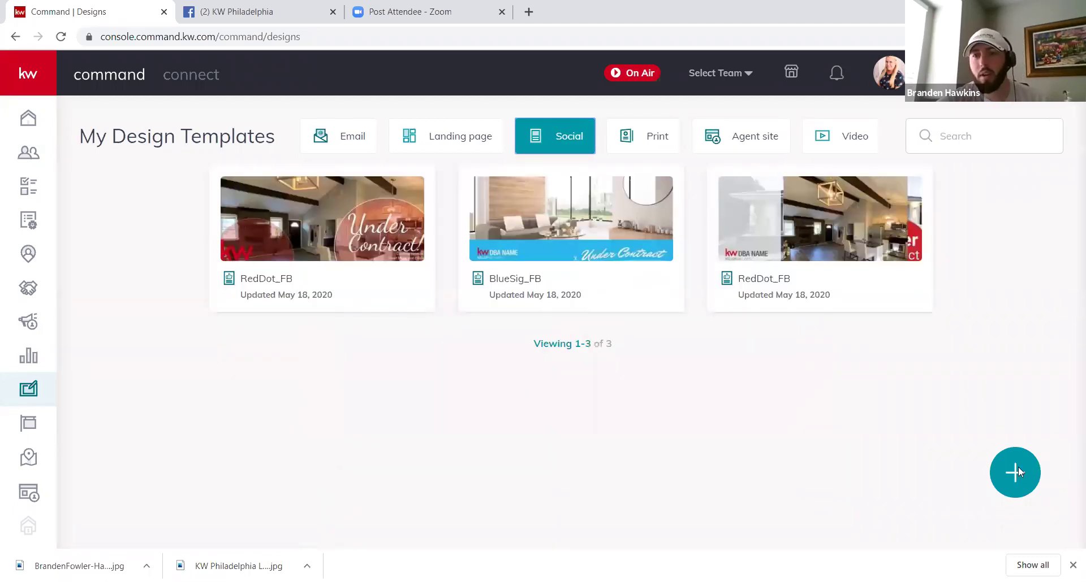
{"action": "left_click", "coordinate": [1018, 468]}
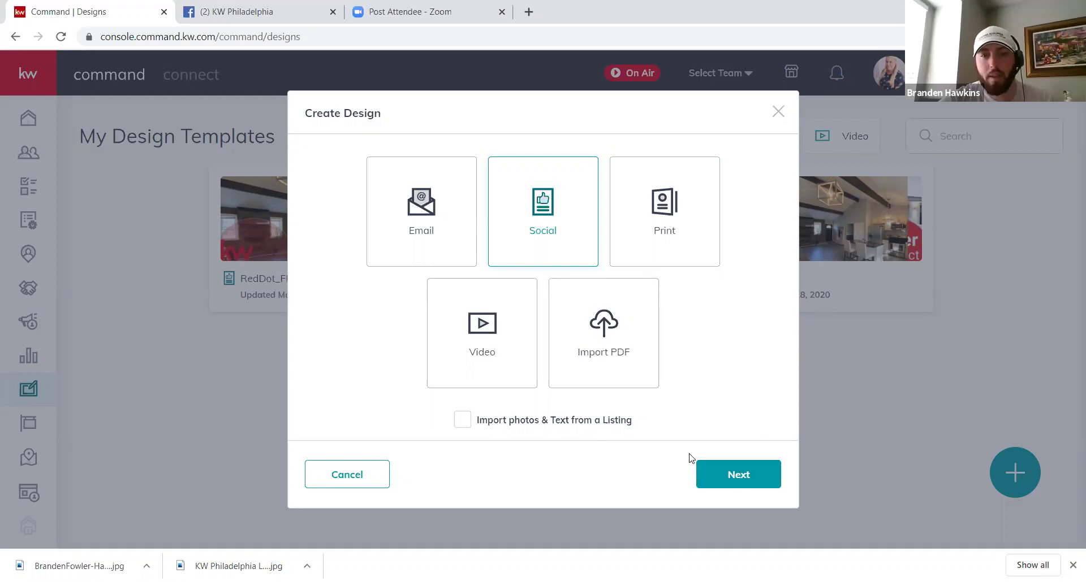
{"action": "left_click", "coordinate": [462, 421]}
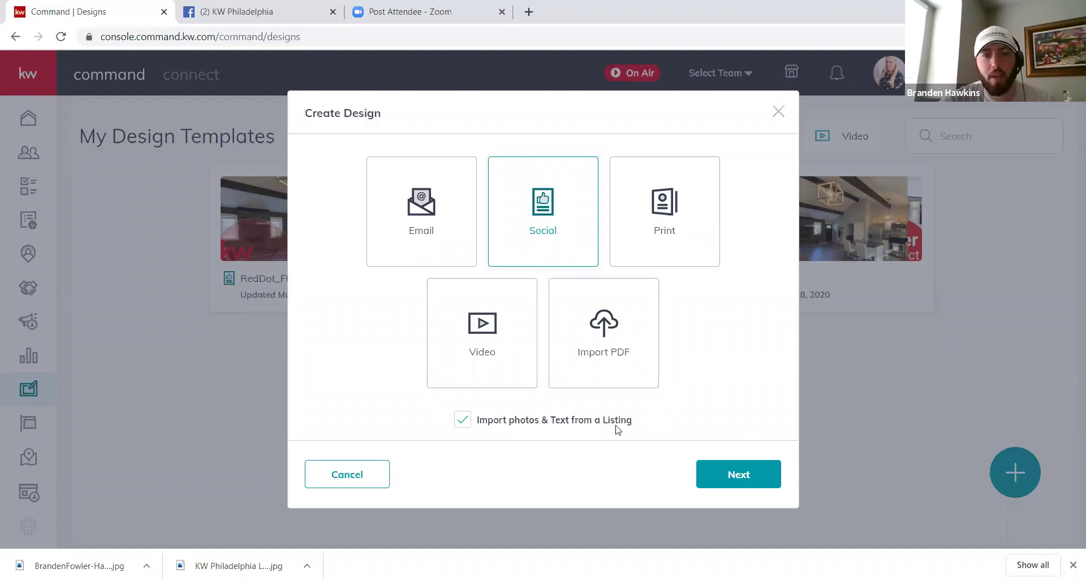
{"action": "left_click", "coordinate": [745, 478]}
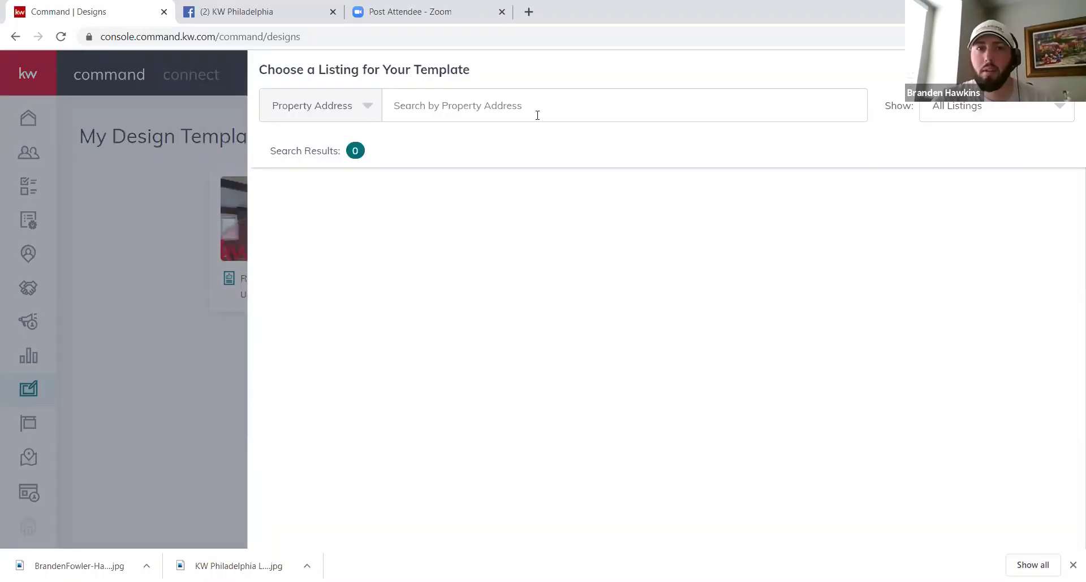
{"action": "left_click", "coordinate": [536, 110]}
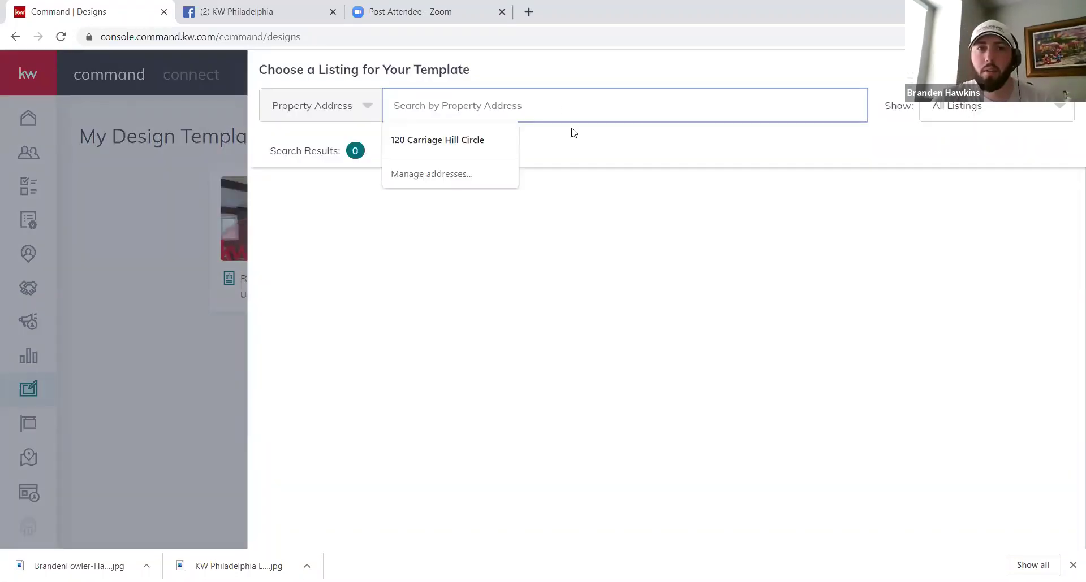
{"action": "left_click", "coordinate": [578, 143]}
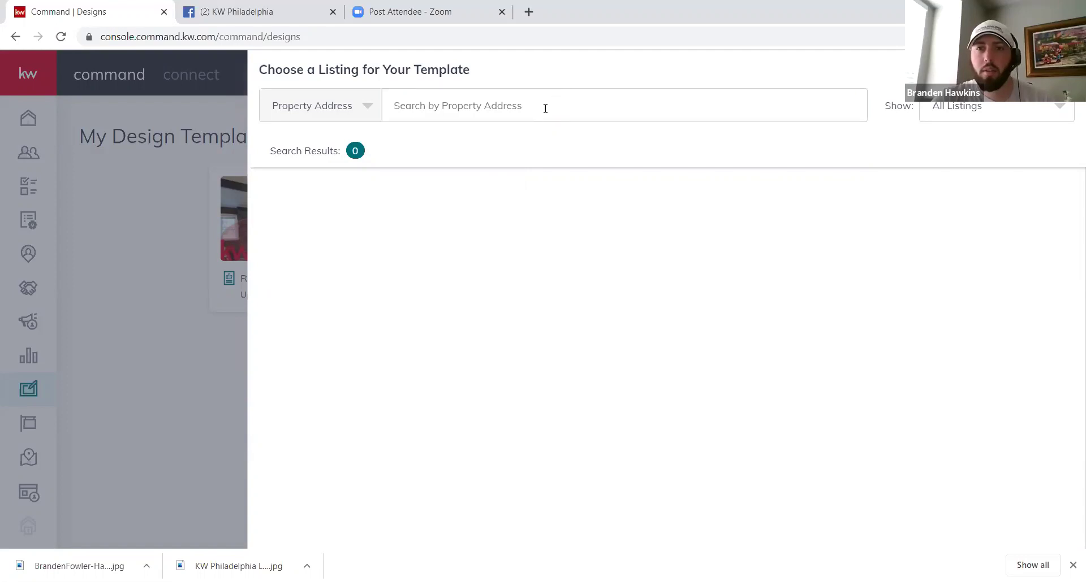
{"action": "left_click", "coordinate": [545, 107]}
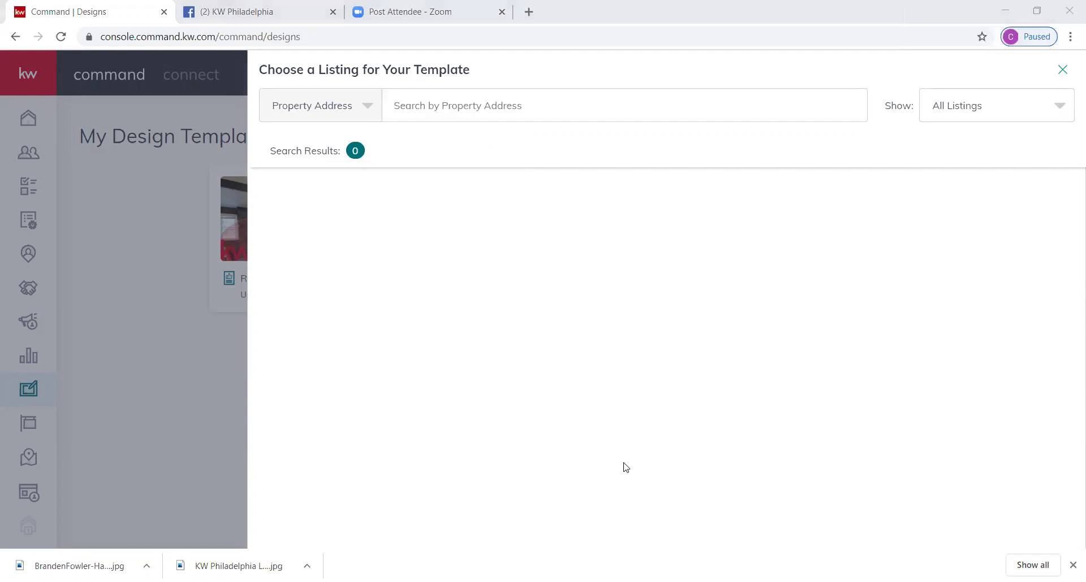
{"action": "left_click", "coordinate": [1053, 115]}
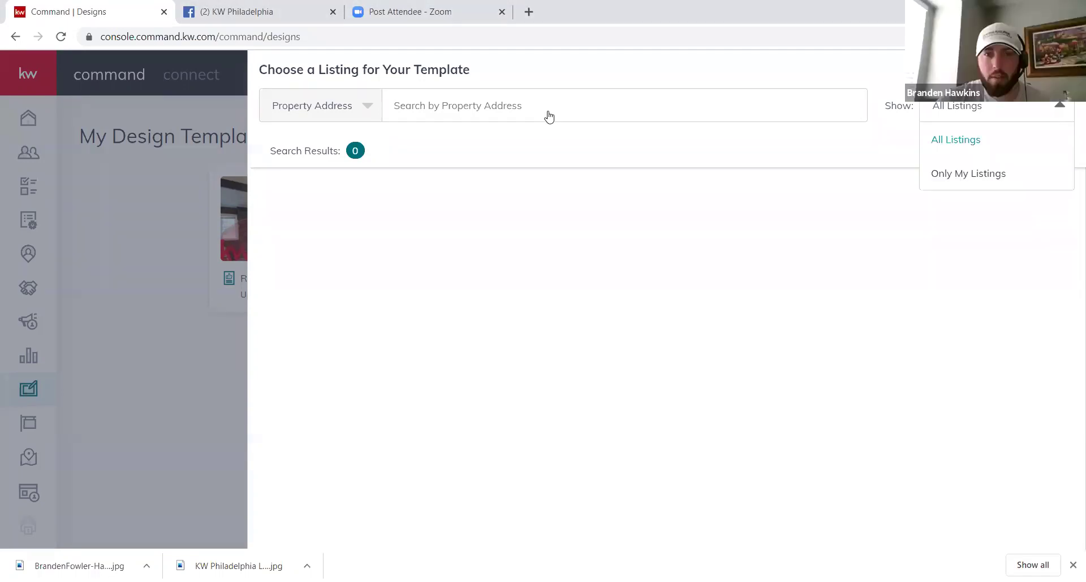
{"action": "left_click", "coordinate": [510, 107]}
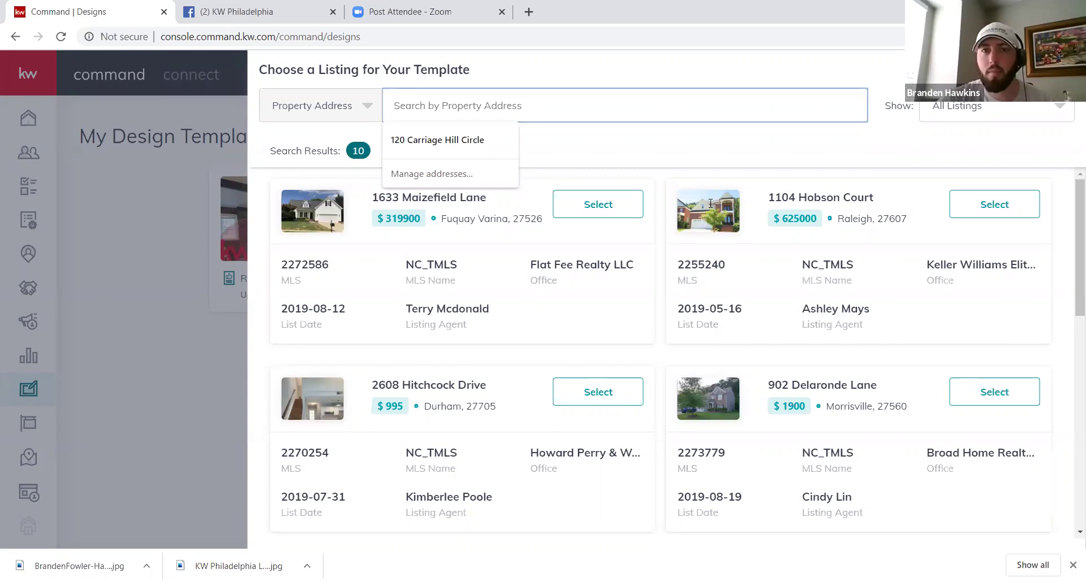
{"action": "left_click", "coordinate": [389, 148]}
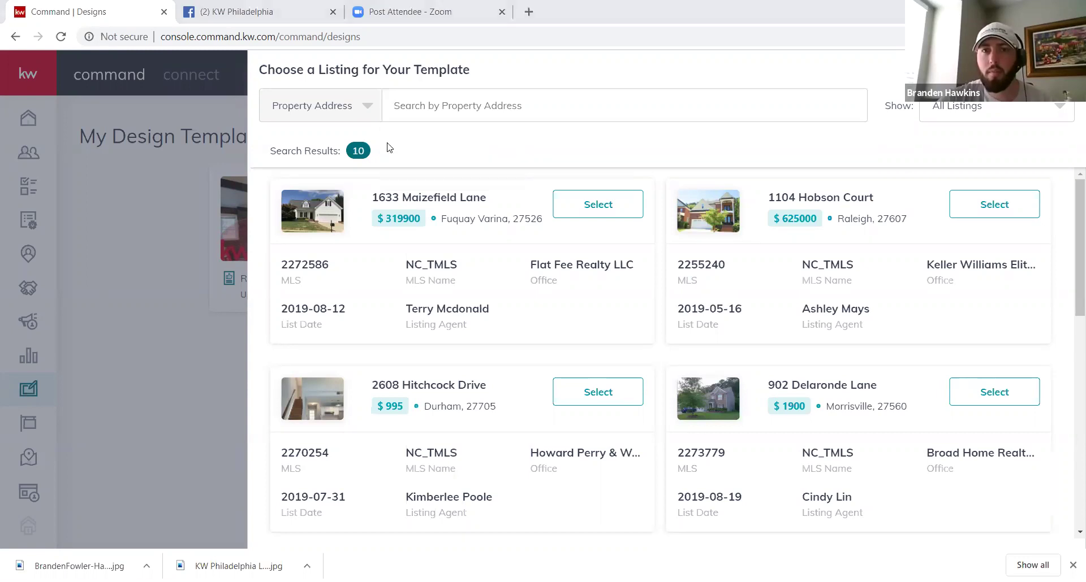
{"action": "left_click", "coordinate": [442, 115]}
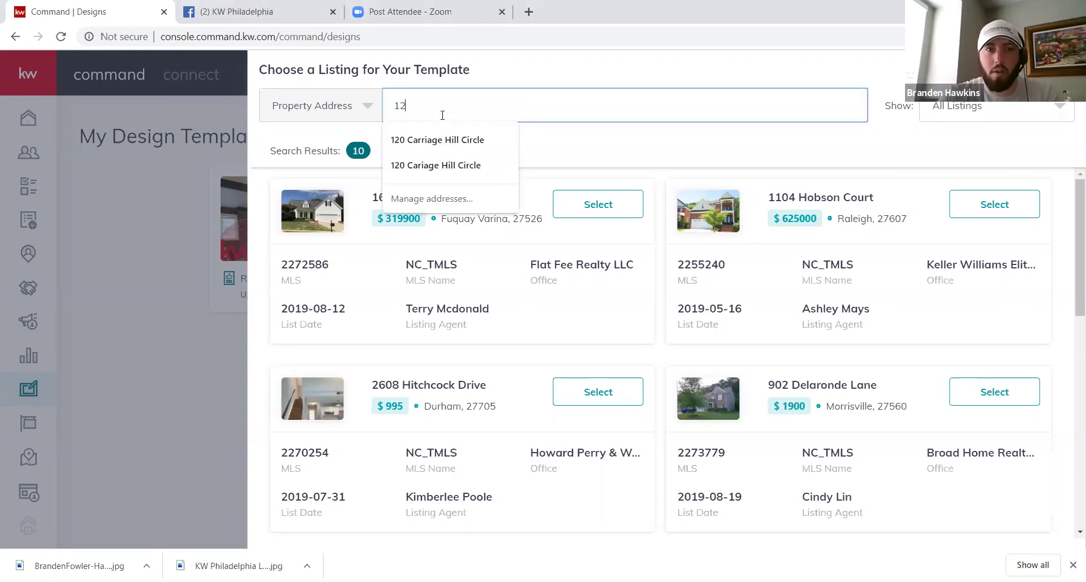
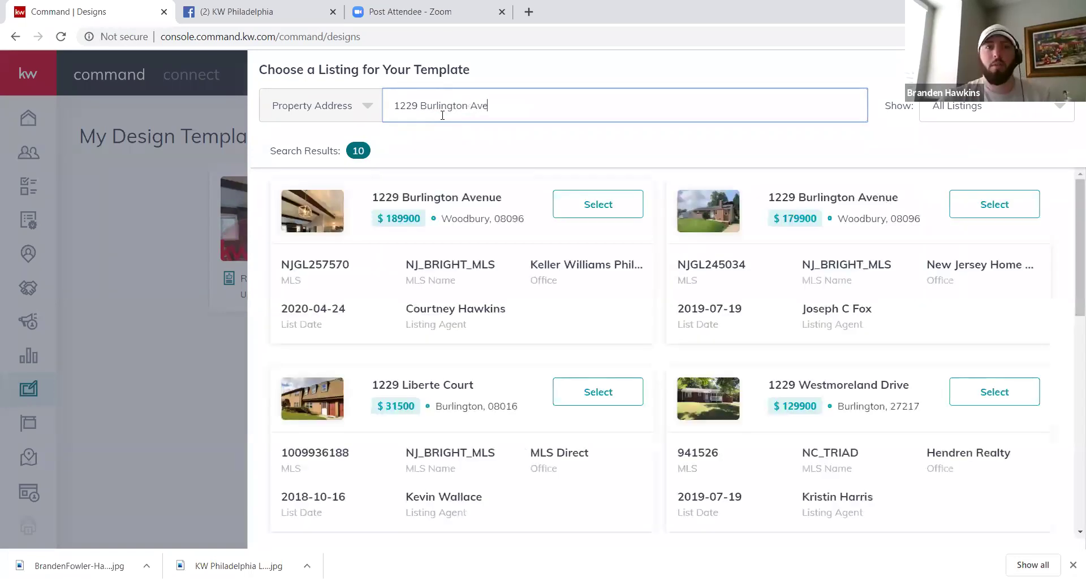
{"action": "left_click", "coordinate": [599, 207]}
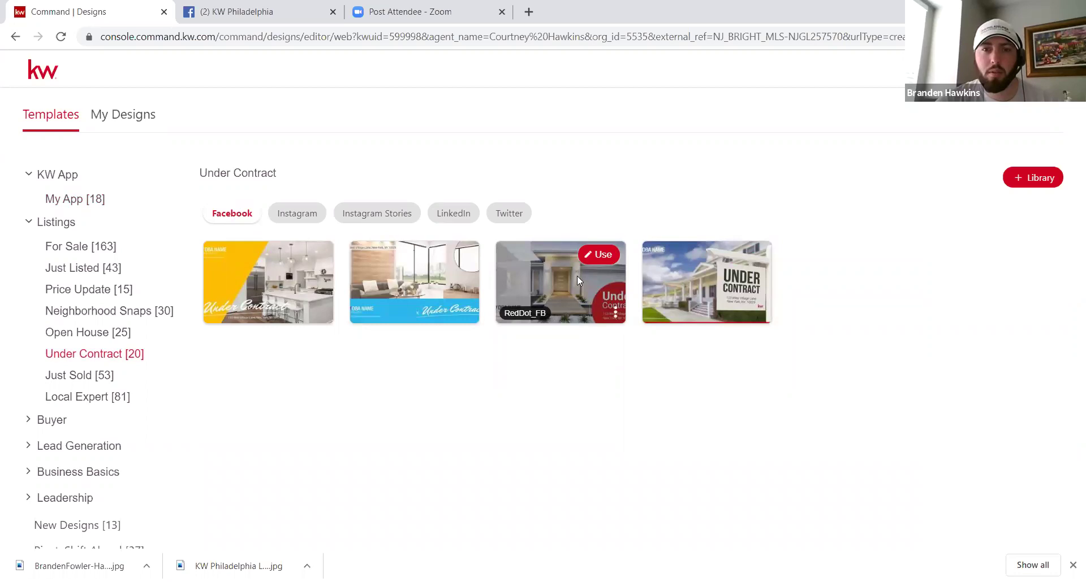
Step: Show the Facebook Under Contract templates and use RedDot_FB as a 1200x630px design
{"action": "mouse_move", "coordinate": [460, 277]}
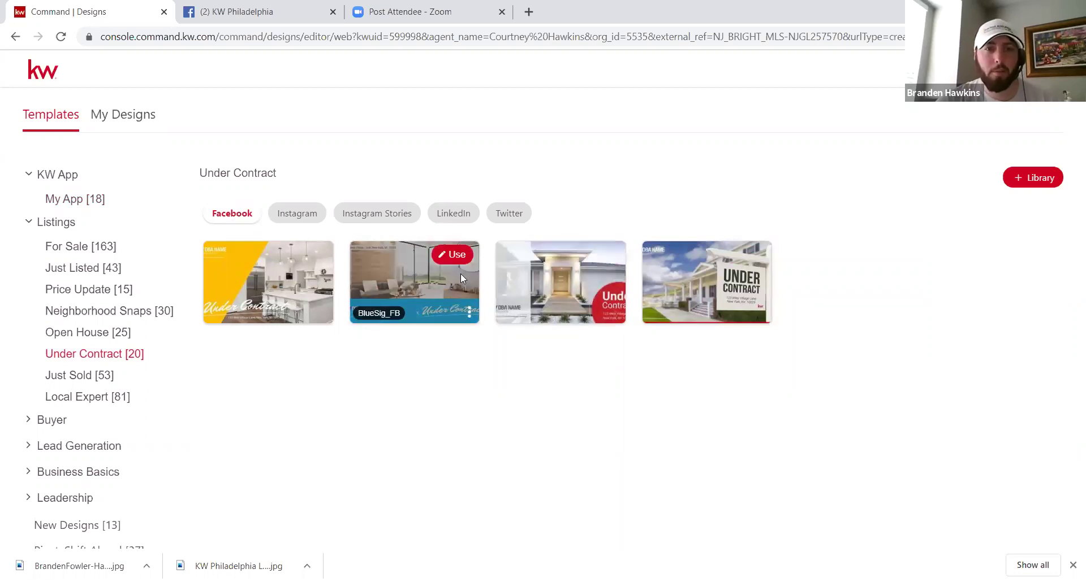
{"action": "left_click", "coordinate": [237, 221]}
{"action": "mouse_move", "coordinate": [576, 287]}
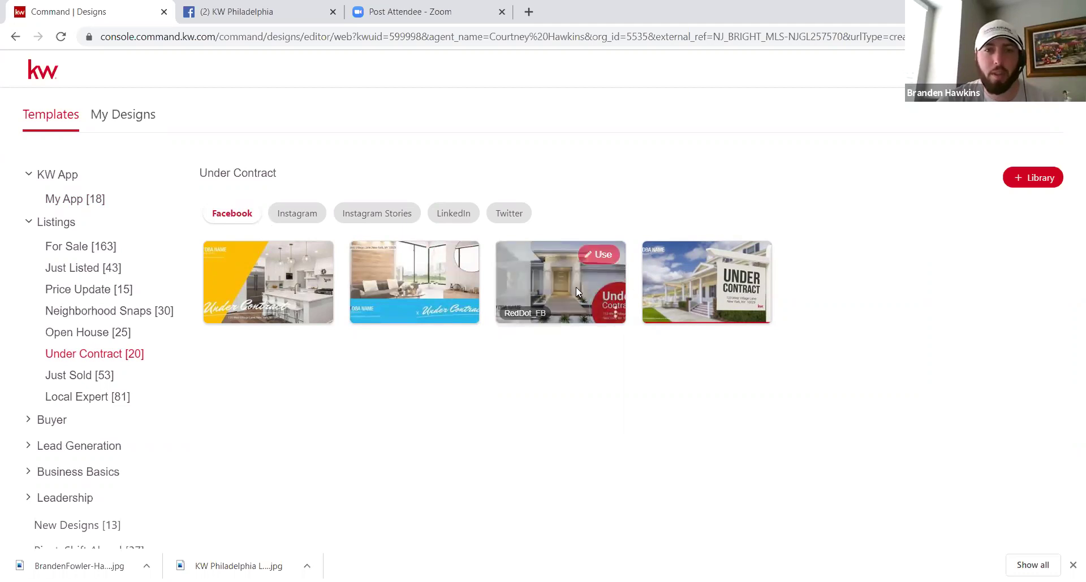
{"action": "left_click", "coordinate": [603, 261]}
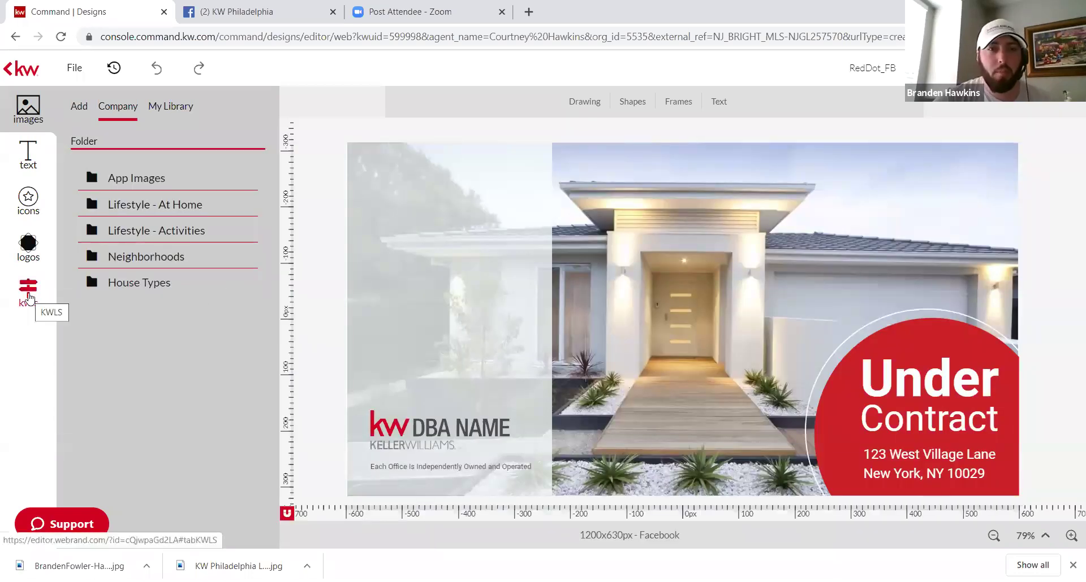
{"action": "left_click", "coordinate": [699, 224]}
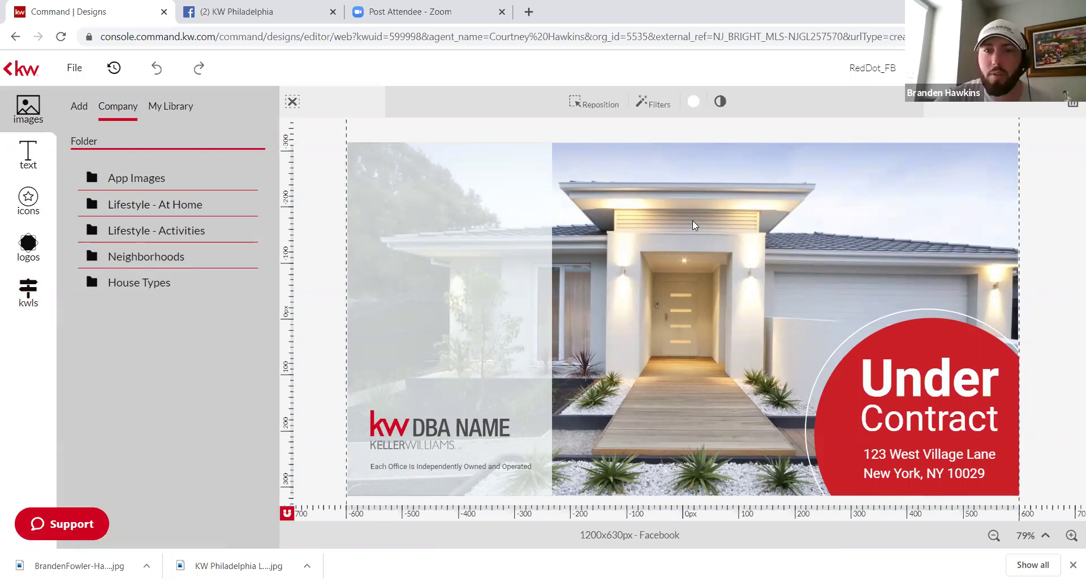
{"action": "left_click", "coordinate": [492, 224]}
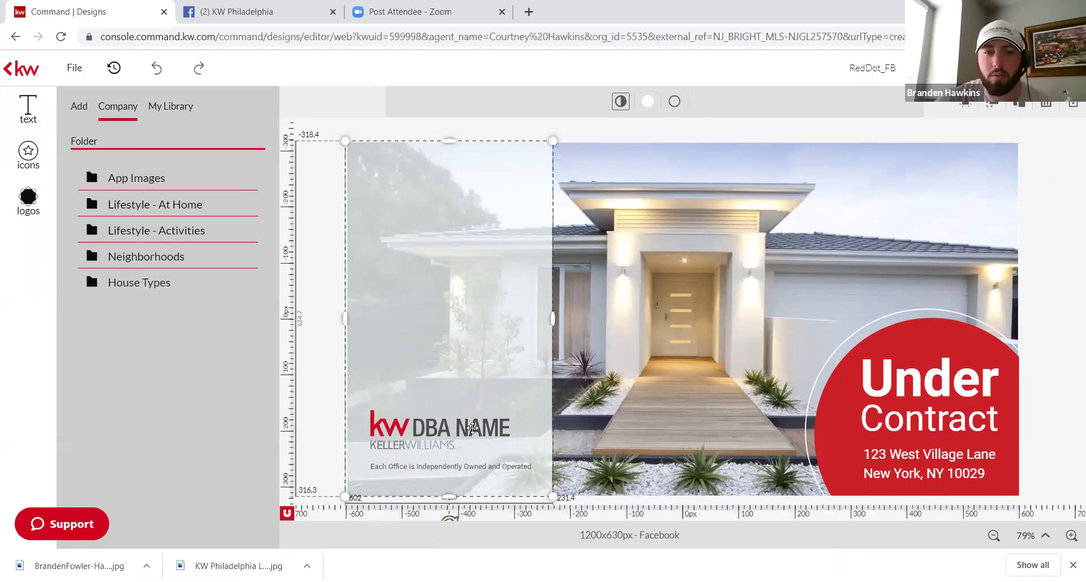
{"action": "left_click", "coordinate": [472, 428]}
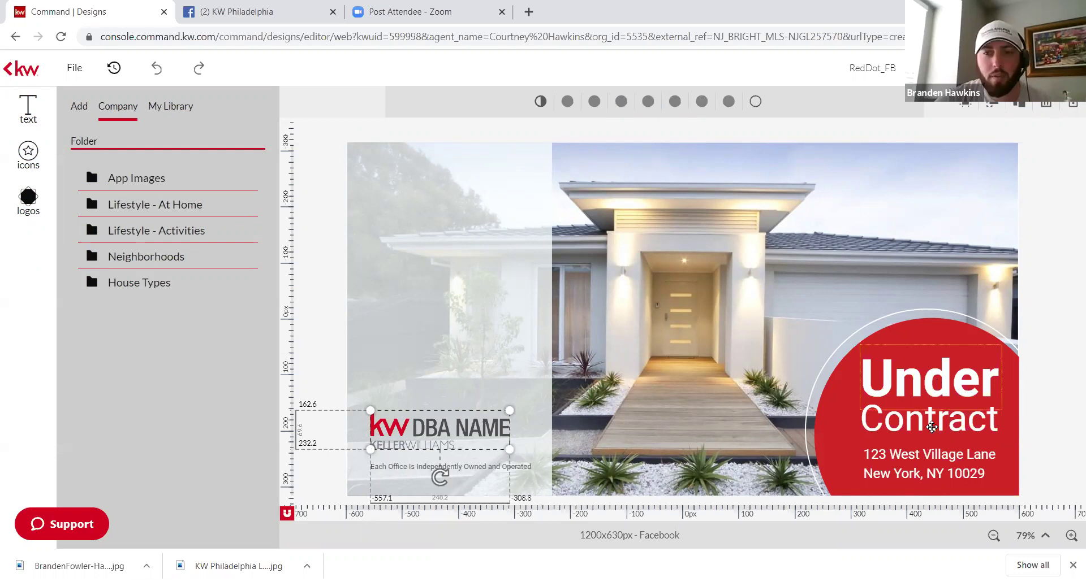
{"action": "left_click", "coordinate": [932, 427]}
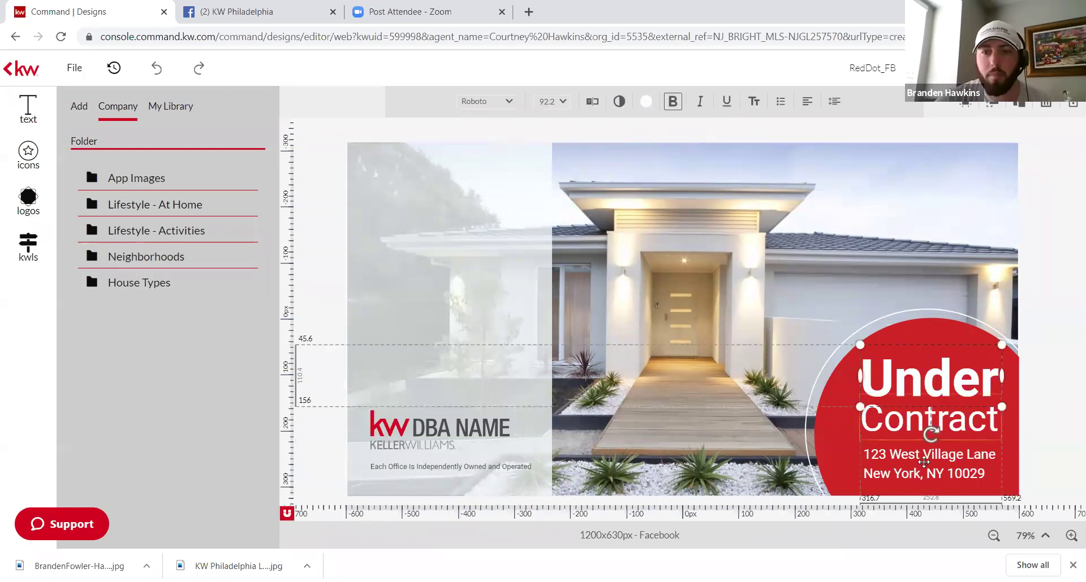
{"action": "left_click", "coordinate": [923, 462]}
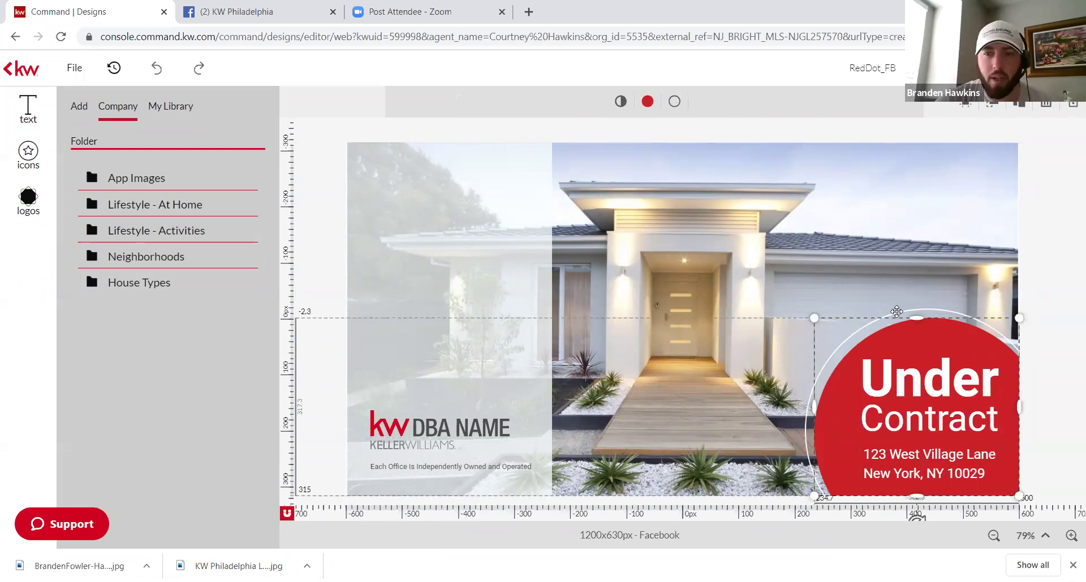
{"action": "left_click", "coordinate": [666, 293]}
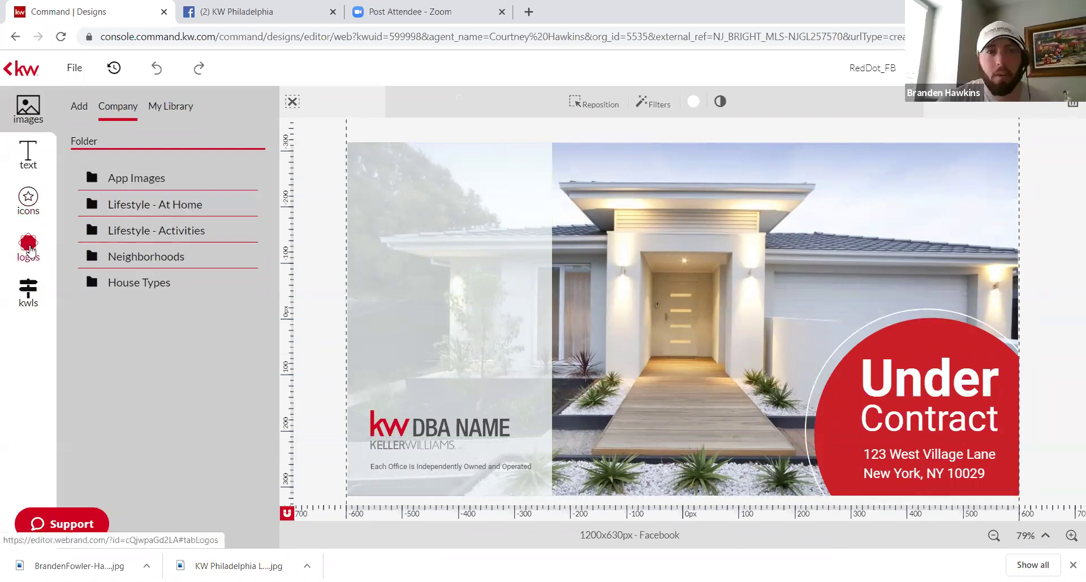
{"action": "left_click", "coordinate": [28, 291]}
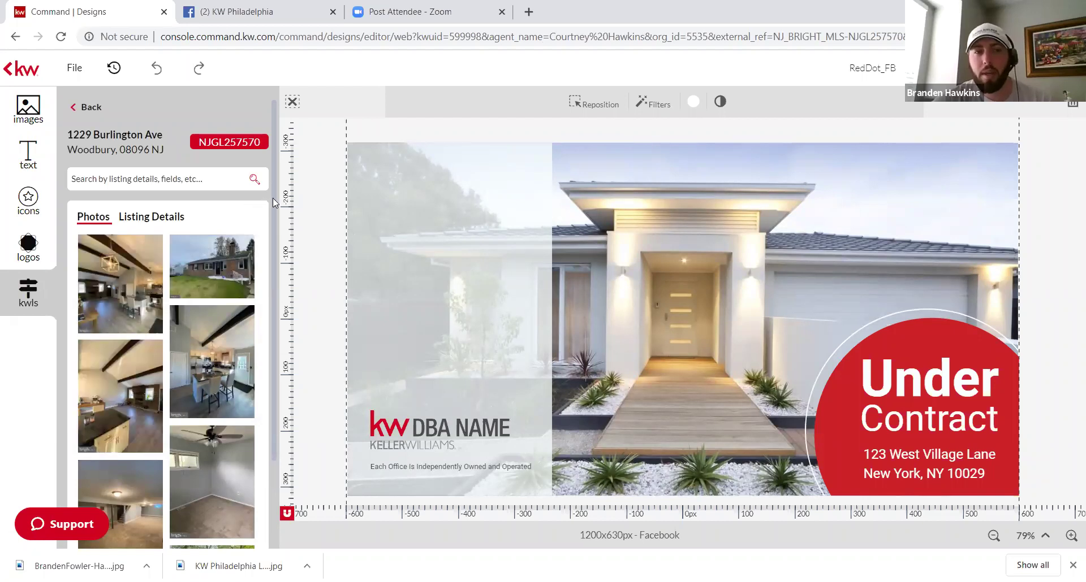
{"action": "scroll", "coordinate": [271, 289], "scroll_direction": "down", "scroll_amount": 3}
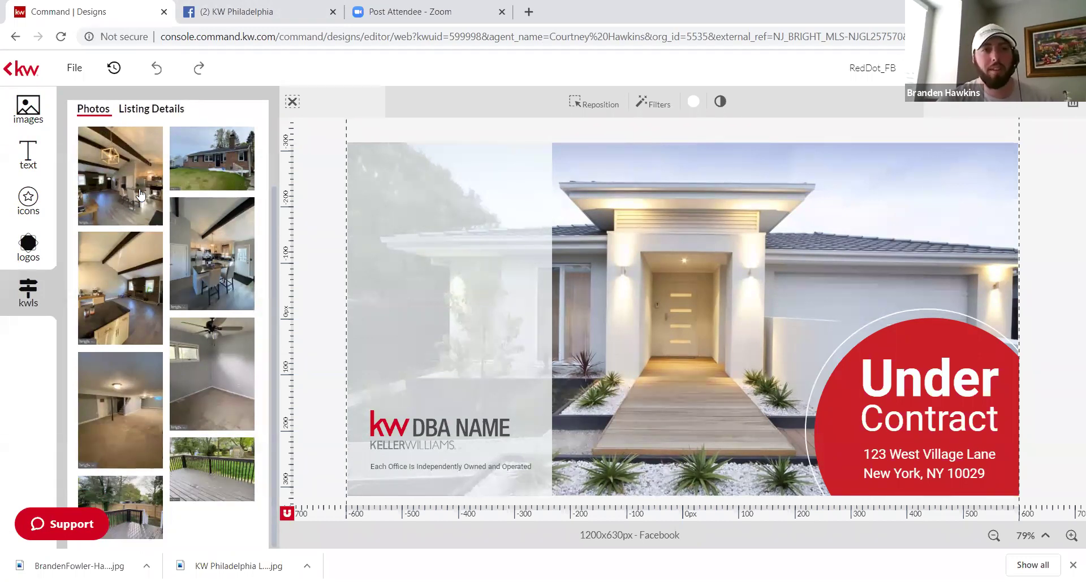
{"action": "left_click", "coordinate": [172, 113]}
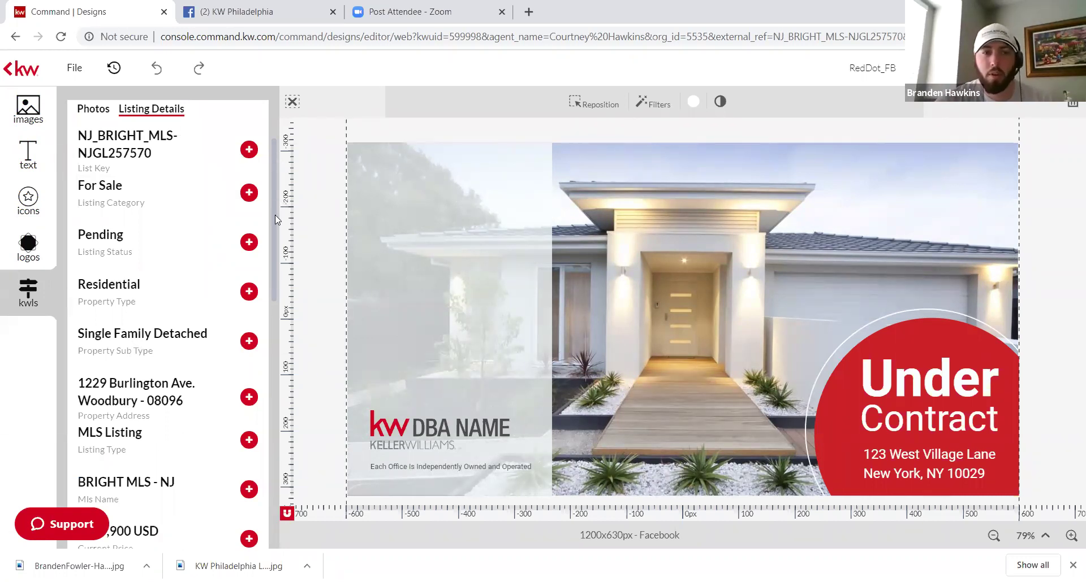
{"action": "scroll", "coordinate": [275, 215], "scroll_direction": "down", "scroll_amount": 3}
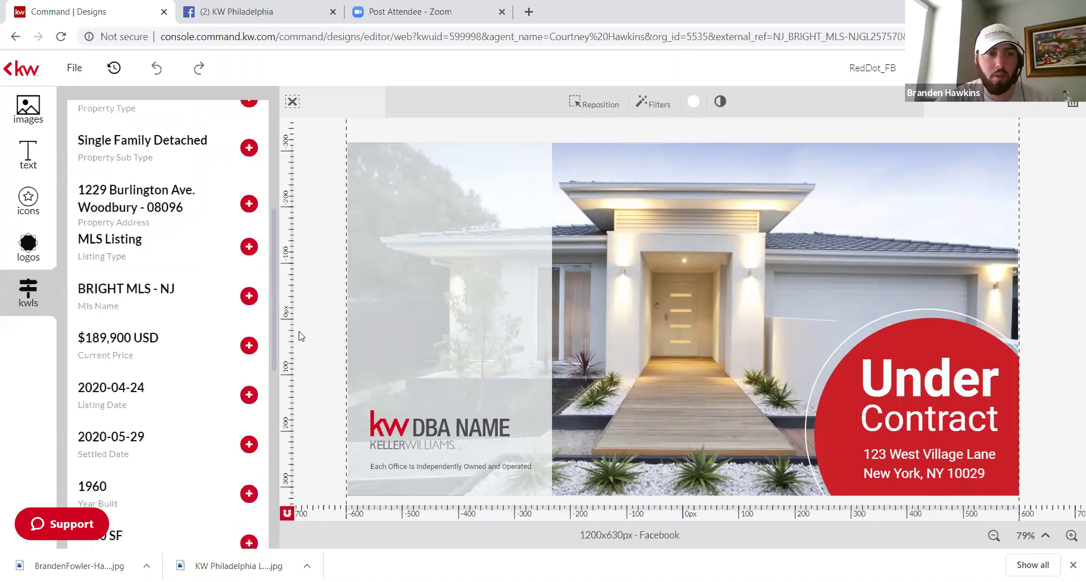
{"action": "scroll", "coordinate": [299, 356], "scroll_direction": "down", "scroll_amount": 1}
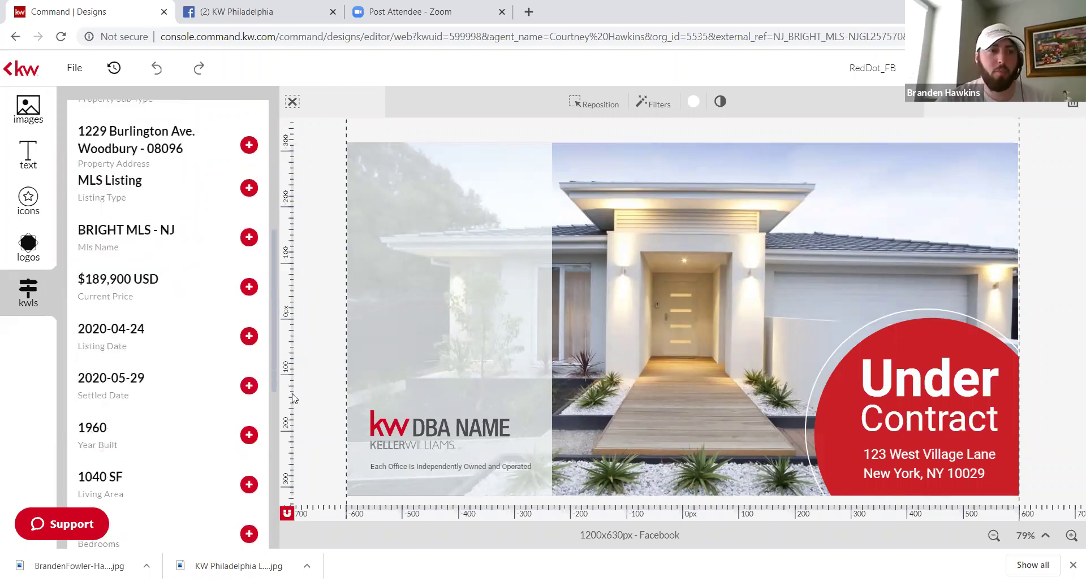
{"action": "scroll", "coordinate": [241, 408], "scroll_direction": "down", "scroll_amount": 7}
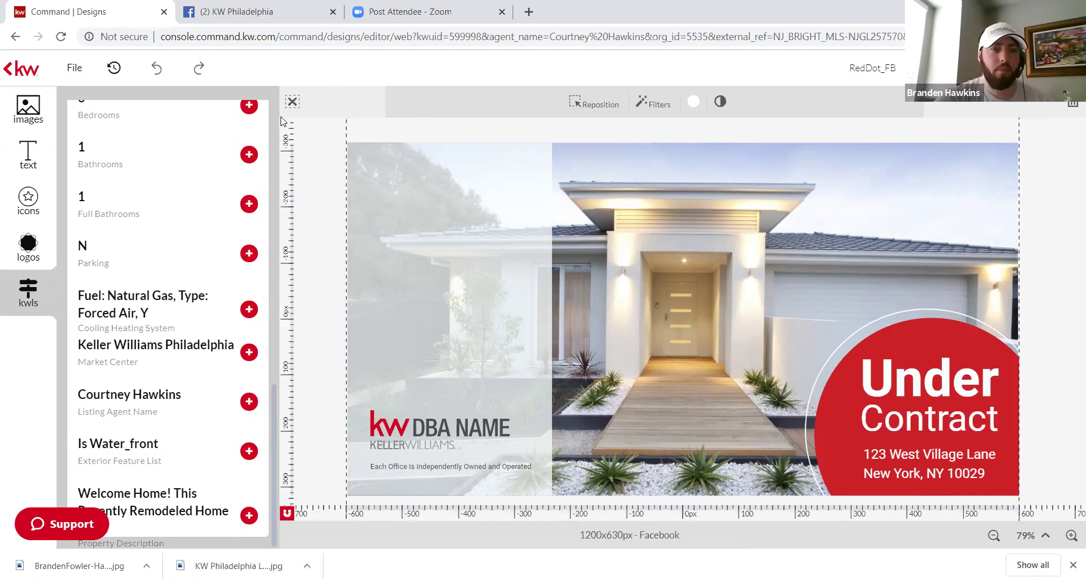
Step: Return to the listing panel and display the listing's photo thumbnails
{"action": "left_click", "coordinate": [25, 107]}
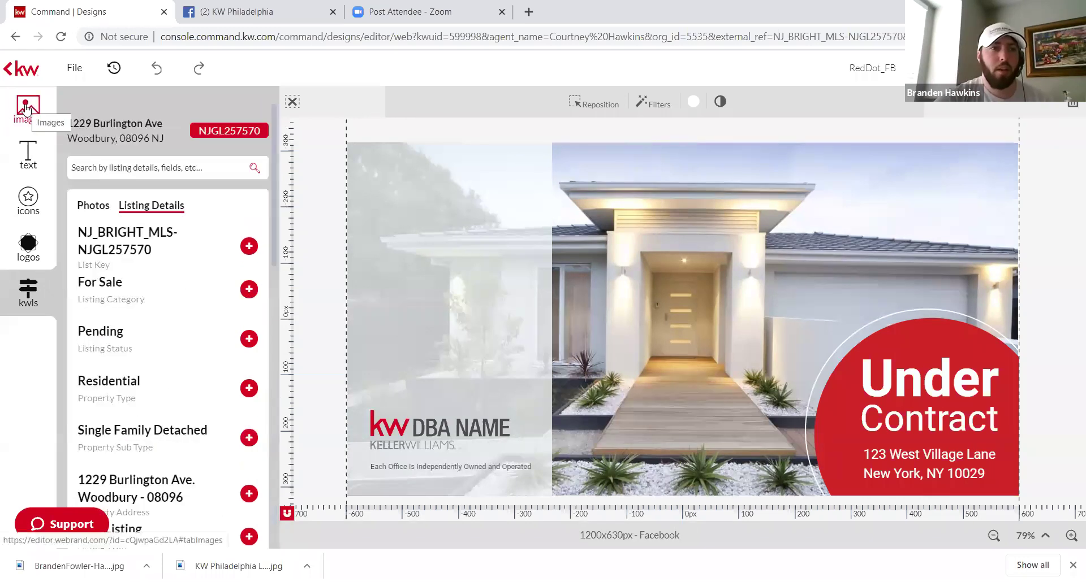
{"action": "left_click", "coordinate": [25, 107]}
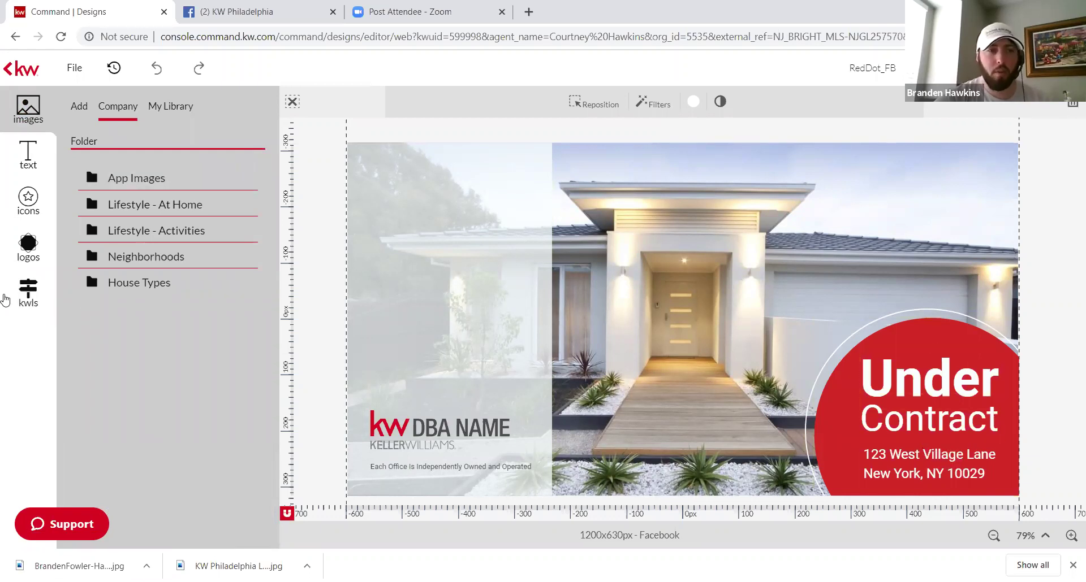
{"action": "left_click", "coordinate": [5, 300]}
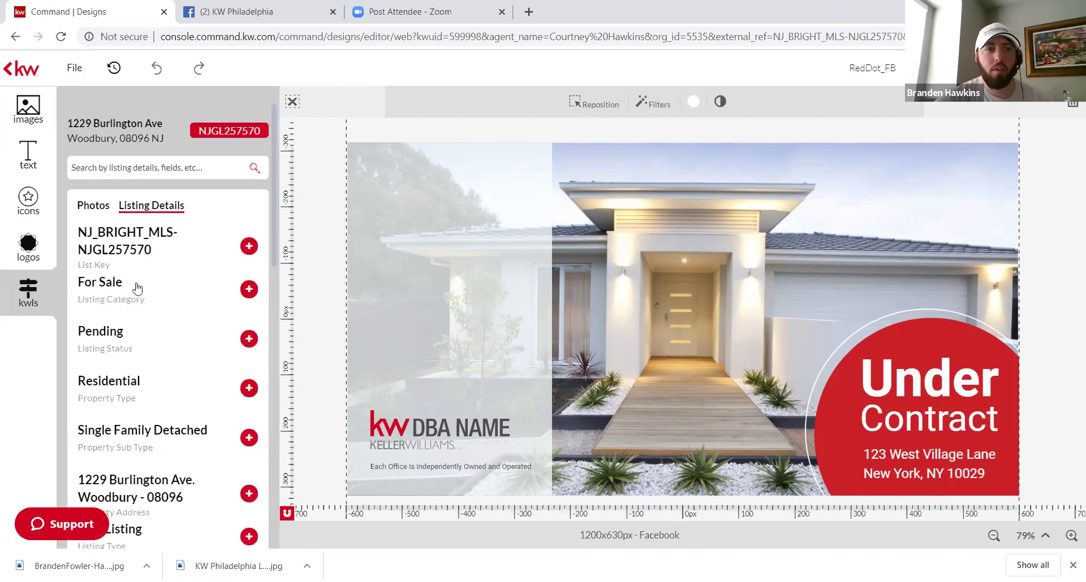
{"action": "left_click", "coordinate": [93, 205]}
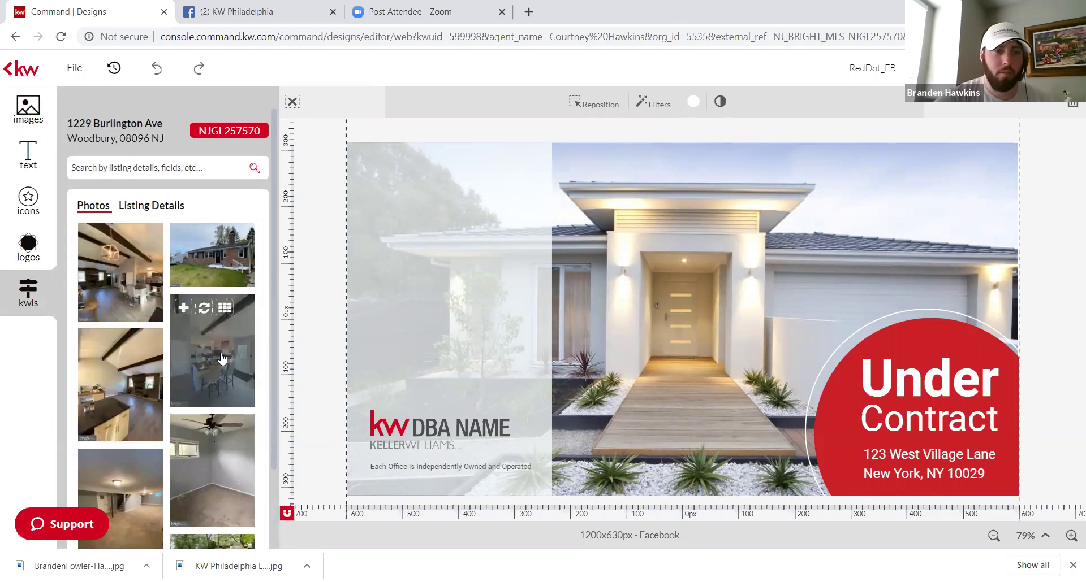
Step: Drop the listing's kitchen photo into the design and delete the leftover empty image frame
{"action": "left_click_drag", "start_coordinate": [224, 330], "coordinate": [749, 222]}
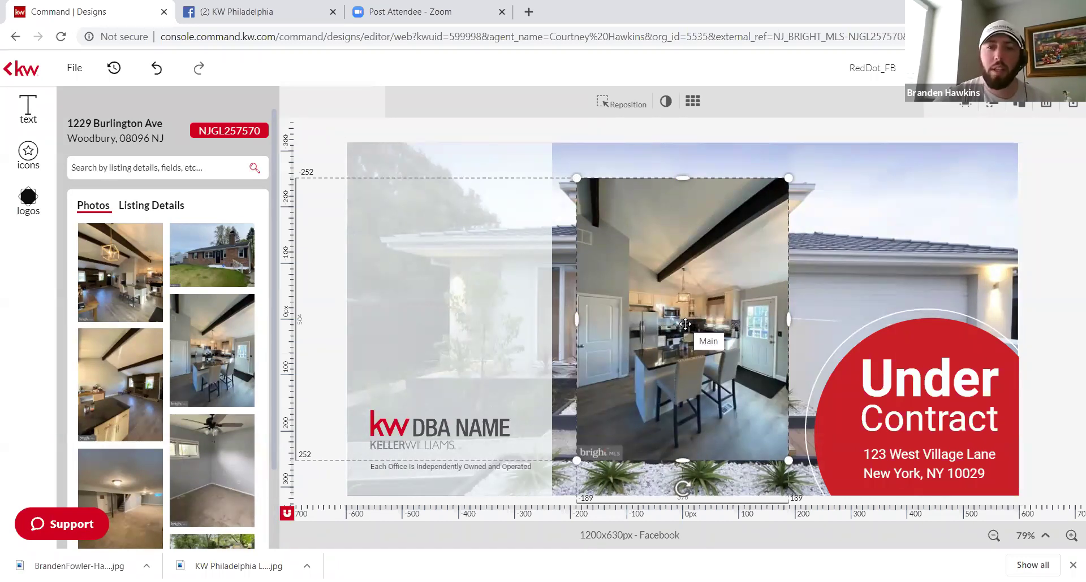
{"action": "key", "text": "Delete"}
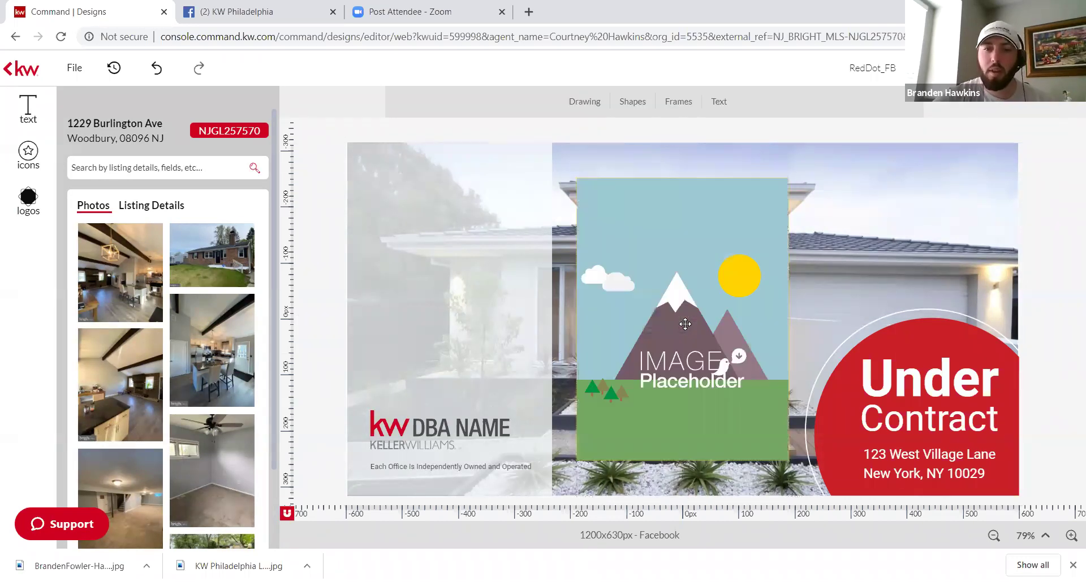
{"action": "left_click", "coordinate": [684, 324]}
{"action": "key", "text": "Delete"}
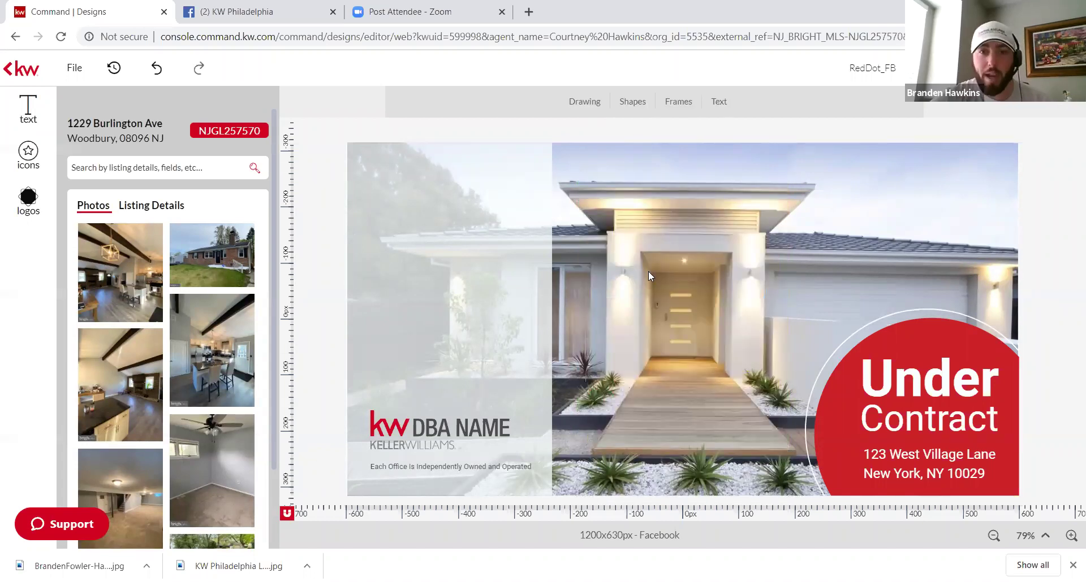
{"action": "mouse_move", "coordinate": [230, 353]}
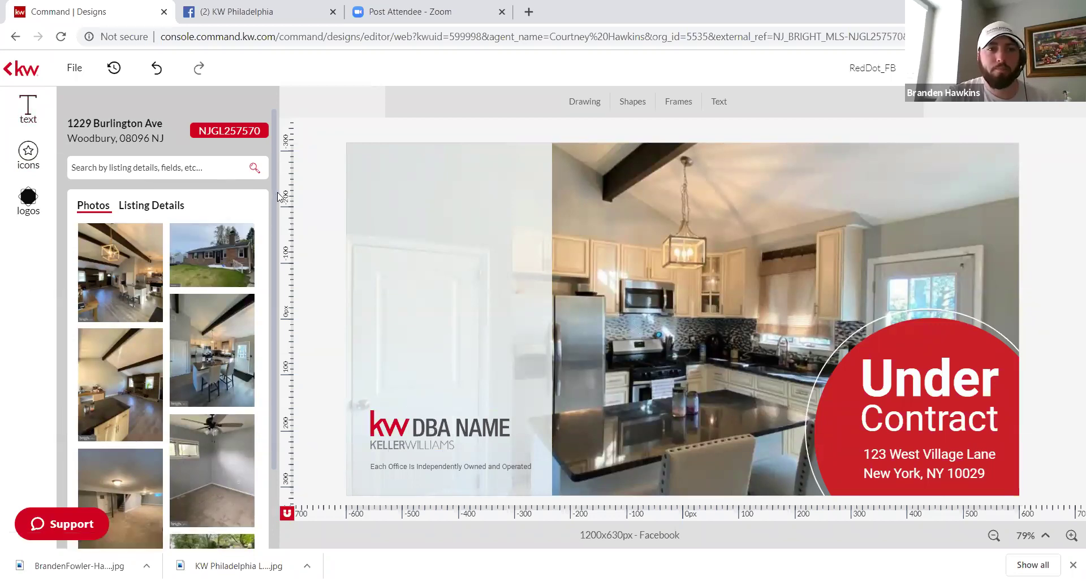
{"action": "scroll", "coordinate": [272, 192], "scroll_direction": "up", "scroll_amount": 1}
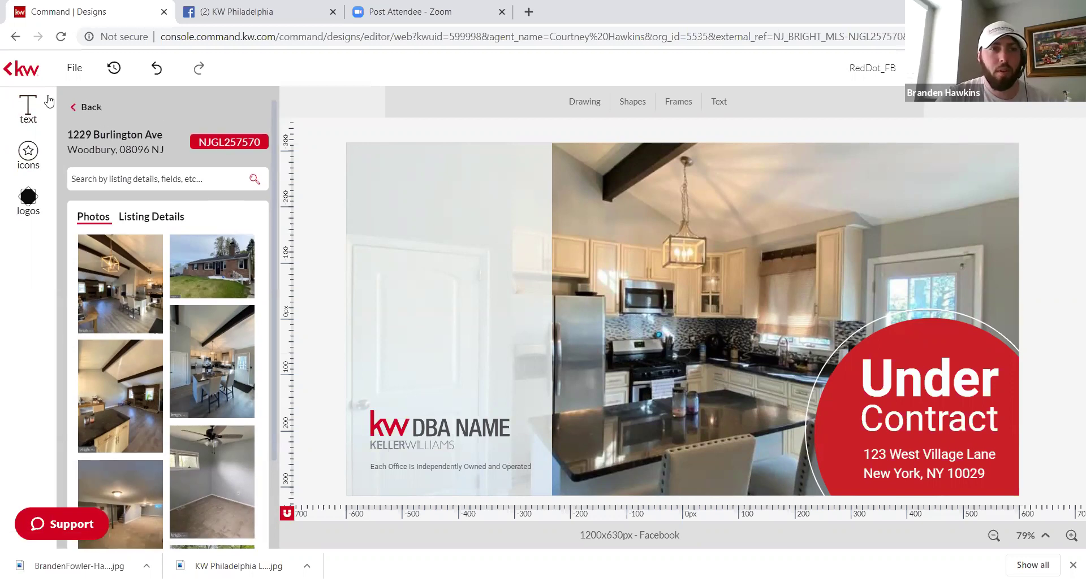
Step: Leave the listing photos, clear the listing search, and select the KW DBA NAME logo
{"action": "left_click", "coordinate": [88, 107]}
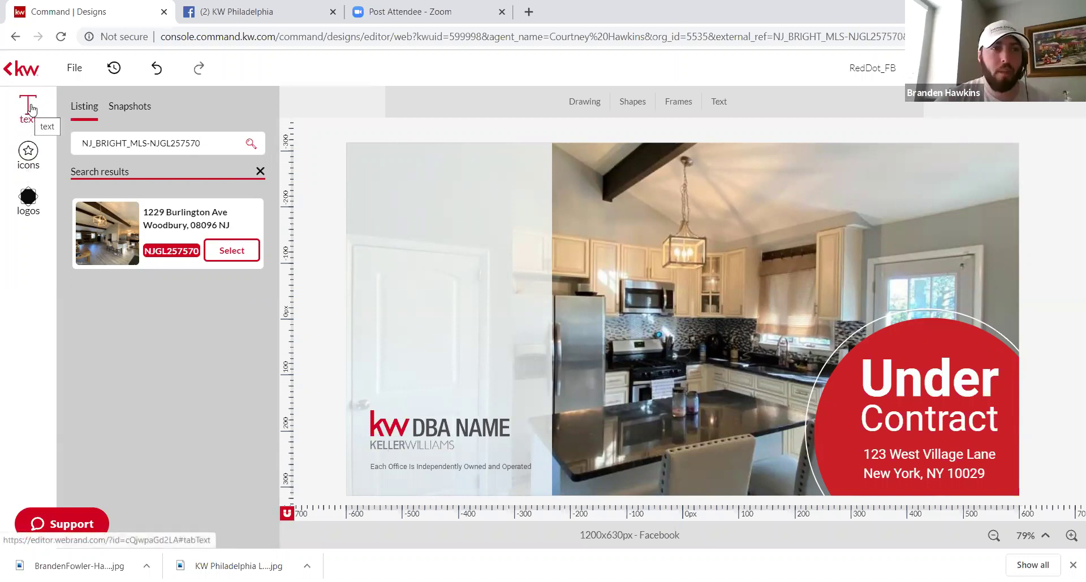
{"action": "left_click", "coordinate": [260, 172]}
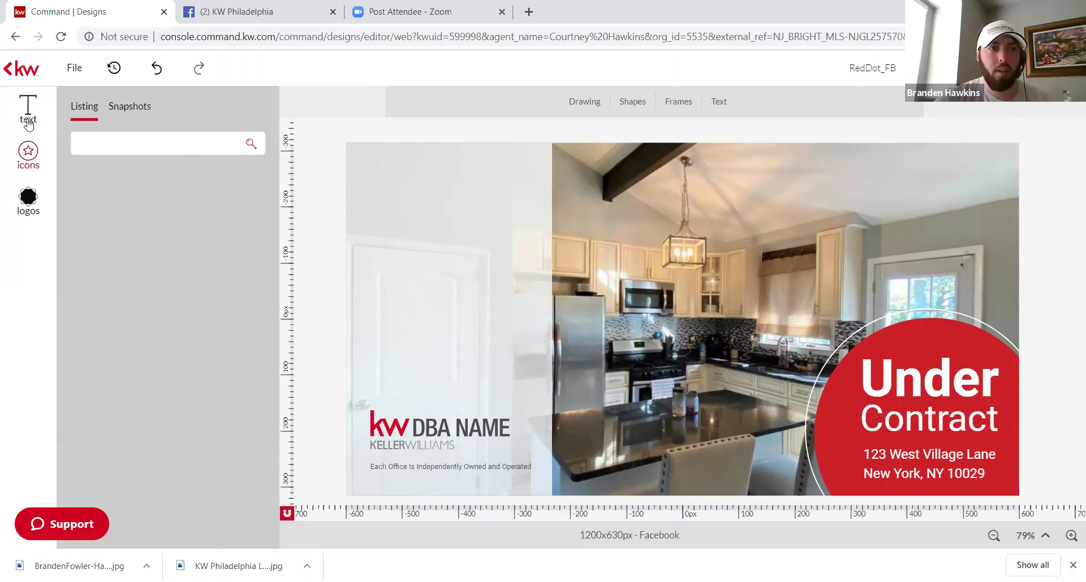
{"action": "left_click", "coordinate": [456, 432]}
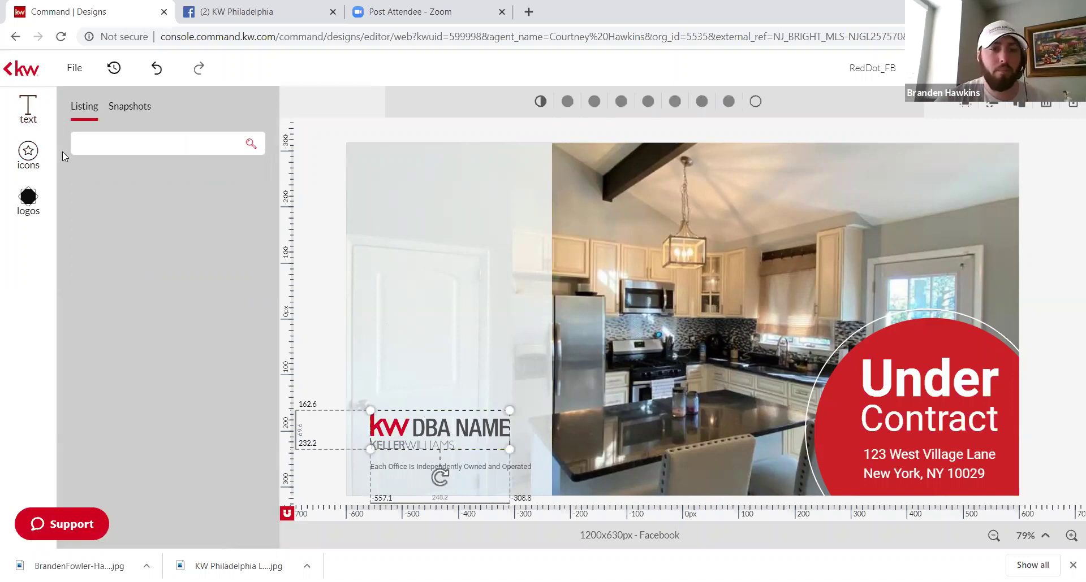
Step: Browse the saved text library, then the Company and My Library icon sets
{"action": "left_click", "coordinate": [31, 121]}
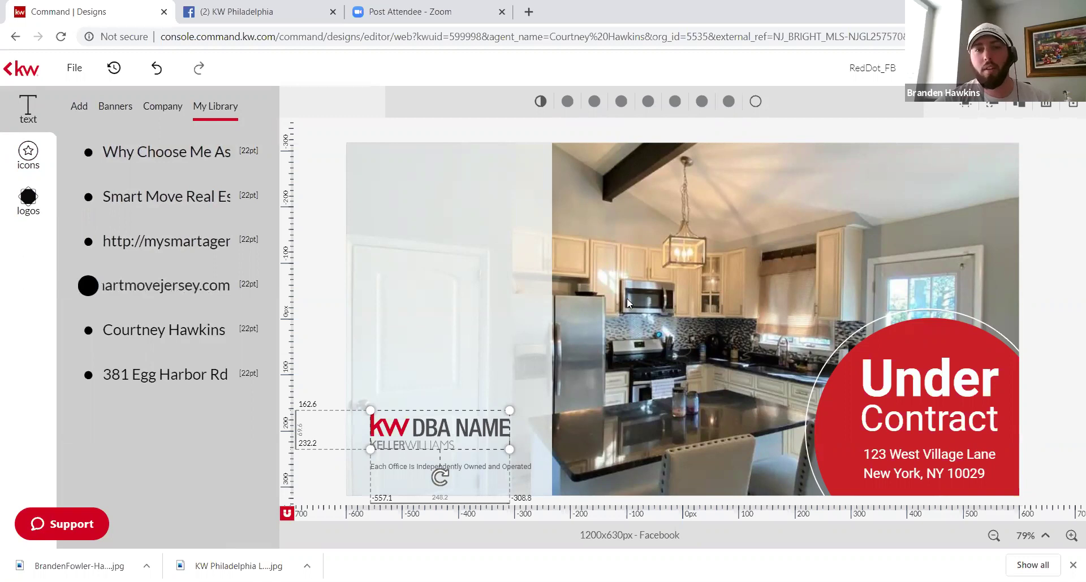
{"action": "left_click", "coordinate": [496, 143]}
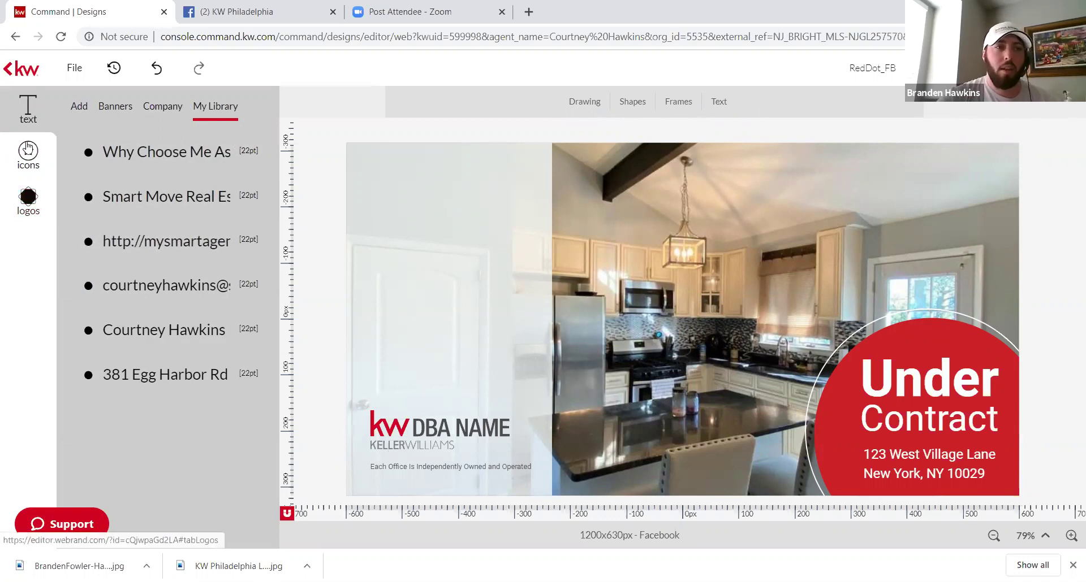
{"action": "left_click", "coordinate": [29, 156]}
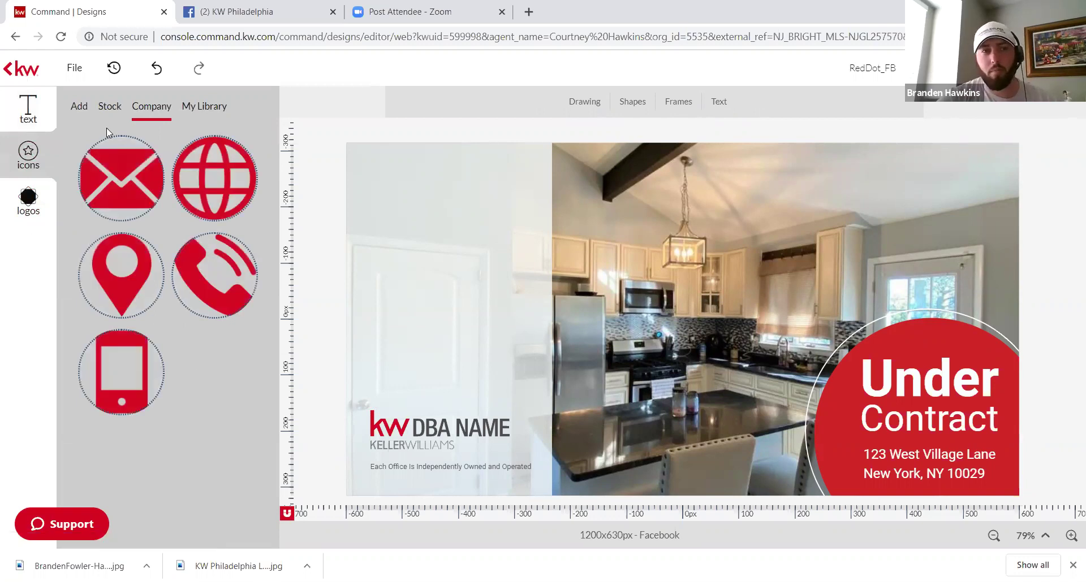
{"action": "left_click", "coordinate": [213, 108]}
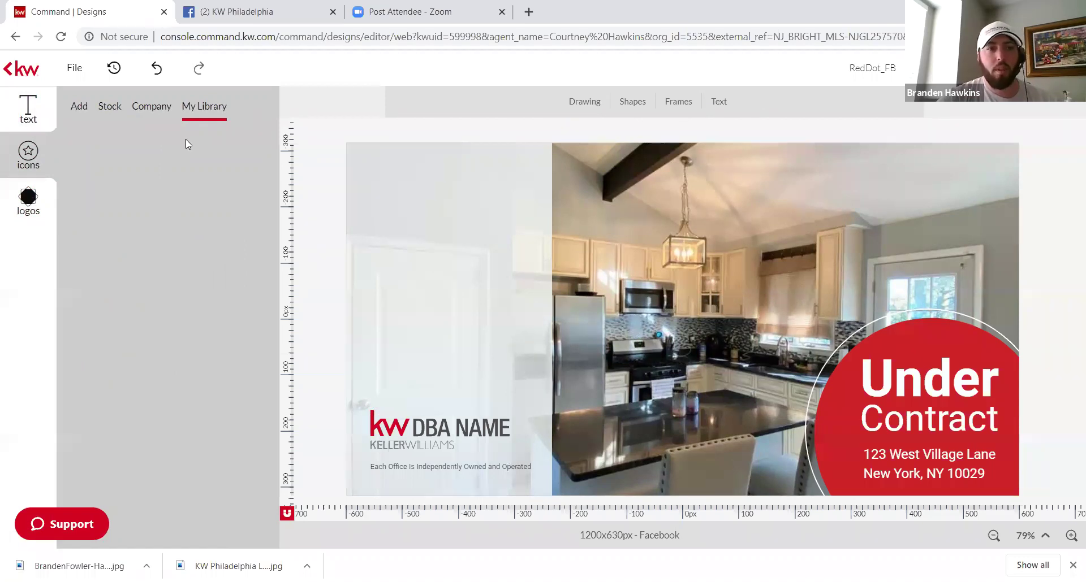
Step: Drag the KW Philadelphia logo from My Library over the DBA NAME logo to replace it
{"action": "left_click", "coordinate": [22, 222]}
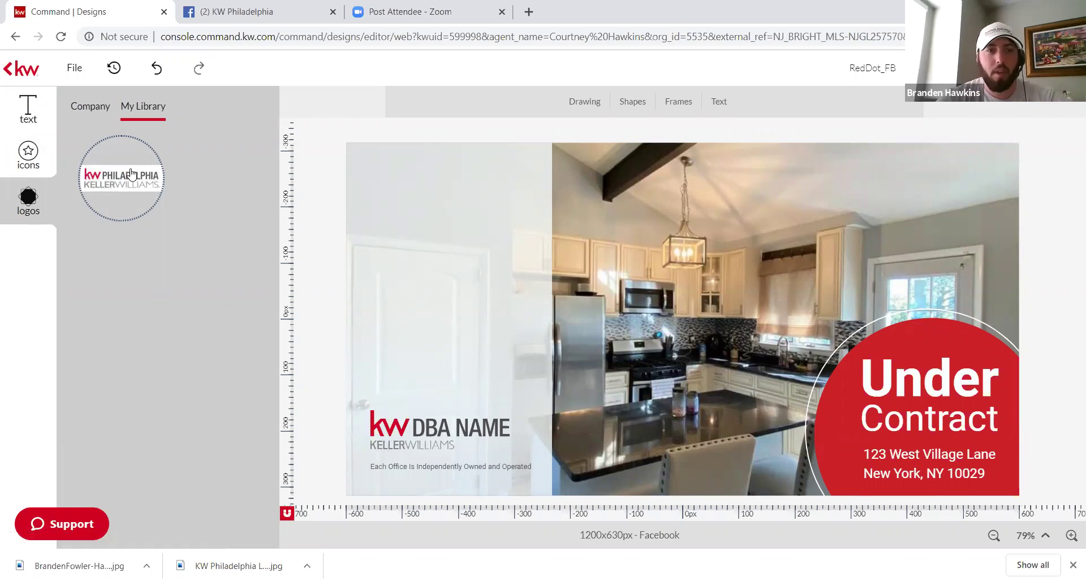
{"action": "left_click_drag", "start_coordinate": [131, 173], "coordinate": [532, 452]}
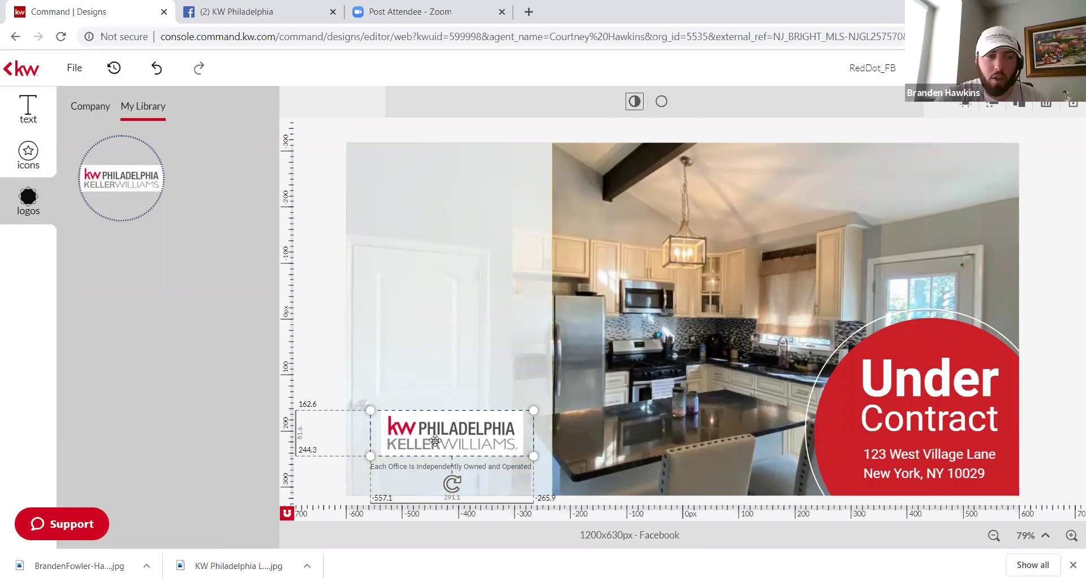
{"action": "left_click", "coordinate": [453, 390]}
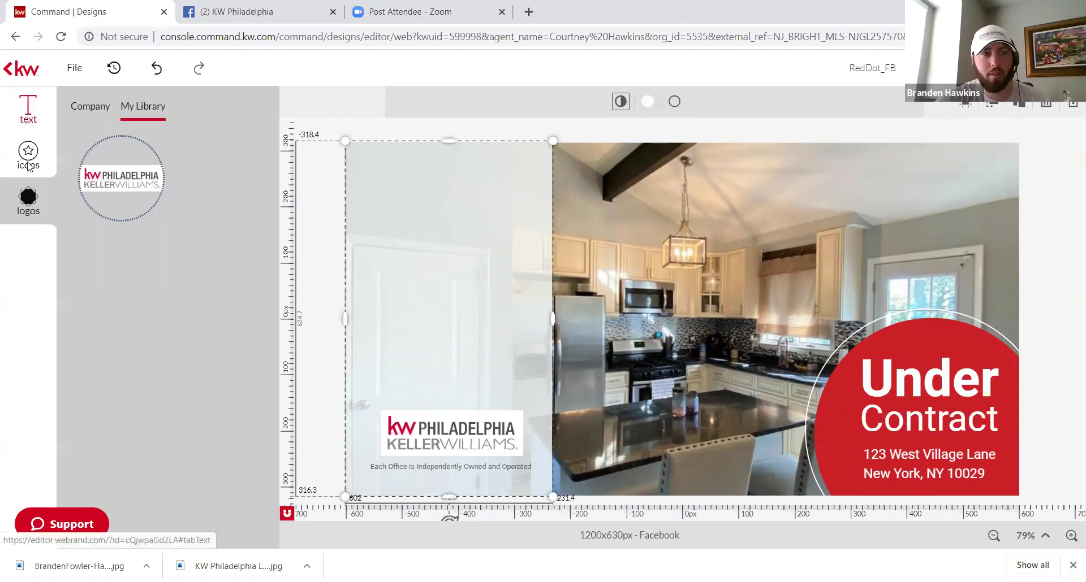
Step: Browse the company logo folders and text banners, then select the kitchen photo for company image folders
{"action": "left_click", "coordinate": [81, 112]}
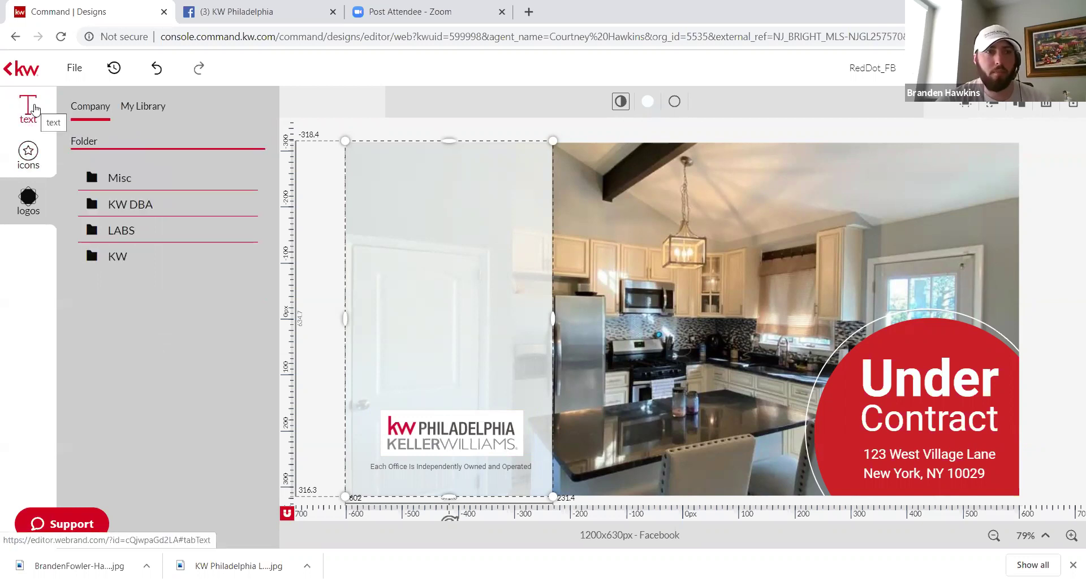
{"action": "left_click", "coordinate": [34, 108]}
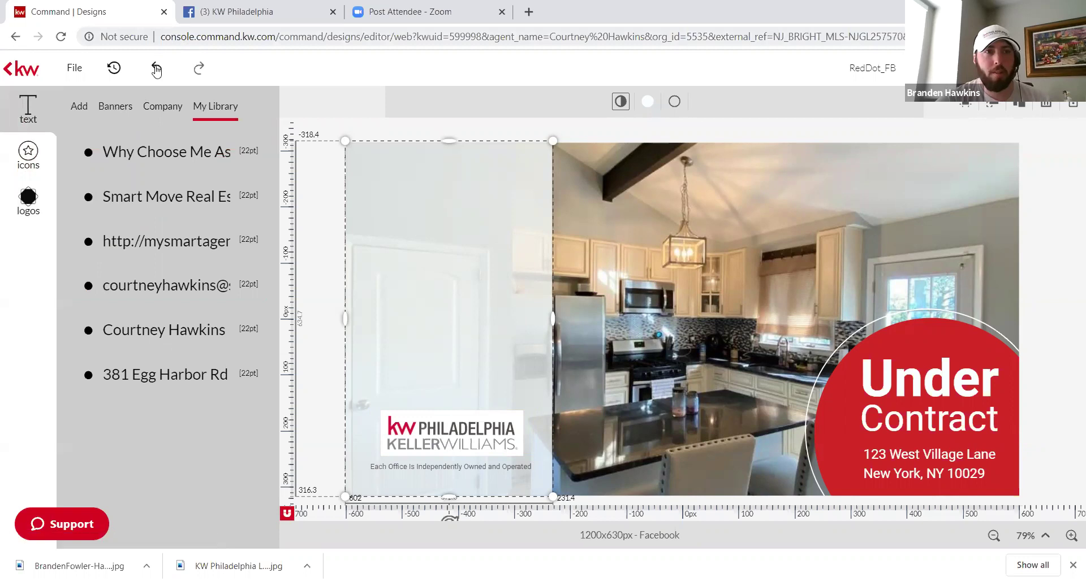
{"action": "left_click", "coordinate": [151, 109]}
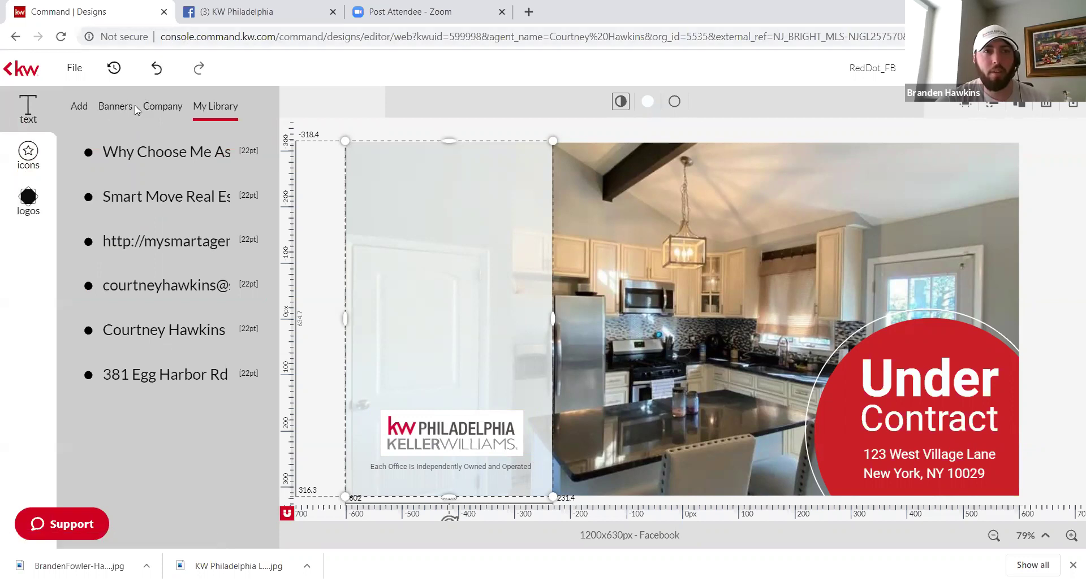
{"action": "left_click", "coordinate": [124, 112]}
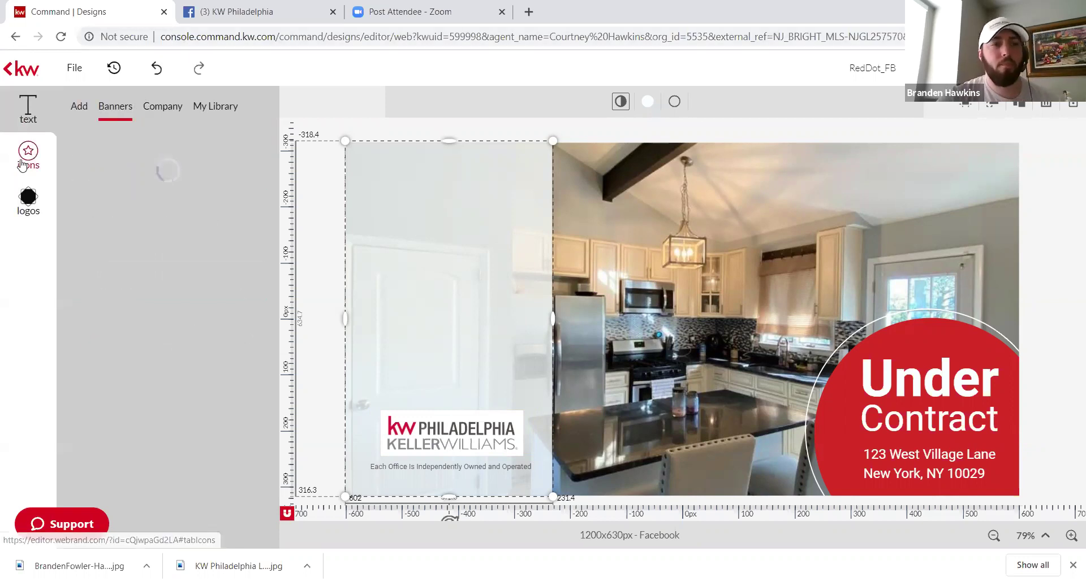
{"action": "left_click", "coordinate": [25, 203]}
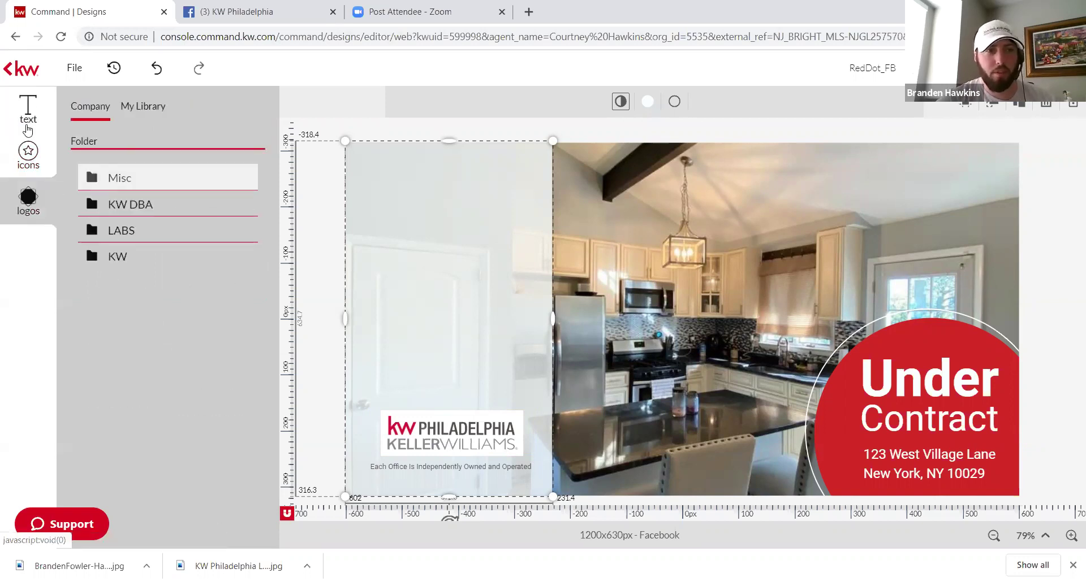
{"action": "left_click", "coordinate": [542, 127]}
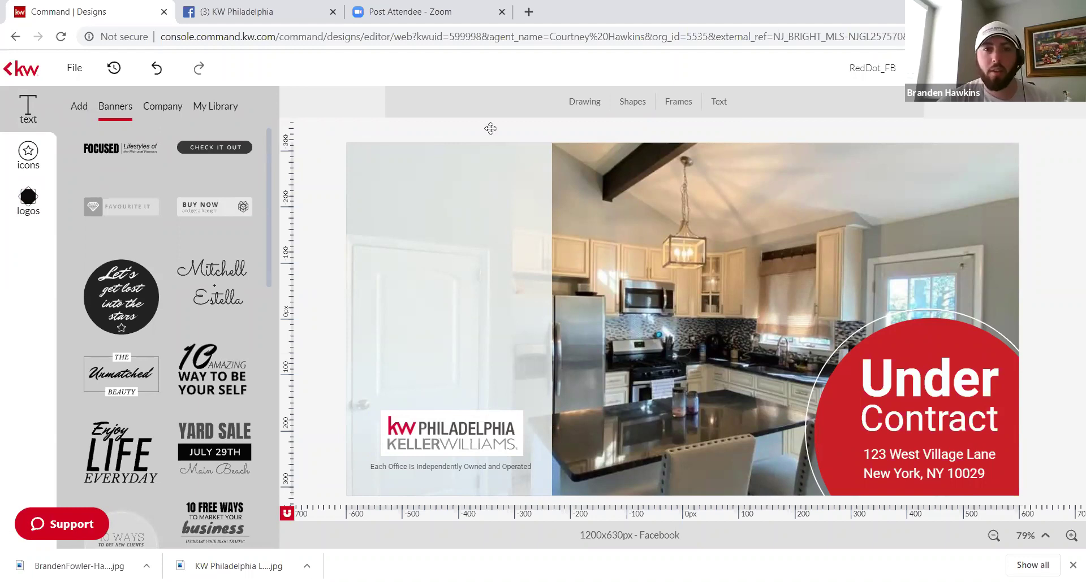
{"action": "left_click", "coordinate": [626, 211]}
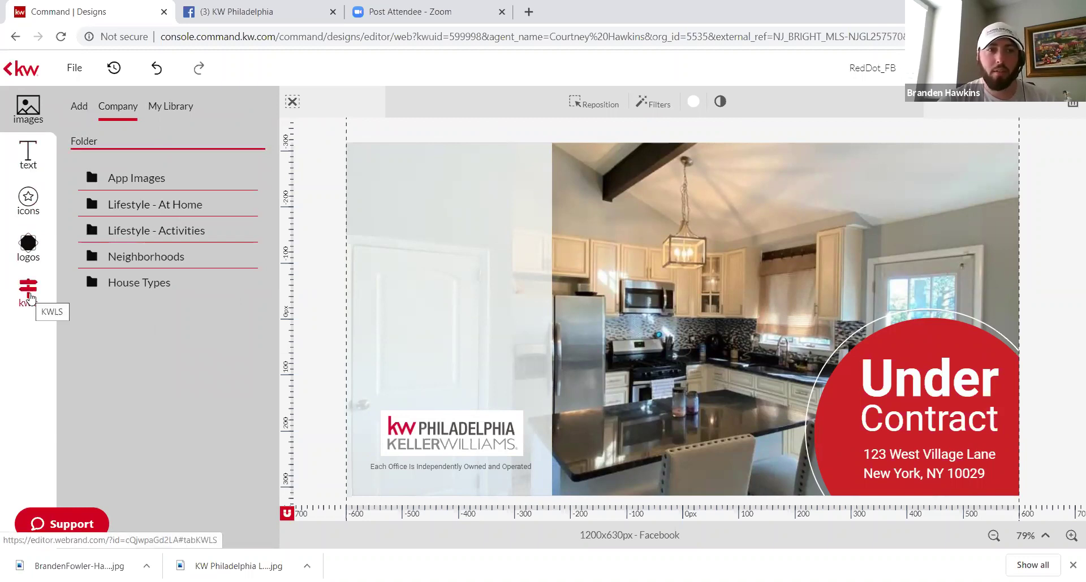
Step: Try adding the agent portrait from My Library, removing and undoing the misplaced copies
{"action": "left_click", "coordinate": [28, 294]}
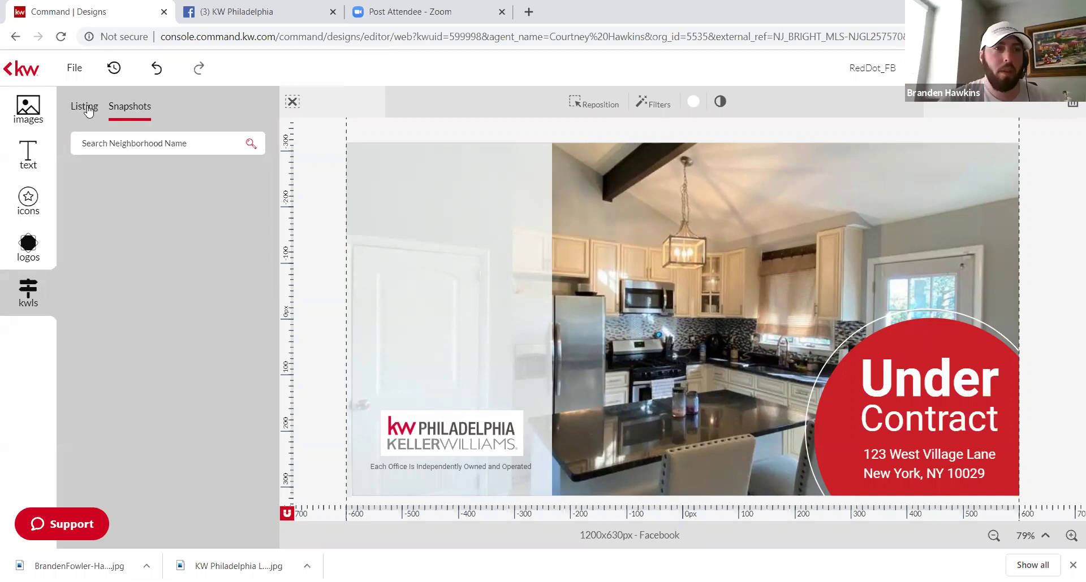
{"action": "left_click", "coordinate": [28, 108]}
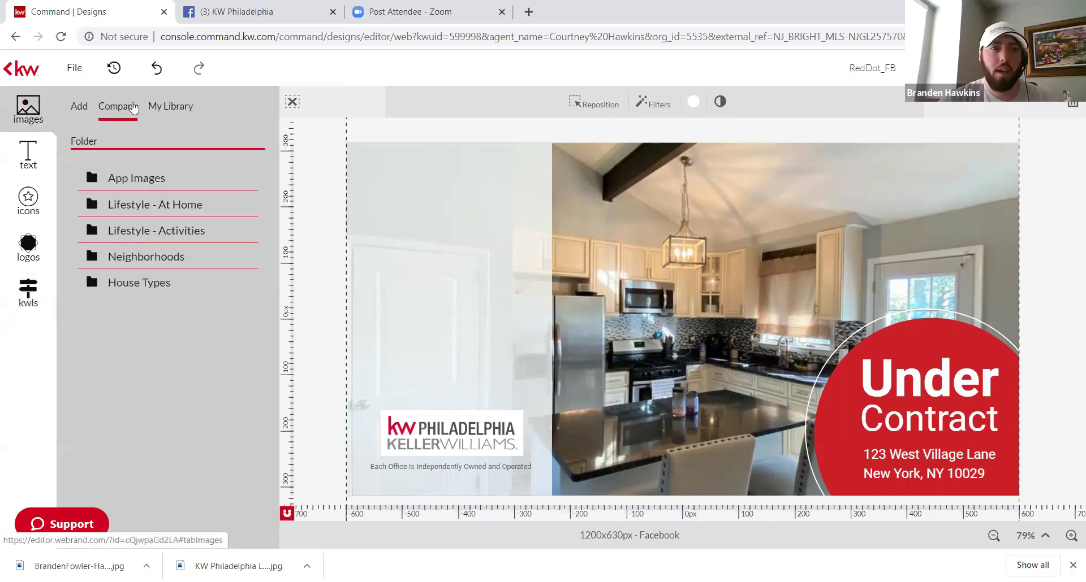
{"action": "left_click", "coordinate": [169, 107]}
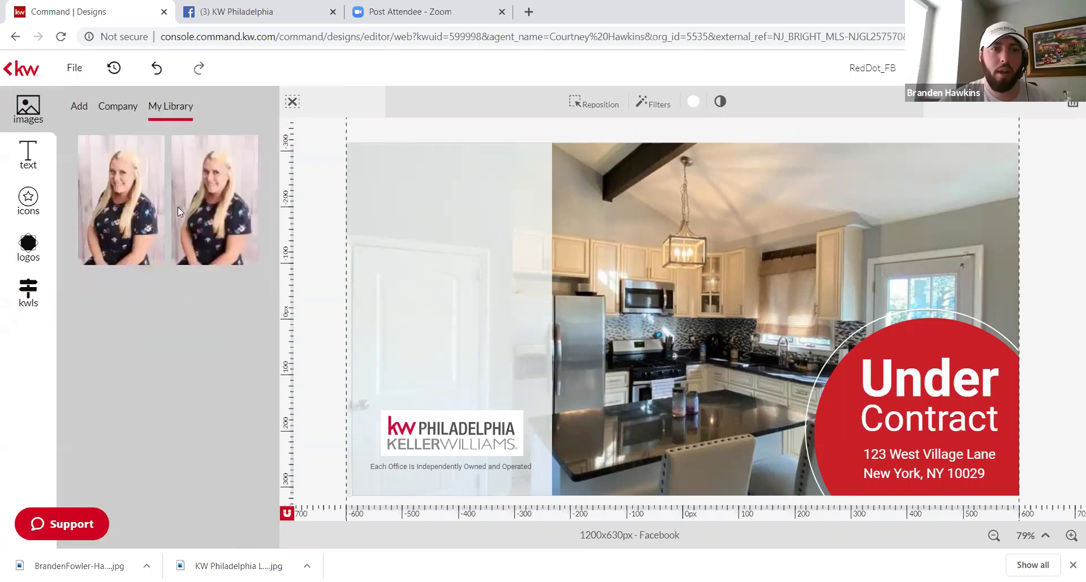
{"action": "mouse_move", "coordinate": [210, 204]}
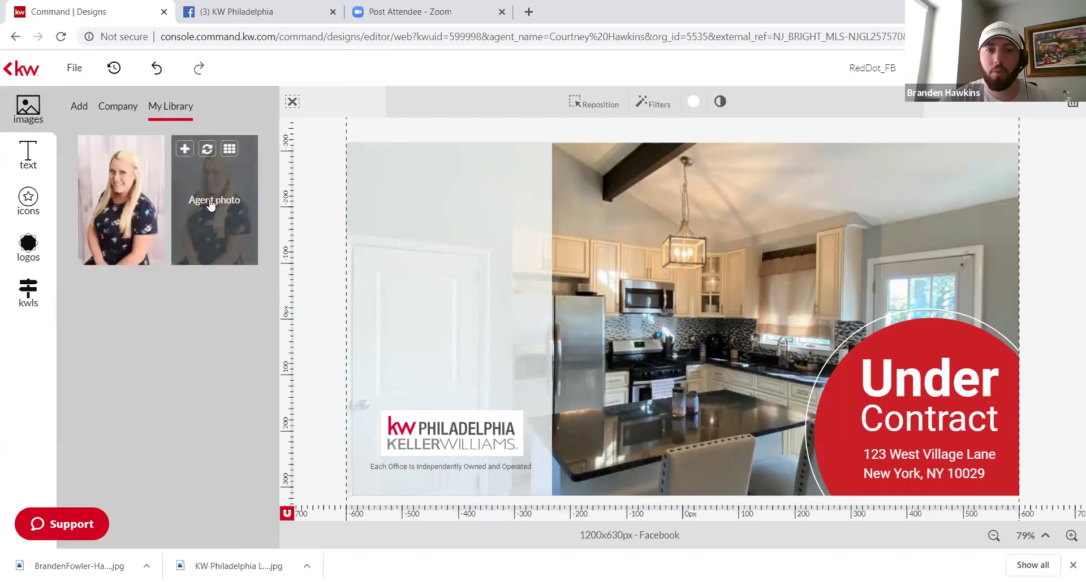
{"action": "left_click_drag", "start_coordinate": [210, 204], "coordinate": [442, 280]}
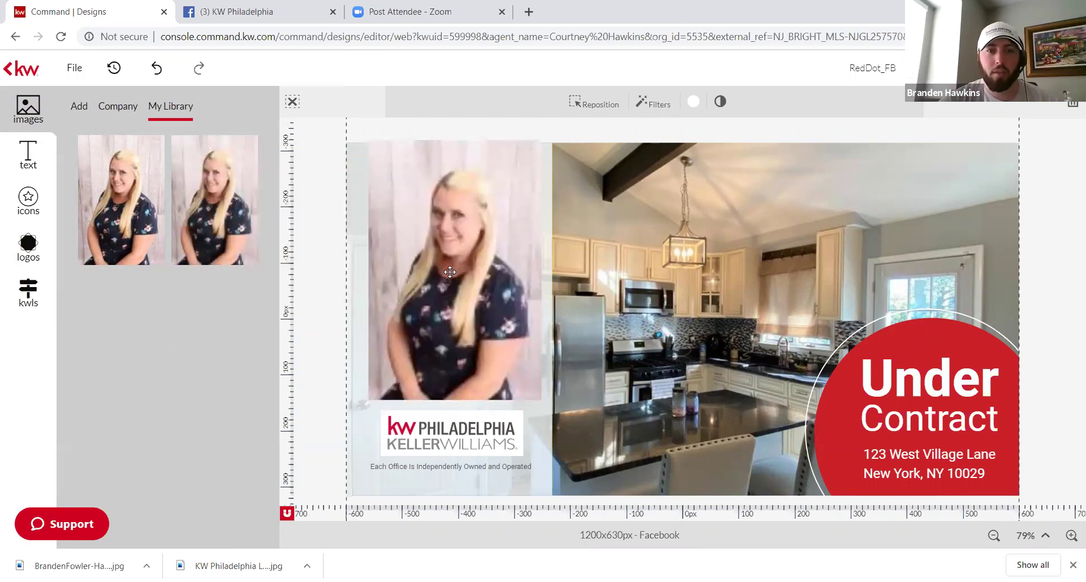
{"action": "key", "text": "Delete"}
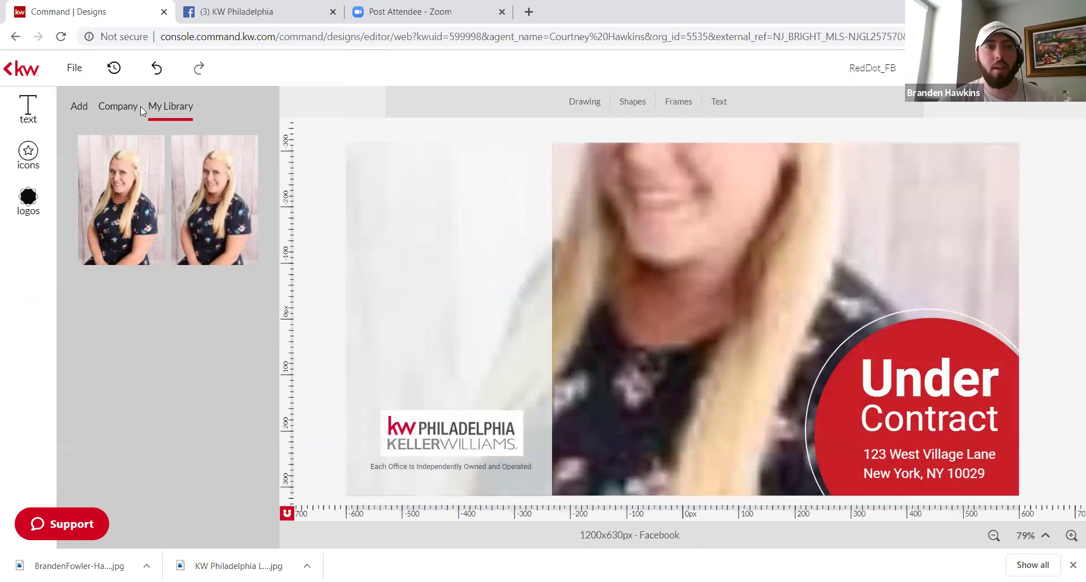
{"action": "left_click", "coordinate": [157, 72]}
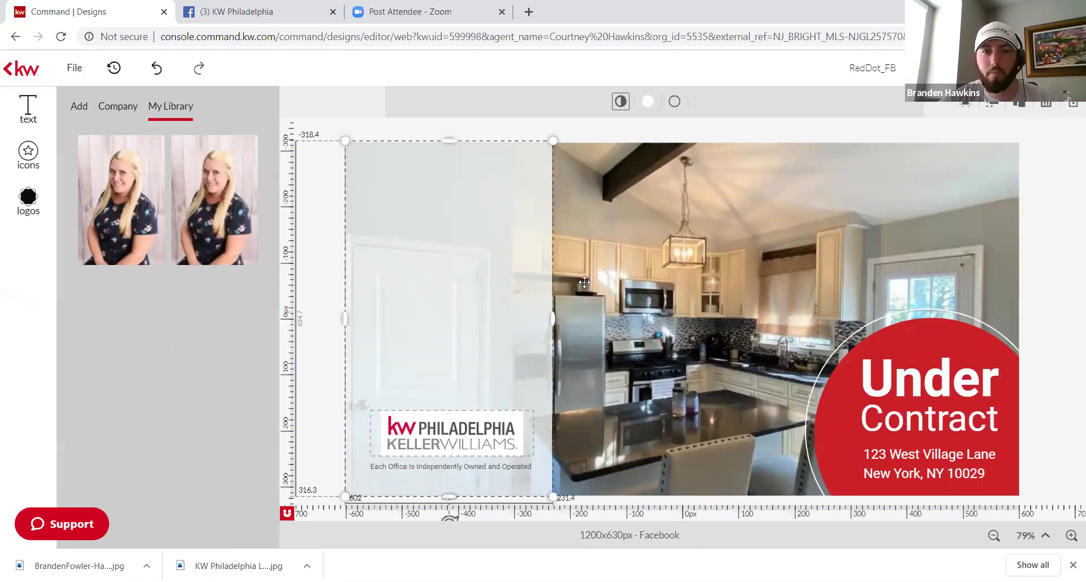
{"action": "left_click_drag", "start_coordinate": [584, 283], "coordinate": [452, 266]}
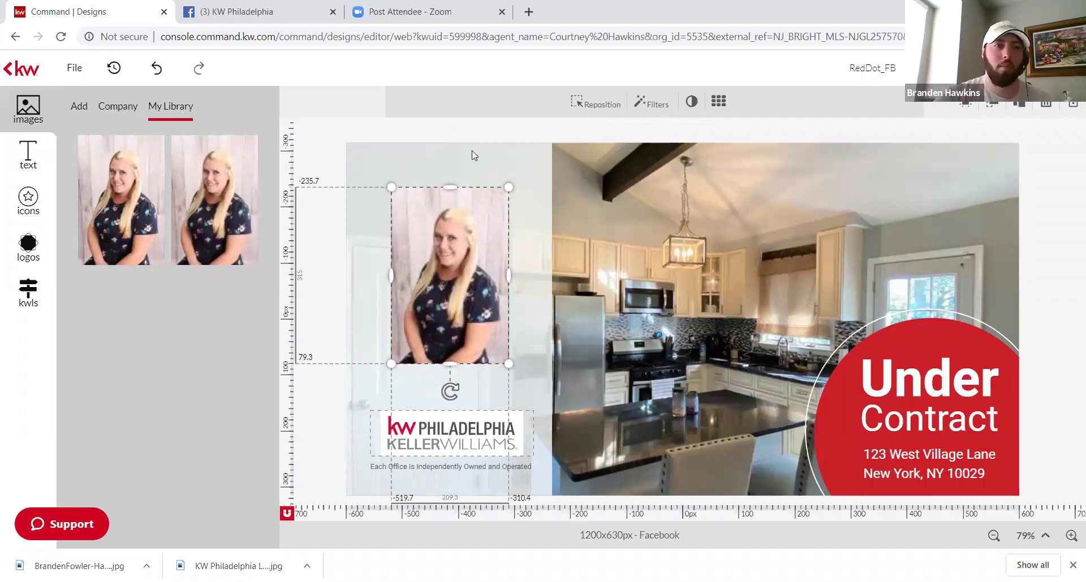
{"action": "key", "text": "Delete"}
{"action": "key", "text": "Delete"}
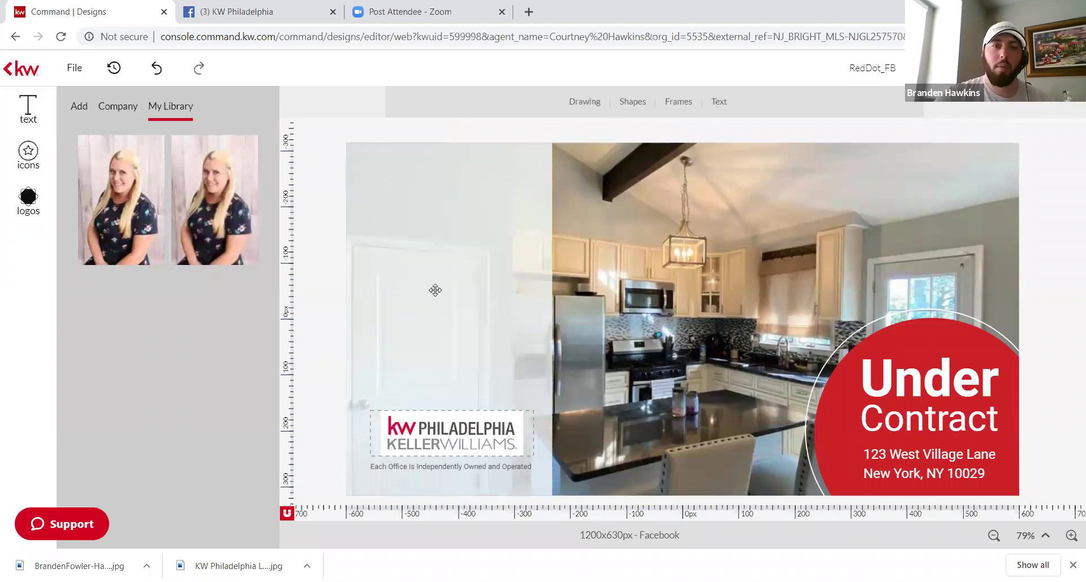
Step: Place the agent photo on the post's left side, enlarged and centred above the logo
{"action": "left_click", "coordinate": [413, 286]}
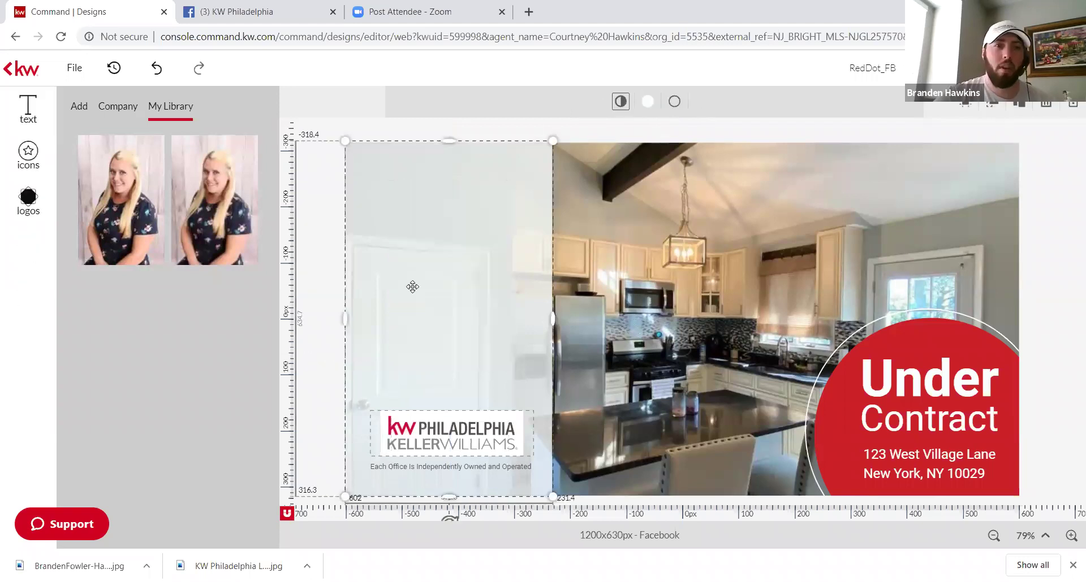
{"action": "left_click", "coordinate": [121, 209]}
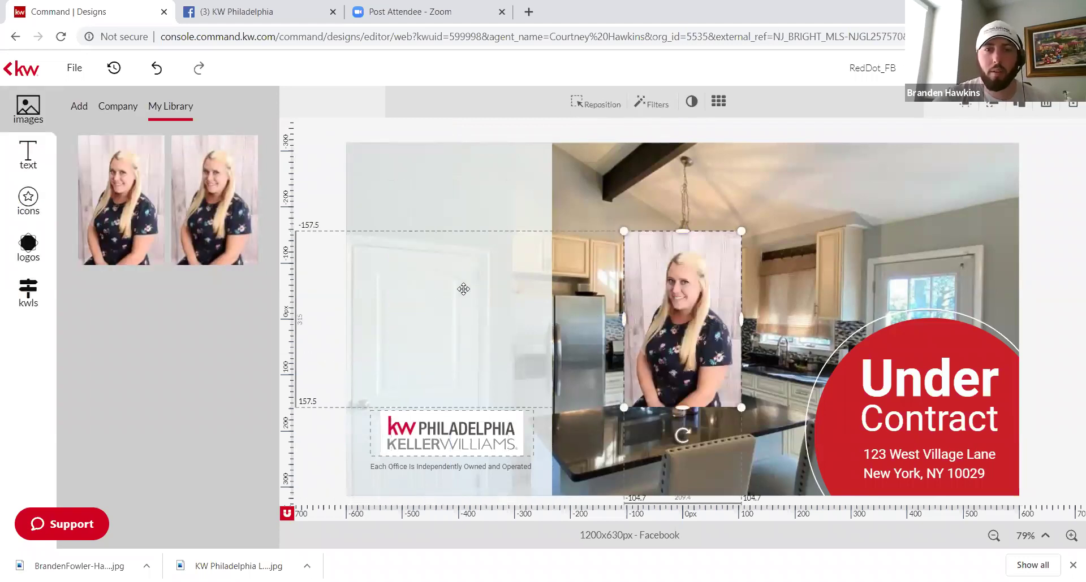
{"action": "left_click_drag", "start_coordinate": [682, 316], "coordinate": [445, 269]}
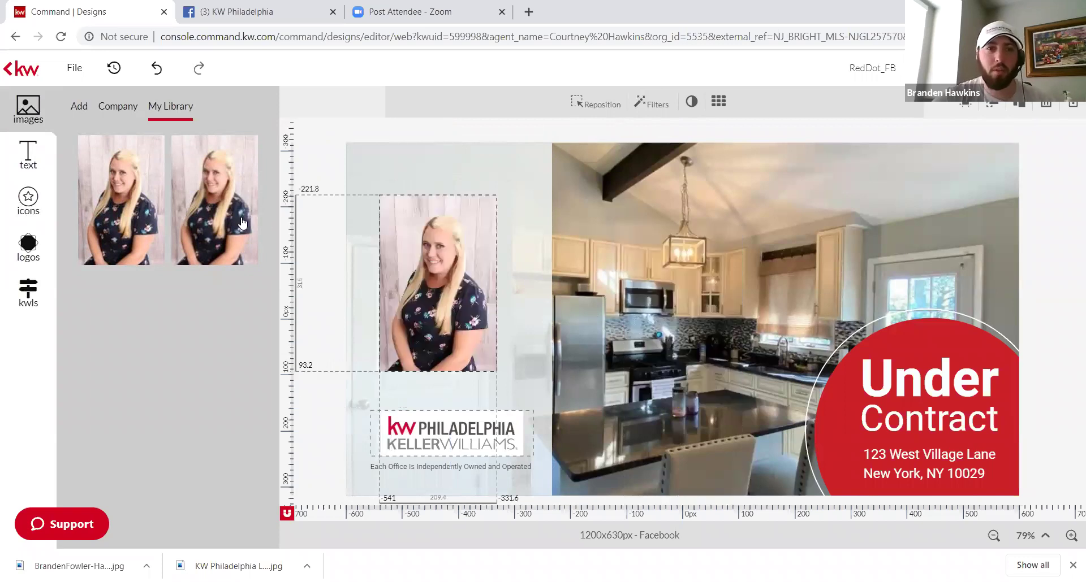
{"action": "mouse_move", "coordinate": [242, 223]}
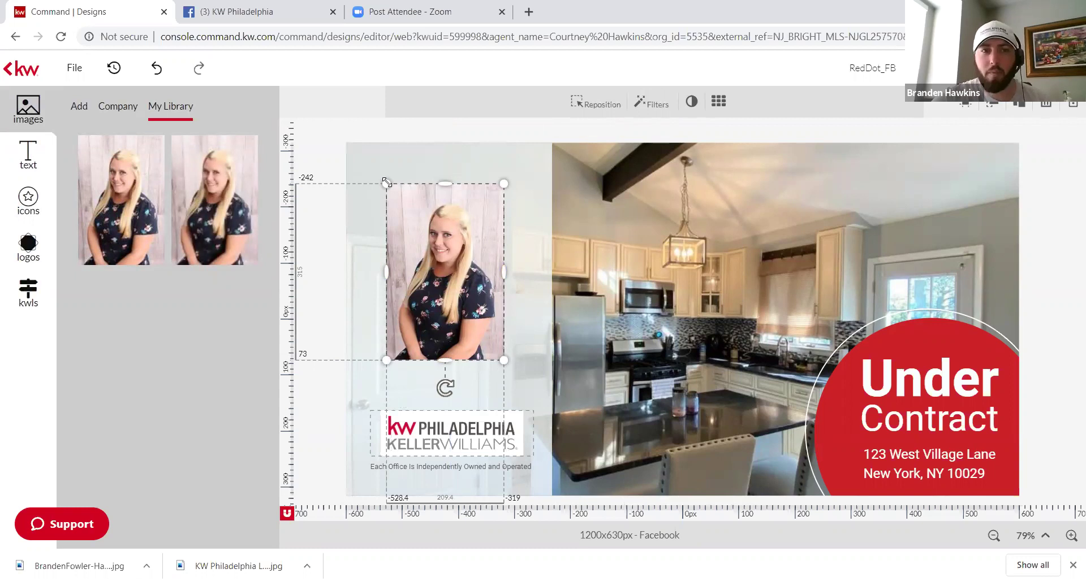
{"action": "left_click_drag", "start_coordinate": [386, 183], "coordinate": [367, 155]}
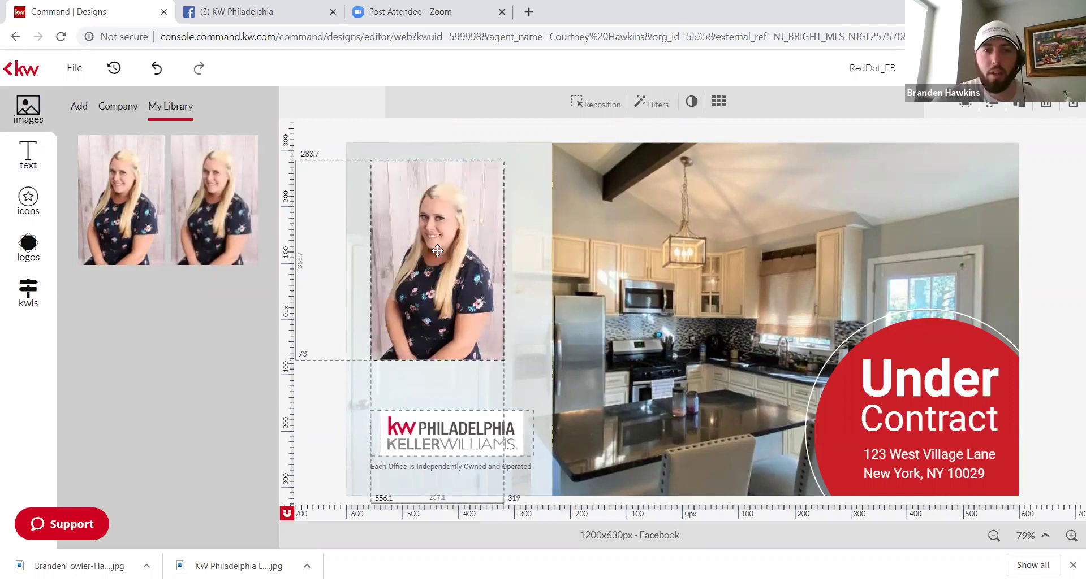
{"action": "mouse_move", "coordinate": [454, 283]}
{"action": "left_mouse_down"}
{"action": "mouse_move", "coordinate": [455, 297]}
{"action": "mouse_move", "coordinate": [455, 287]}
{"action": "left_mouse_up"}
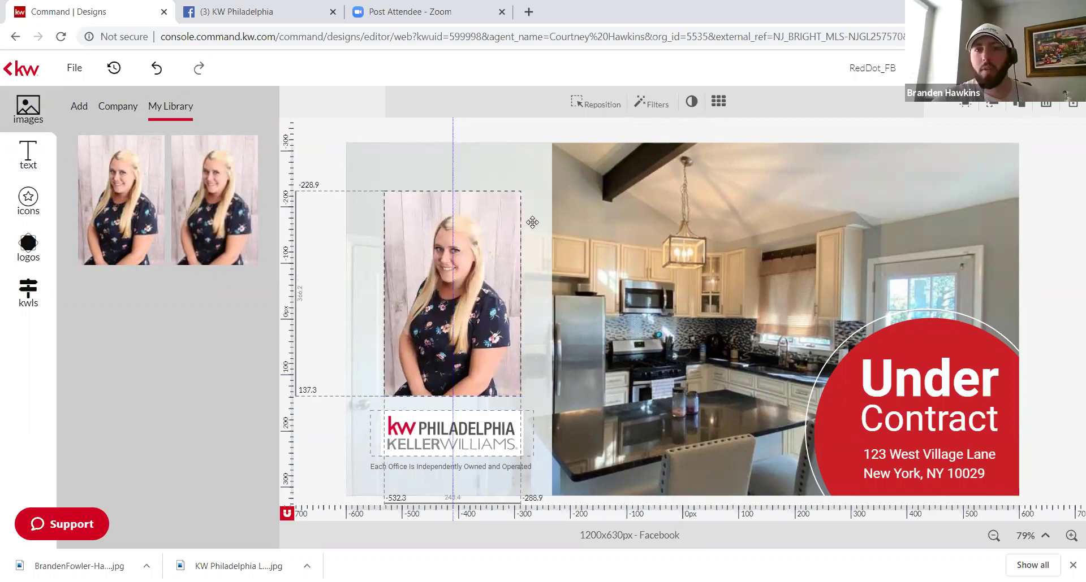
{"action": "left_click", "coordinate": [919, 356]}
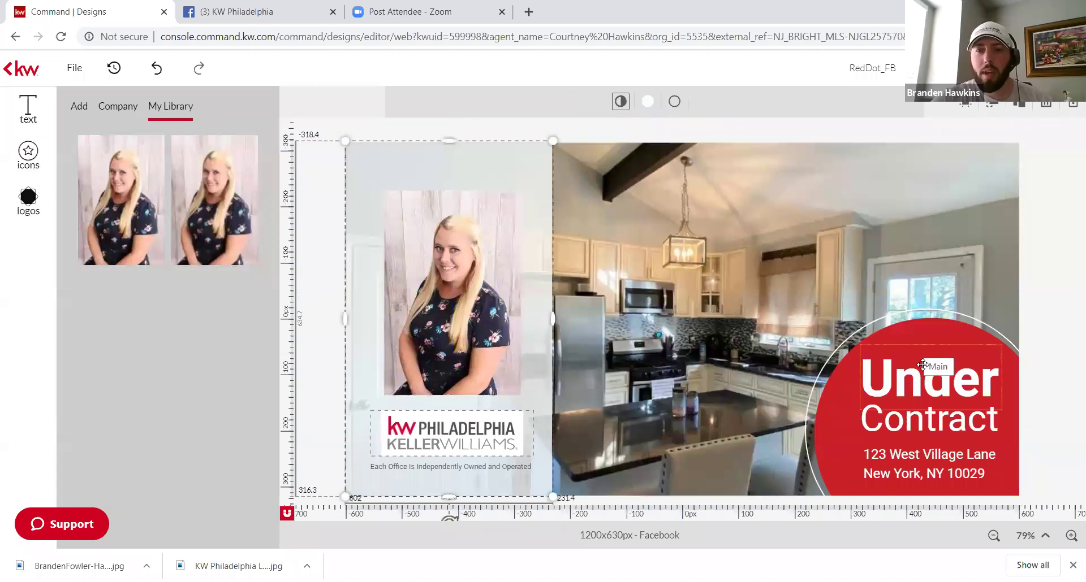
{"action": "left_click", "coordinate": [905, 431]}
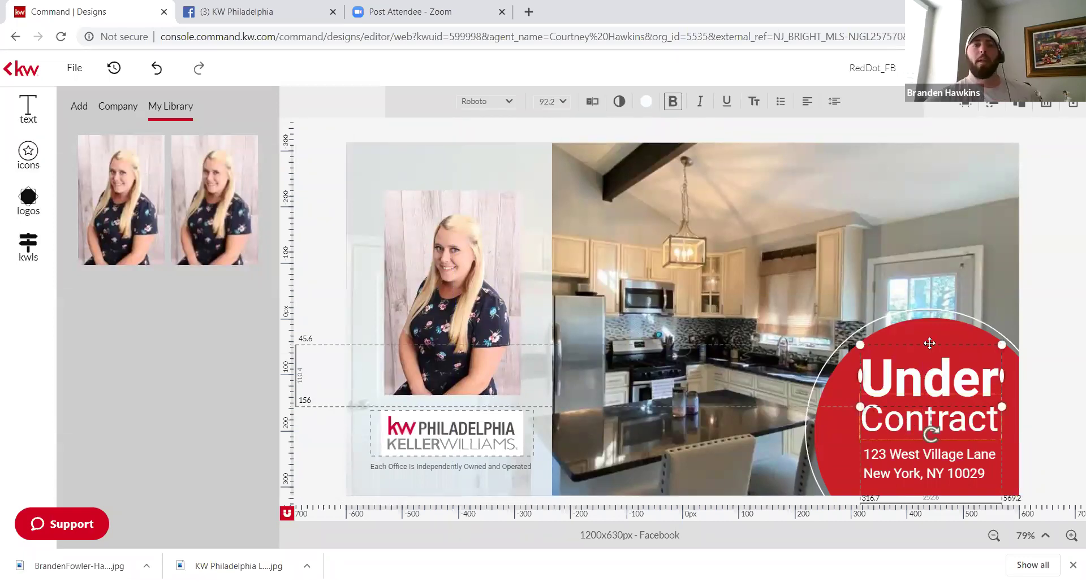
{"action": "left_click", "coordinate": [910, 380]}
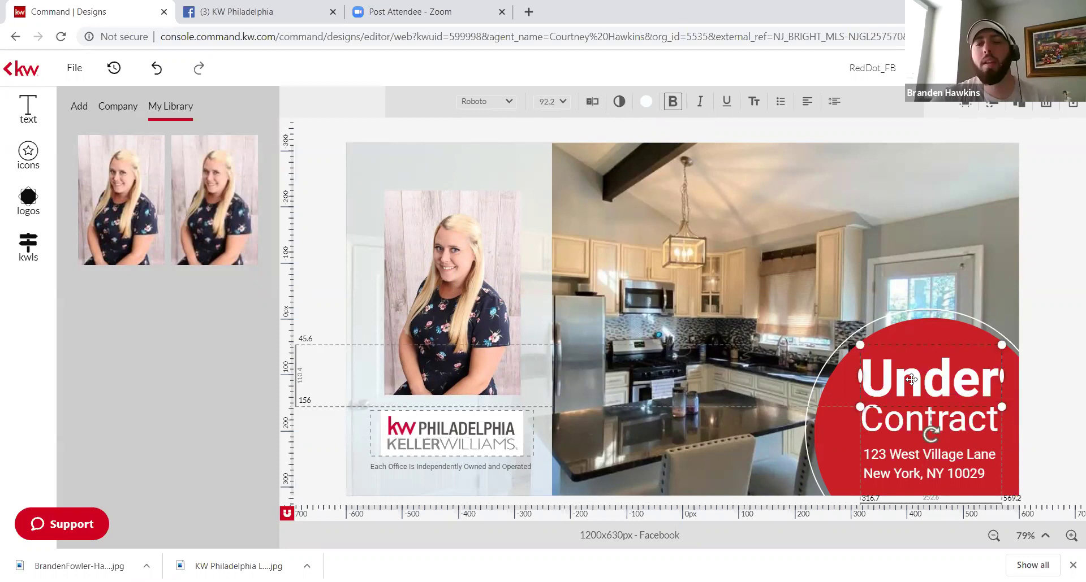
{"action": "left_click", "coordinate": [932, 455]}
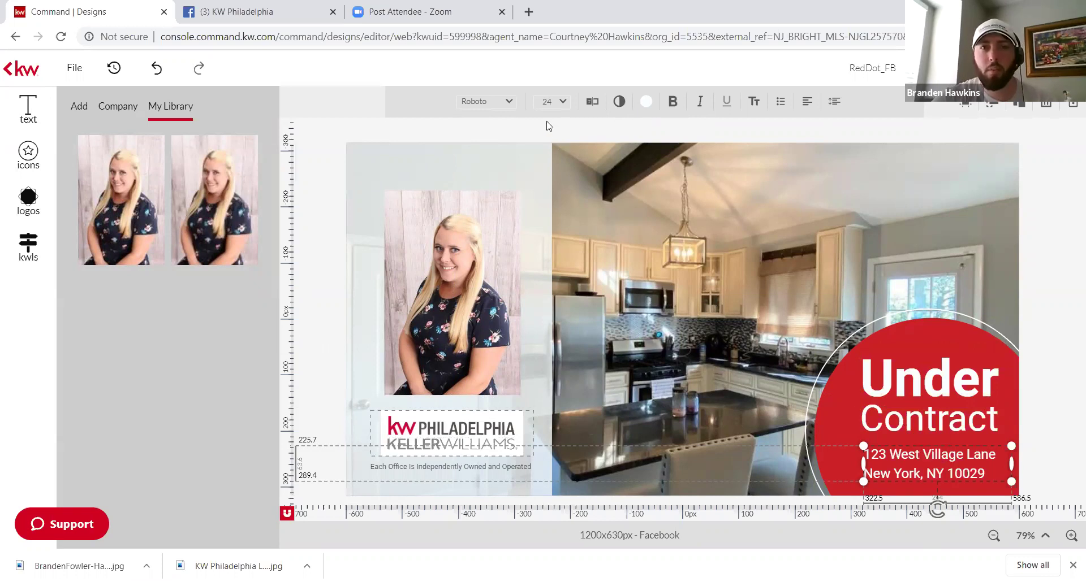
Step: Replace the address text with 'Great Renovated Home Under Contract in 3 Days!!' and apply it
{"action": "left_click", "coordinate": [592, 111]}
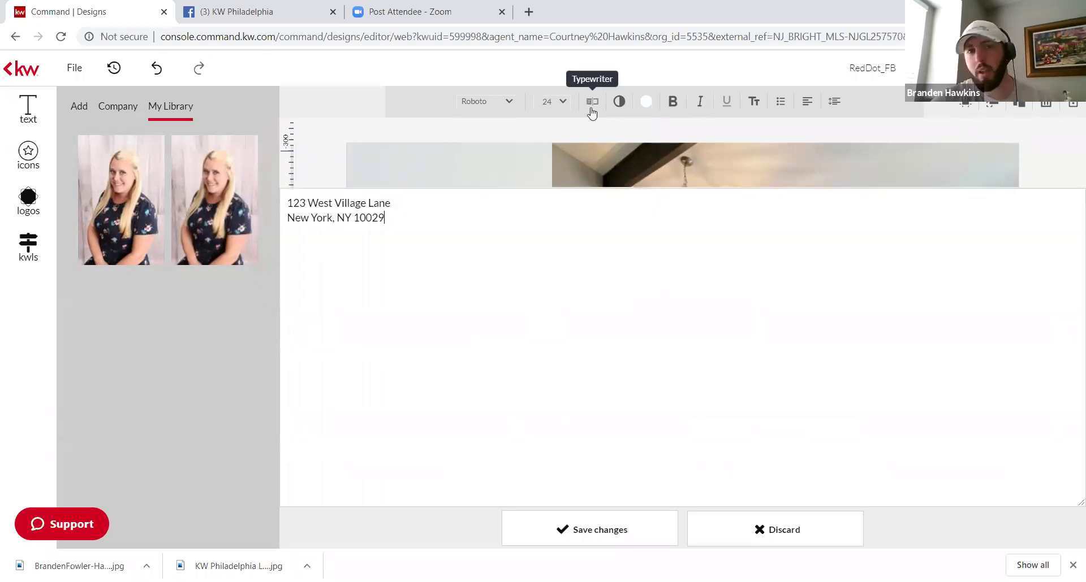
{"action": "key", "text": "shift+Left"}
{"action": "key", "text": "shift+Left"}
{"action": "key", "text": "shift+Left"}
{"action": "key", "text": "shift+Left"}
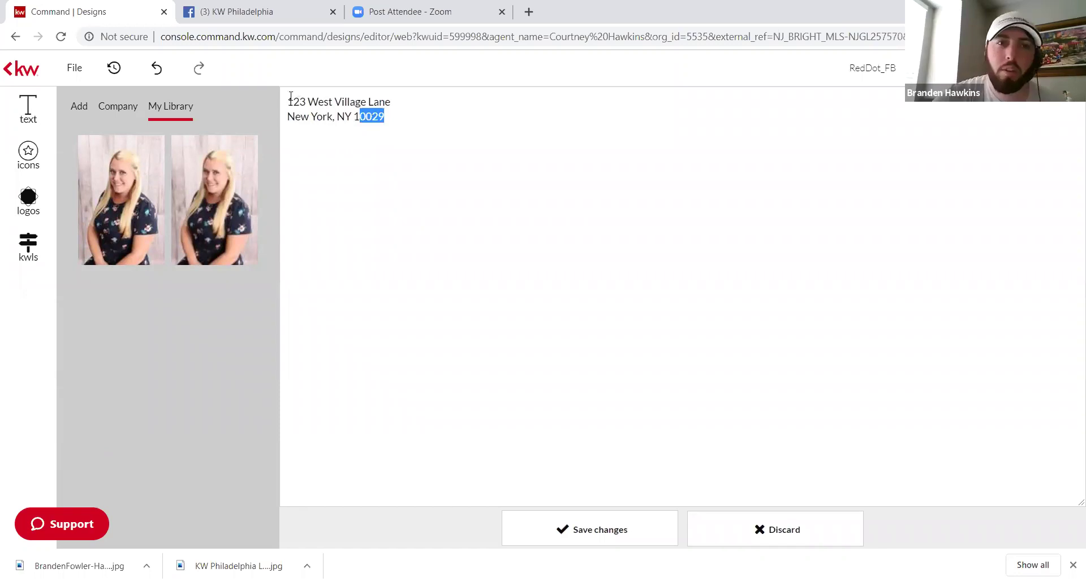
{"action": "key", "text": "ctrl+a"}
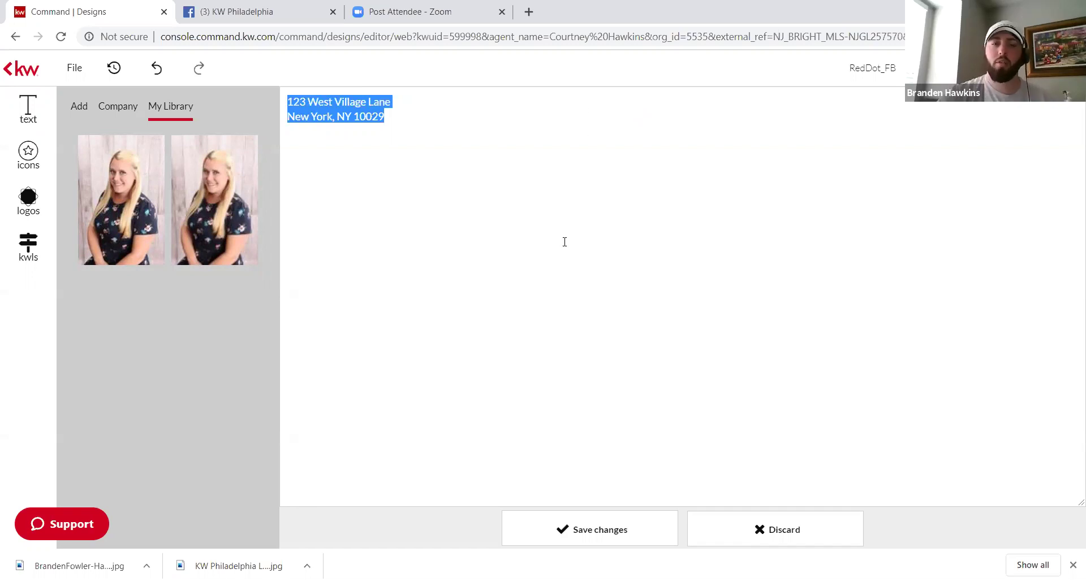
{"action": "key", "text": "BackSpace"}
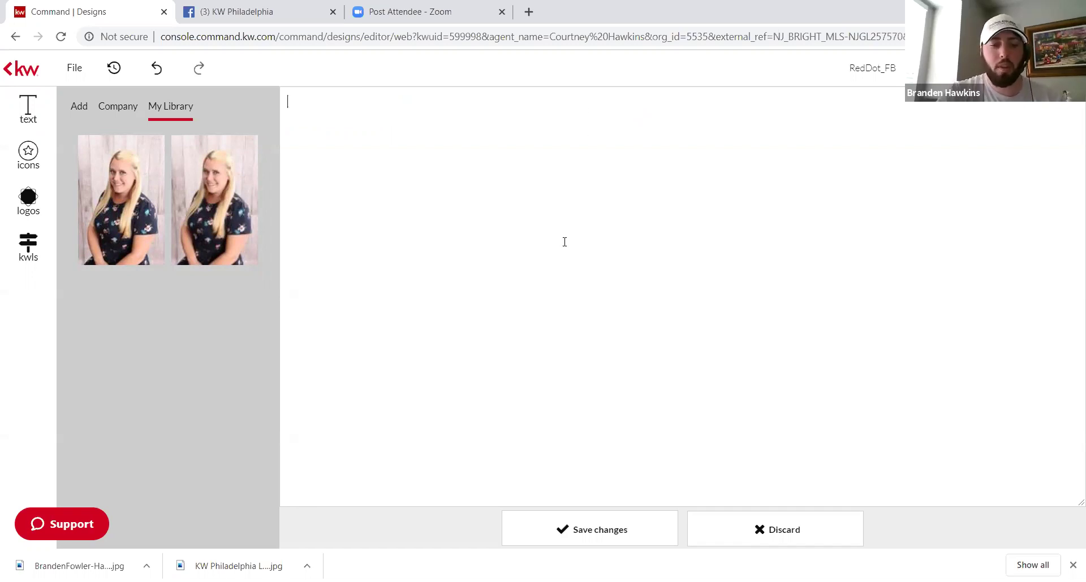
{"action": "type", "text": "Great"}
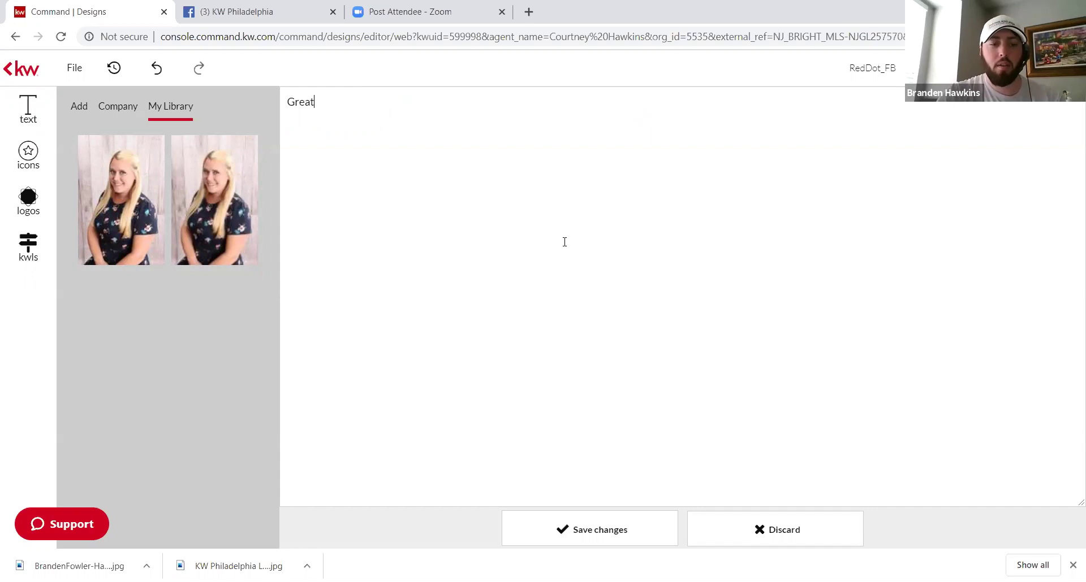
{"action": "type", "text": " rR"}
{"action": "key", "text": "BackSpace"}
{"action": "type", "text": "re"}
{"action": "key", "text": "BackSpace"}
{"action": "type", "text": "RE"}
{"action": "key", "text": "BackSpace"}
{"action": "key", "text": "BackSpace"}
{"action": "key", "text": "BackSpace"}
{"action": "type", "text": "R"}
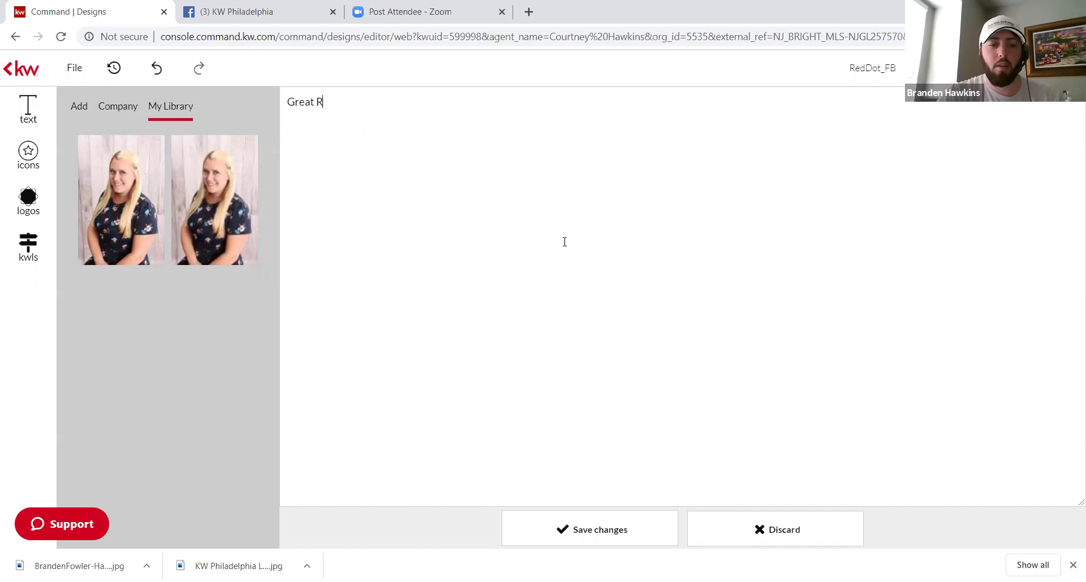
{"action": "type", "text": "enovated Home Und"}
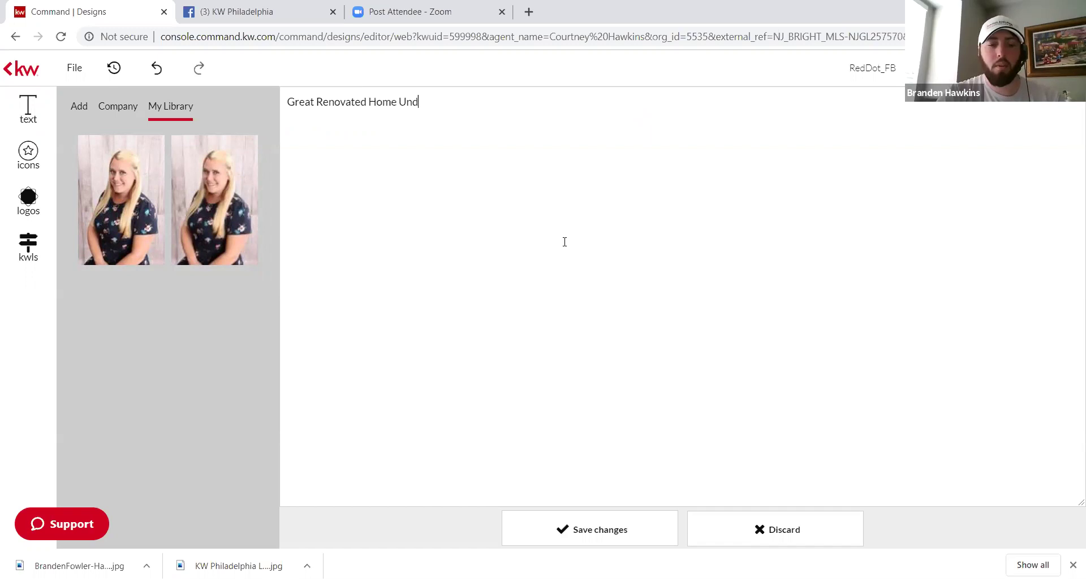
{"action": "type", "text": "er Contract in"}
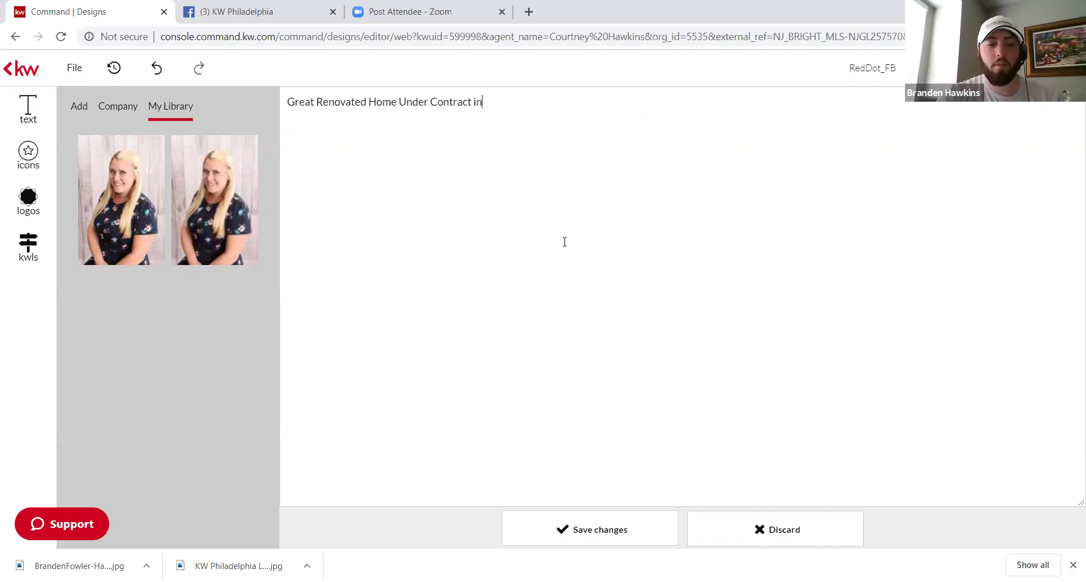
{"action": "type", "text": " 3 Da"}
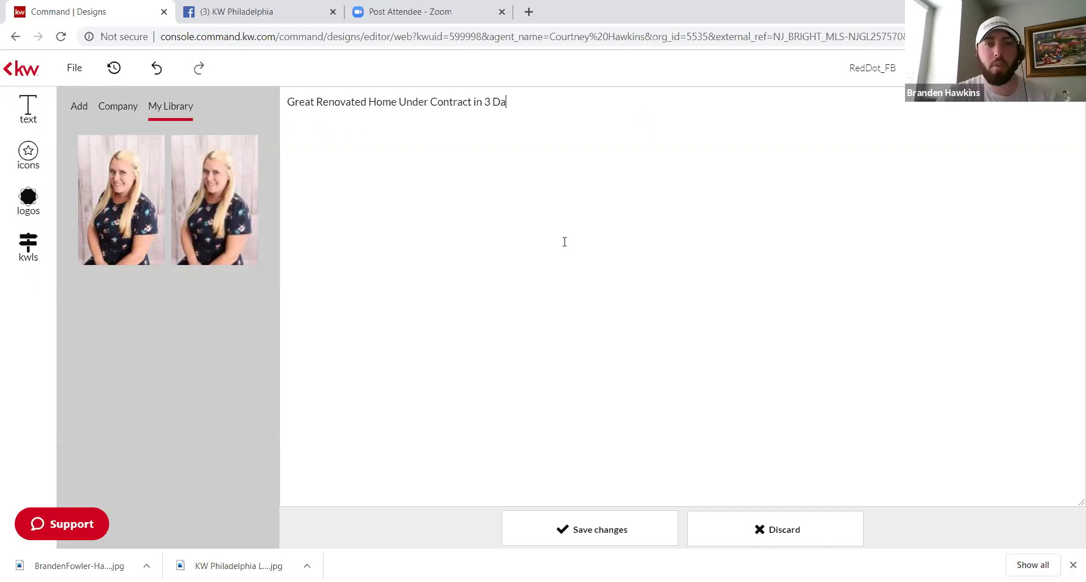
{"action": "type", "text": "ys!!"}
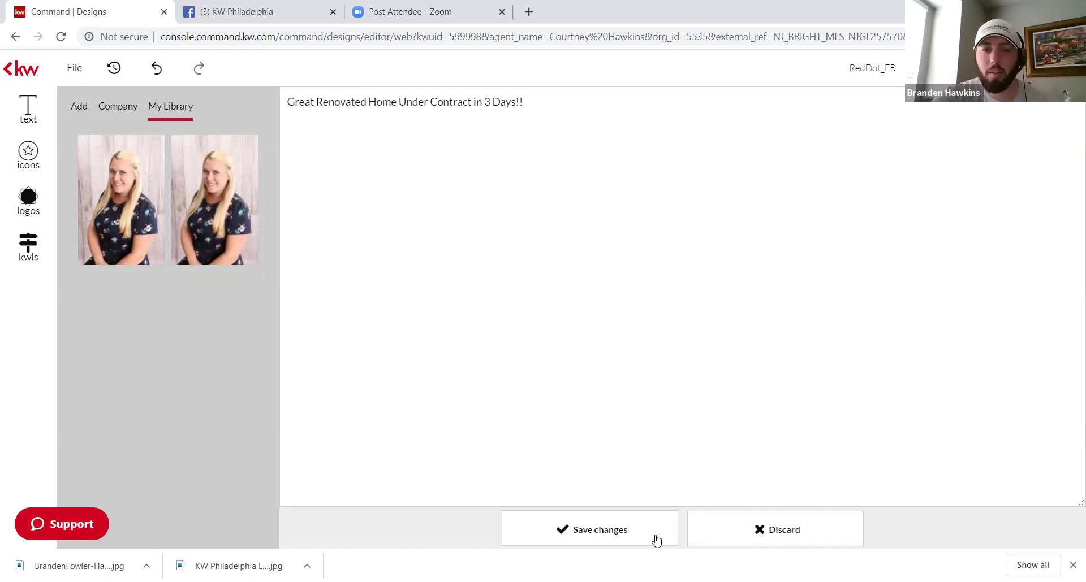
{"action": "left_click", "coordinate": [656, 541]}
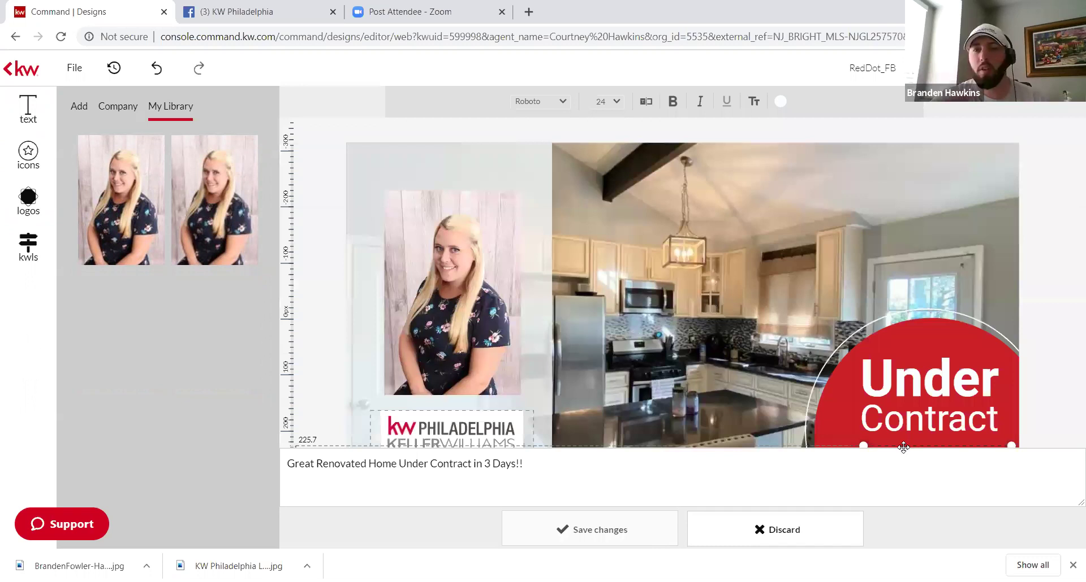
Step: Save the new text, widen its box to wrap onto two lines and lower it in the badge
{"action": "left_click", "coordinate": [903, 447]}
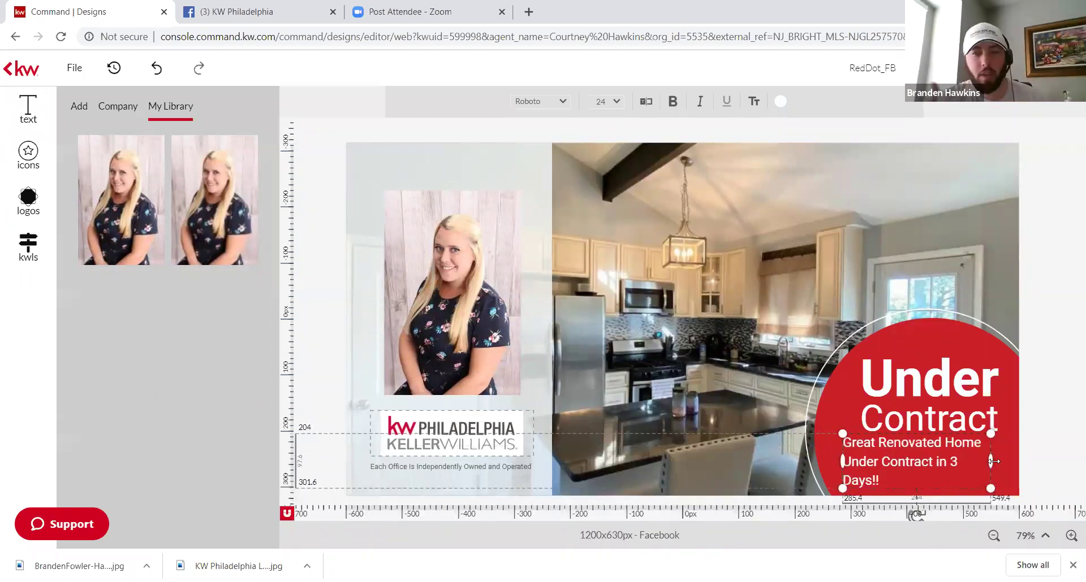
{"action": "left_click_drag", "start_coordinate": [991, 458], "coordinate": [1008, 455]}
{"action": "left_click", "coordinate": [920, 445]}
{"action": "left_click_drag", "start_coordinate": [920, 445], "coordinate": [927, 449]}
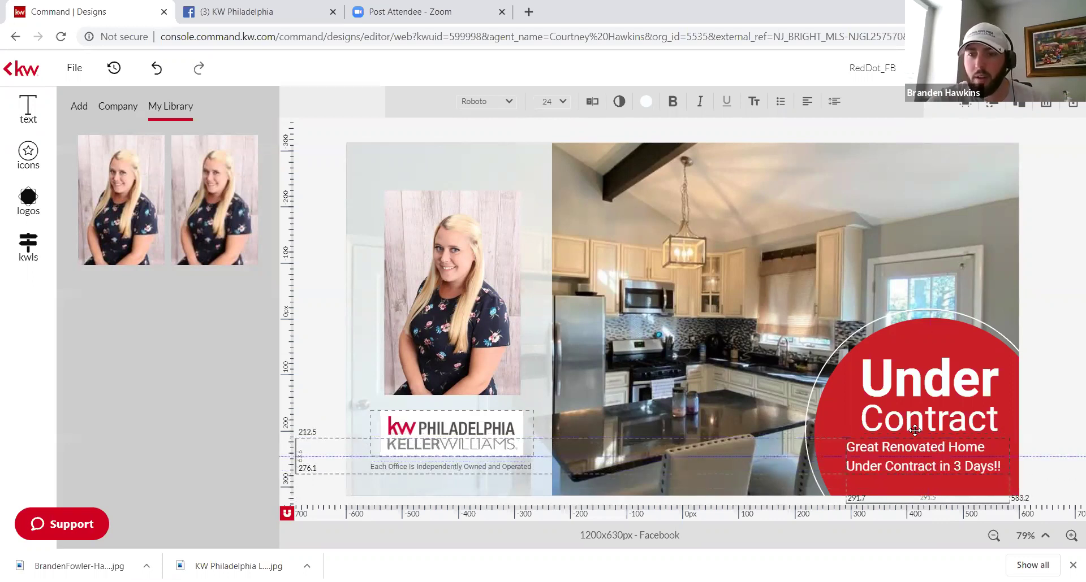
{"action": "left_click", "coordinate": [904, 379]}
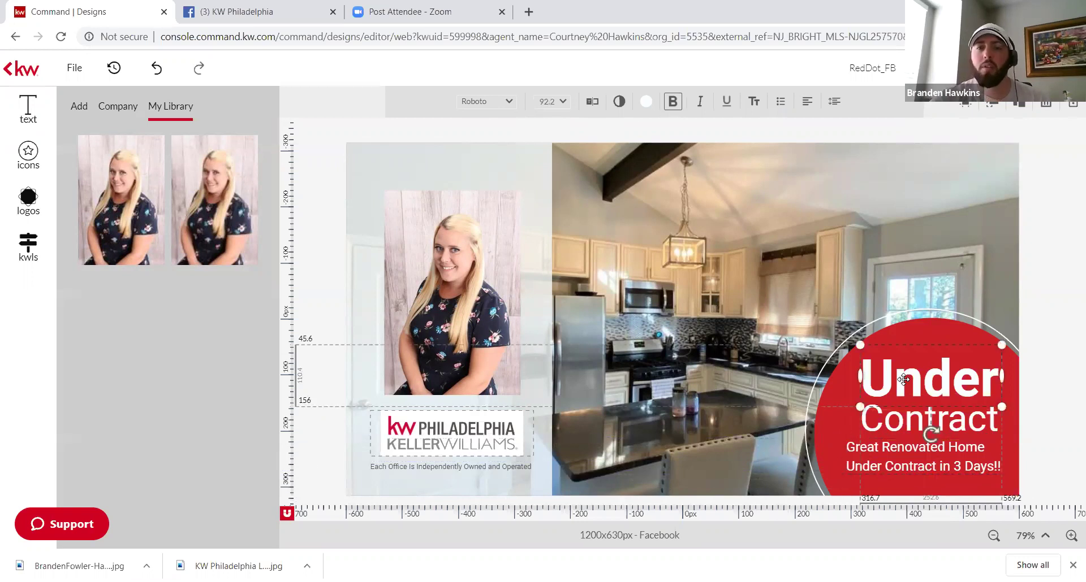
{"action": "left_click", "coordinate": [902, 452]}
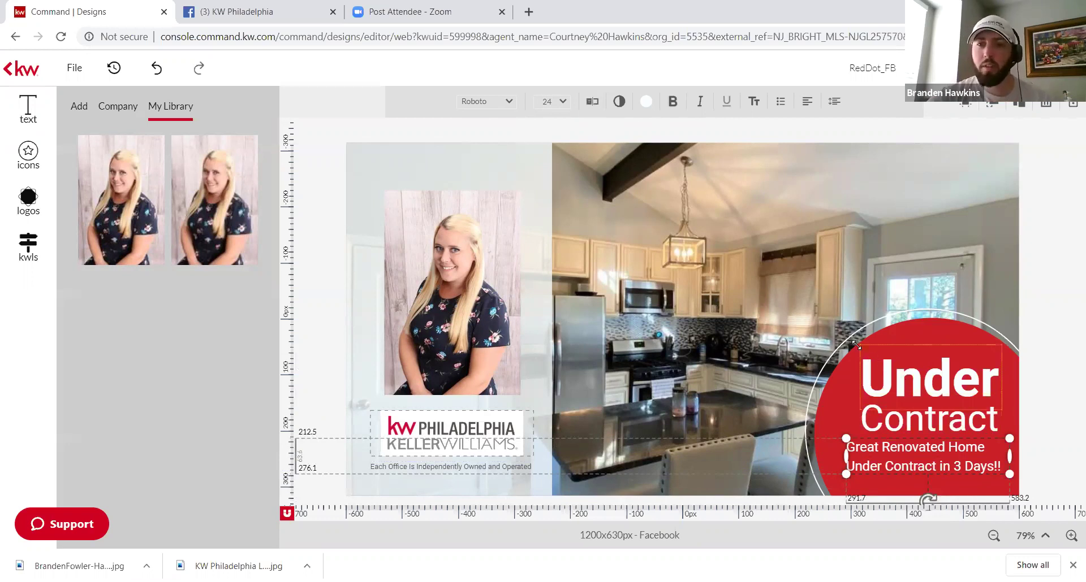
Step: Enlarge the Under heading slightly and set it in Dancing Script
{"action": "left_click_drag", "start_coordinate": [855, 343], "coordinate": [851, 340]}
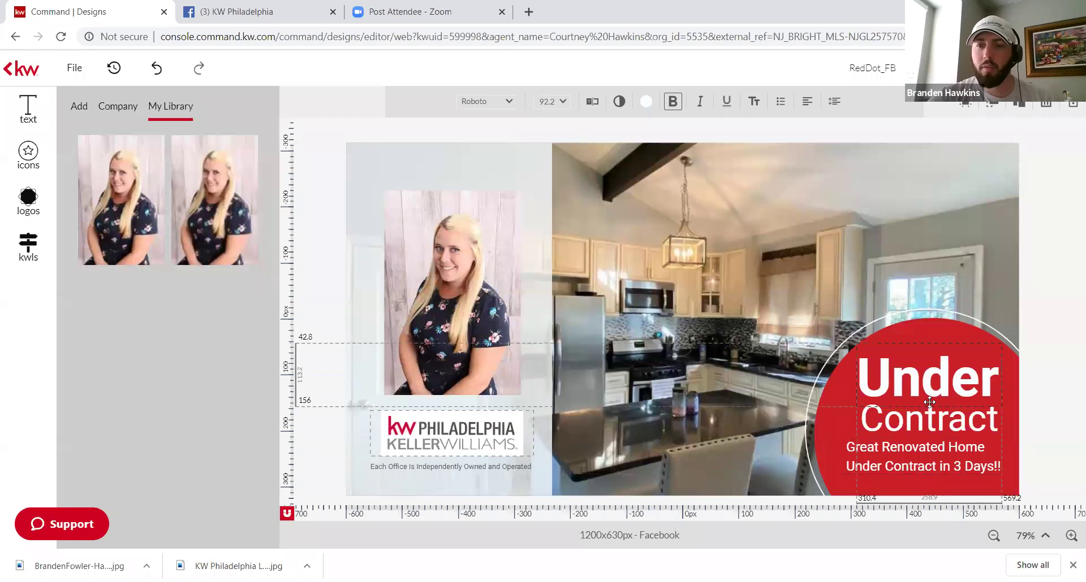
{"action": "left_click", "coordinate": [904, 378]}
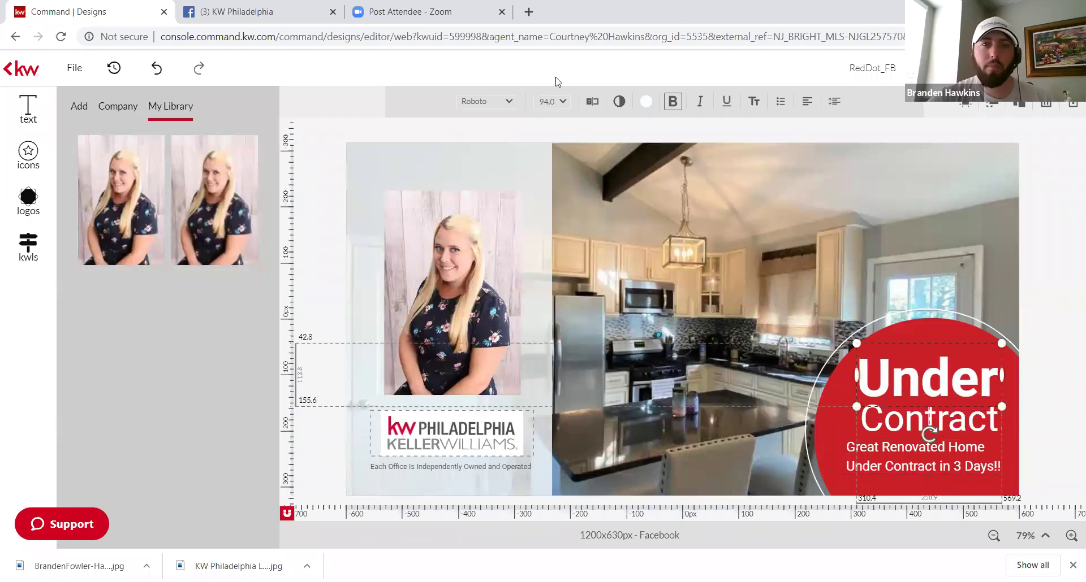
{"action": "left_click", "coordinate": [510, 104]}
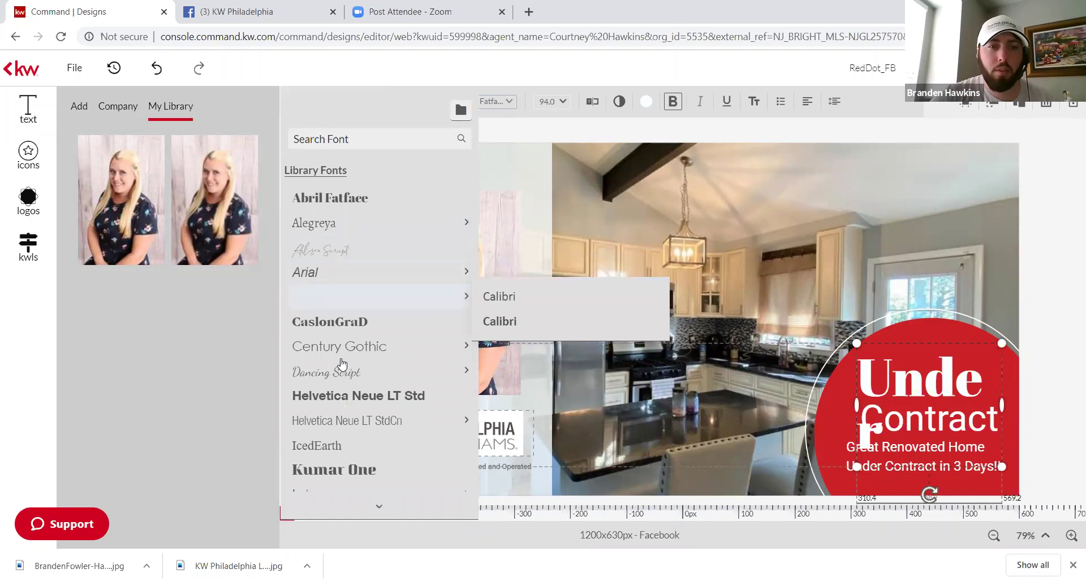
{"action": "mouse_move", "coordinate": [468, 374]}
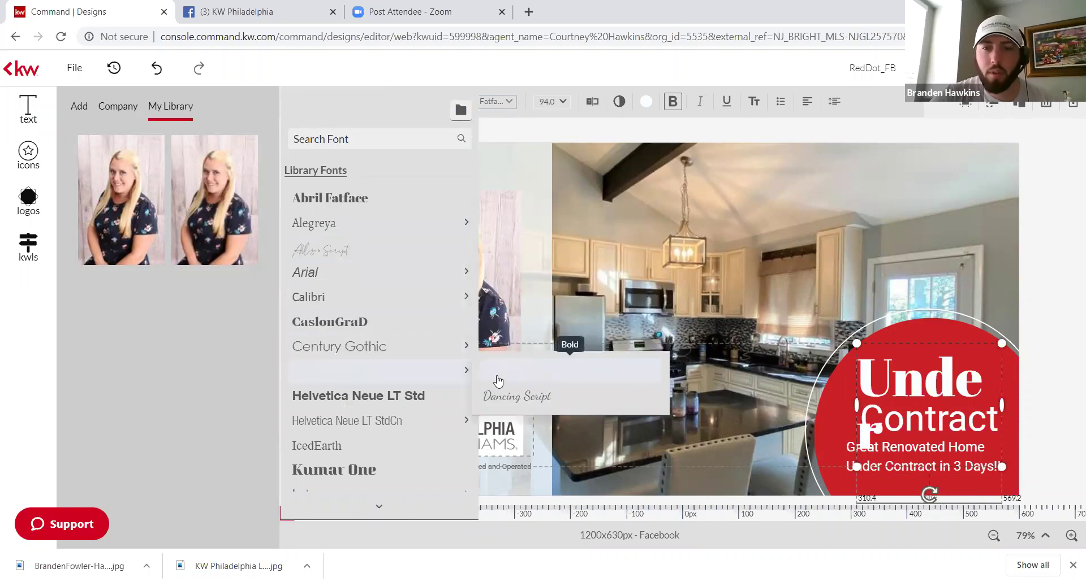
{"action": "left_click", "coordinate": [498, 385]}
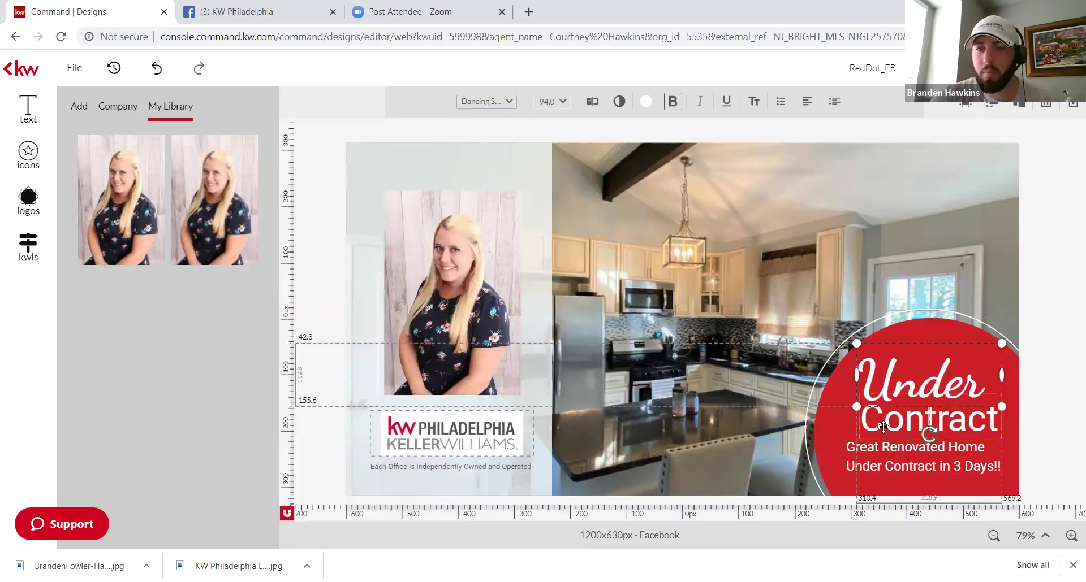
Step: Set Contract in Dancing Script and nudge Under and Contract into position
{"action": "left_click", "coordinate": [927, 421]}
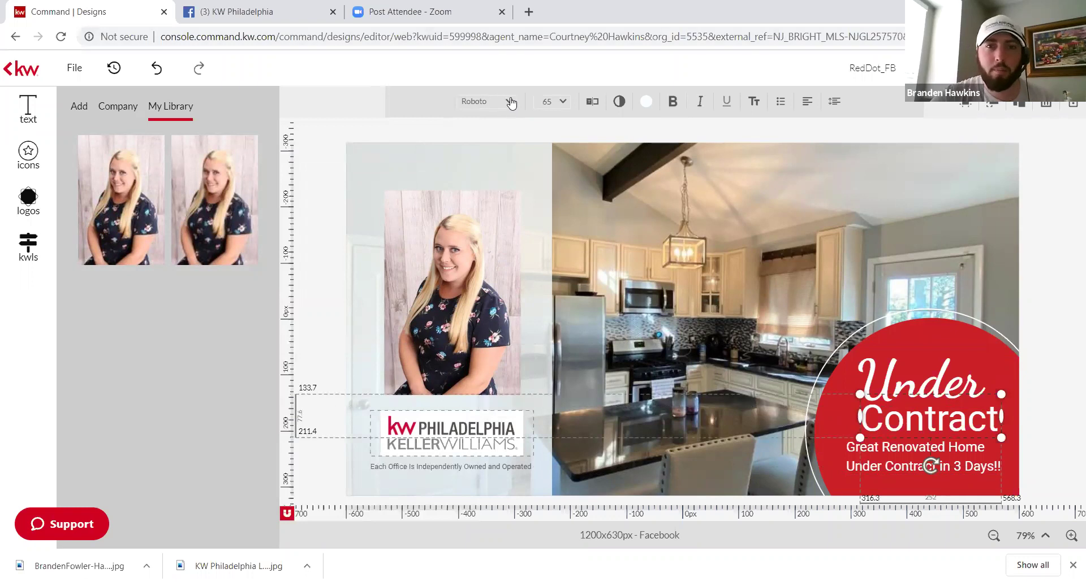
{"action": "left_click", "coordinate": [510, 102]}
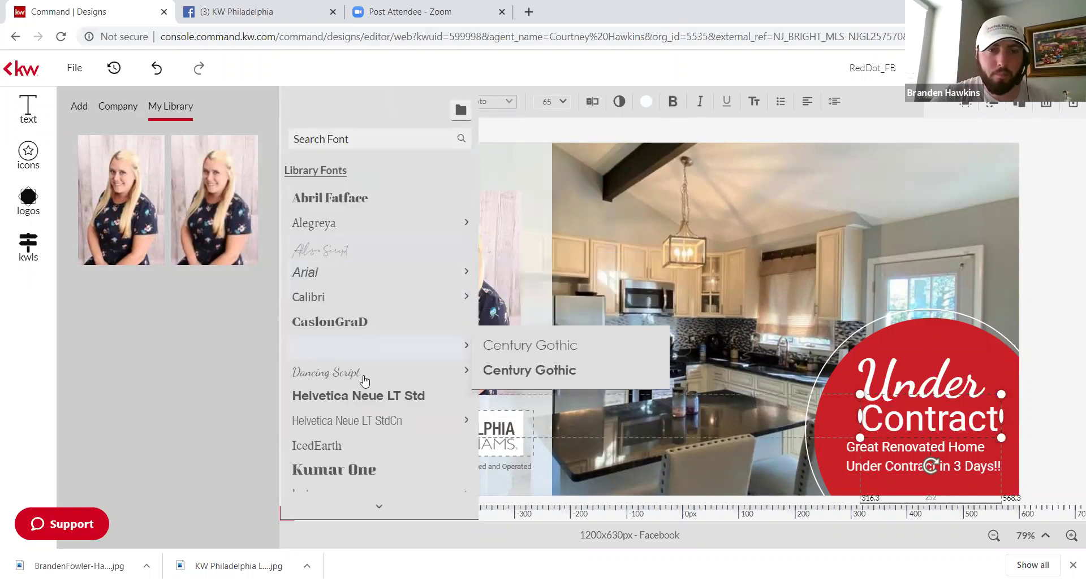
{"action": "left_click", "coordinate": [486, 376]}
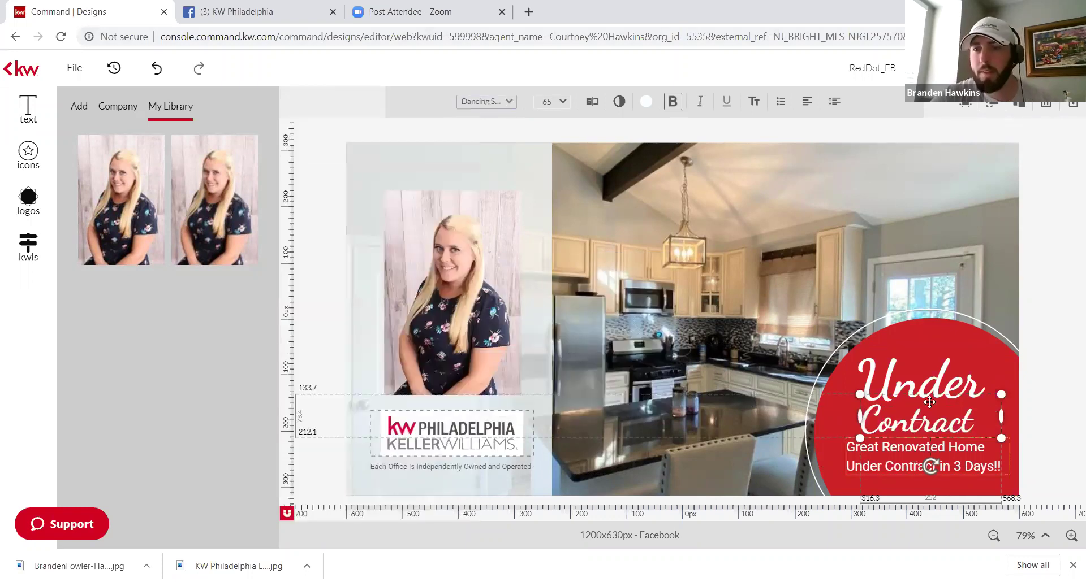
{"action": "left_click_drag", "start_coordinate": [924, 378], "coordinate": [912, 373]}
{"action": "mouse_move", "coordinate": [910, 419]}
{"action": "left_mouse_down"}
{"action": "mouse_move", "coordinate": [913, 428]}
{"action": "mouse_move", "coordinate": [912, 404]}
{"action": "left_mouse_up"}
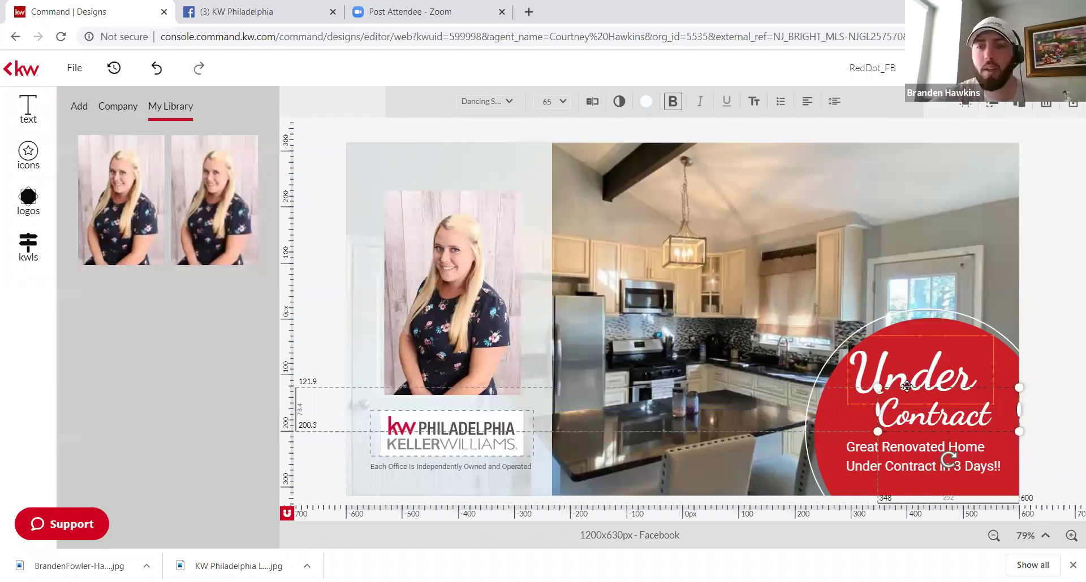
{"action": "left_click", "coordinate": [906, 375]}
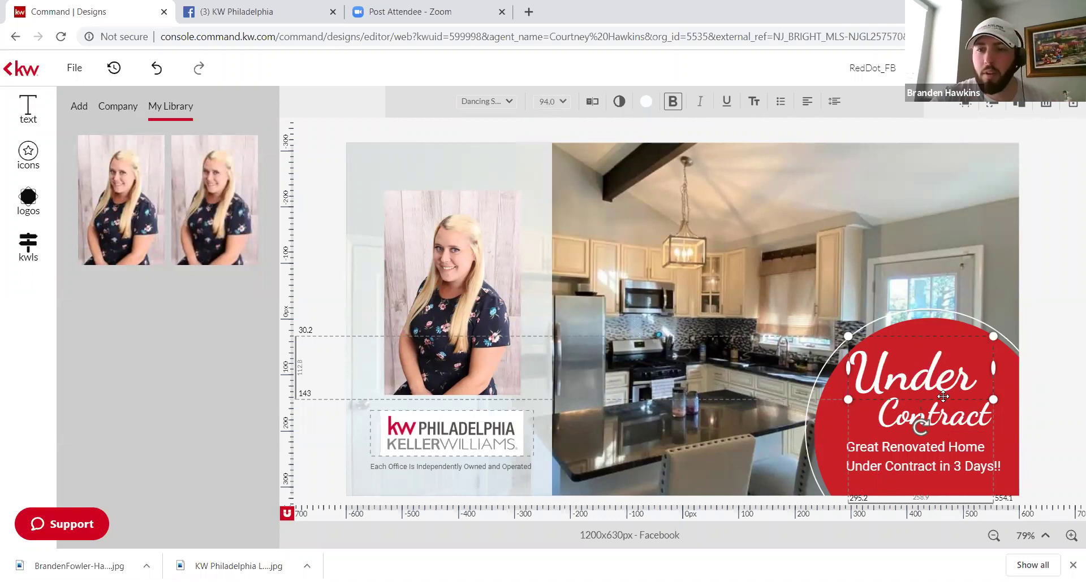
Step: Set Contract to size 94 and stack it beneath Under in the red badge
{"action": "left_click", "coordinate": [969, 428]}
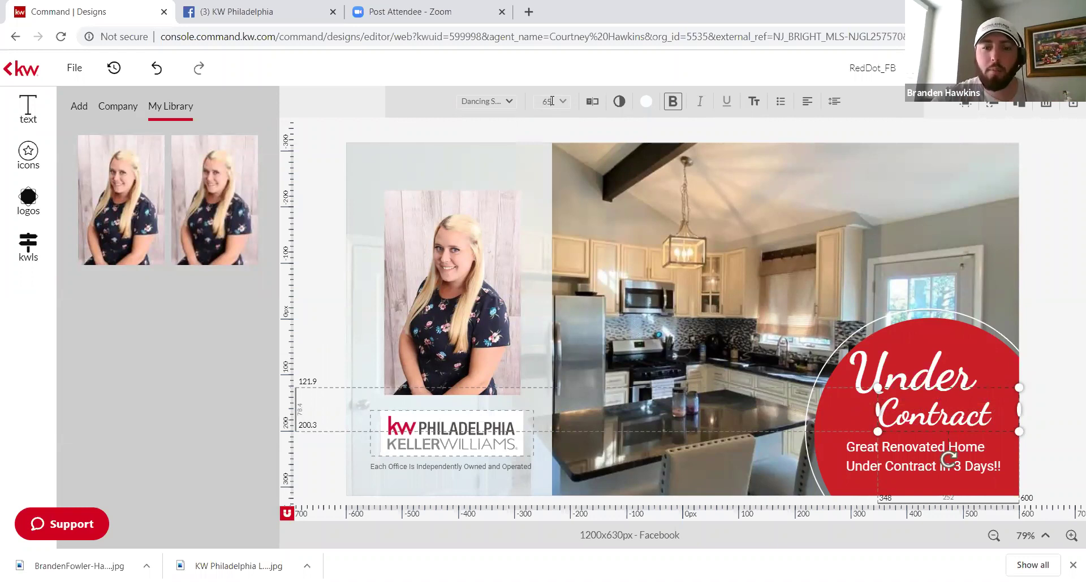
{"action": "left_click", "coordinate": [551, 101]}
{"action": "type", "text": "94"}
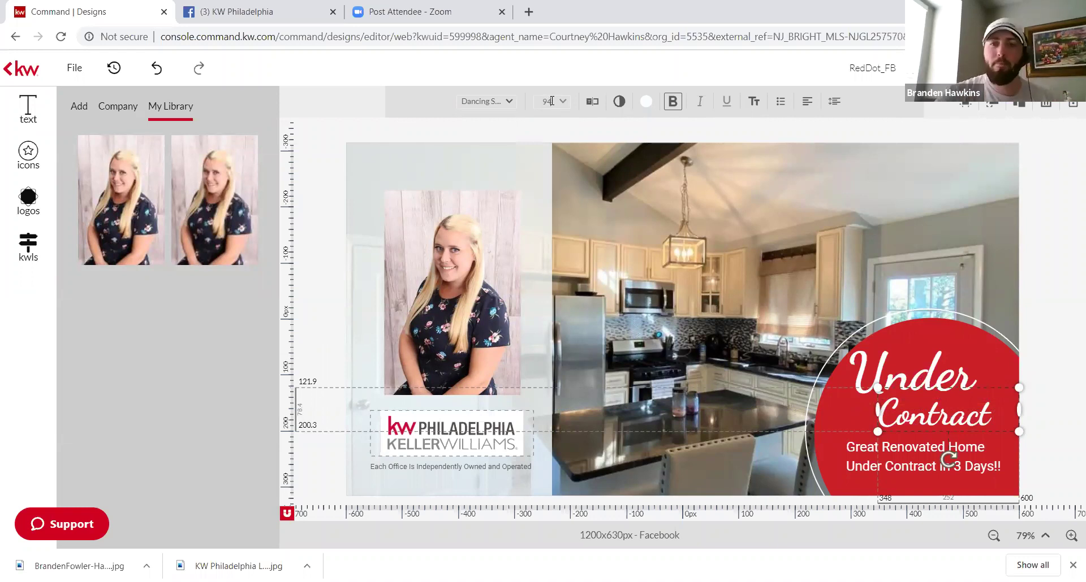
{"action": "key", "text": "Return"}
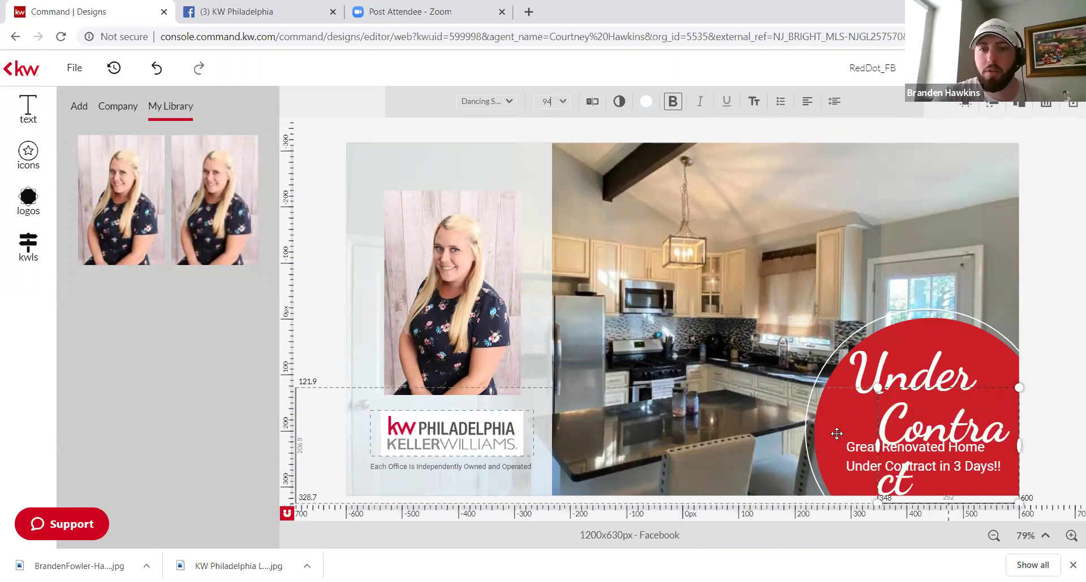
{"action": "left_click_drag", "start_coordinate": [898, 426], "coordinate": [899, 414]}
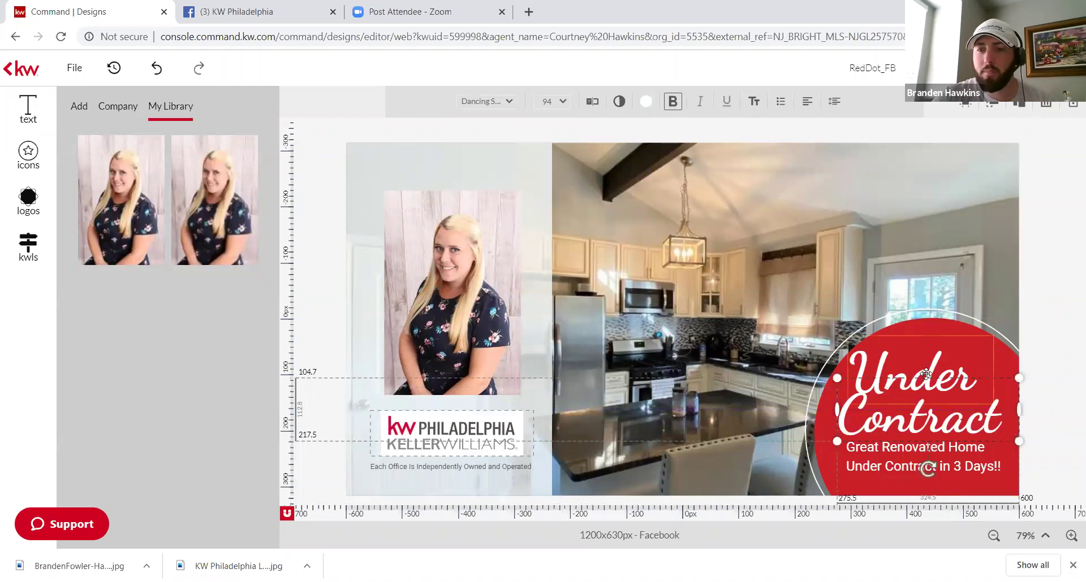
{"action": "left_click_drag", "start_coordinate": [916, 377], "coordinate": [923, 415]}
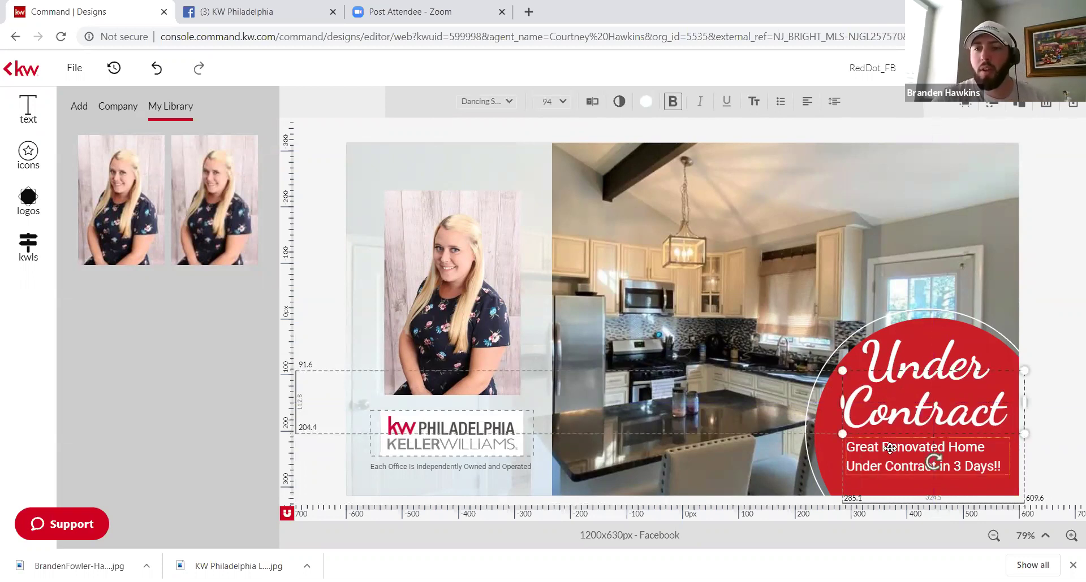
Step: Bold the 'Great Renovated Home / Under Contract in 3 Days!!' subtitle
{"action": "left_click", "coordinate": [889, 449]}
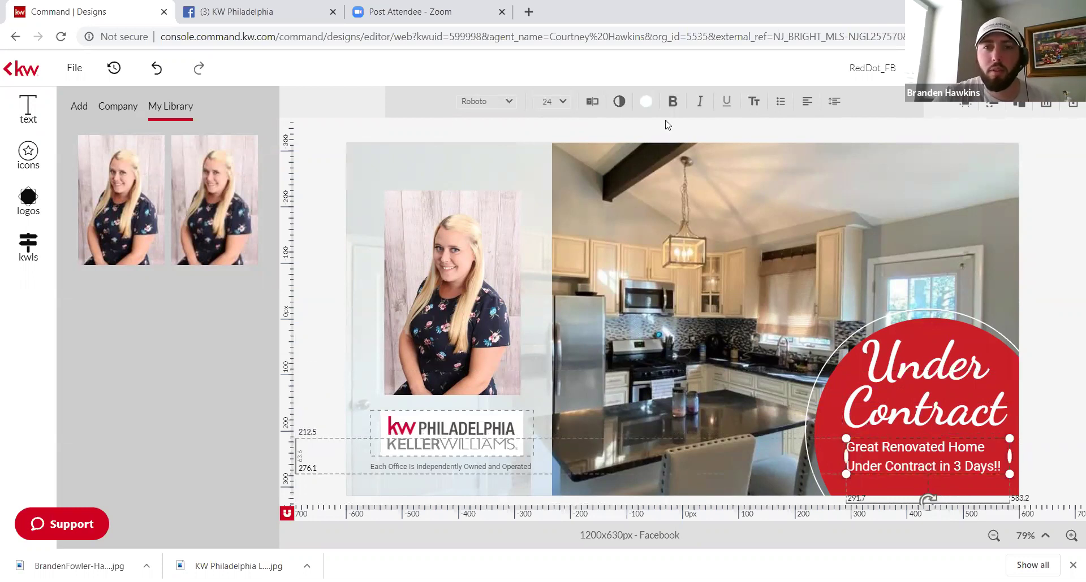
{"action": "left_click", "coordinate": [673, 101]}
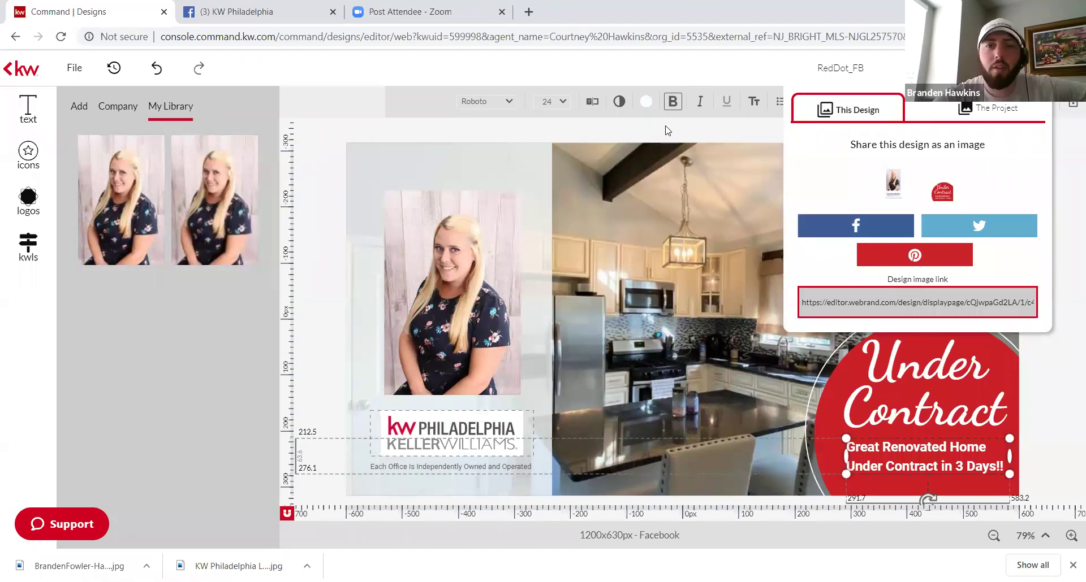
Step: Deselect the subtitle to dismiss the share panel, then select the kitchen background photo
{"action": "left_click", "coordinate": [736, 123]}
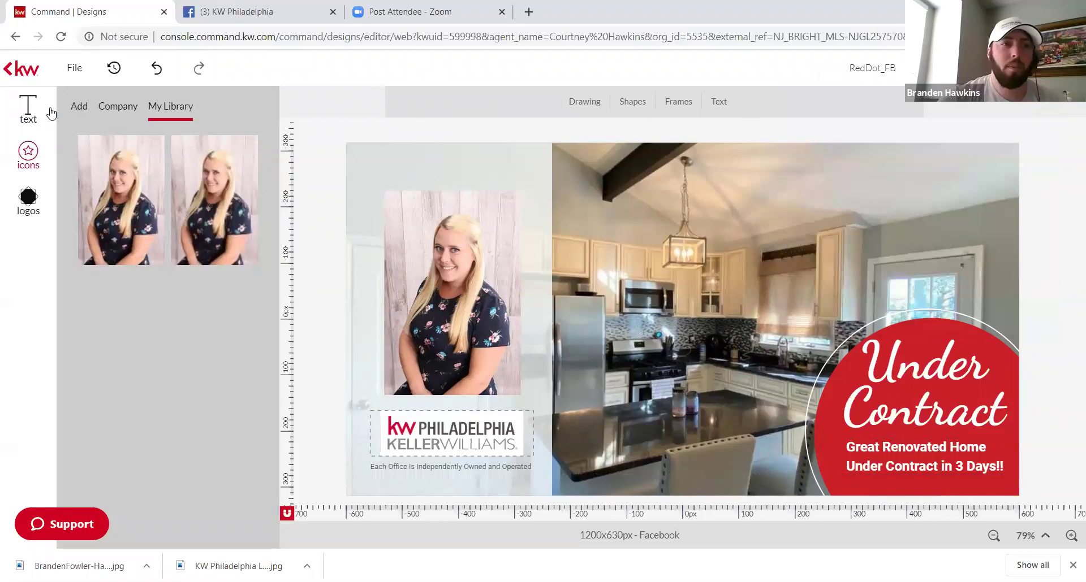
{"action": "left_click", "coordinate": [368, 147]}
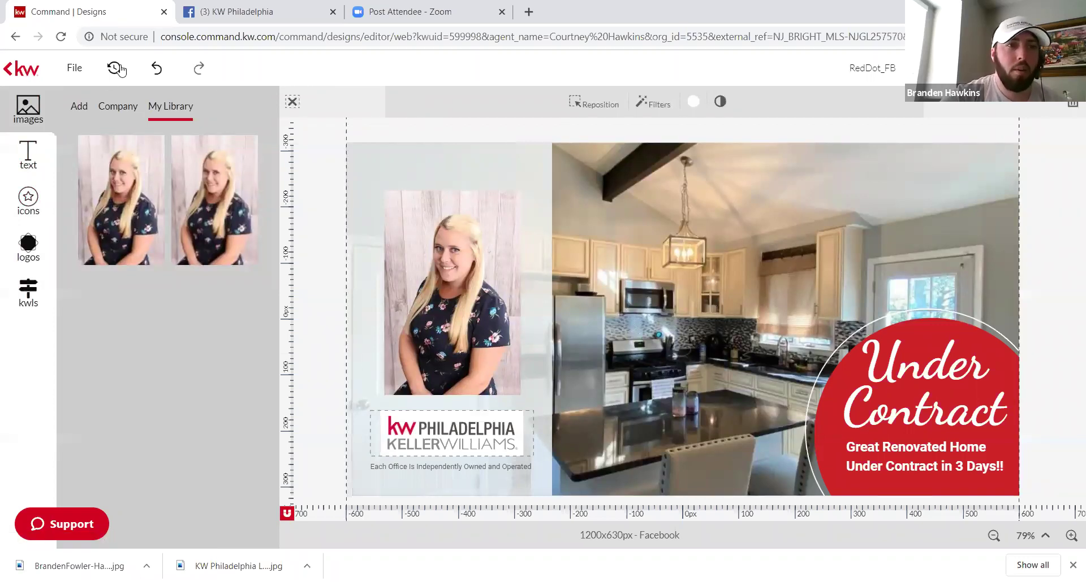
Step: Save the Under Contract design and start a new one from the LookingToSell-02_FB Neighborhood Snaps template
{"action": "left_click", "coordinate": [10, 70]}
{"action": "left_click", "coordinate": [603, 361]}
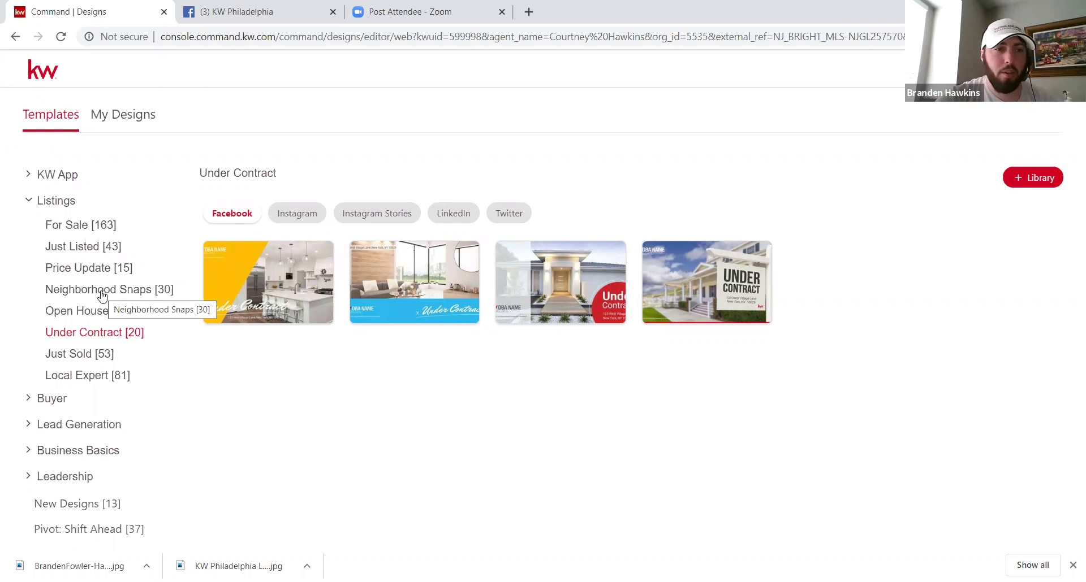
{"action": "left_click", "coordinate": [102, 294]}
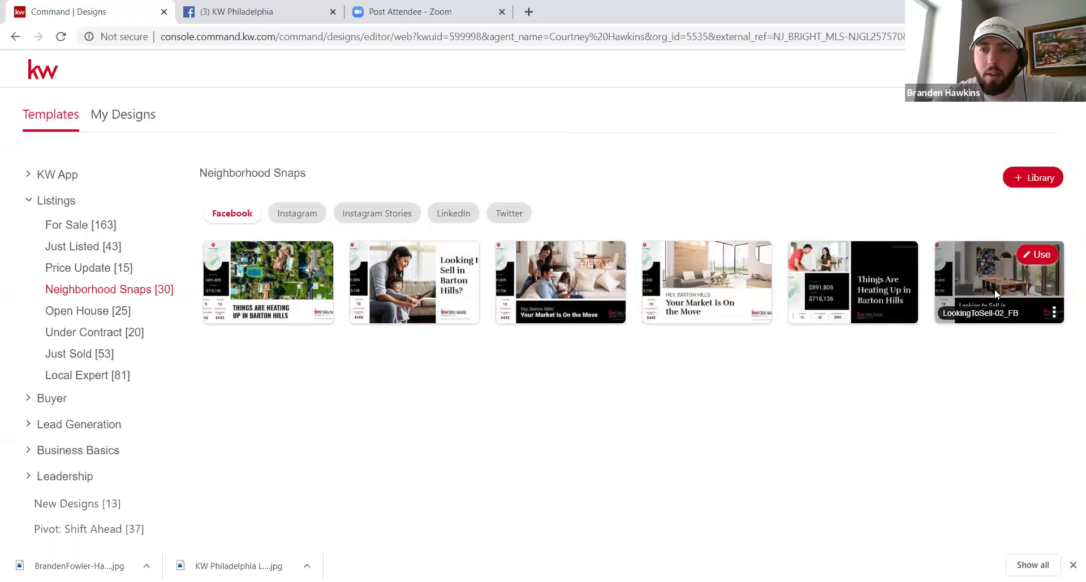
{"action": "left_click", "coordinate": [1037, 255]}
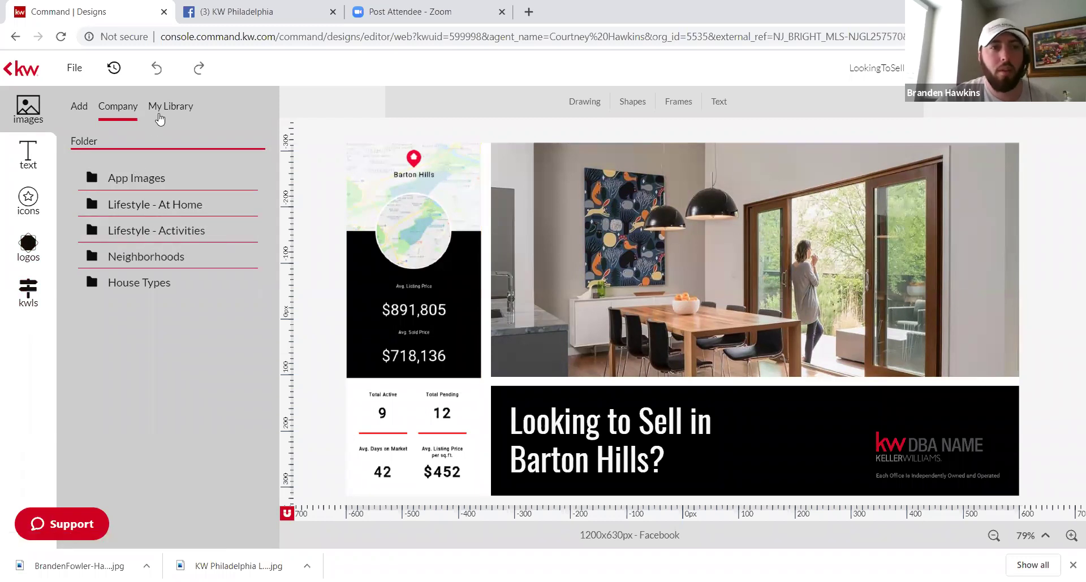
{"action": "left_click", "coordinate": [130, 259]}
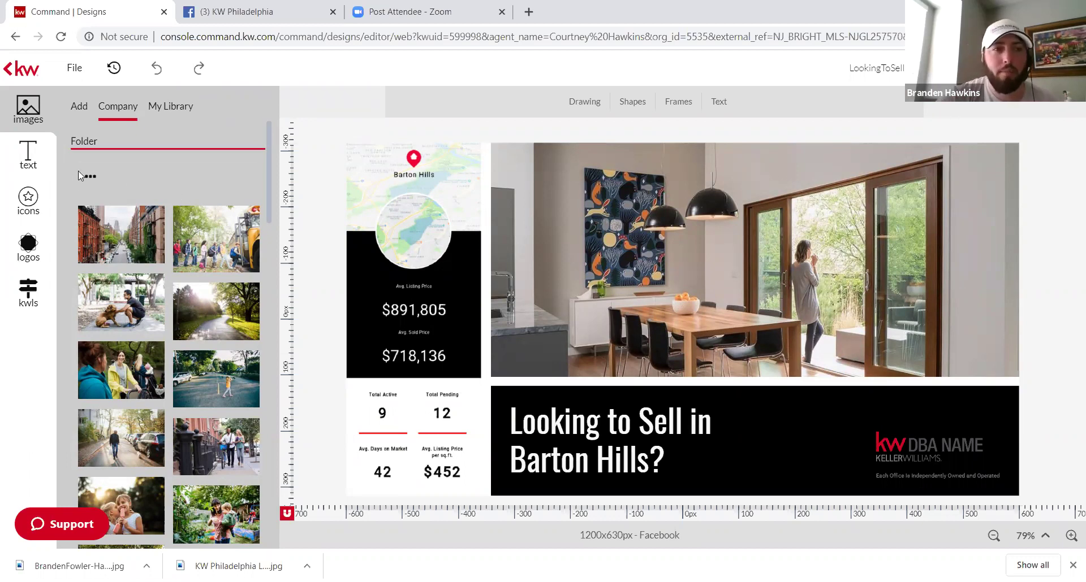
{"action": "left_click", "coordinate": [27, 295]}
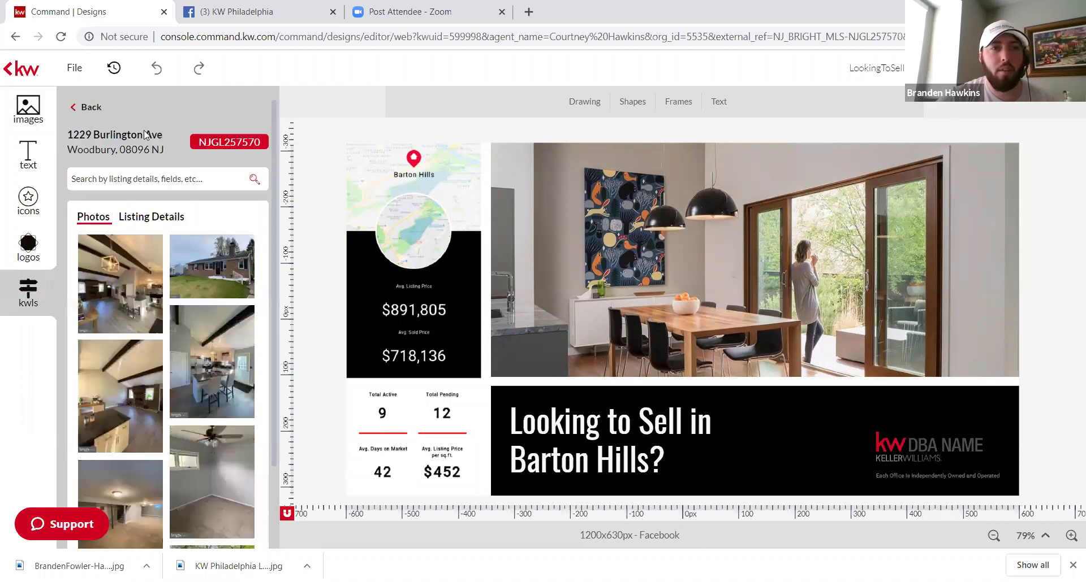
Step: Search snapshots for 'fishtown pa' and preview the Fishtown - East results
{"action": "left_click", "coordinate": [108, 108]}
{"action": "left_click", "coordinate": [153, 146]}
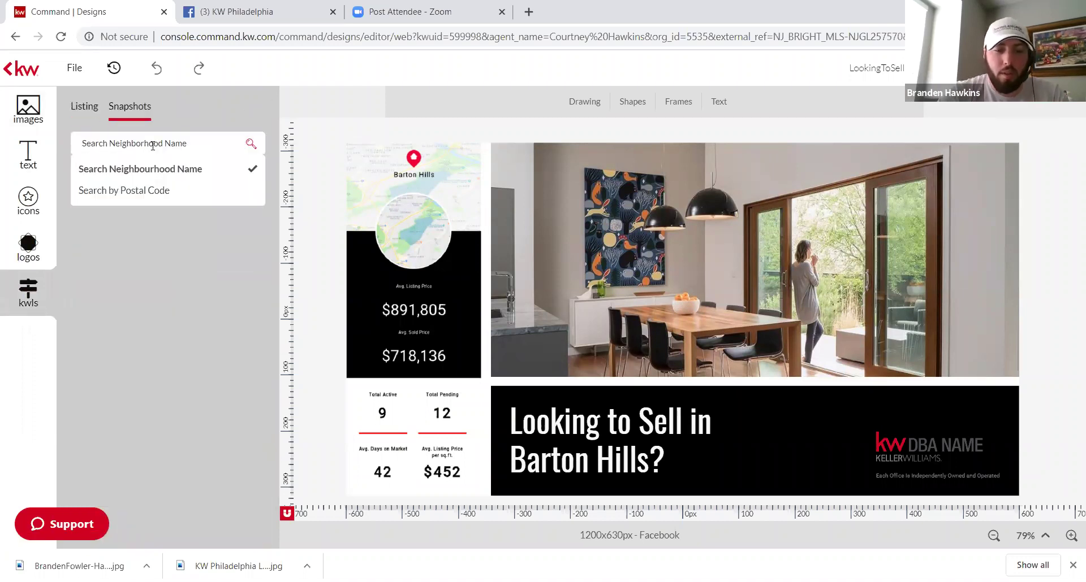
{"action": "type", "text": "fishtown pa"}
{"action": "key", "text": "Return"}
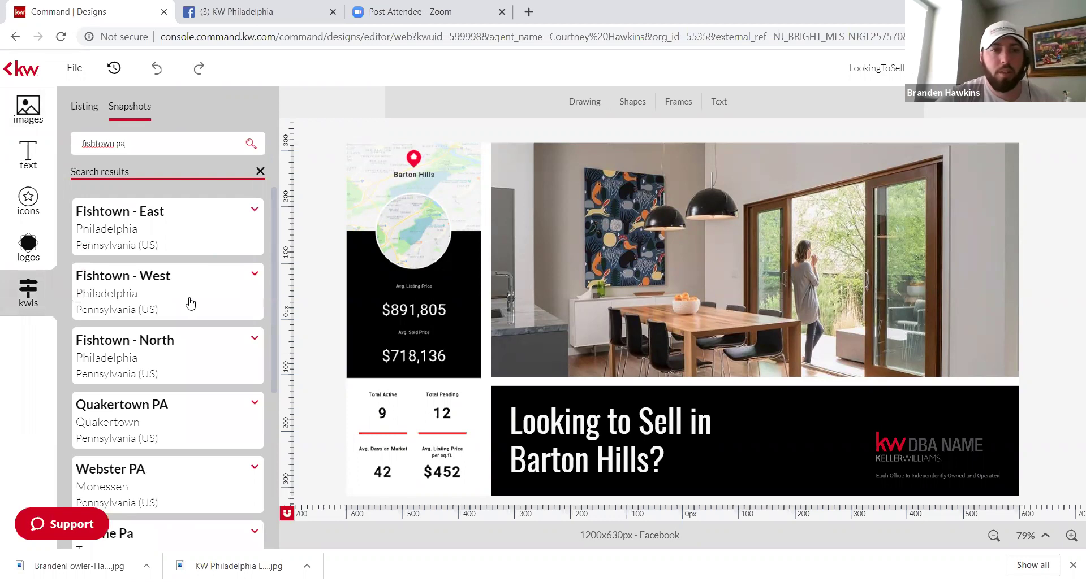
{"action": "left_click", "coordinate": [188, 245]}
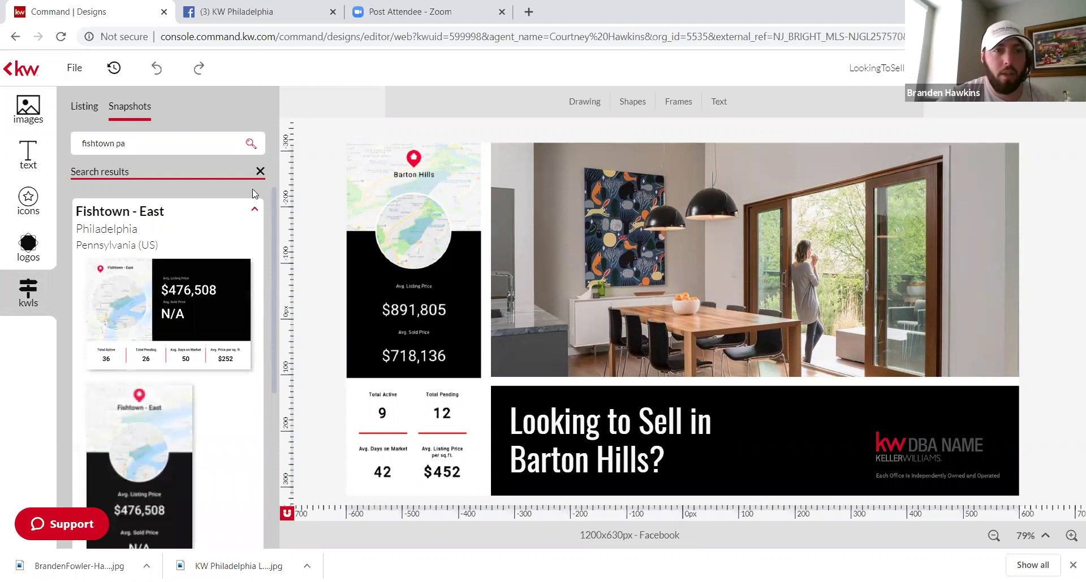
{"action": "left_click", "coordinate": [198, 150]}
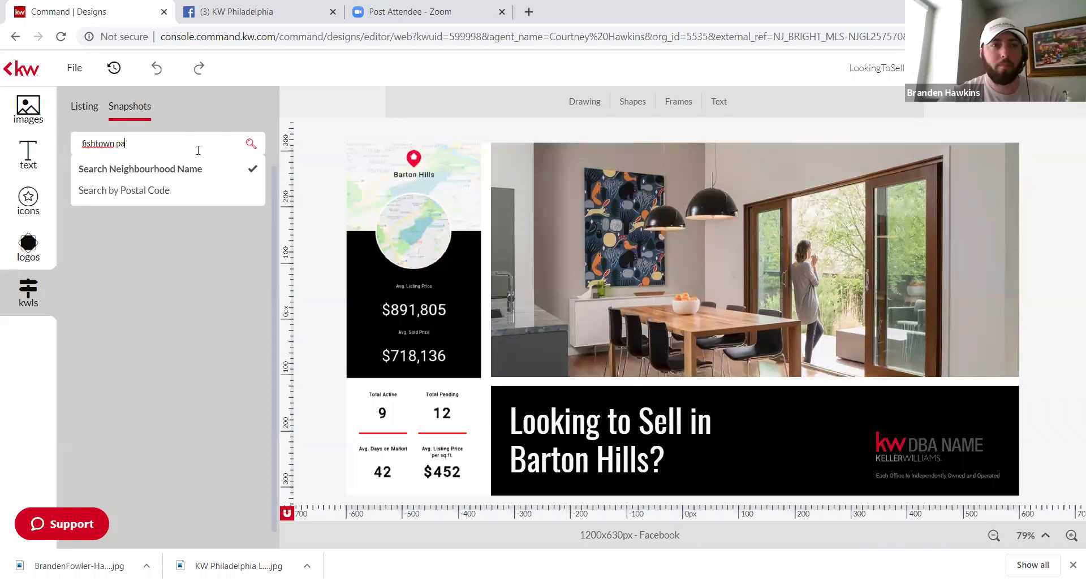
{"action": "key", "text": "Return"}
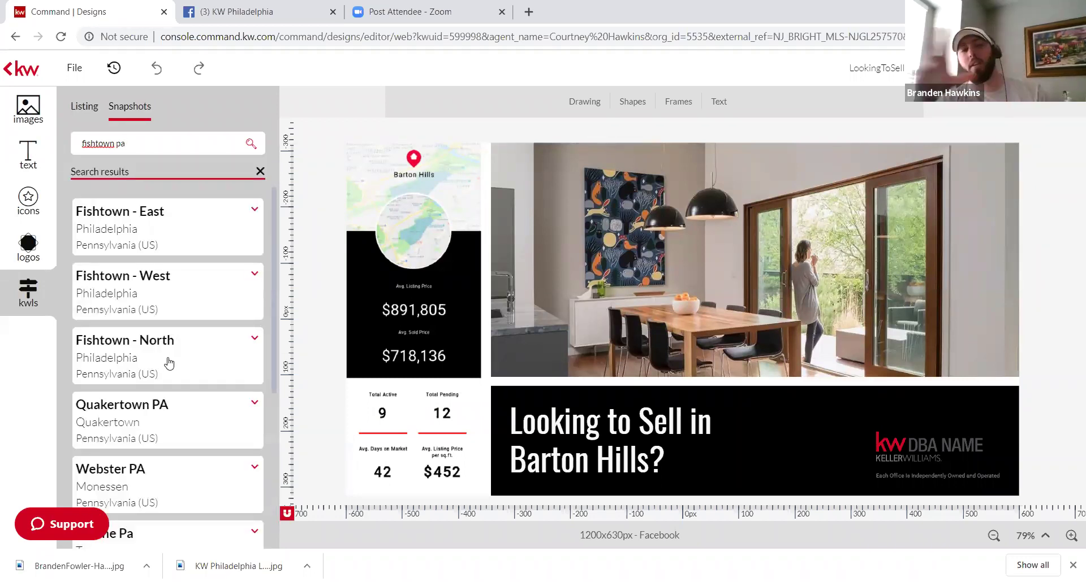
Step: Preview the Fishtown - North snapshots and scroll through its stat cards
{"action": "left_click", "coordinate": [169, 363]}
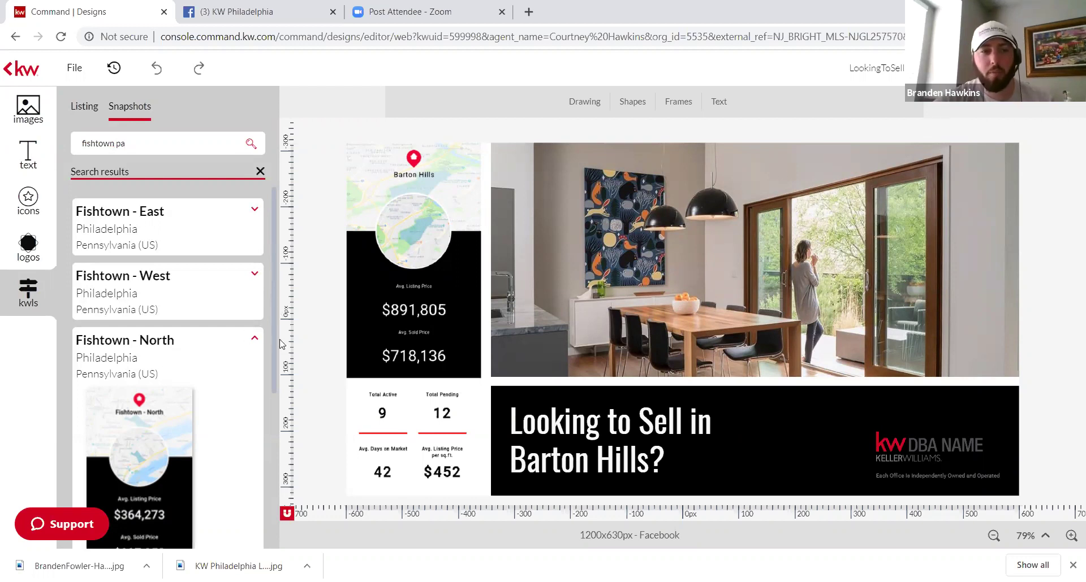
{"action": "scroll", "coordinate": [137, 368], "scroll_direction": "down", "scroll_amount": 3}
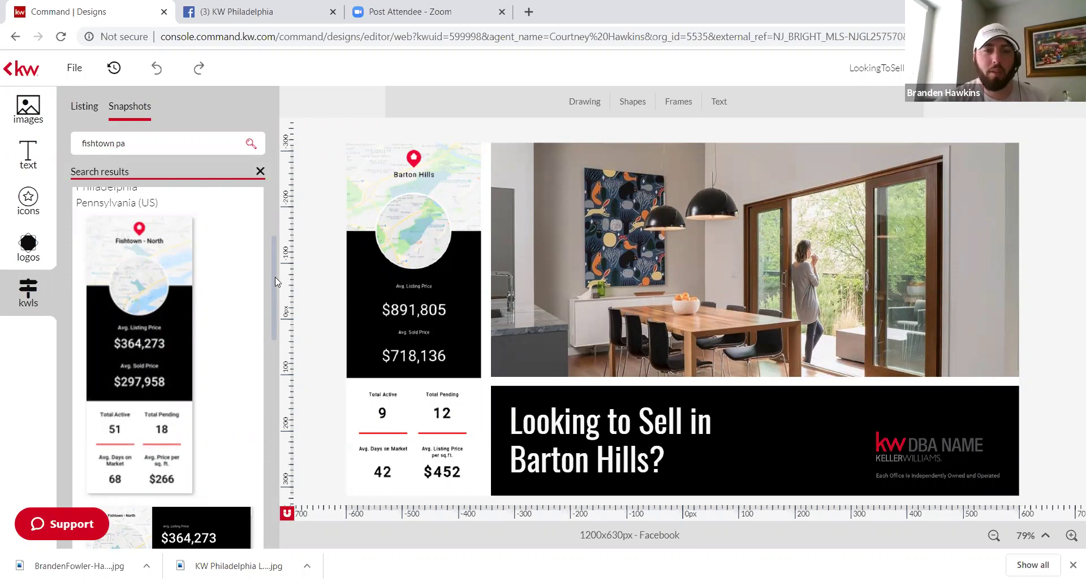
{"action": "scroll", "coordinate": [275, 280], "scroll_direction": "down", "scroll_amount": 3}
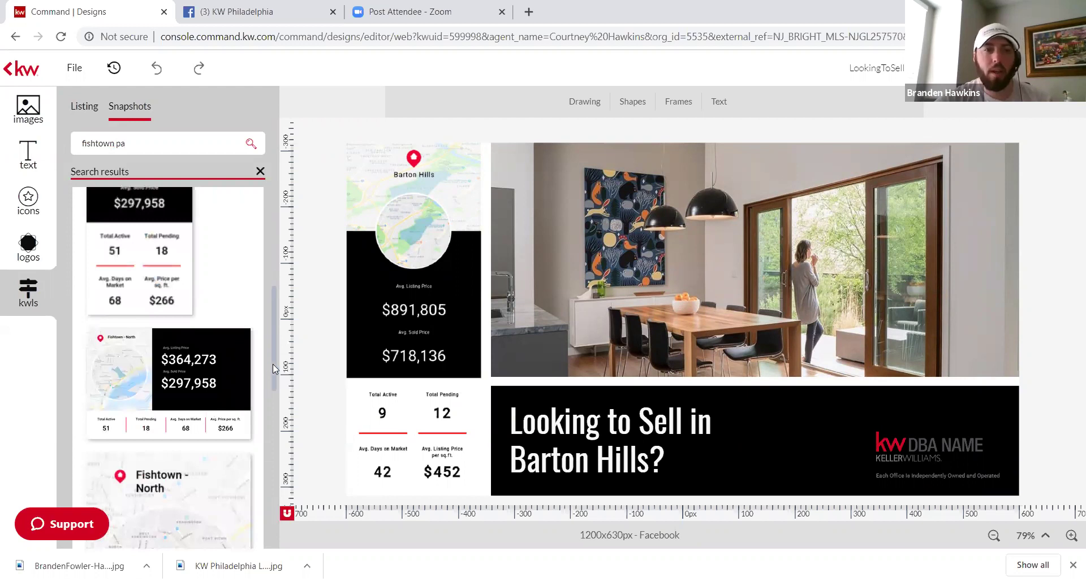
{"action": "scroll", "coordinate": [274, 321], "scroll_direction": "down", "scroll_amount": 3}
{"action": "scroll", "coordinate": [274, 321], "scroll_direction": "up", "scroll_amount": 2}
{"action": "scroll", "coordinate": [274, 321], "scroll_direction": "up", "scroll_amount": 1}
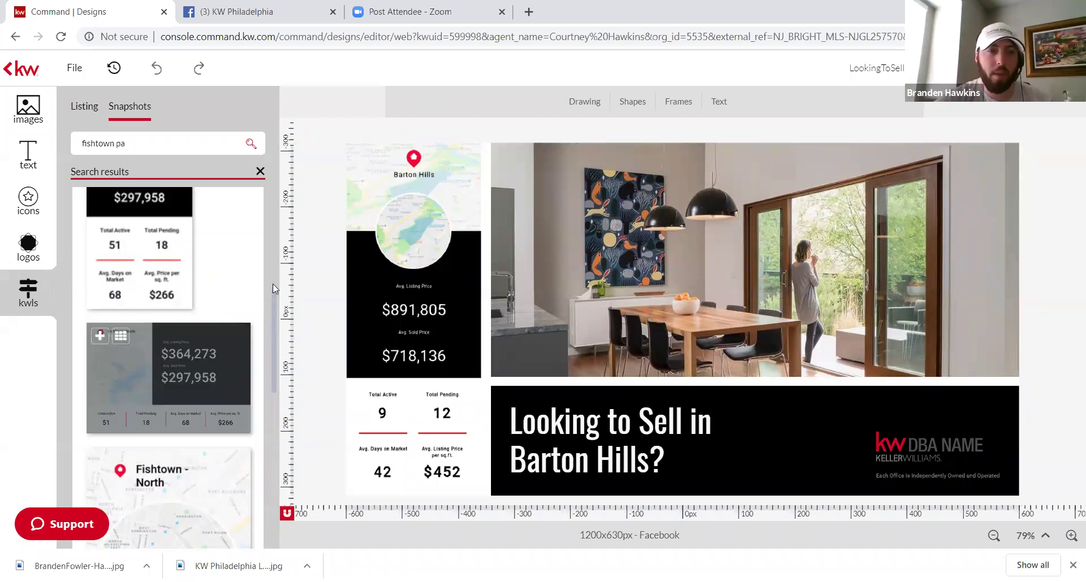
{"action": "scroll", "coordinate": [279, 303], "scroll_direction": "up", "scroll_amount": 3}
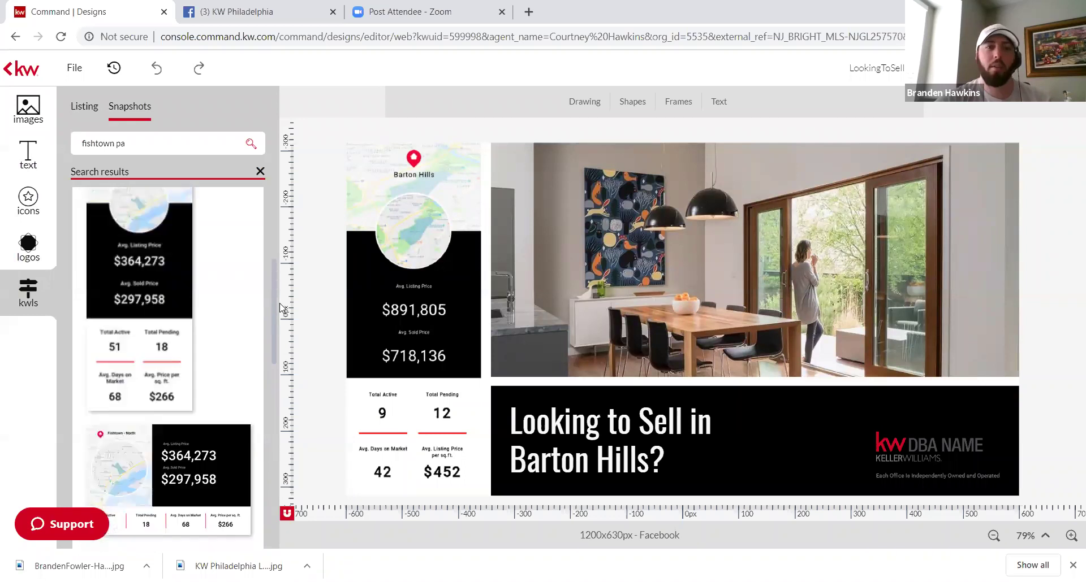
{"action": "scroll", "coordinate": [281, 309], "scroll_direction": "down", "scroll_amount": 1}
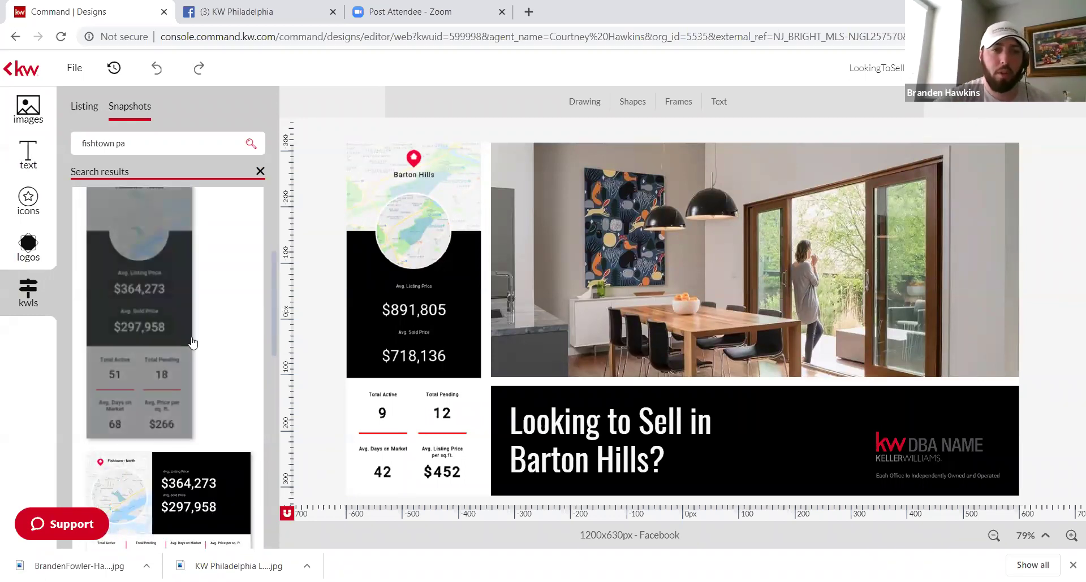
Step: Swap in the Fishtown - North snapshot card and set listing search to Search by Listing Address
{"action": "left_click_drag", "start_coordinate": [192, 342], "coordinate": [426, 297]}
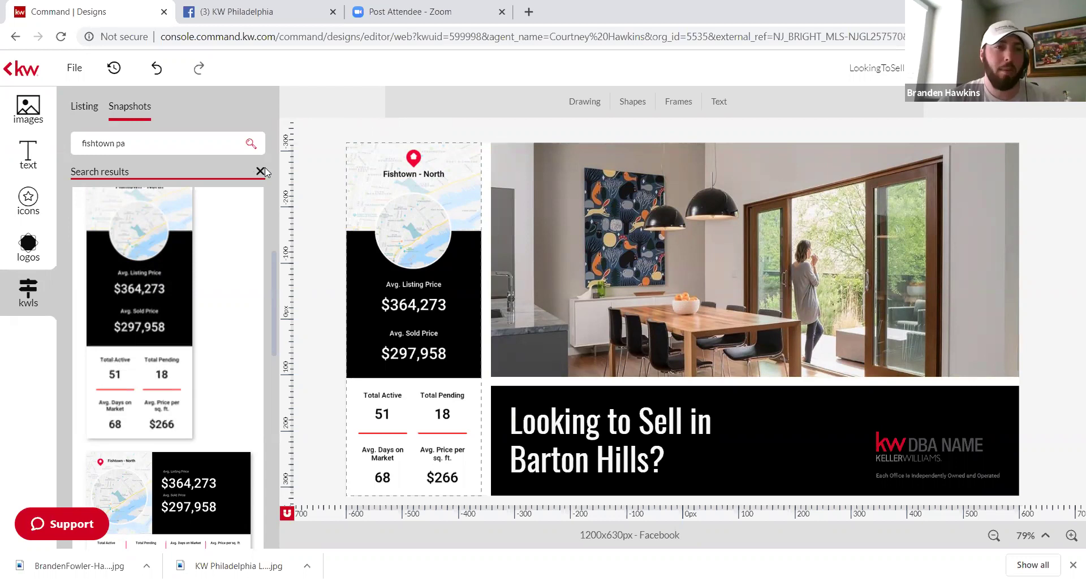
{"action": "left_click", "coordinate": [77, 108]}
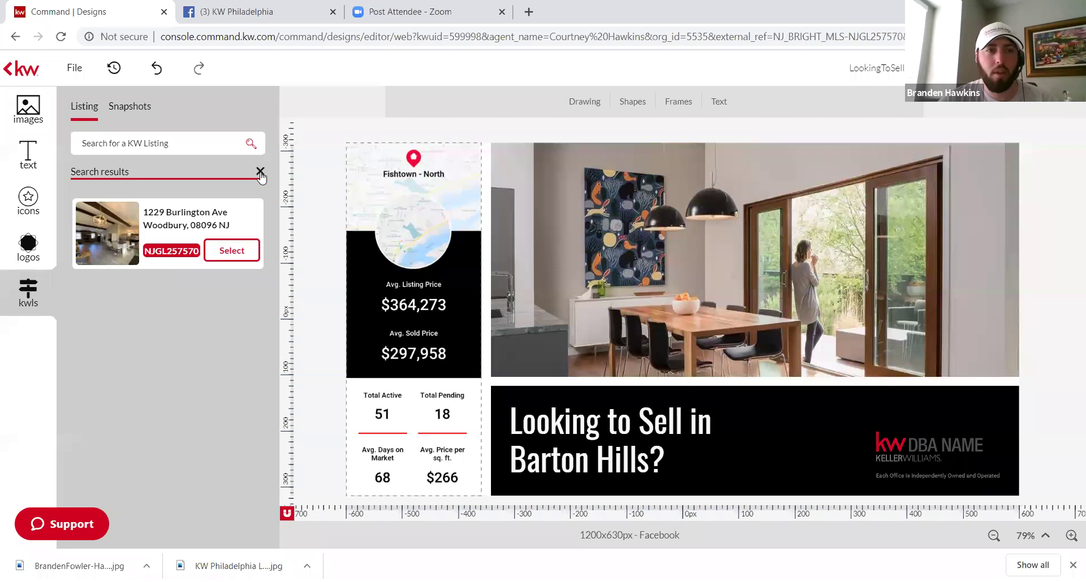
{"action": "left_click", "coordinate": [245, 144]}
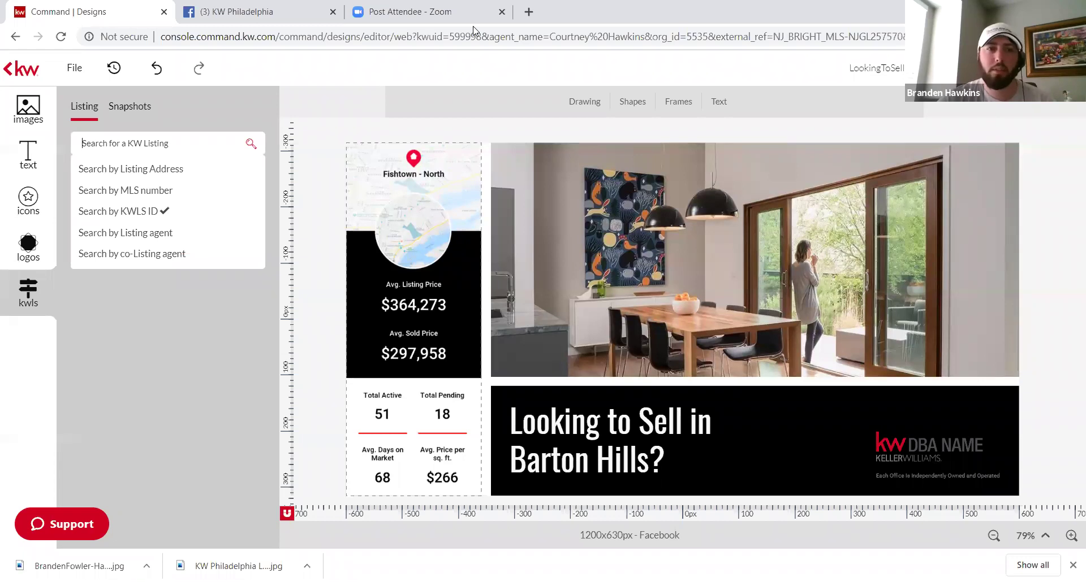
{"action": "left_click", "coordinate": [124, 171]}
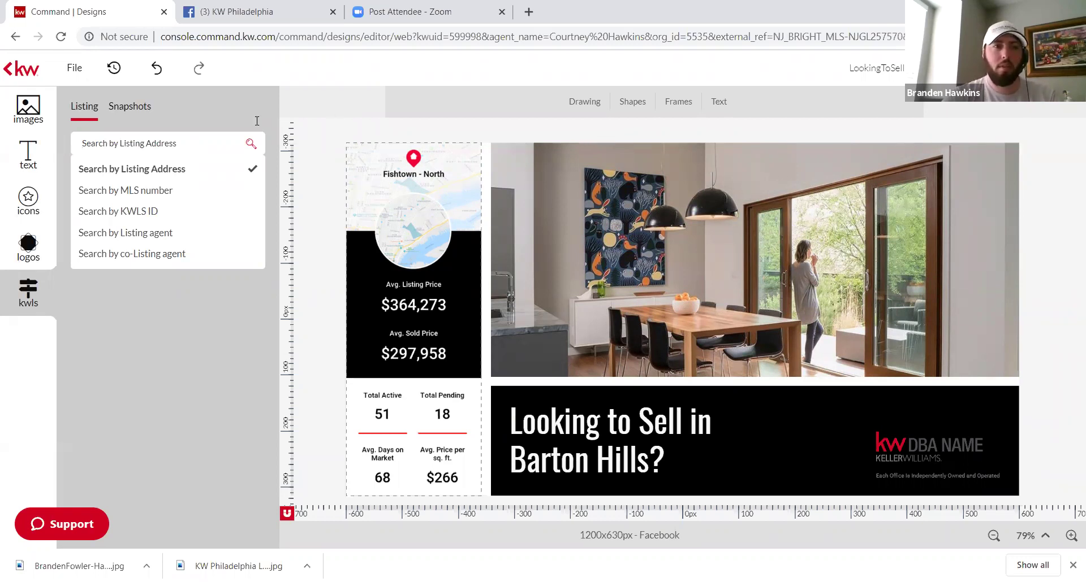
{"action": "type", "text": "fishtown"}
{"action": "key", "text": "BackSpace"}
{"action": "key", "text": "BackSpace"}
{"action": "key", "text": "BackSpace"}
{"action": "key", "text": "BackSpace"}
{"action": "key", "text": "BackSpace"}
{"action": "key", "text": "BackSpace"}
{"action": "key", "text": "BackSpace"}
{"action": "key", "text": "BackSpace"}
{"action": "key", "text": "BackSpace"}
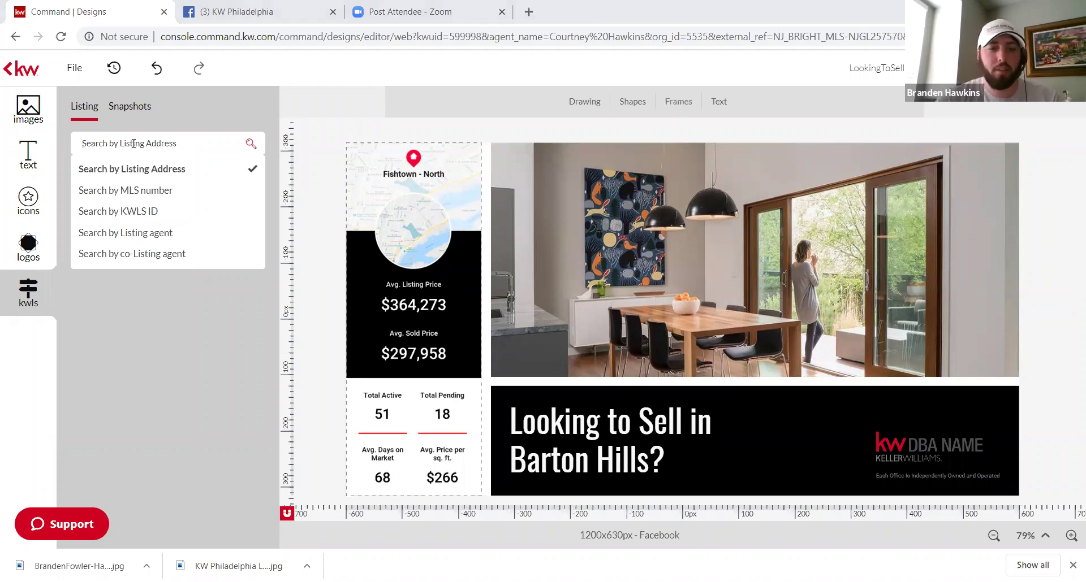
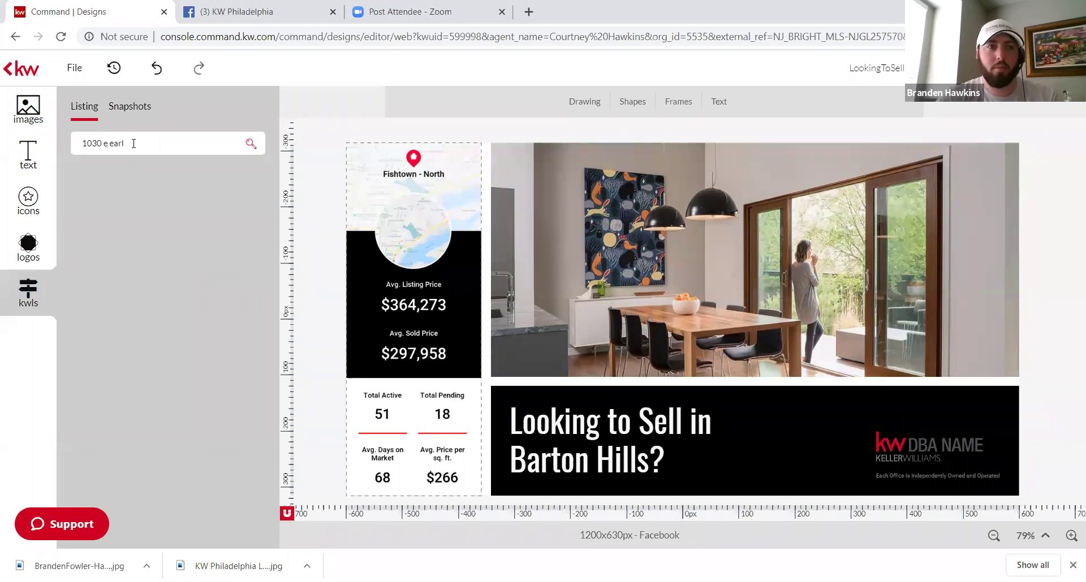
{"action": "key", "text": "Return"}
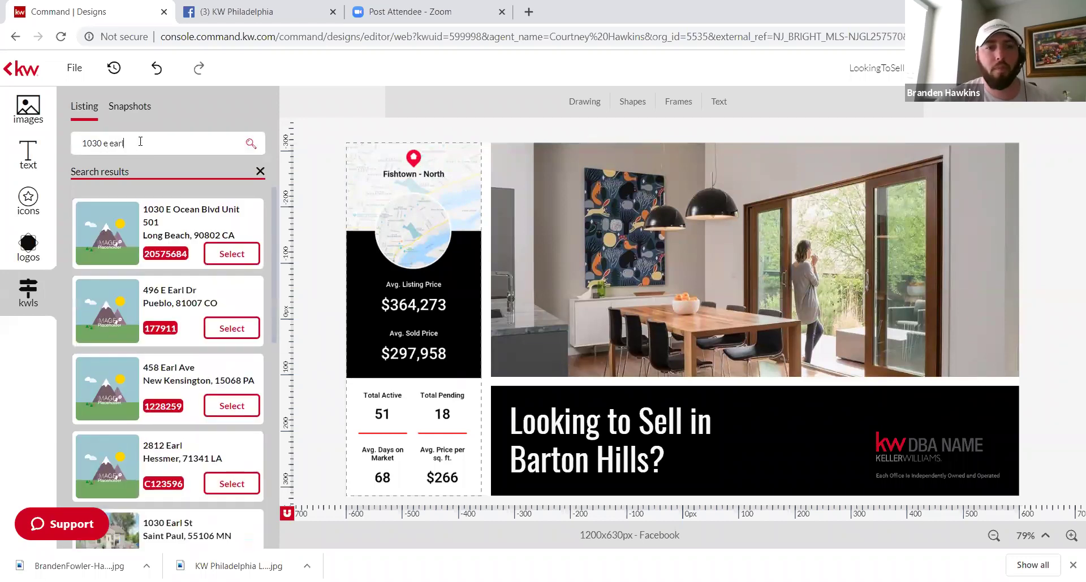
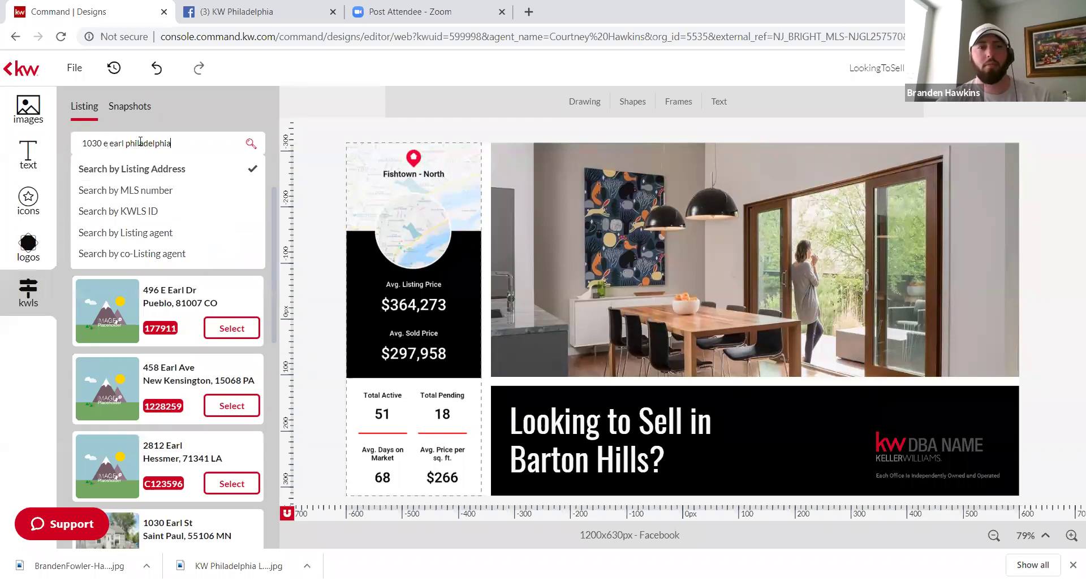
{"action": "key", "text": "Return"}
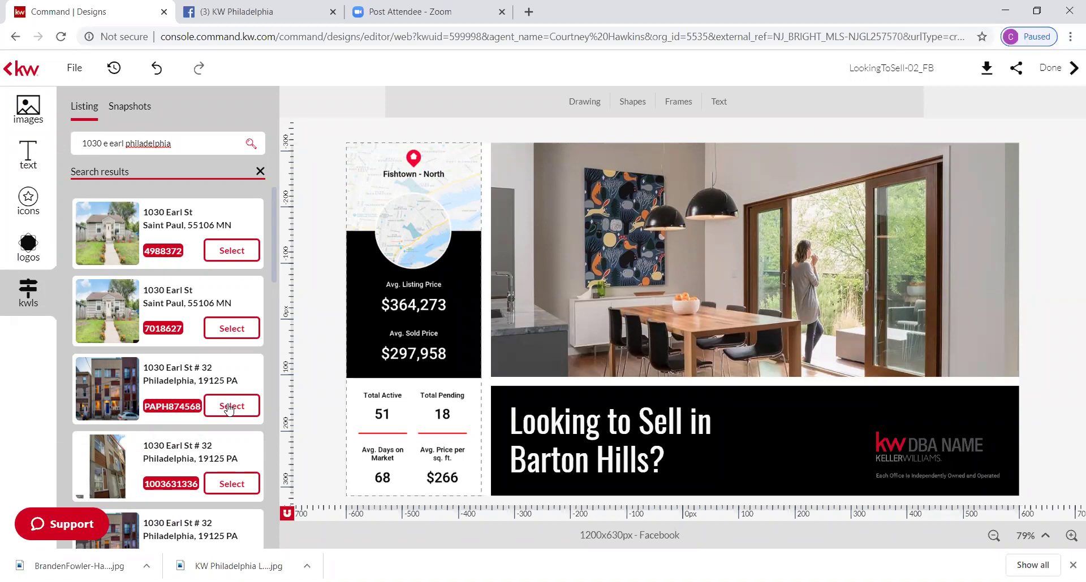
Step: Open the Philadelphia listing's photos and place the first photo in the main image frame
{"action": "left_click", "coordinate": [229, 407]}
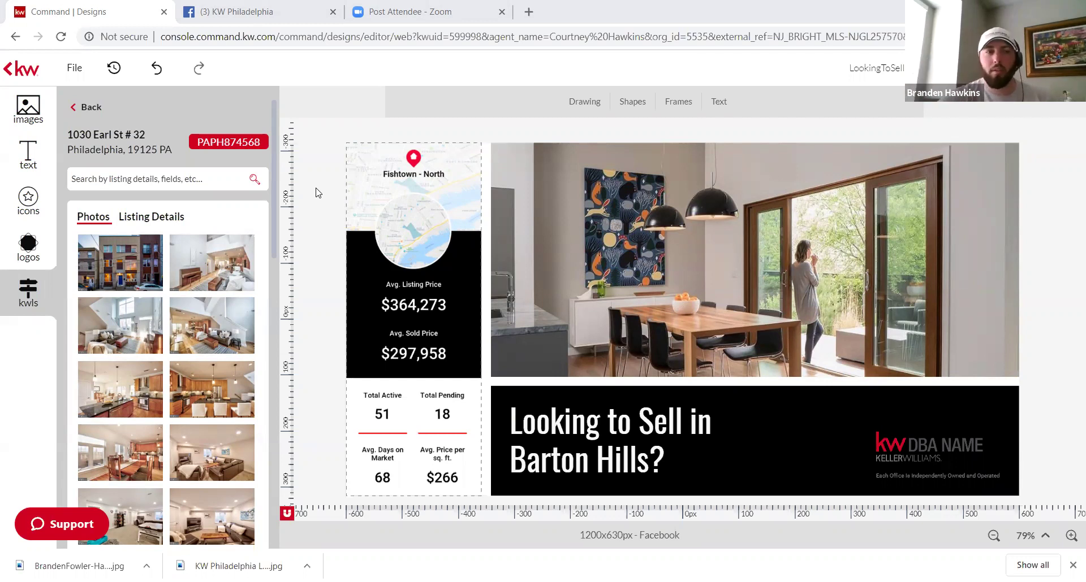
{"action": "mouse_move", "coordinate": [121, 271]}
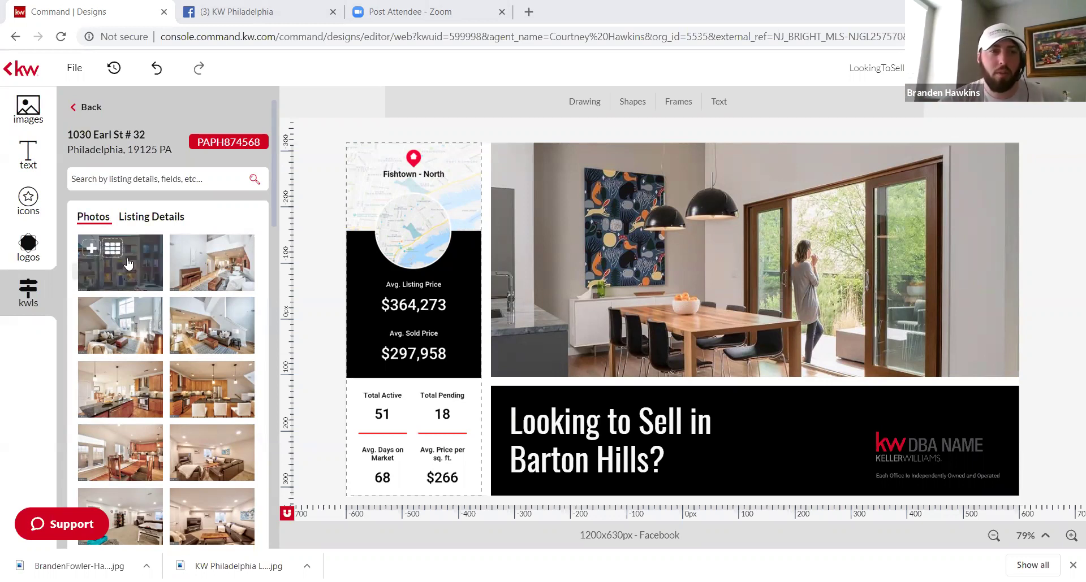
{"action": "left_click_drag", "start_coordinate": [116, 259], "coordinate": [691, 237]}
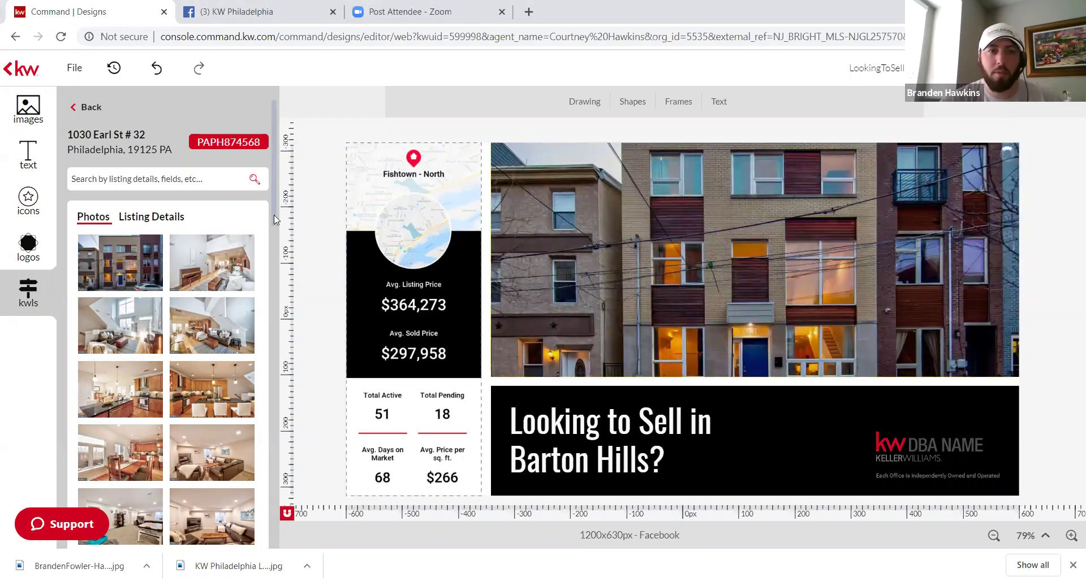
Step: Replace the main image with the skyline shot, then with the rooftop deck photo
{"action": "scroll", "coordinate": [275, 216], "scroll_direction": "down", "scroll_amount": 1}
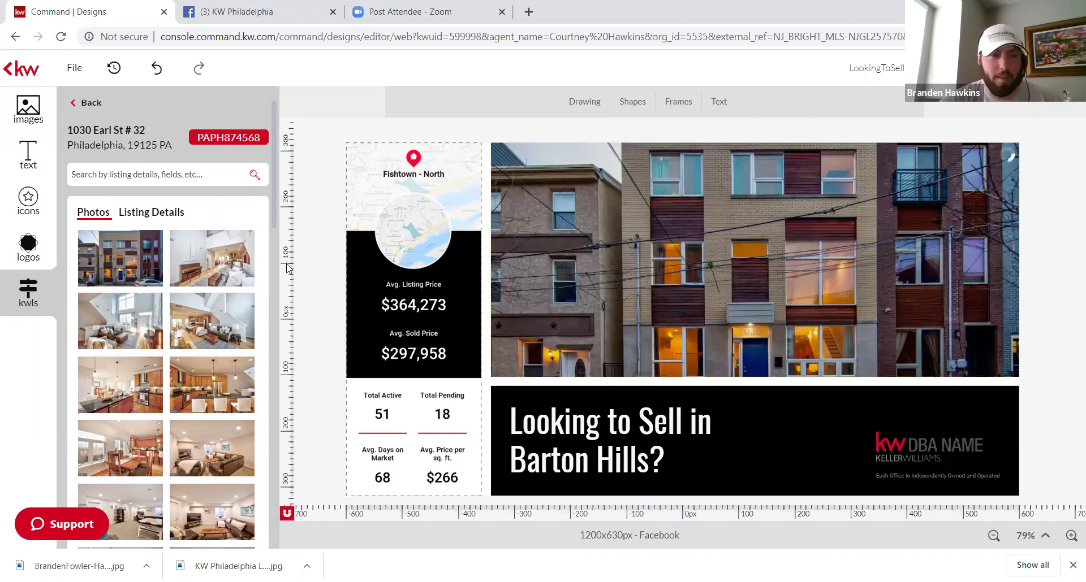
{"action": "scroll", "coordinate": [288, 268], "scroll_direction": "down", "scroll_amount": 10}
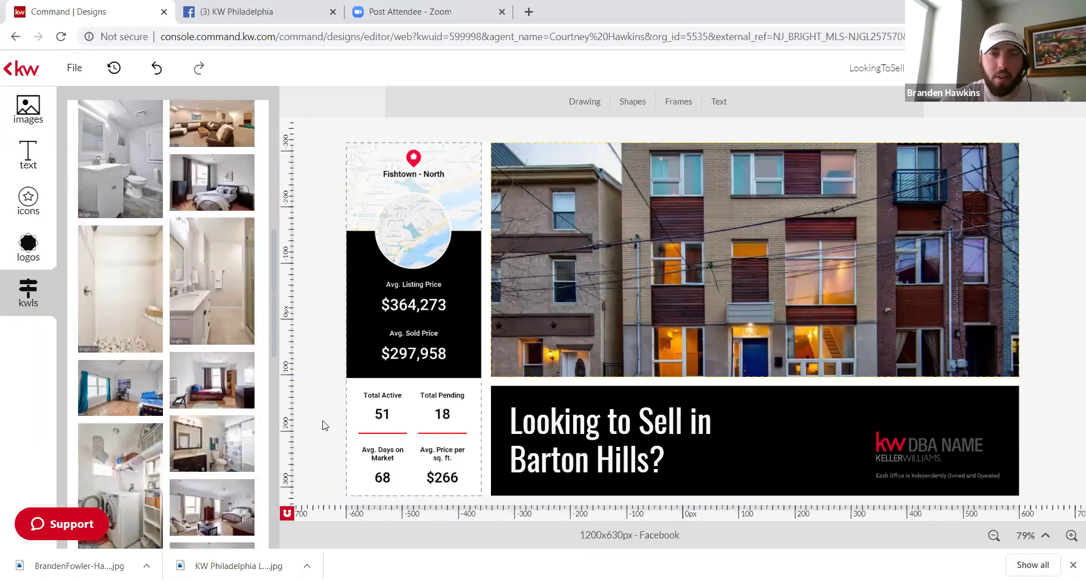
{"action": "scroll", "coordinate": [324, 425], "scroll_direction": "down", "scroll_amount": 2}
{"action": "scroll", "coordinate": [324, 425], "scroll_direction": "down", "scroll_amount": 5}
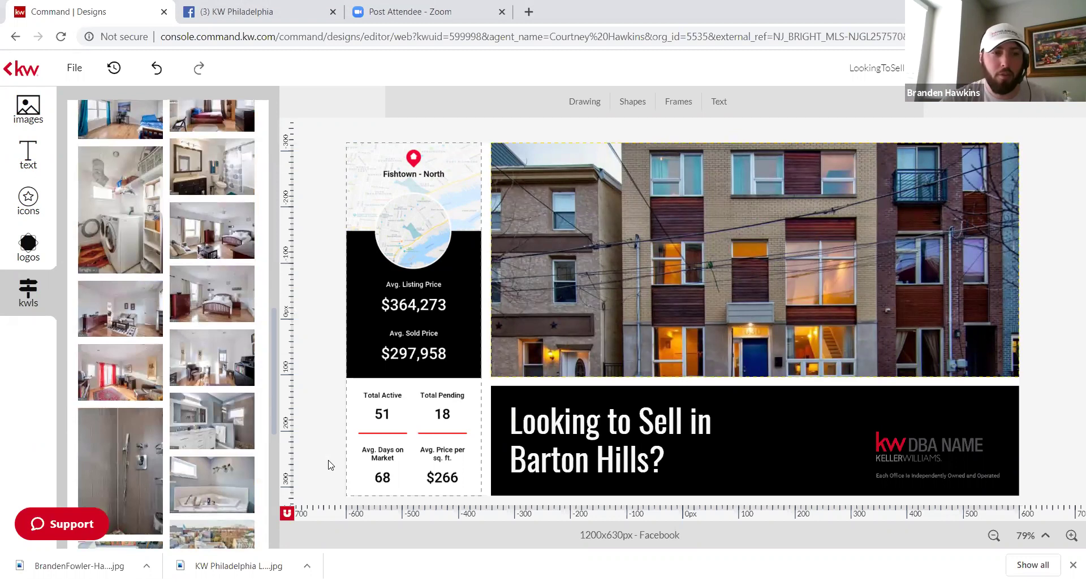
{"action": "scroll", "coordinate": [336, 507], "scroll_direction": "down", "scroll_amount": 3}
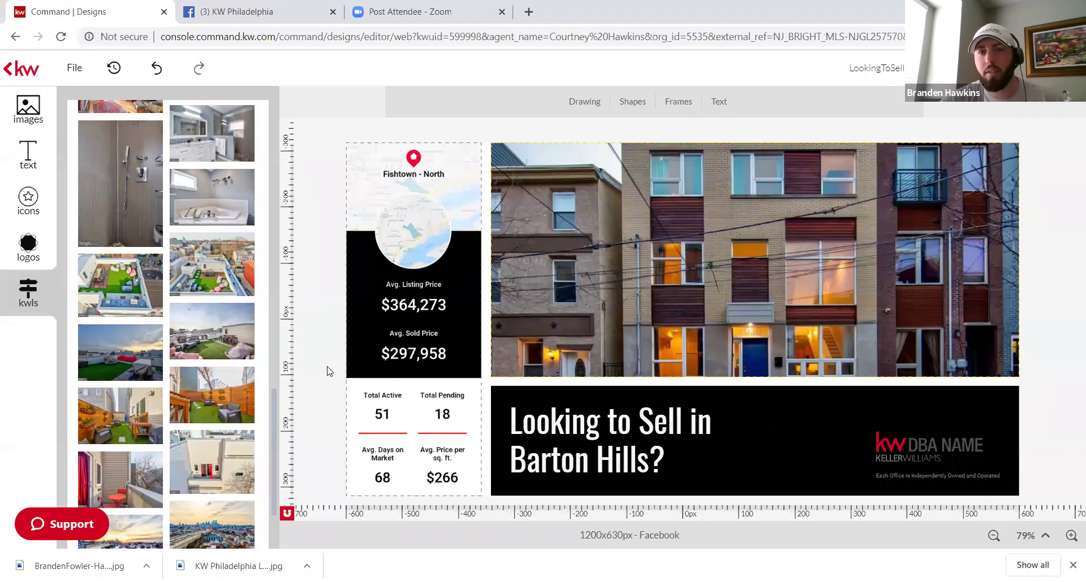
{"action": "mouse_move", "coordinate": [237, 271]}
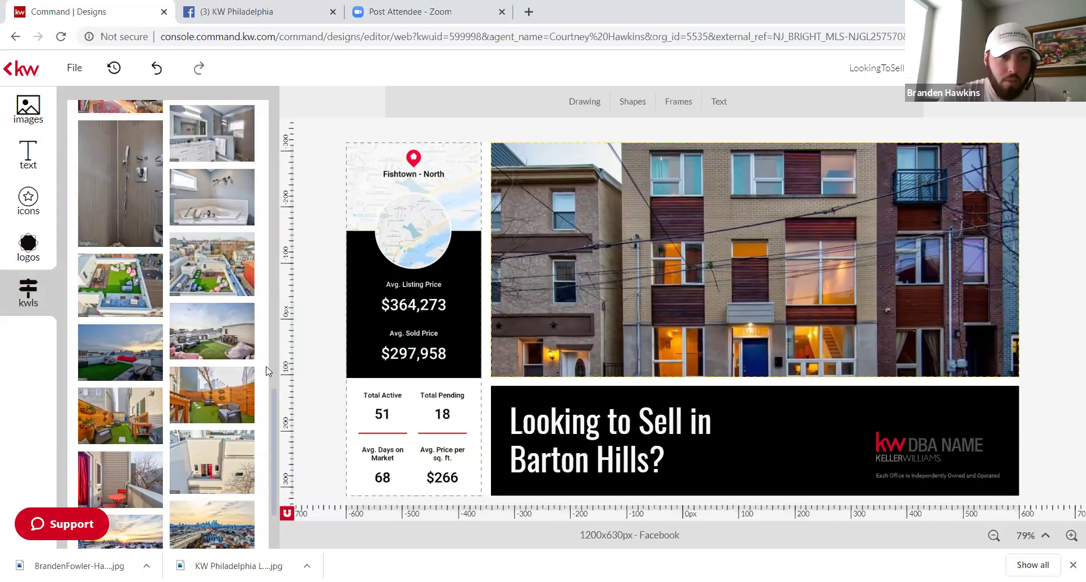
{"action": "scroll", "coordinate": [276, 413], "scroll_direction": "down", "scroll_amount": 3}
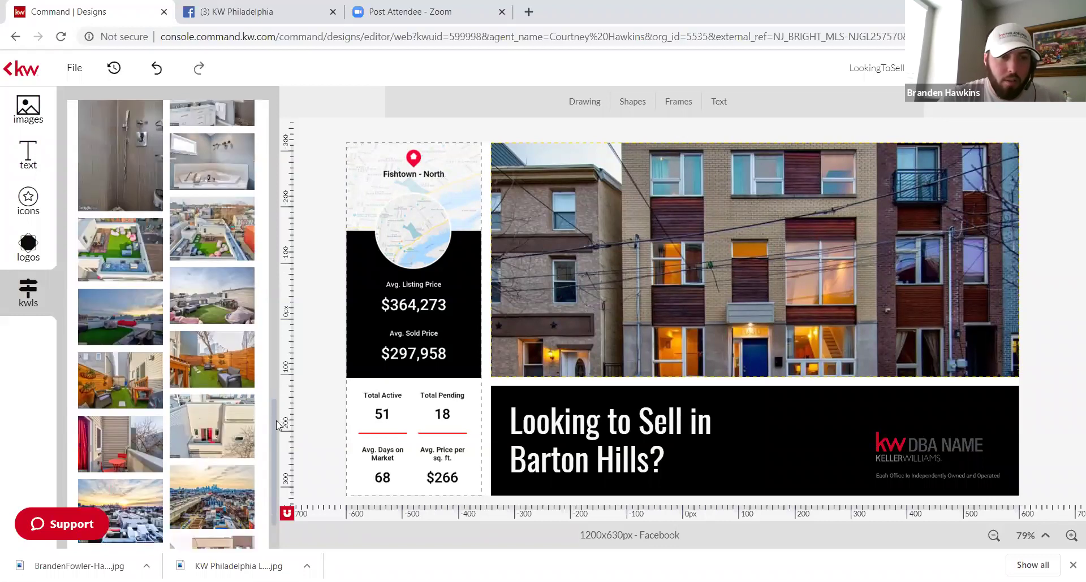
{"action": "mouse_move", "coordinate": [214, 435]}
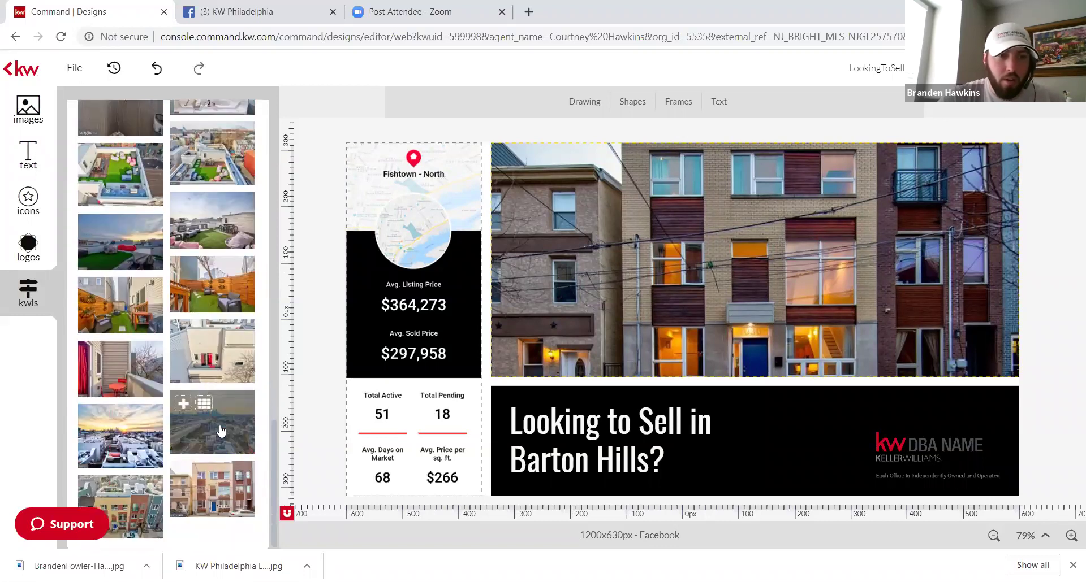
{"action": "left_click_drag", "start_coordinate": [219, 425], "coordinate": [666, 274]}
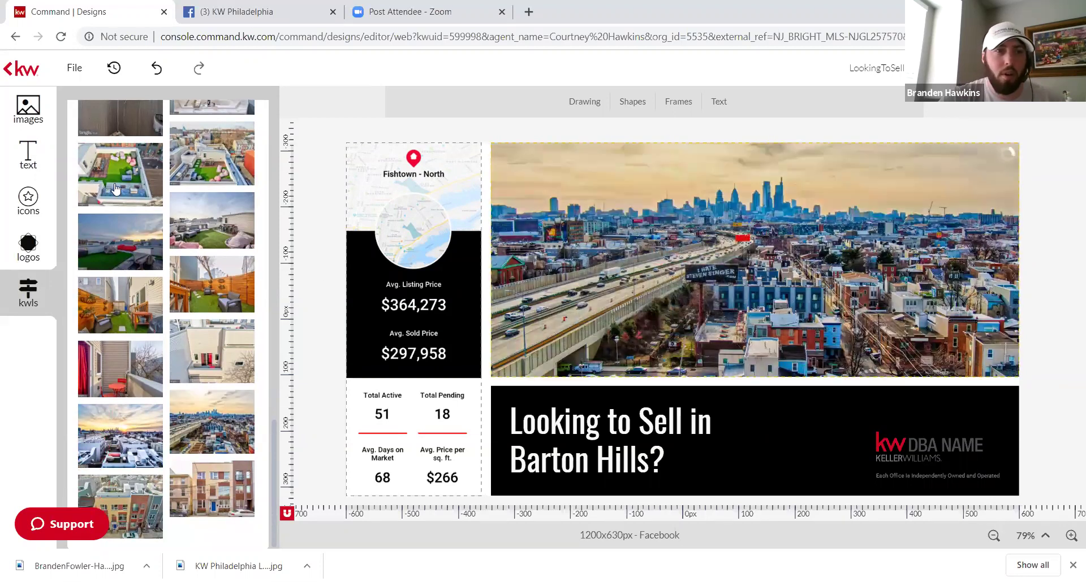
{"action": "left_click_drag", "start_coordinate": [198, 174], "coordinate": [628, 251]}
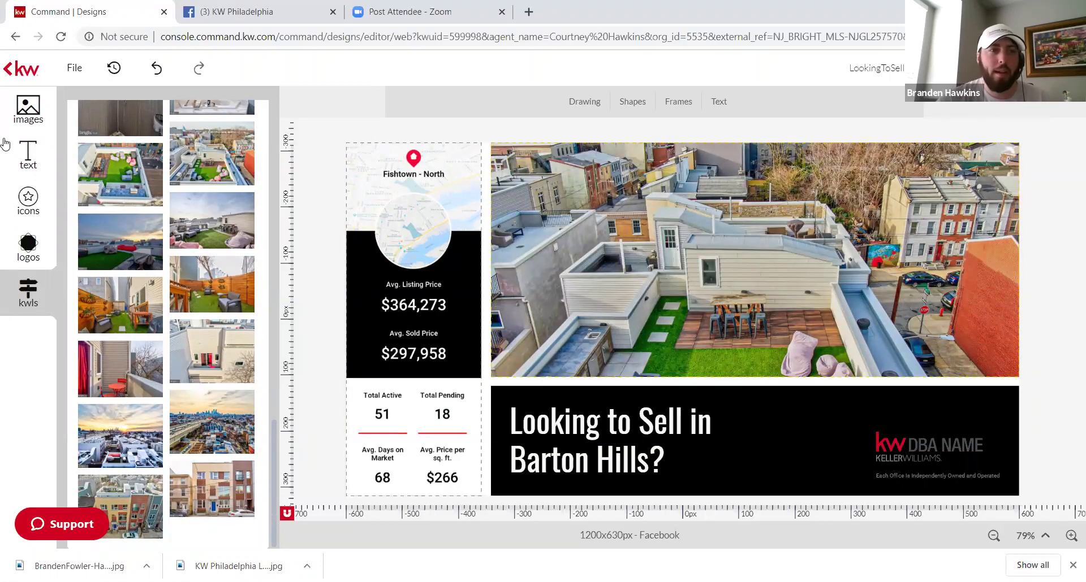
Step: Replace the DBA NAME placeholder with the KW Philadelphia logo, shrunk to fit the banner's right end
{"action": "left_click", "coordinate": [922, 450]}
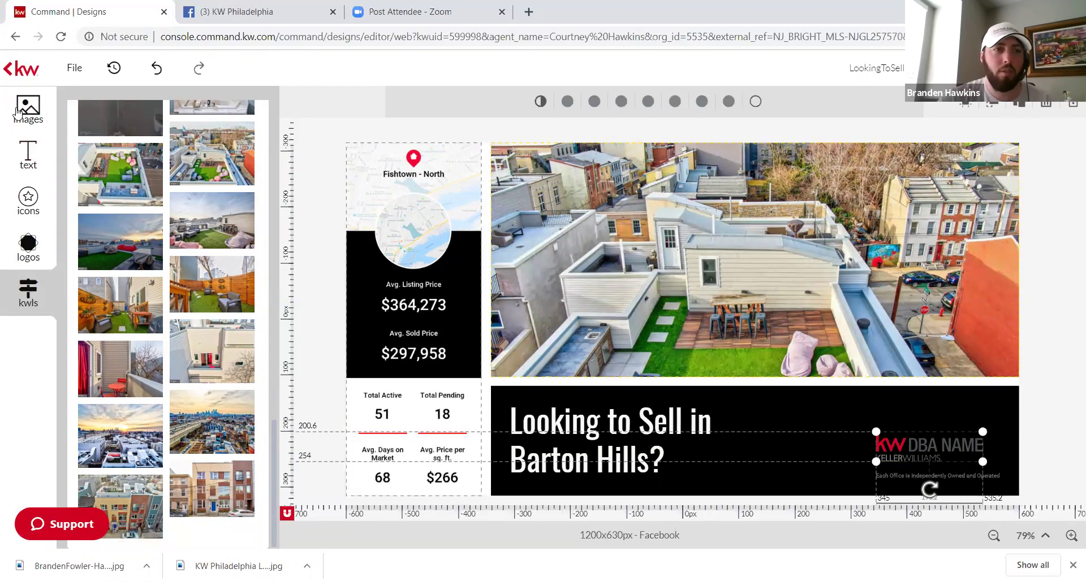
{"action": "left_click", "coordinate": [20, 260]}
{"action": "left_click_drag", "start_coordinate": [120, 180], "coordinate": [797, 294]}
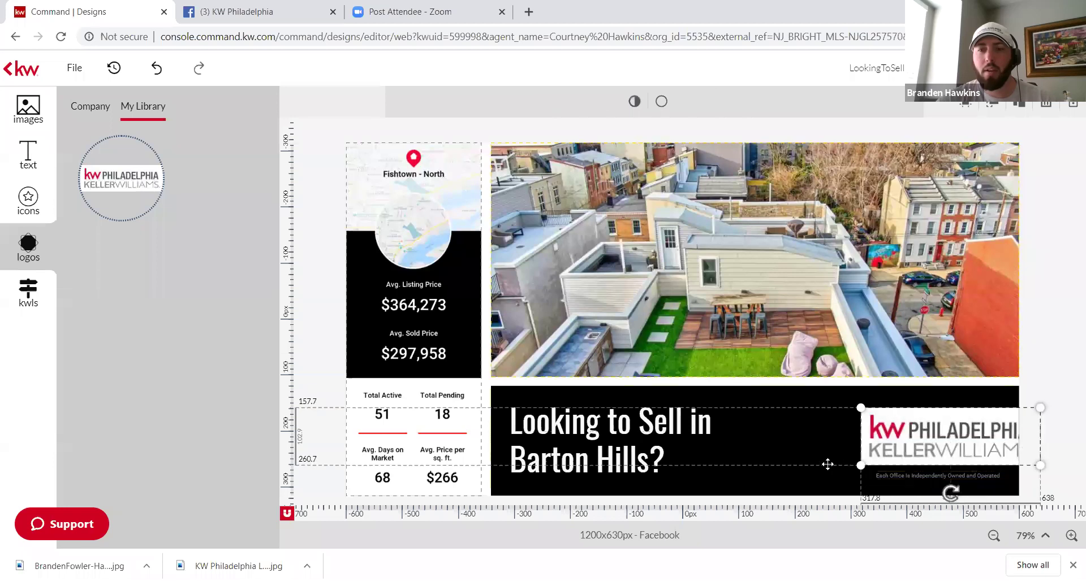
{"action": "left_click", "coordinate": [941, 443]}
{"action": "left_click", "coordinate": [942, 443]}
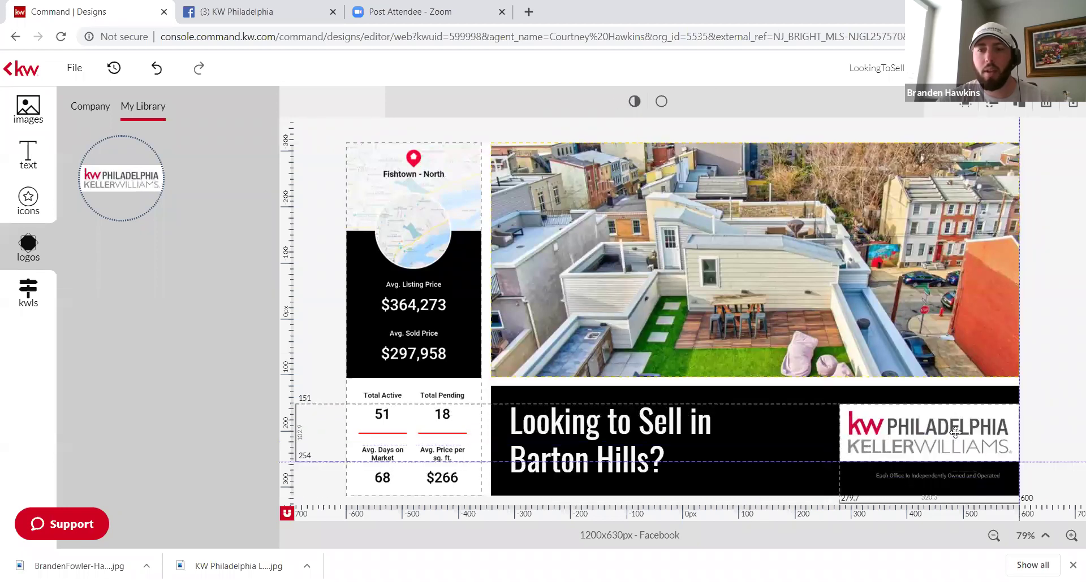
{"action": "left_click_drag", "start_coordinate": [1015, 402], "coordinate": [979, 445]}
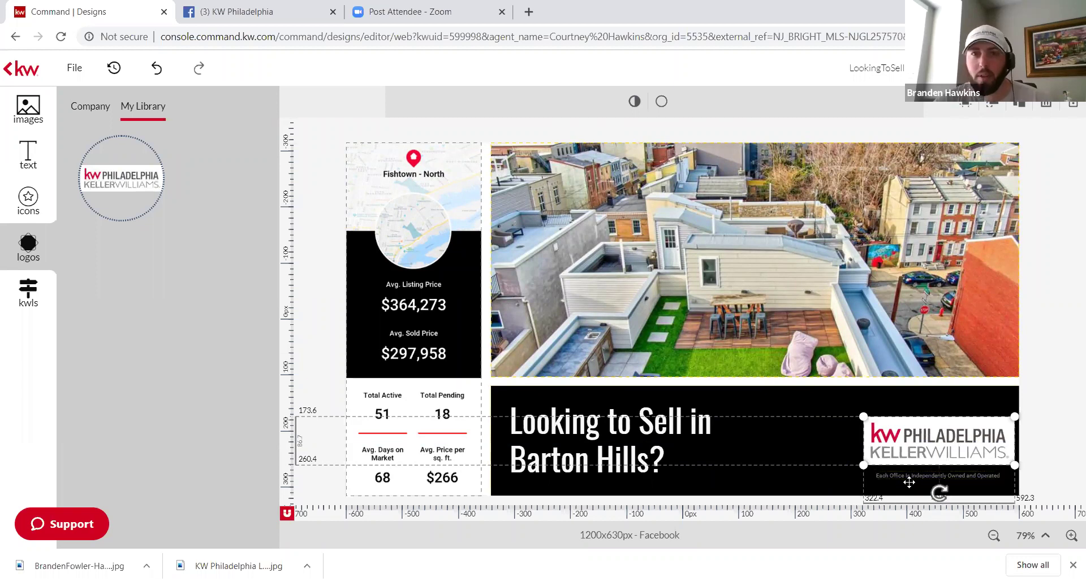
Step: Replace 'Barton Hills' with 'Fishtown' in the banner headline and save the edit
{"action": "left_click", "coordinate": [616, 419]}
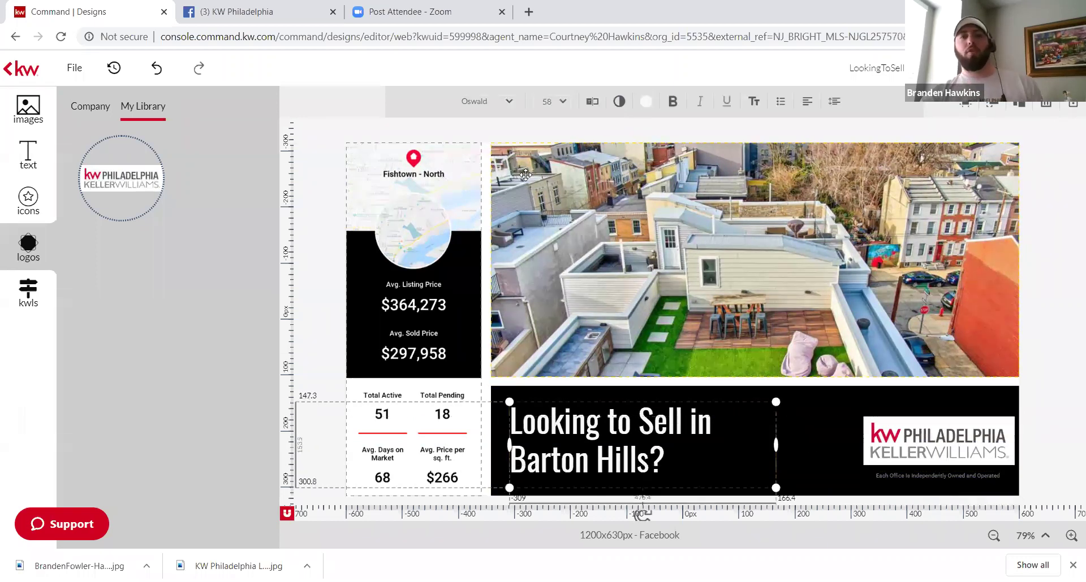
{"action": "left_click", "coordinate": [591, 102]}
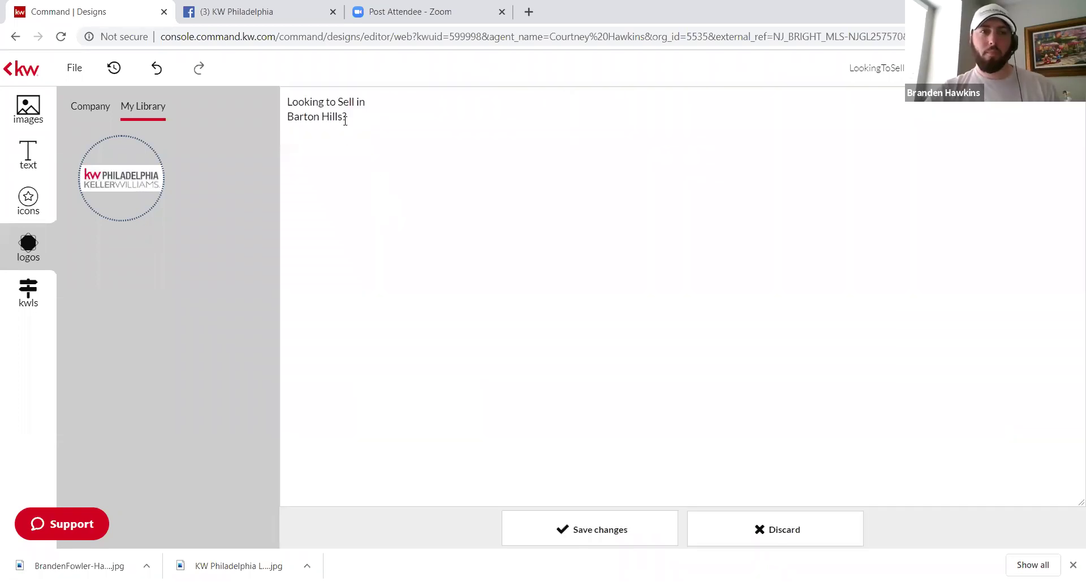
{"action": "key", "text": "BackSpace"}
{"action": "key", "text": "BackSpace"}
{"action": "key", "text": "BackSpace"}
{"action": "key", "text": "BackSpace"}
{"action": "key", "text": "BackSpace"}
{"action": "key", "text": "BackSpace"}
{"action": "key", "text": "BackSpace"}
{"action": "key", "text": "BackSpace"}
{"action": "key", "text": "BackSpace"}
{"action": "key", "text": "BackSpace"}
{"action": "key", "text": "BackSpace"}
{"action": "key", "text": "BackSpace"}
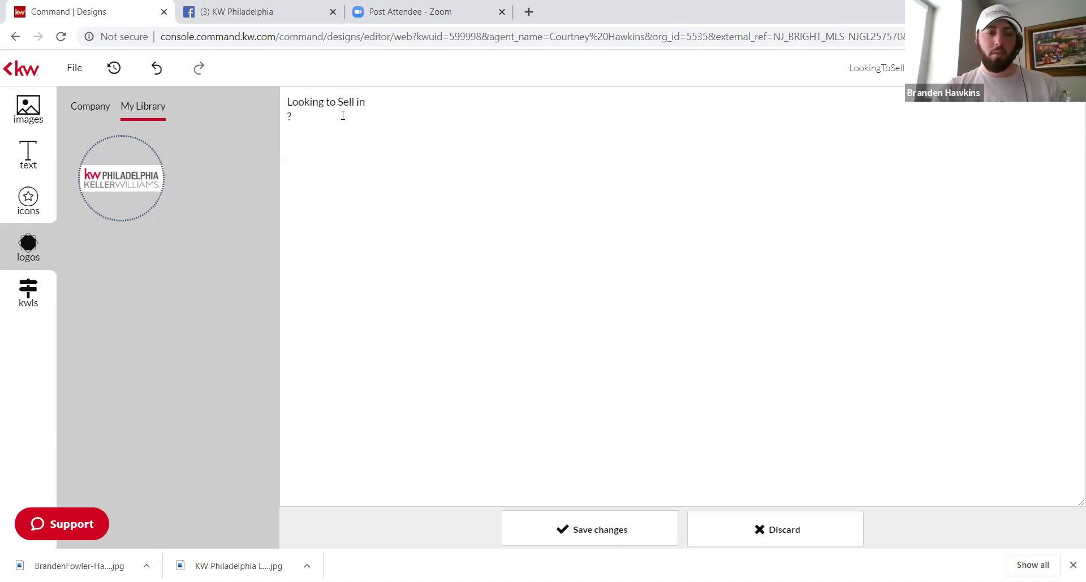
{"action": "type", "text": "Fishto"}
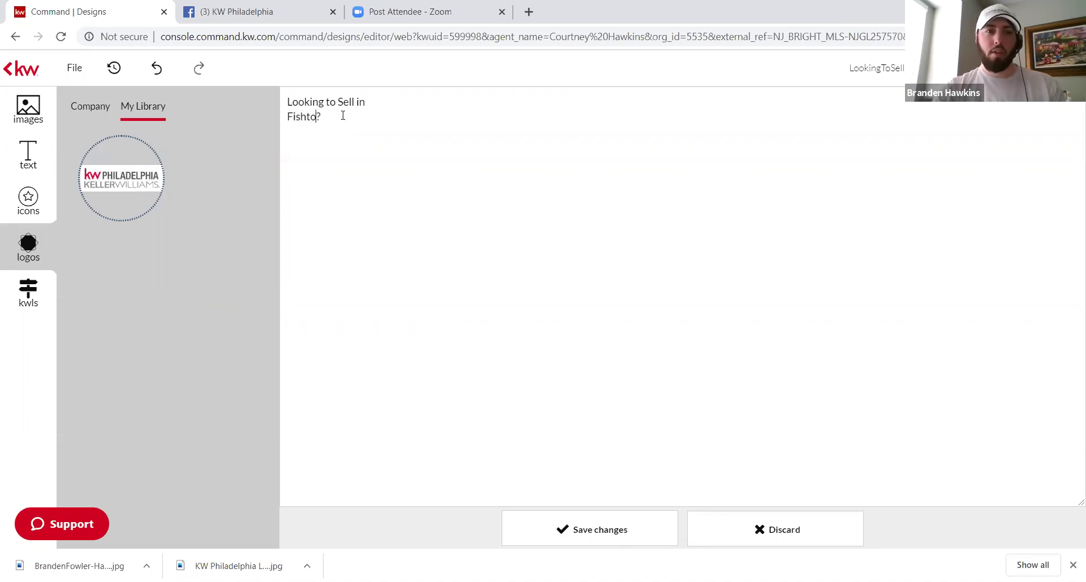
{"action": "type", "text": "wn"}
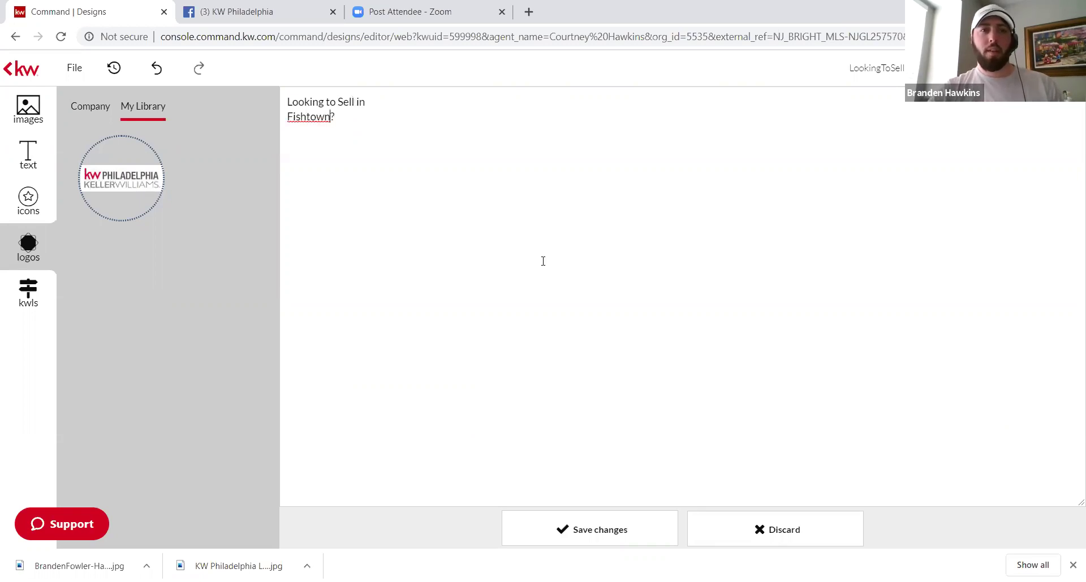
{"action": "left_click", "coordinate": [611, 525]}
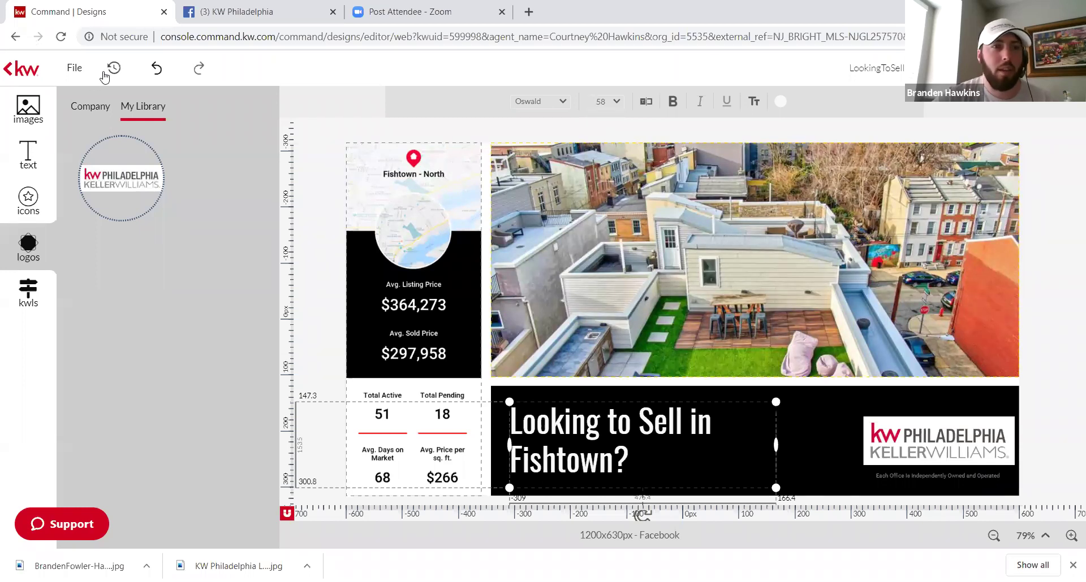
Step: Save the design on leaving the editor, then collapse Listings and expand and collapse Lead Generation
{"action": "left_click", "coordinate": [8, 69]}
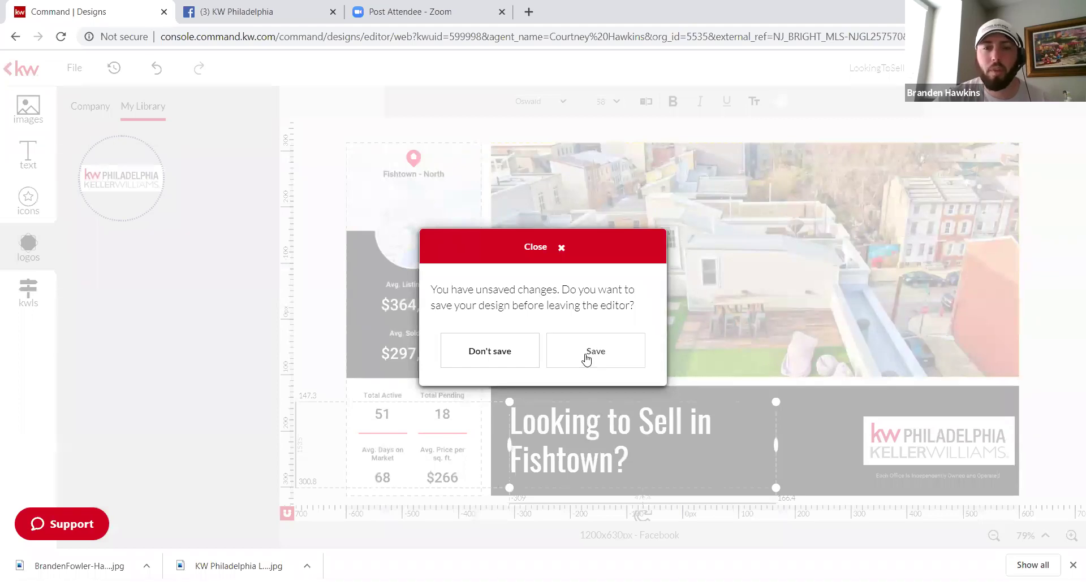
{"action": "left_click", "coordinate": [586, 357]}
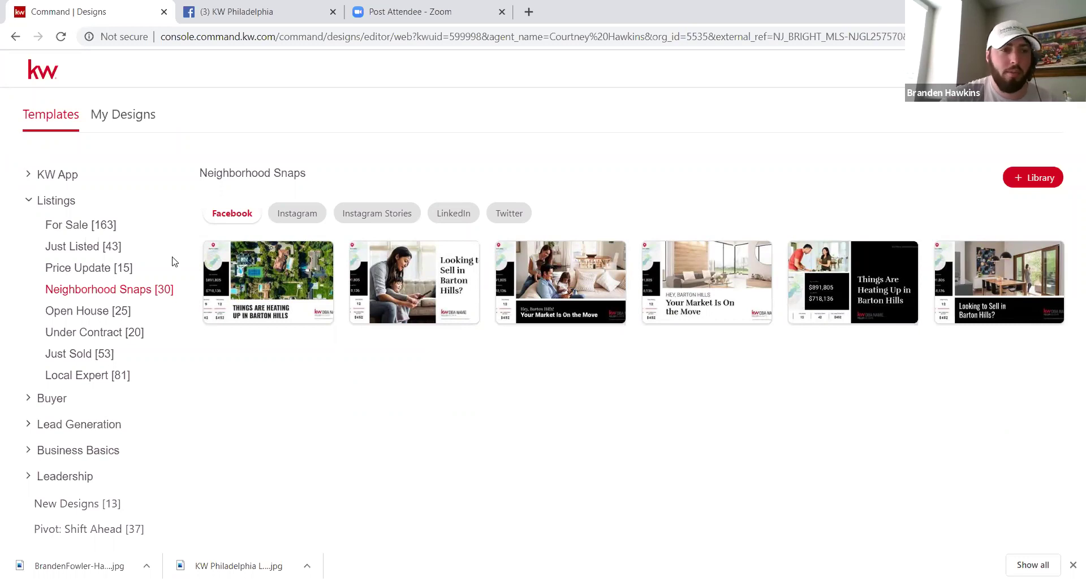
{"action": "left_click", "coordinate": [55, 201]}
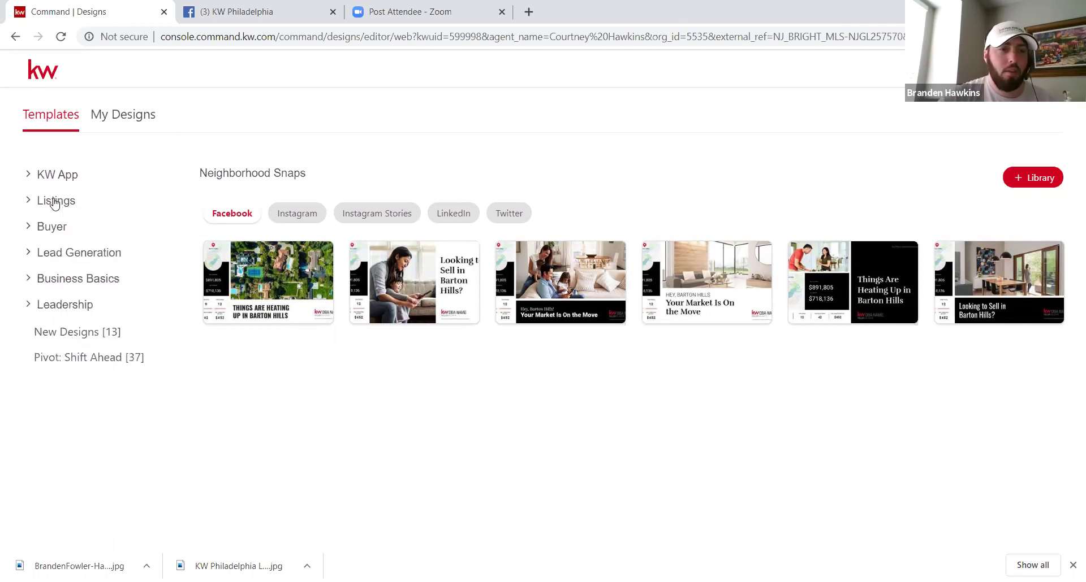
{"action": "left_click", "coordinate": [67, 255]}
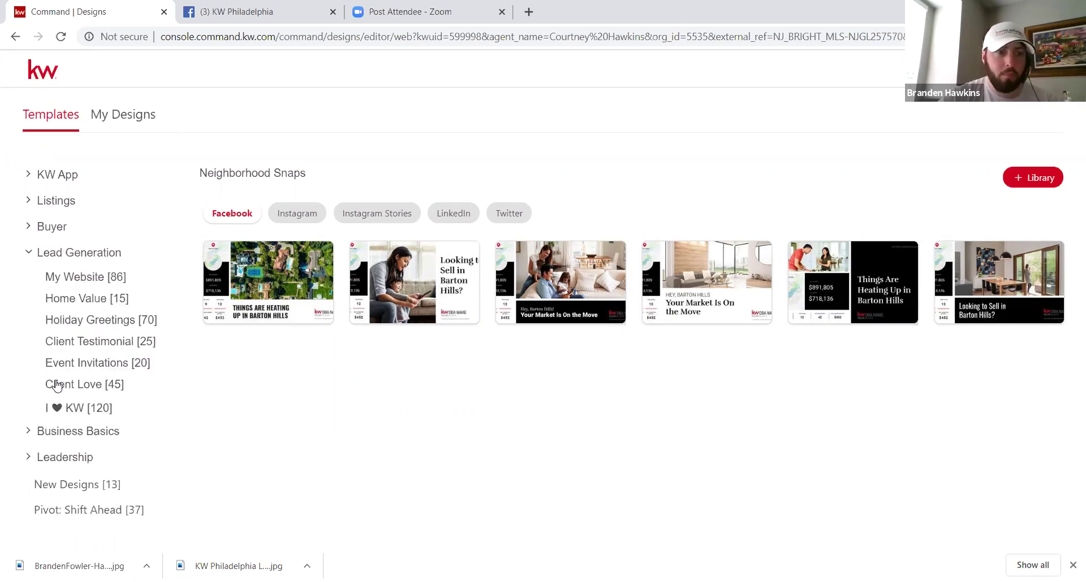
{"action": "left_click", "coordinate": [102, 263]}
{"action": "left_click", "coordinate": [112, 409], "text": "shift"}
{"action": "left_click", "coordinate": [111, 410]}
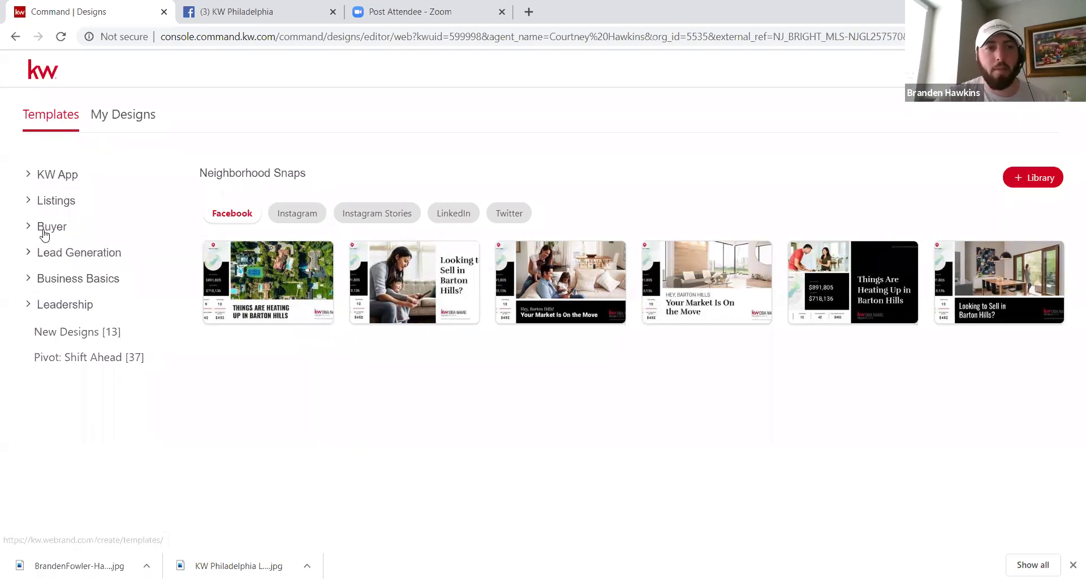
Step: Show Pivot: Shift Ahead Instagram templates, start the House Hunting with Riley design, then go back
{"action": "left_click", "coordinate": [70, 358]}
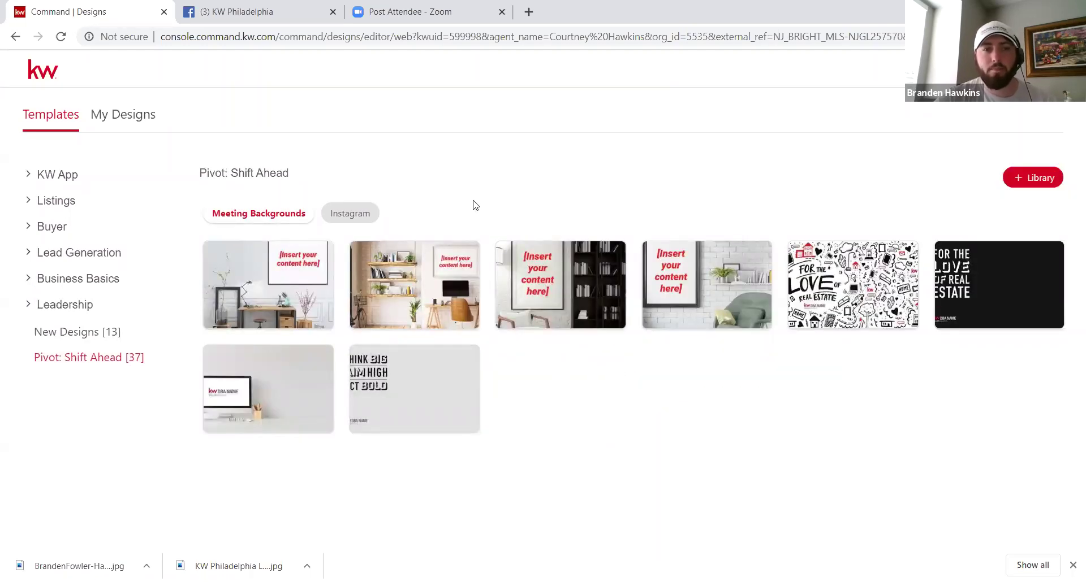
{"action": "left_click", "coordinate": [361, 219]}
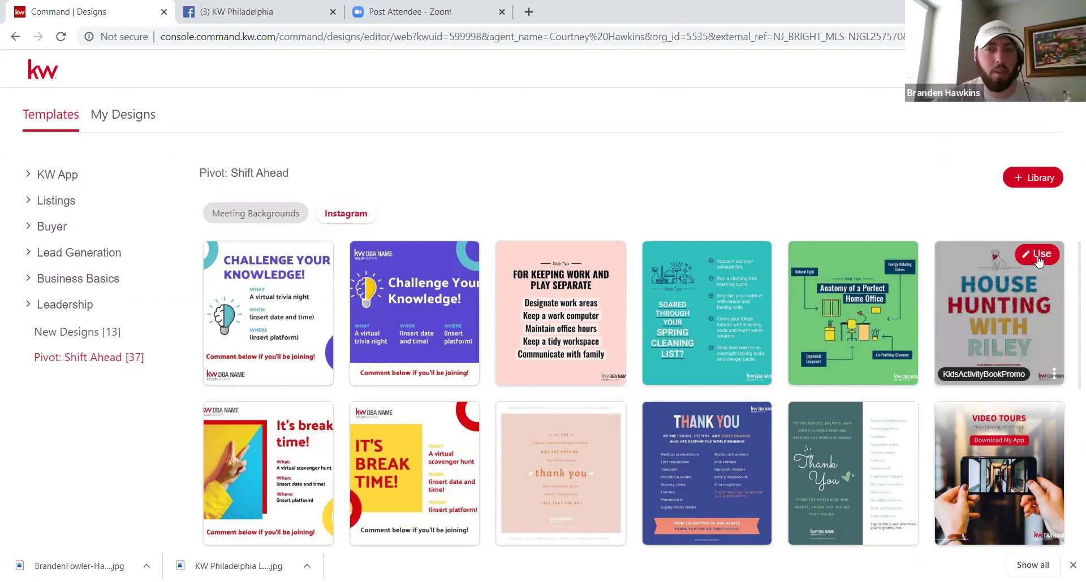
{"action": "left_click", "coordinate": [1038, 259]}
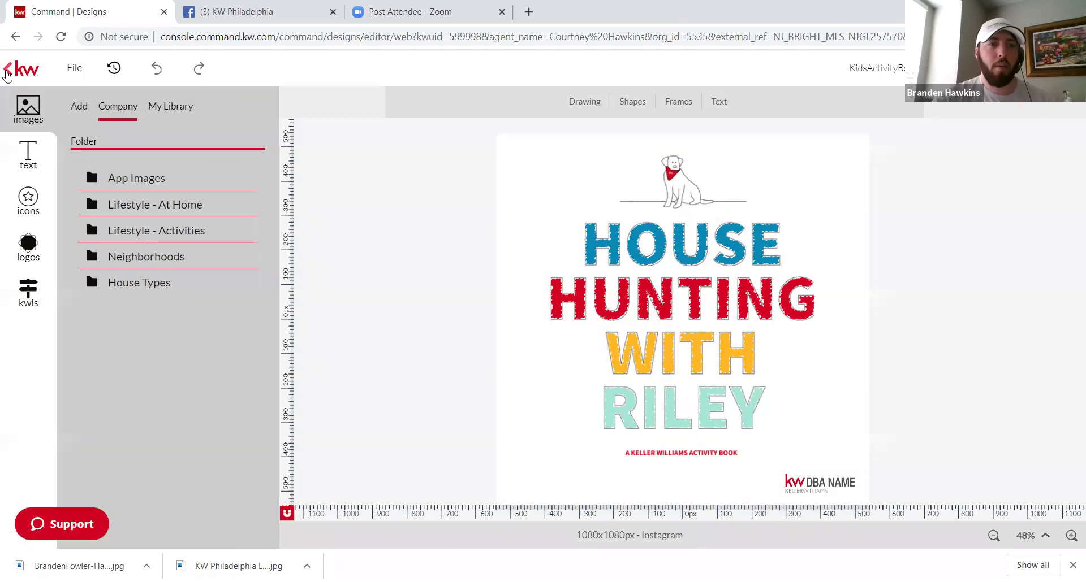
{"action": "left_click", "coordinate": [8, 72]}
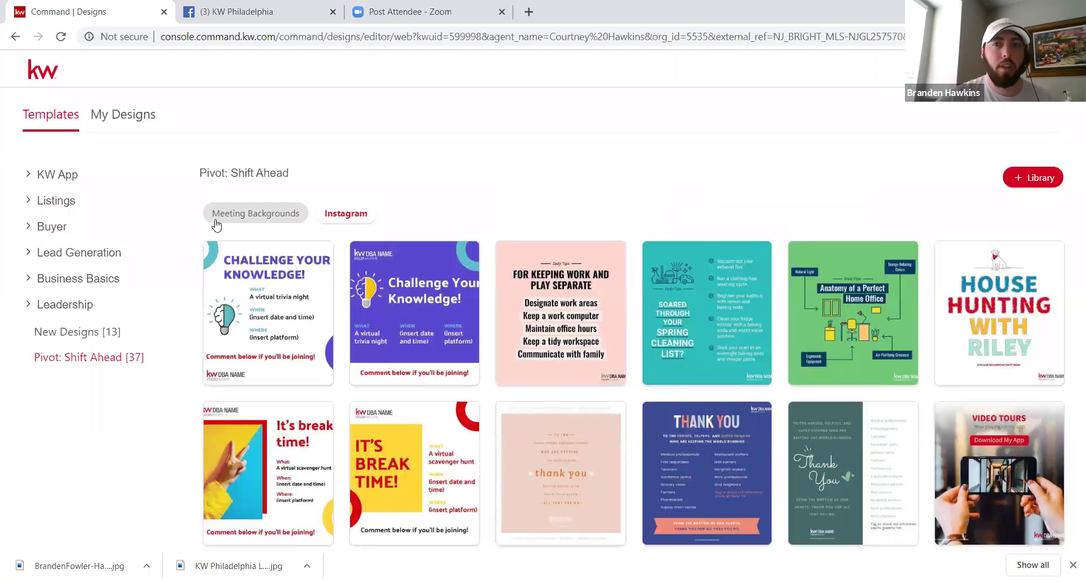
Step: Browse Meeting Backgrounds, then New Designs, switching between Facebook and Instagram templates
{"action": "left_click", "coordinate": [216, 221]}
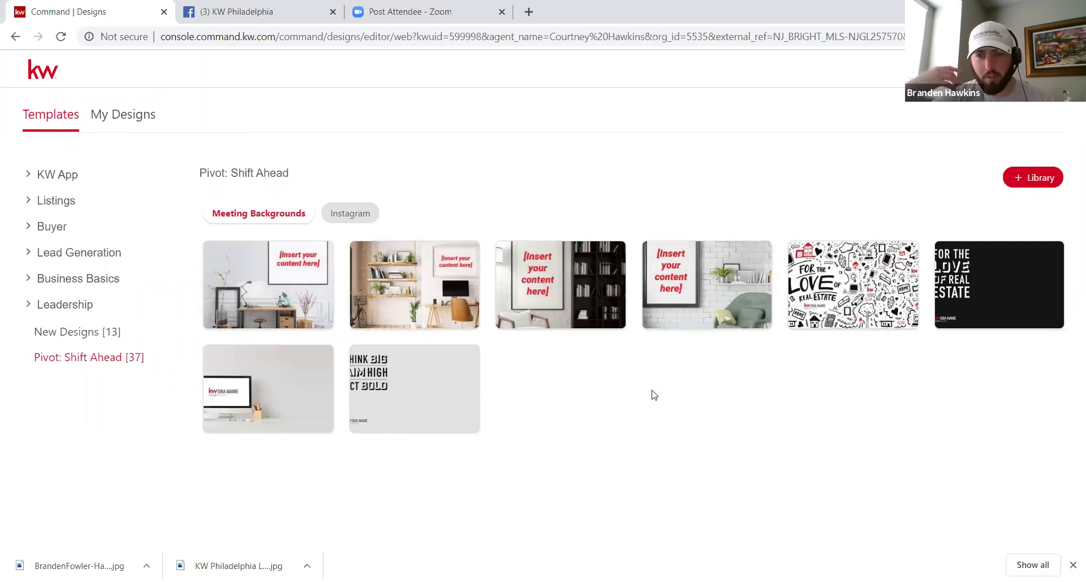
{"action": "left_click", "coordinate": [78, 331]}
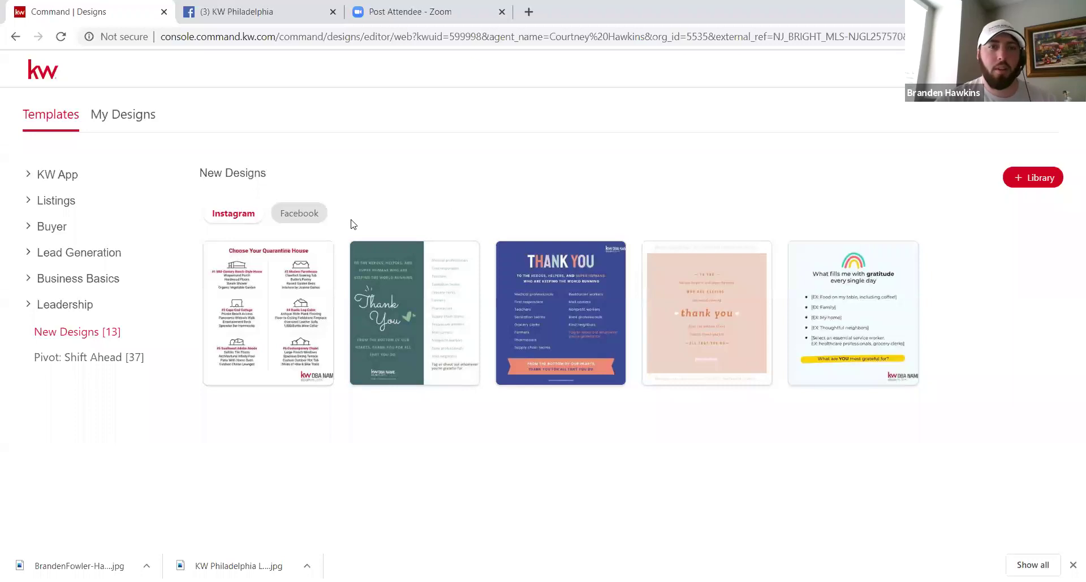
{"action": "left_click", "coordinate": [314, 217]}
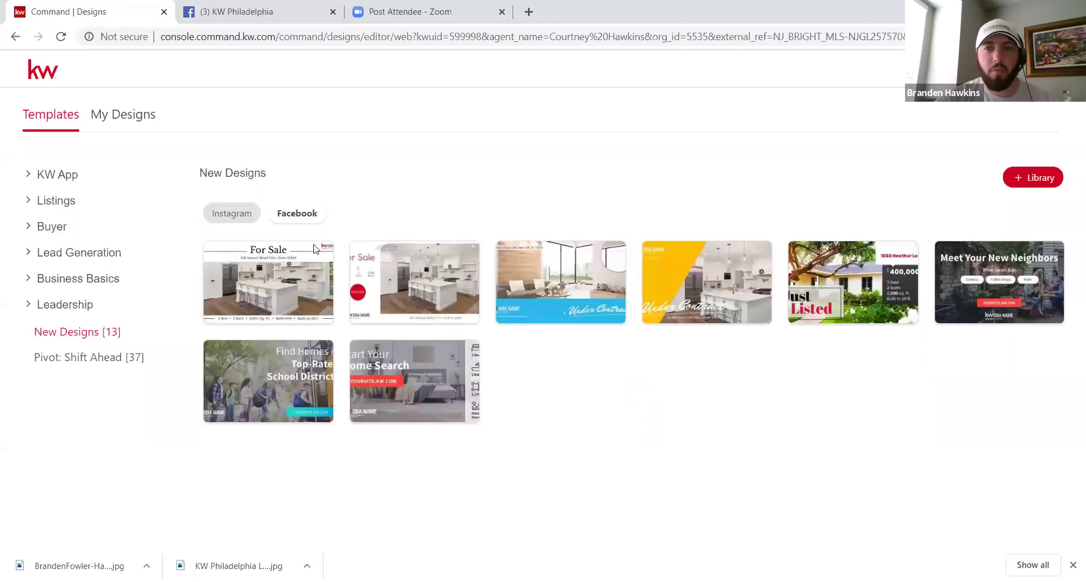
{"action": "left_click", "coordinate": [238, 218]}
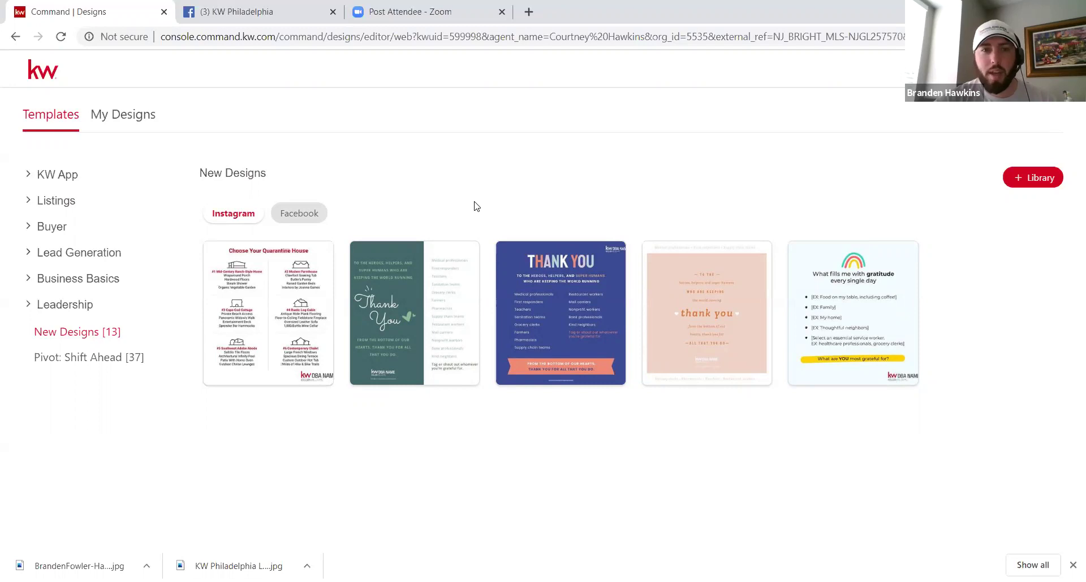
Step: Start a design from the QuarantineHouse Instagram template and show the saved logos
{"action": "mouse_move", "coordinate": [596, 260]}
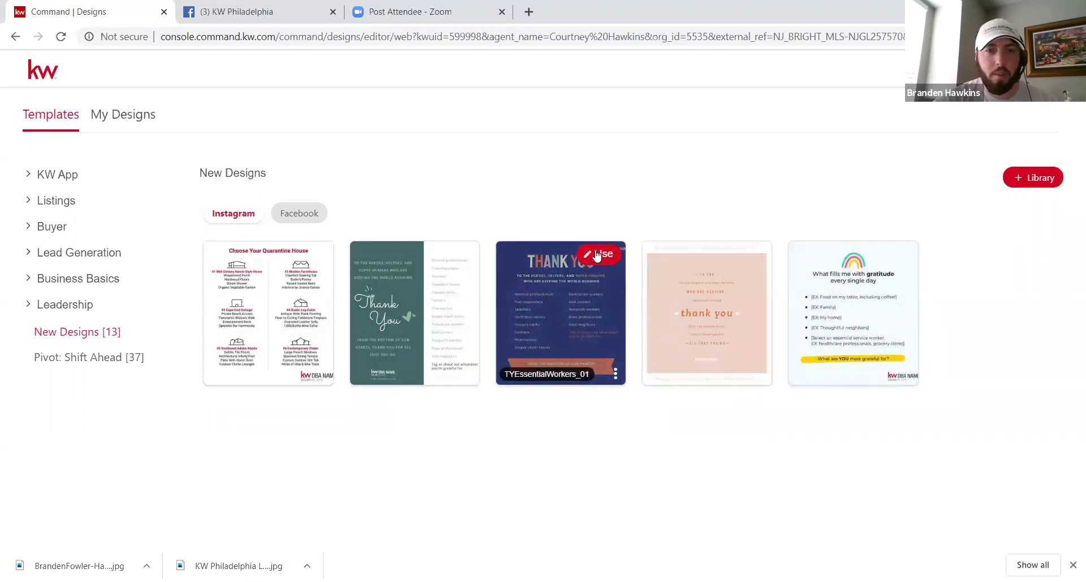
{"action": "mouse_move", "coordinate": [264, 269]}
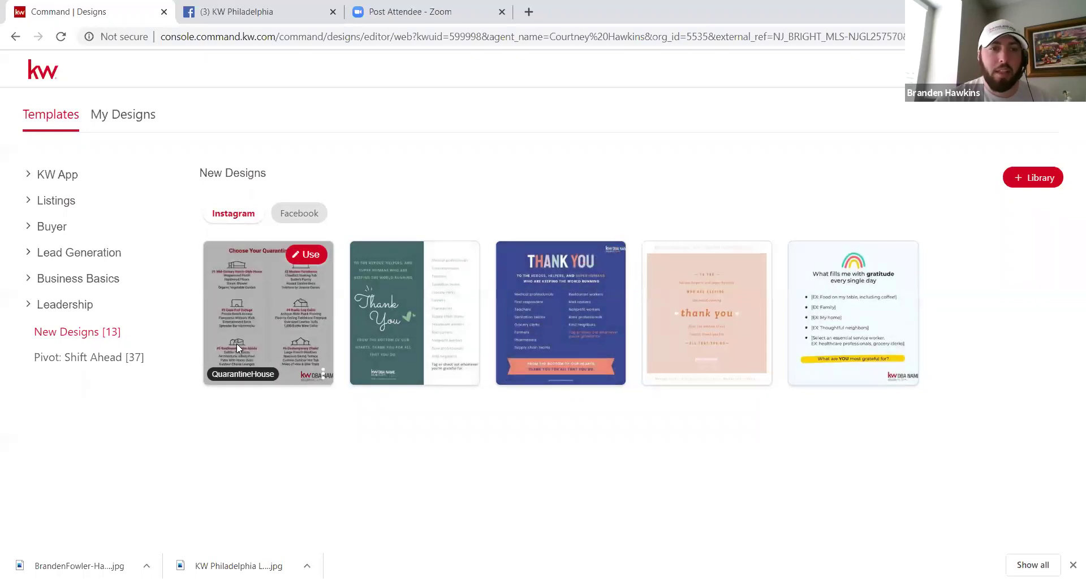
{"action": "left_click", "coordinate": [303, 259]}
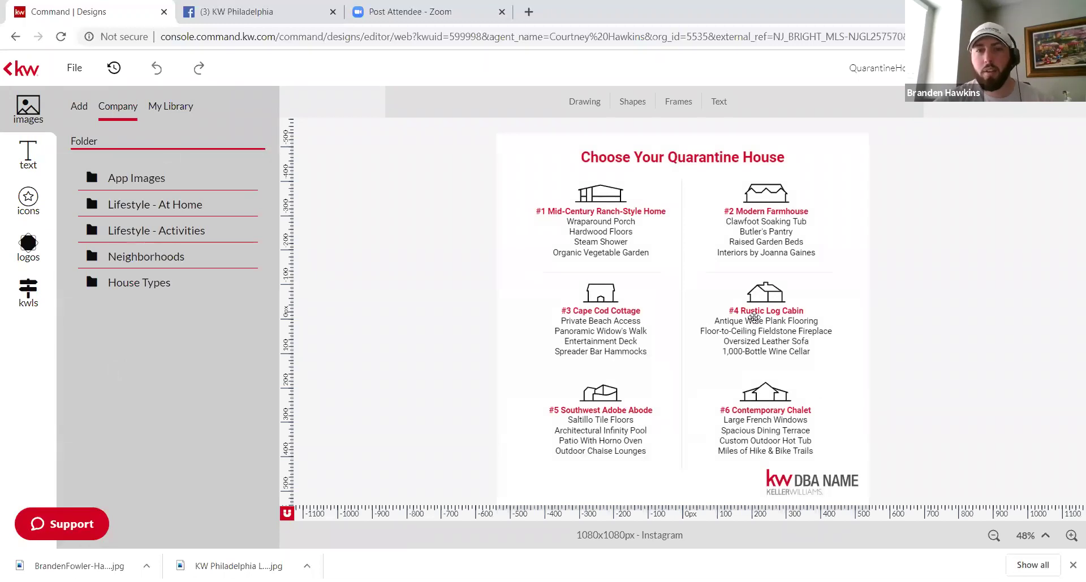
{"action": "left_click", "coordinate": [24, 253]}
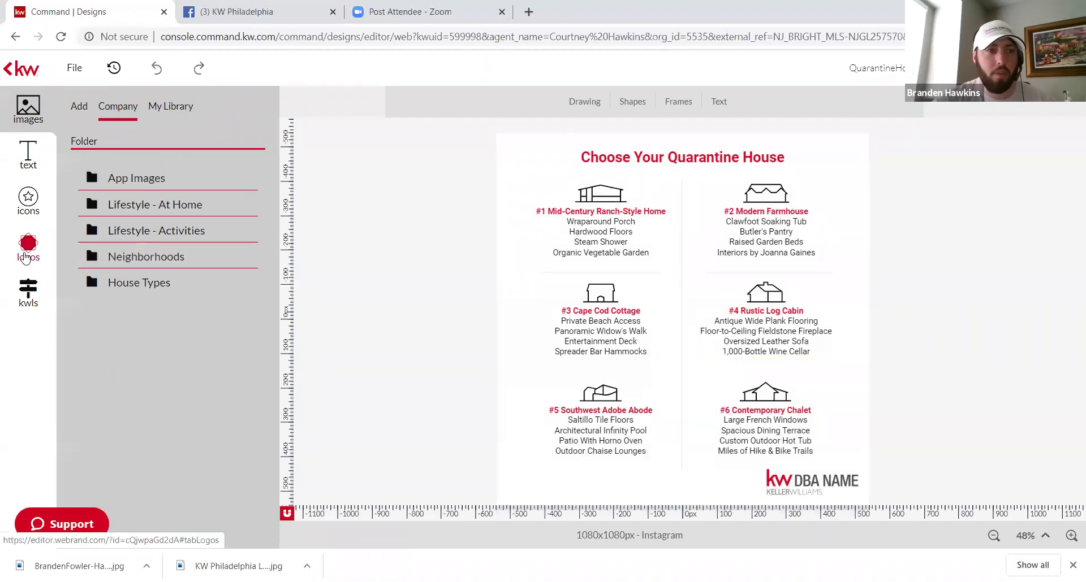
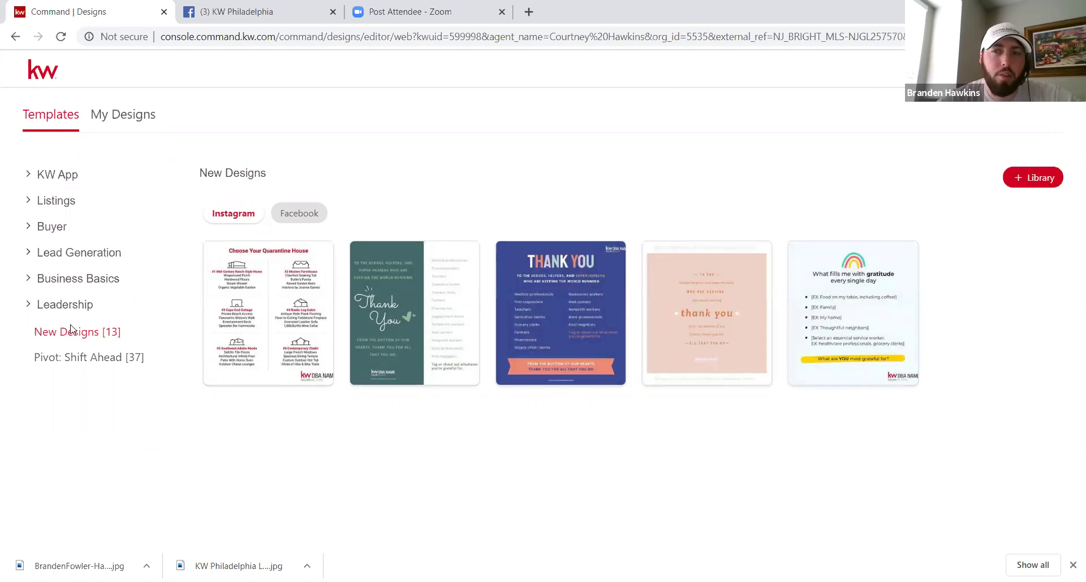
Step: Filter the new designs to Facebook and open the Just Listed category under Listings
{"action": "left_click", "coordinate": [286, 218]}
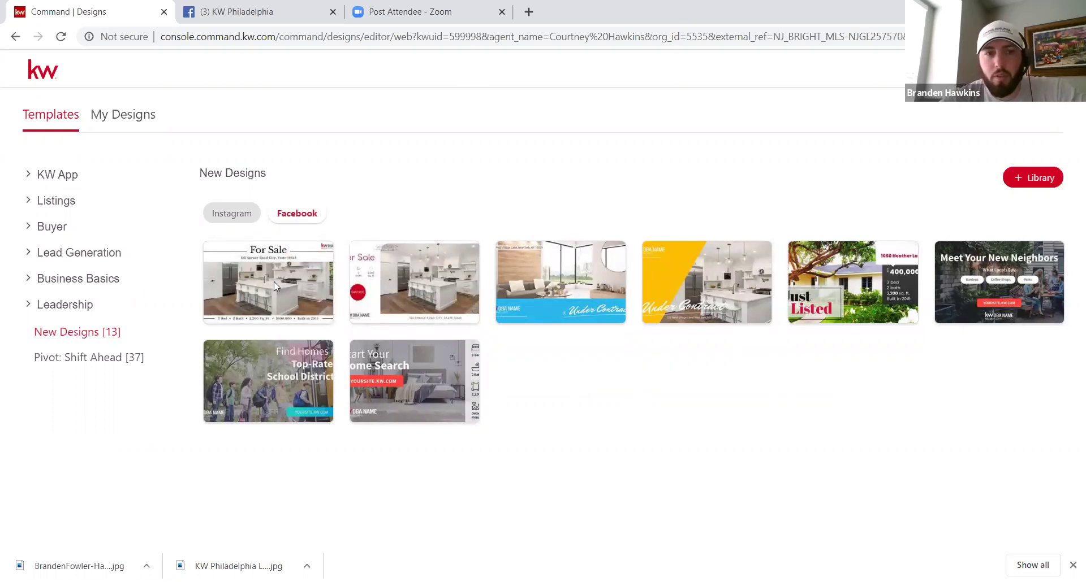
{"action": "mouse_move", "coordinate": [277, 281]}
{"action": "mouse_move", "coordinate": [426, 285]}
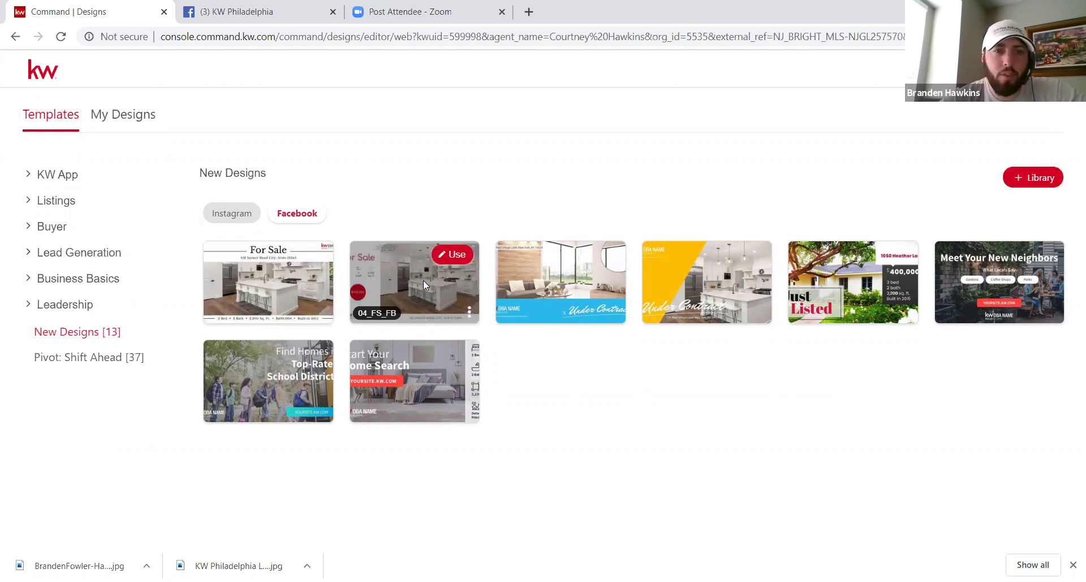
{"action": "left_click", "coordinate": [45, 256]}
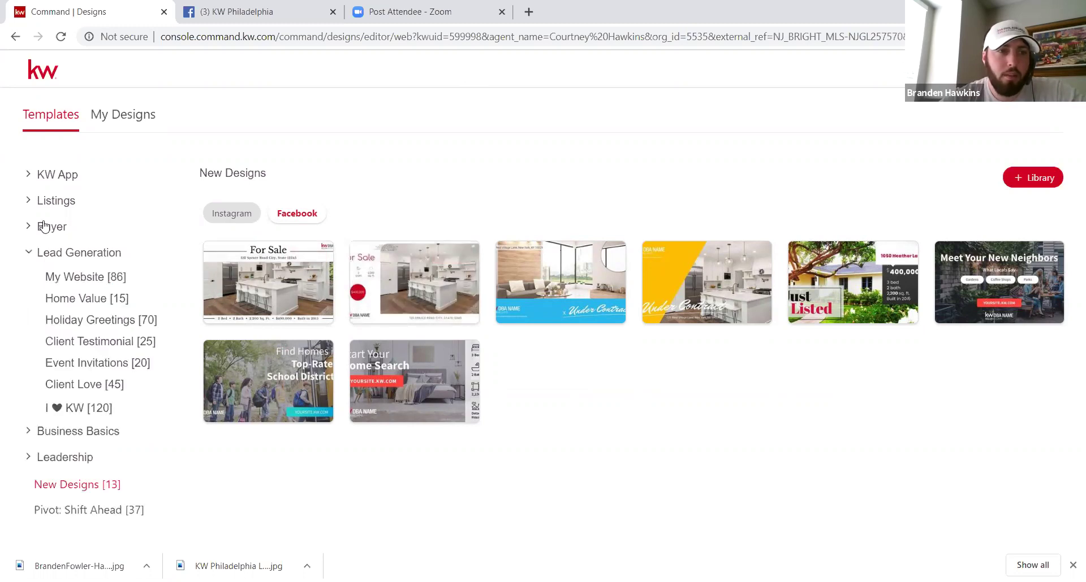
{"action": "left_click", "coordinate": [50, 227]}
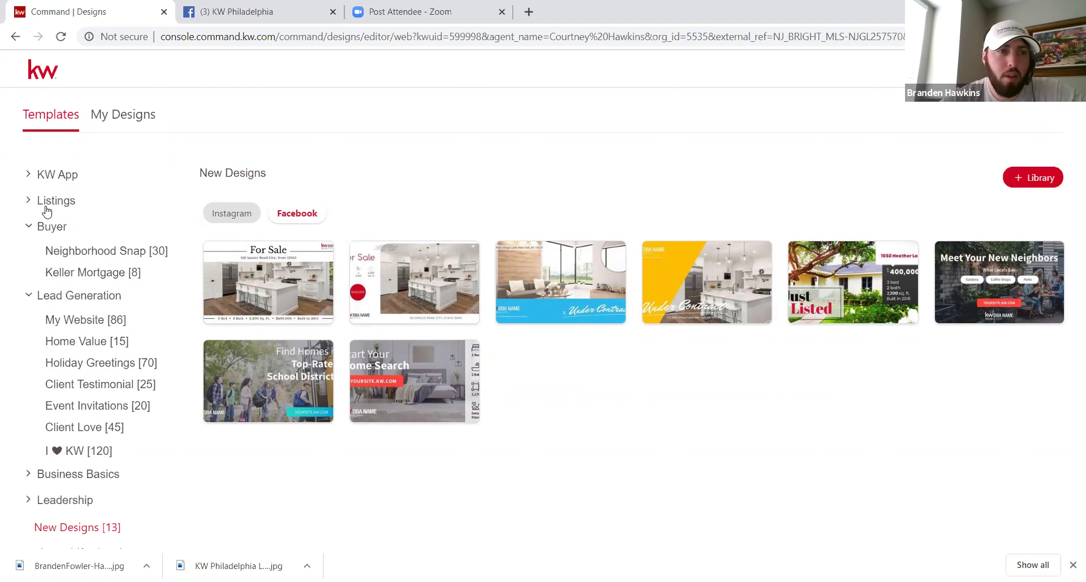
{"action": "left_click", "coordinate": [45, 203]}
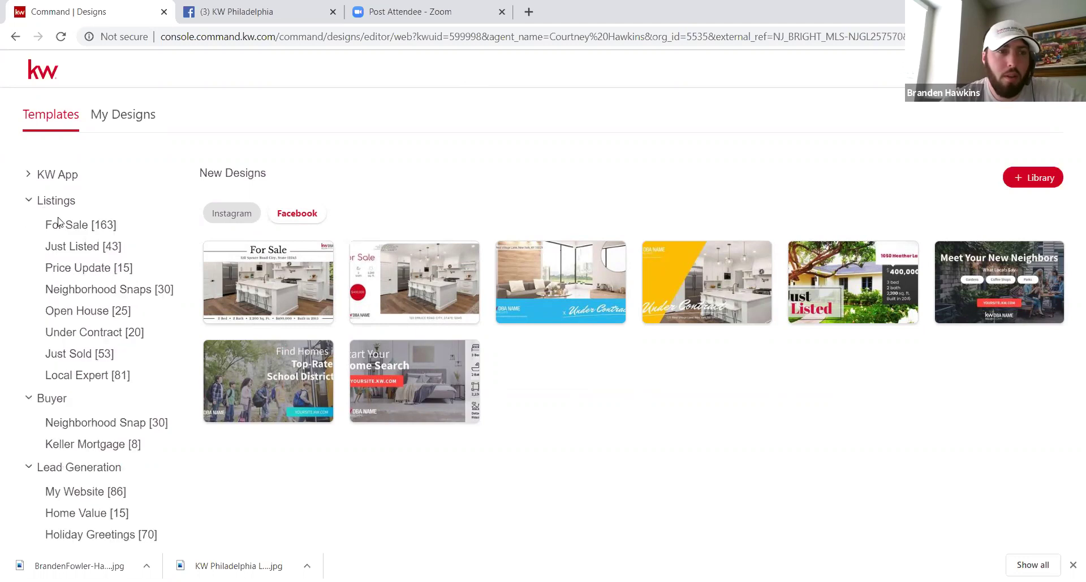
{"action": "left_click", "coordinate": [88, 251]}
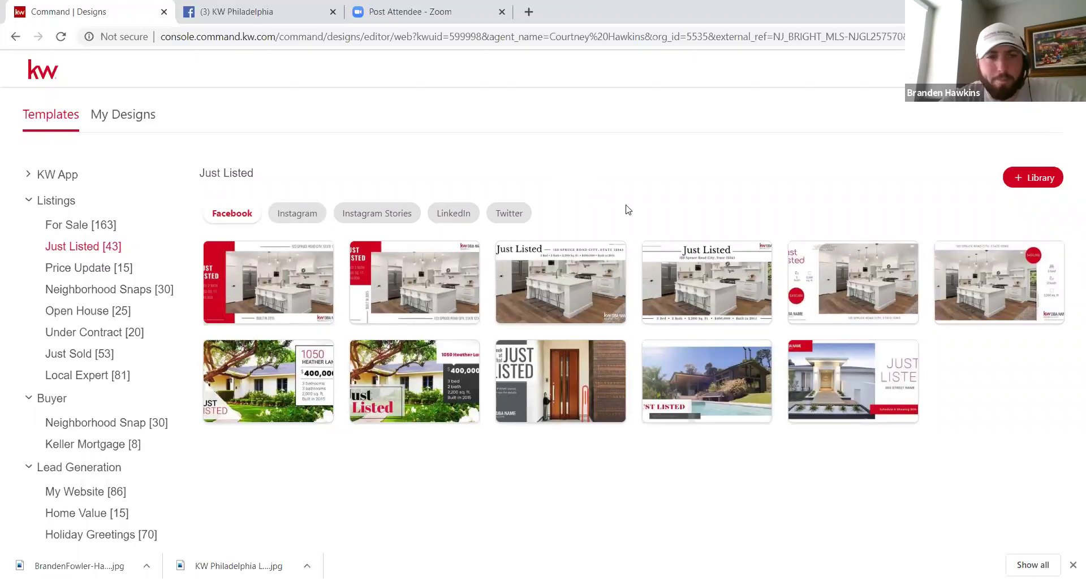
{"action": "mouse_move", "coordinate": [715, 277]}
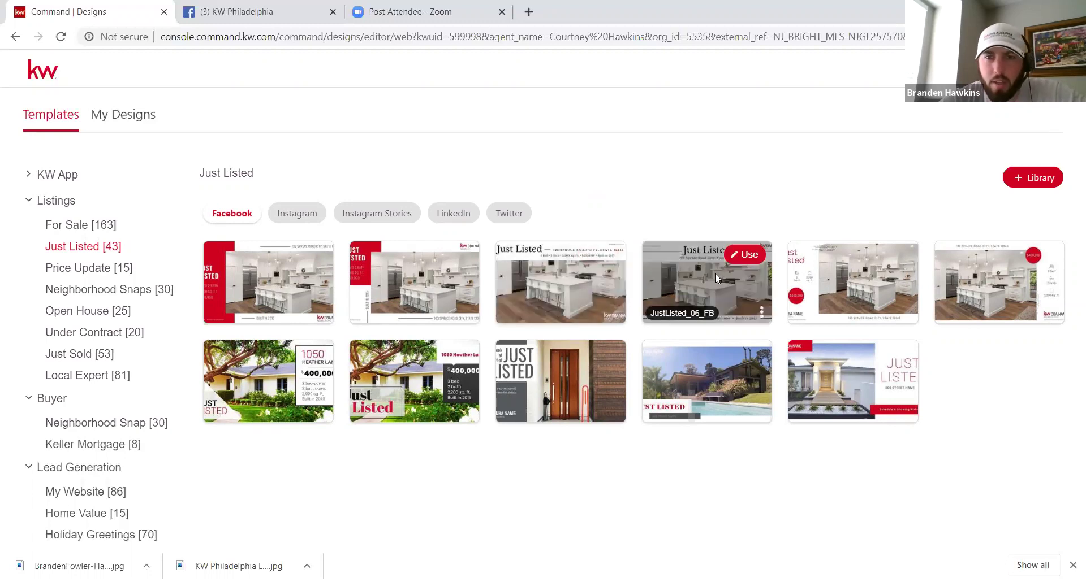
Step: Start a design from the JustListed_06_FB template and open the listing search
{"action": "left_click", "coordinate": [744, 255]}
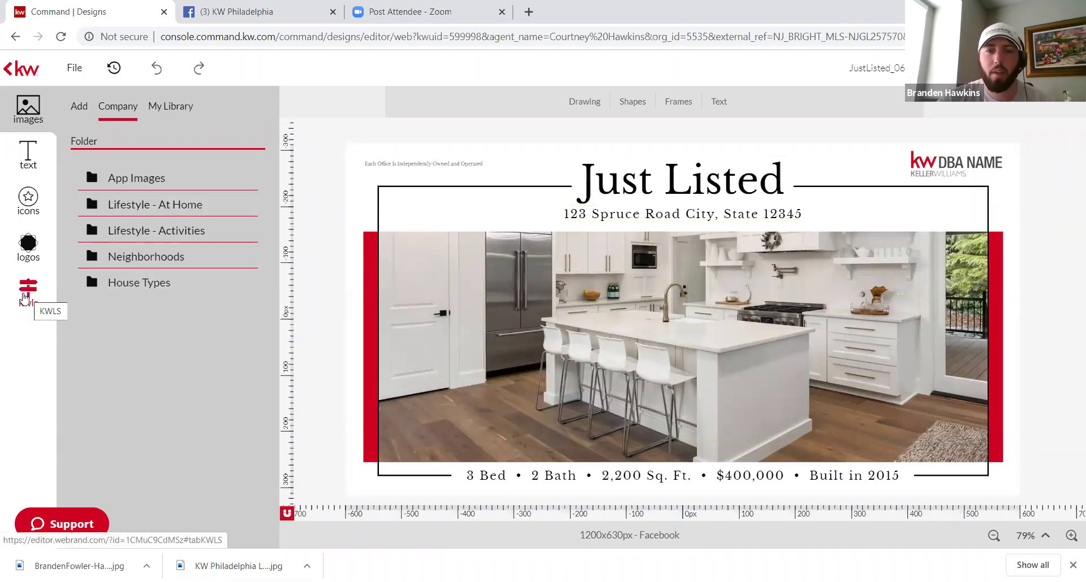
{"action": "left_click", "coordinate": [24, 298]}
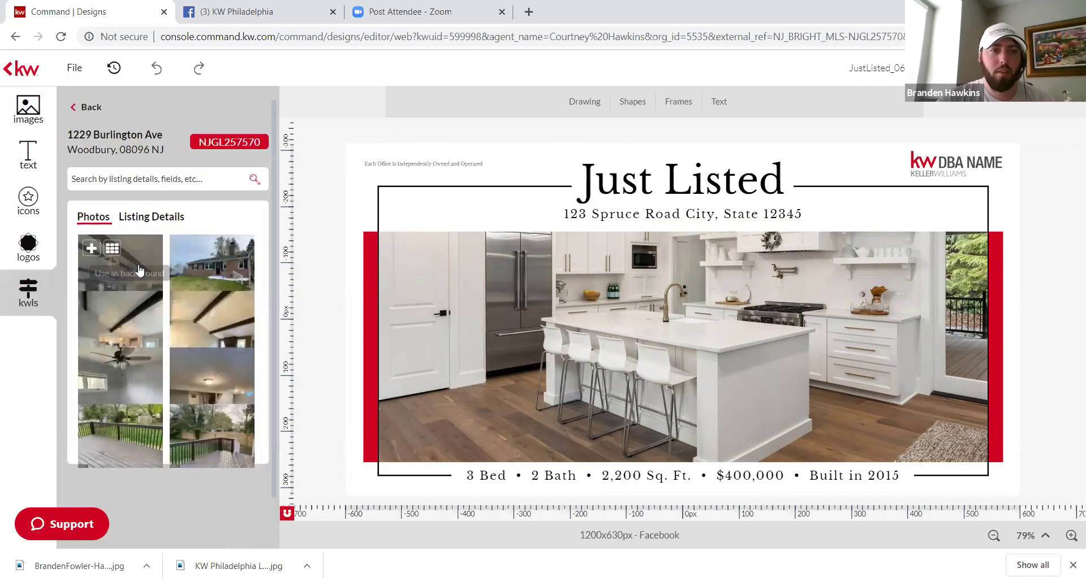
{"action": "left_click", "coordinate": [82, 107]}
Step: Replace the old search with the Earl Street Philadelphia listing address and load its photos
{"action": "left_click", "coordinate": [155, 144]}
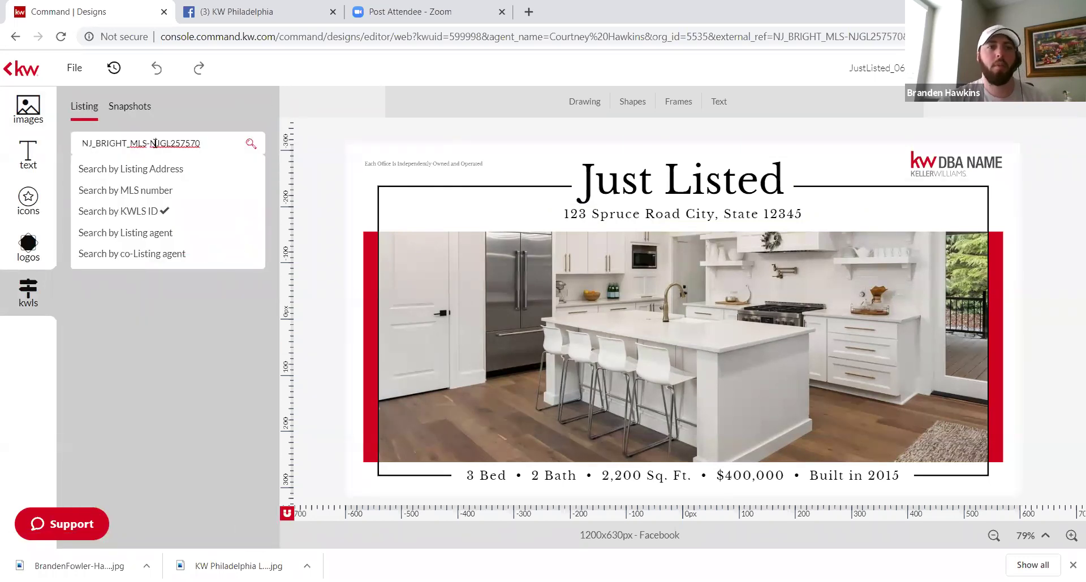
{"action": "triple_click", "coordinate": [155, 144]}
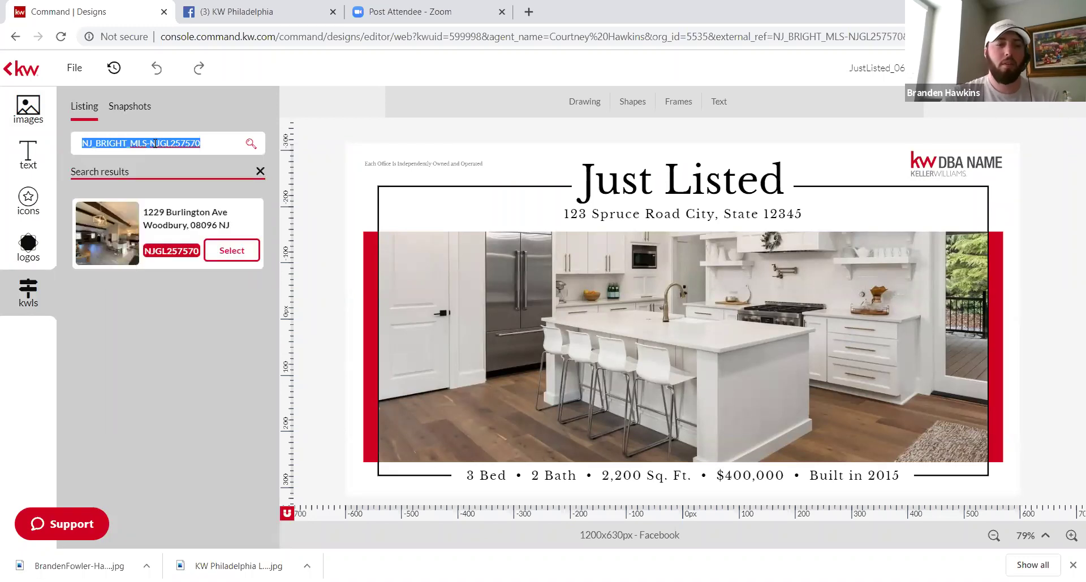
{"action": "key", "text": "BackSpace"}
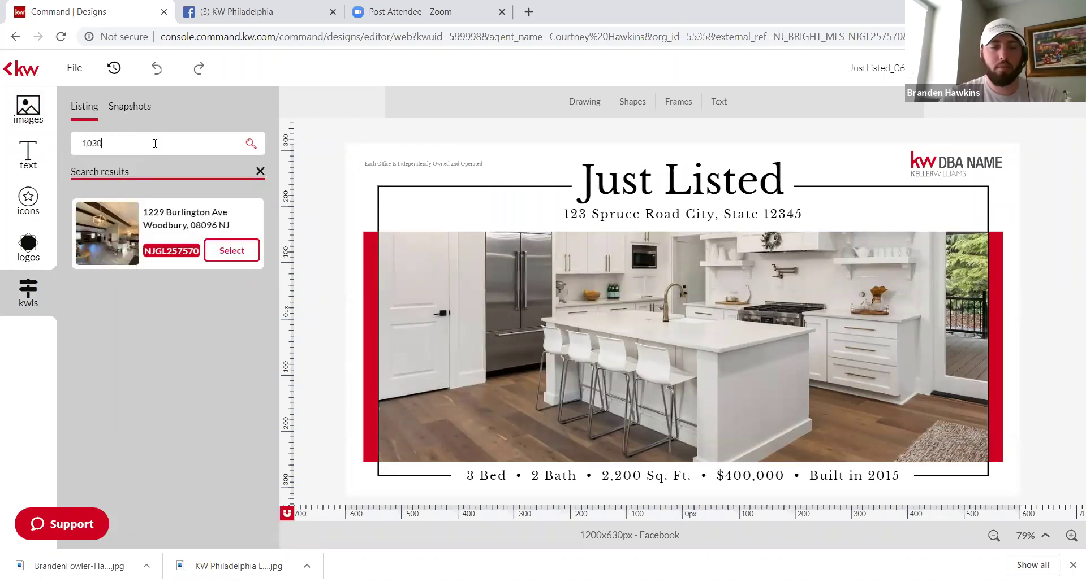
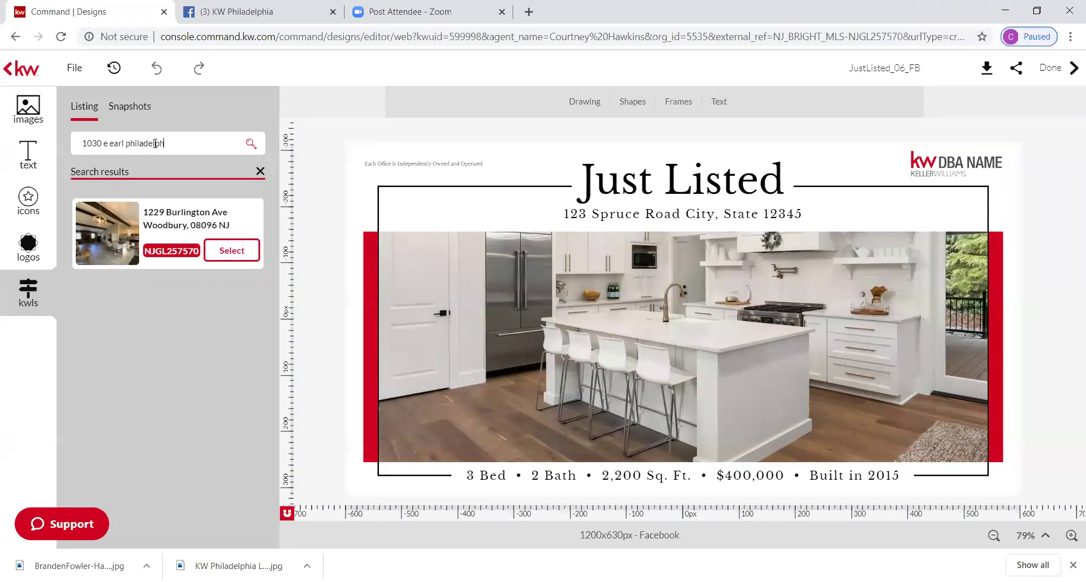
{"action": "key", "text": "Return"}
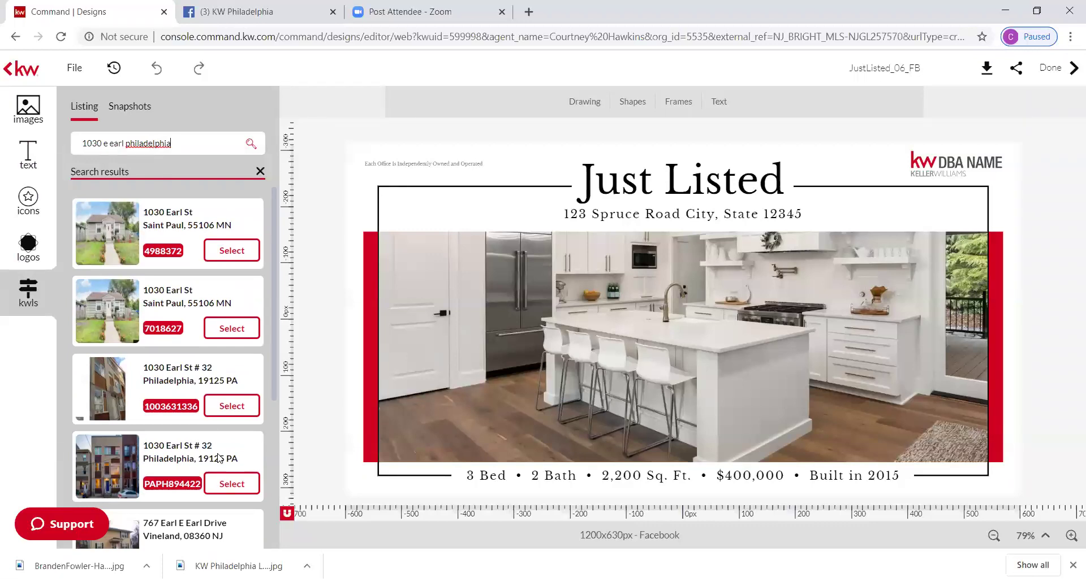
{"action": "left_click", "coordinate": [233, 483]}
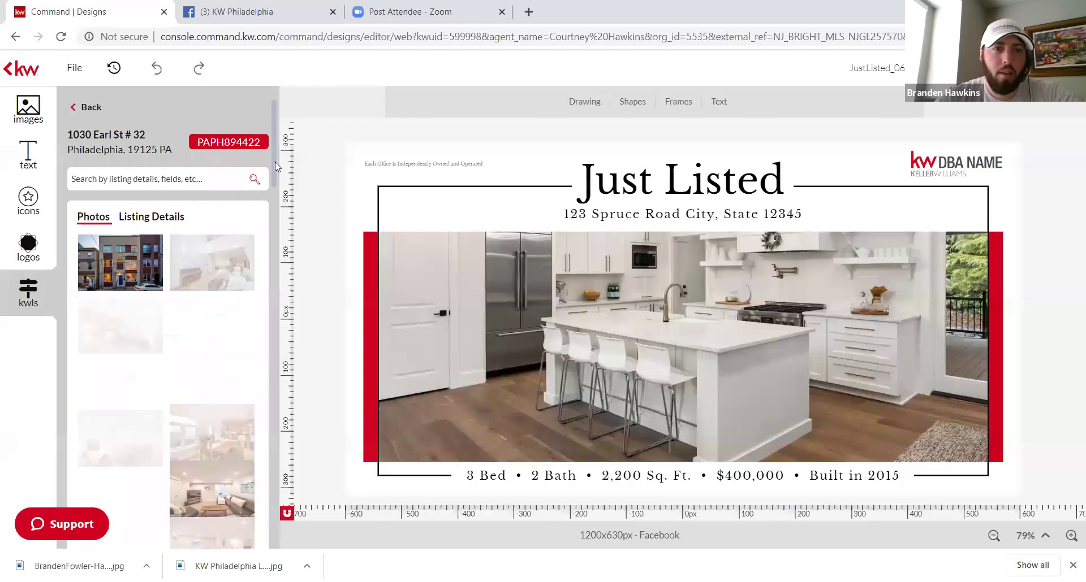
Step: Put the listing's living-room photo into the centre frame instead of the sample kitchen
{"action": "left_click_drag", "start_coordinate": [275, 166], "coordinate": [282, 190]}
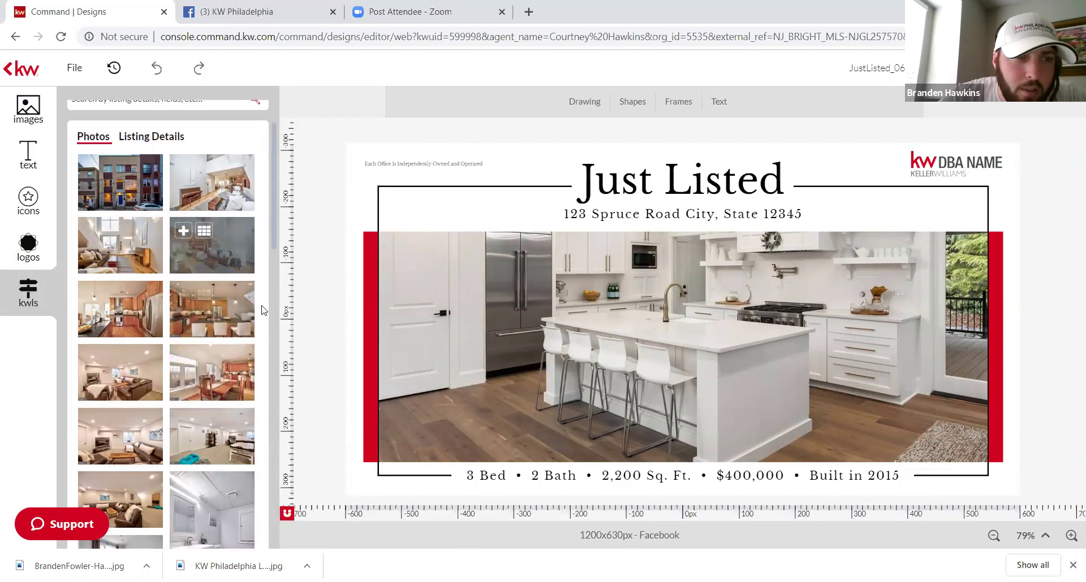
{"action": "left_click", "coordinate": [134, 250]}
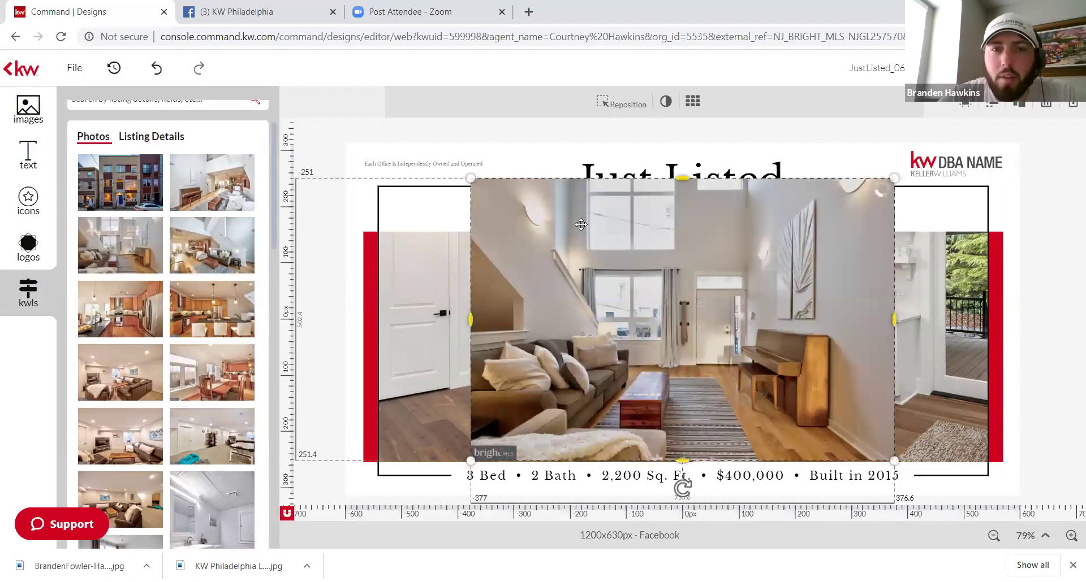
{"action": "key", "text": "Delete"}
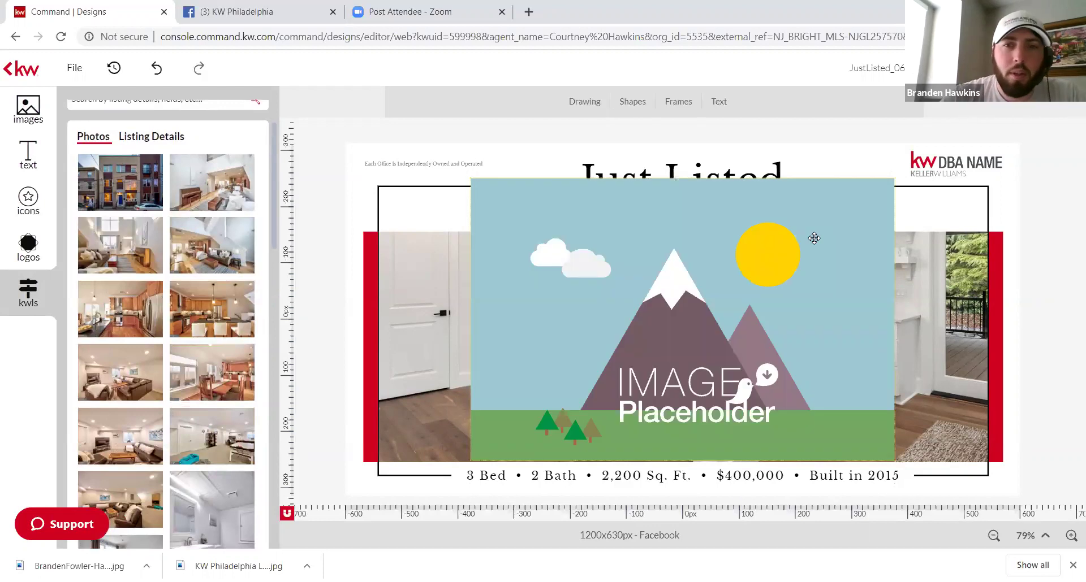
{"action": "key", "text": "Delete"}
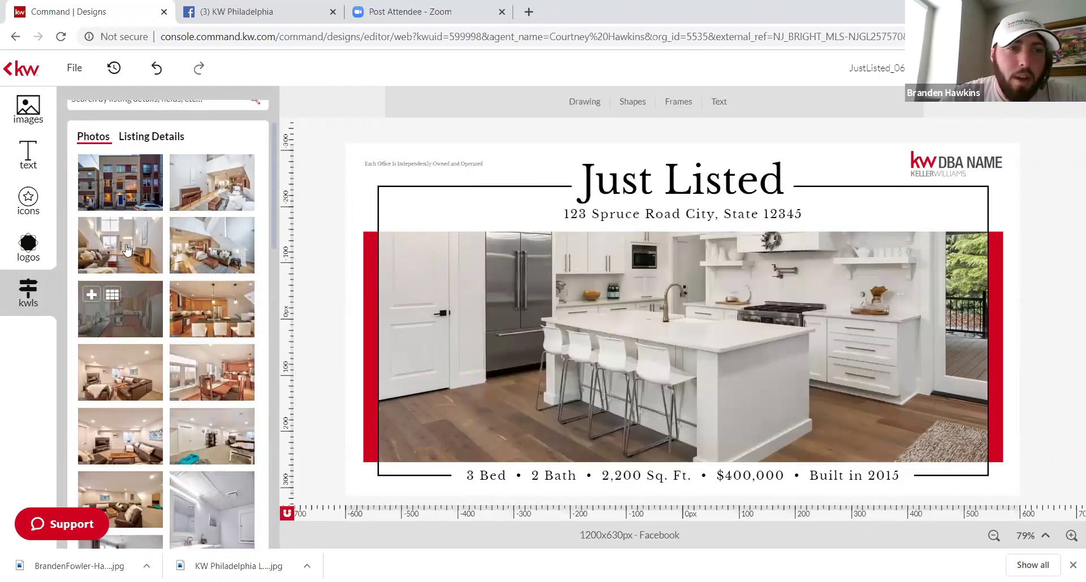
{"action": "left_click_drag", "start_coordinate": [126, 250], "coordinate": [537, 316]}
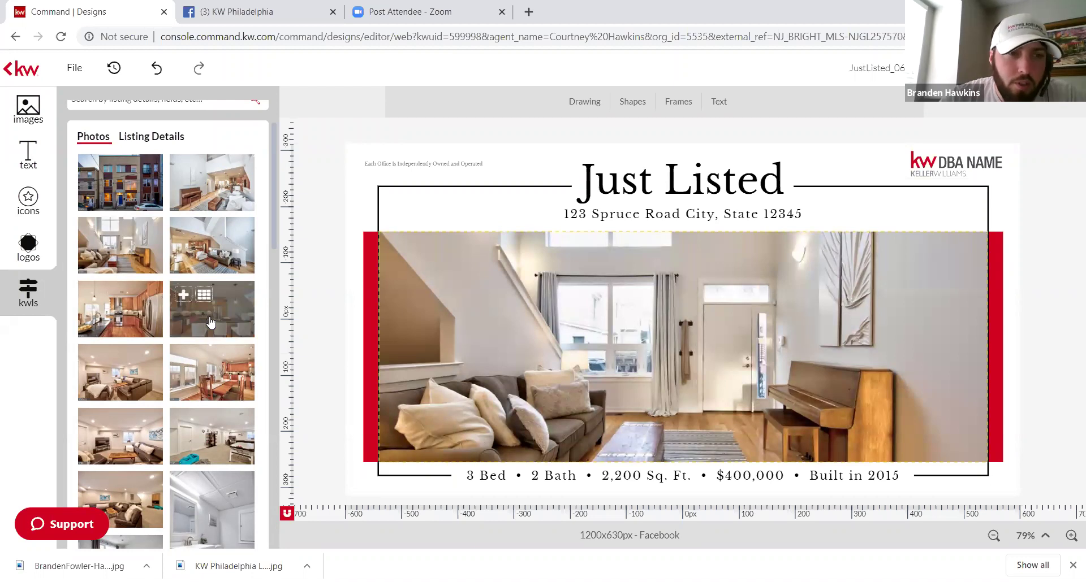
{"action": "left_click_drag", "start_coordinate": [210, 322], "coordinate": [523, 375]}
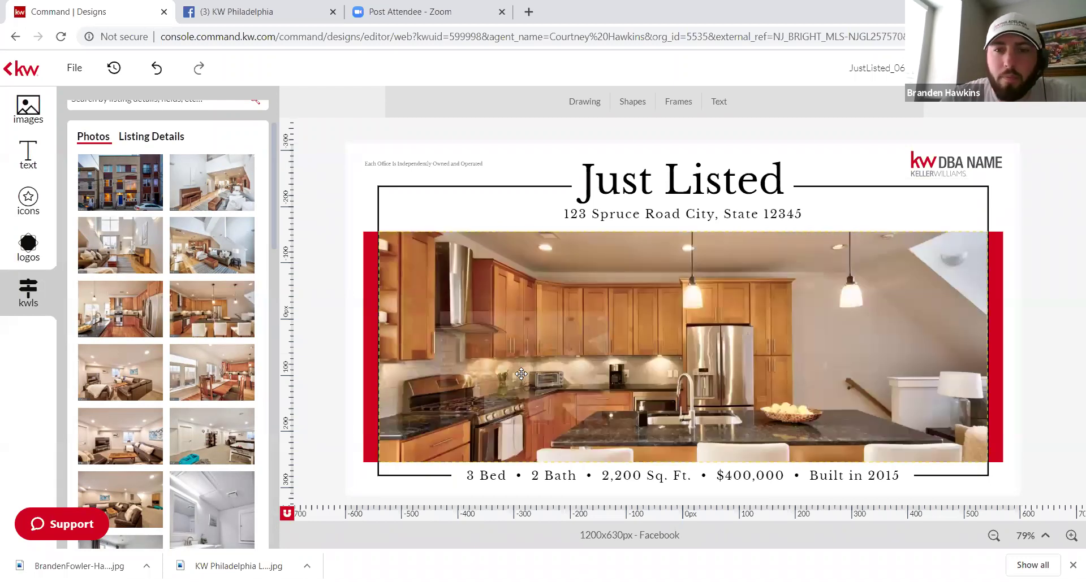
{"action": "left_click_drag", "start_coordinate": [401, 341], "coordinate": [215, 317]}
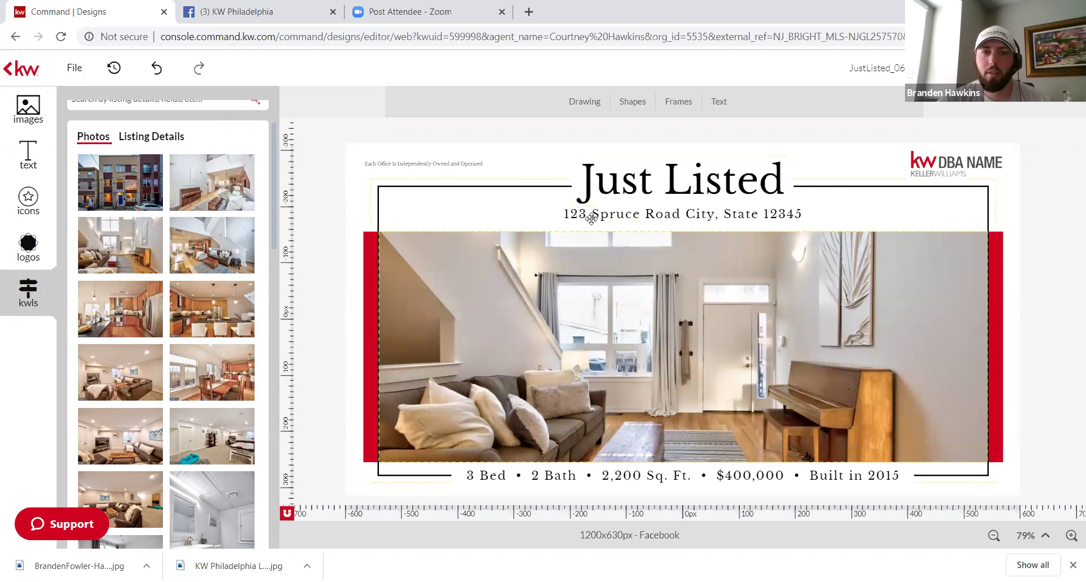
Step: Replace the placeholder address with the listing's full street address, city, state and ZIP, and save
{"action": "left_click", "coordinate": [611, 199]}
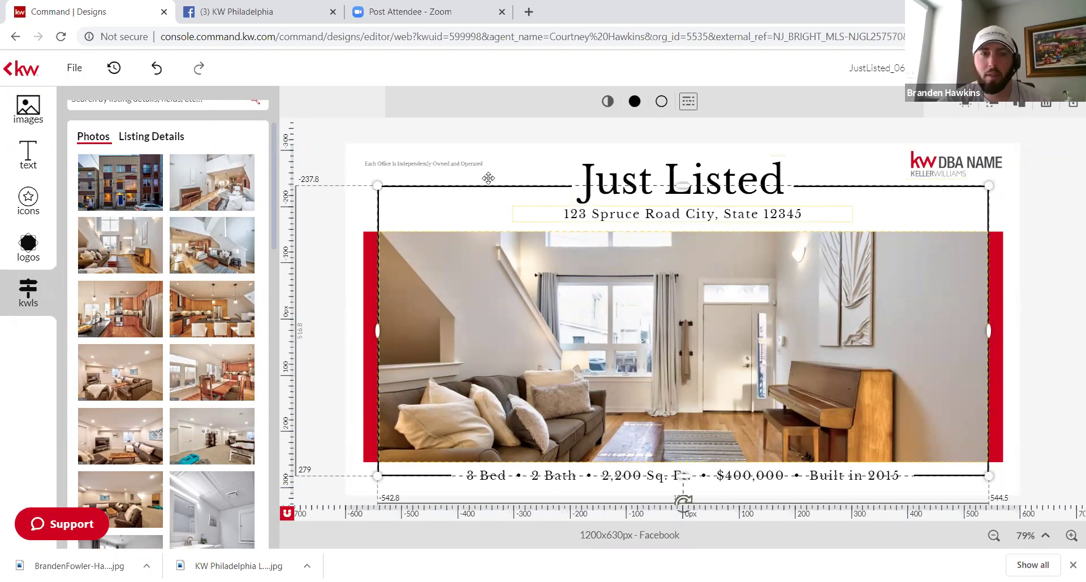
{"action": "left_click", "coordinate": [515, 190]}
{"action": "left_click", "coordinate": [387, 164]}
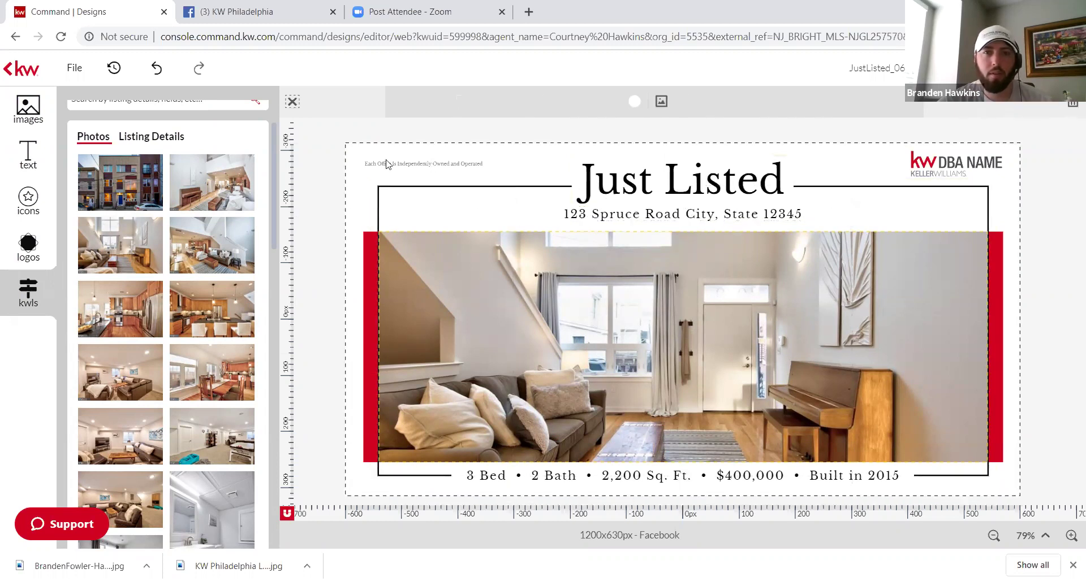
{"action": "left_click", "coordinate": [730, 218]}
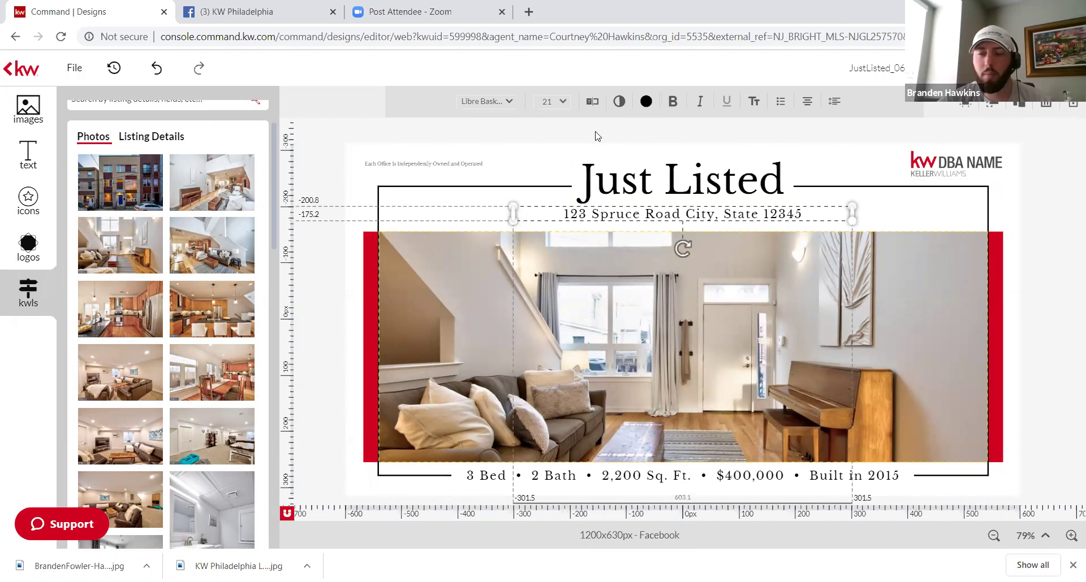
{"action": "left_click", "coordinate": [592, 106]}
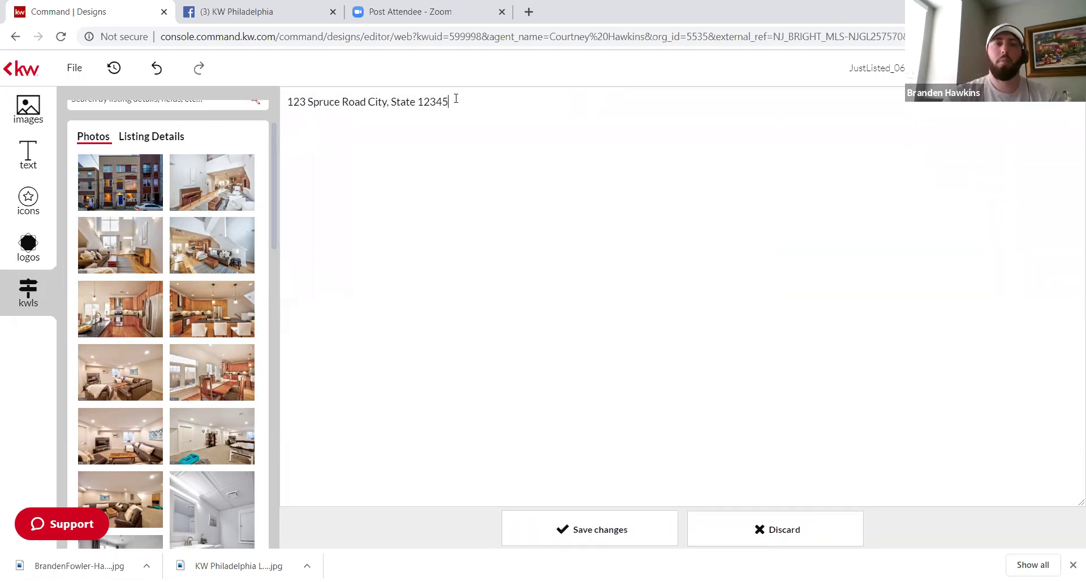
{"action": "key", "text": "BackSpace"}
{"action": "key", "text": "BackSpace"}
{"action": "key", "text": "BackSpace"}
{"action": "key", "text": "BackSpace"}
{"action": "key", "text": "BackSpace"}
{"action": "key", "text": "BackSpace"}
{"action": "key", "text": "BackSpace"}
{"action": "key", "text": "BackSpace"}
{"action": "key", "text": "BackSpace"}
{"action": "key", "text": "BackSpace"}
{"action": "key", "text": "BackSpace"}
{"action": "key", "text": "BackSpace"}
{"action": "key", "text": "BackSpace"}
{"action": "key", "text": "BackSpace"}
{"action": "key", "text": "BackSpace"}
{"action": "key", "text": "BackSpace"}
{"action": "key", "text": "BackSpace"}
{"action": "key", "text": "BackSpace"}
{"action": "key", "text": "BackSpace"}
{"action": "key", "text": "BackSpace"}
{"action": "key", "text": "BackSpace"}
{"action": "key", "text": "BackSpace"}
{"action": "key", "text": "BackSpace"}
{"action": "key", "text": "BackSpace"}
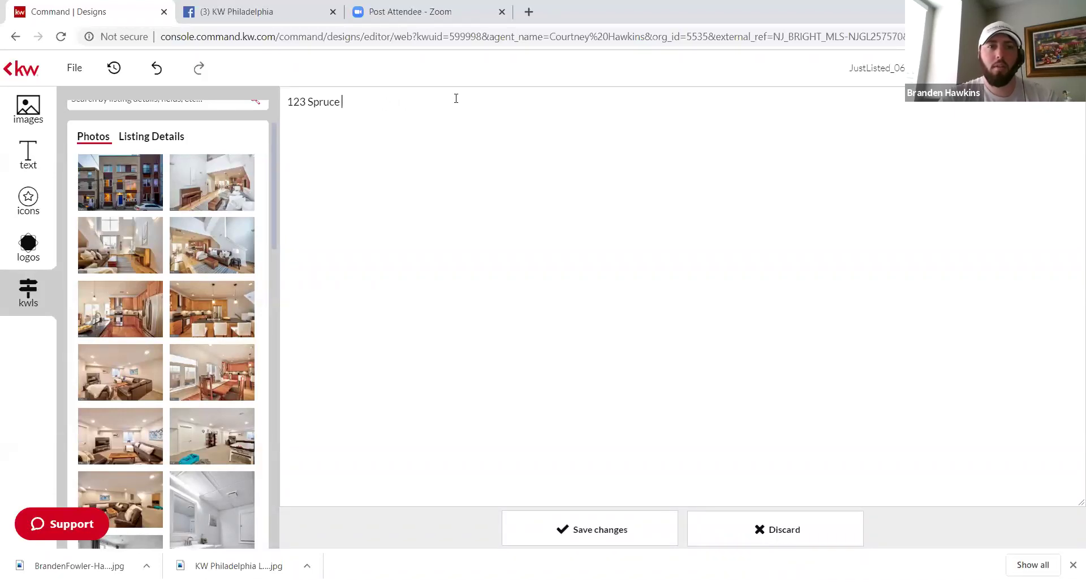
{"action": "key", "text": "BackSpace"}
{"action": "key", "text": "BackSpace"}
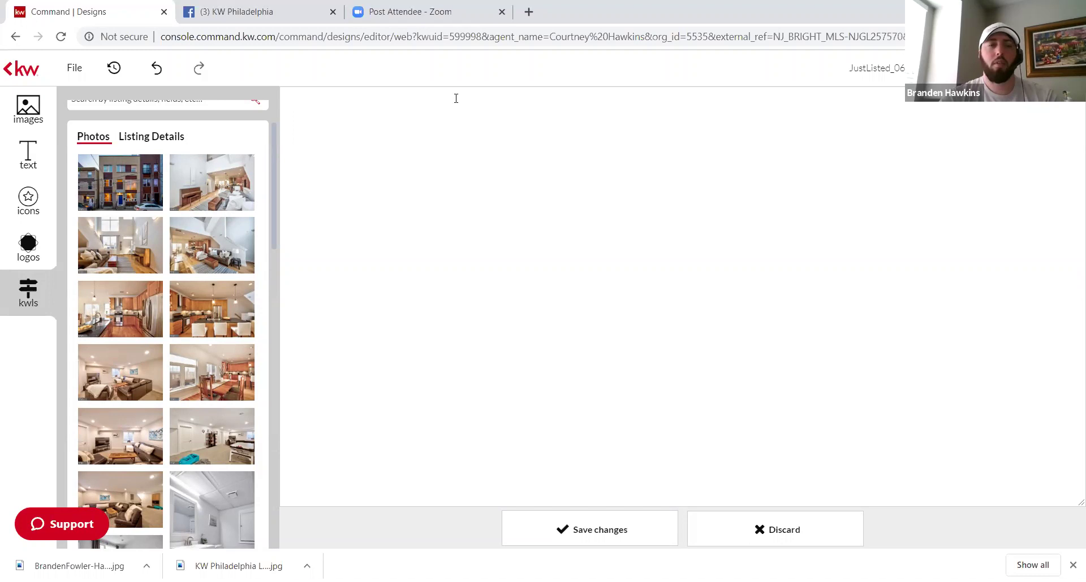
{"action": "left_click", "coordinate": [171, 147]}
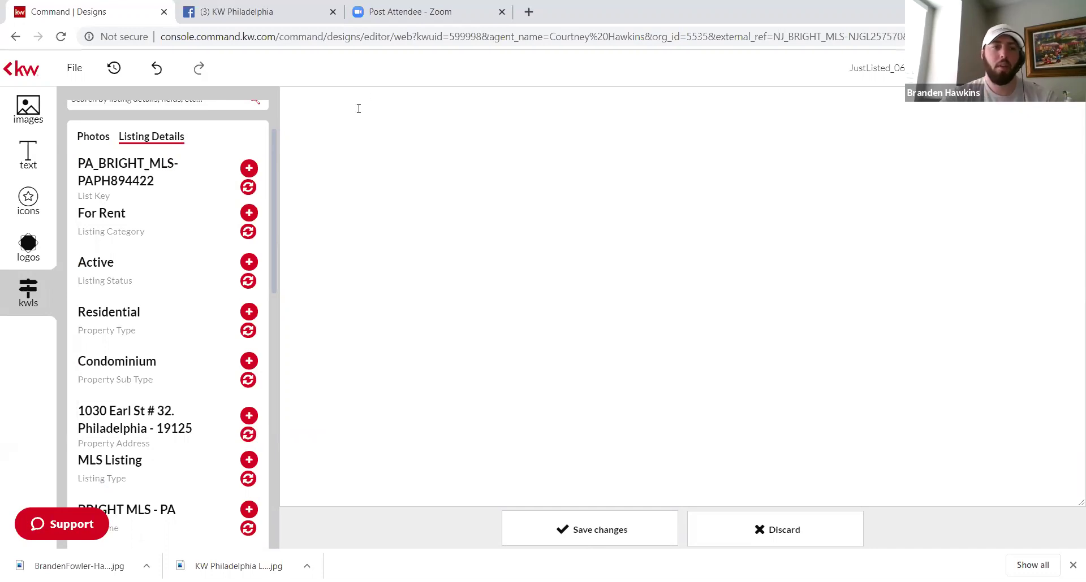
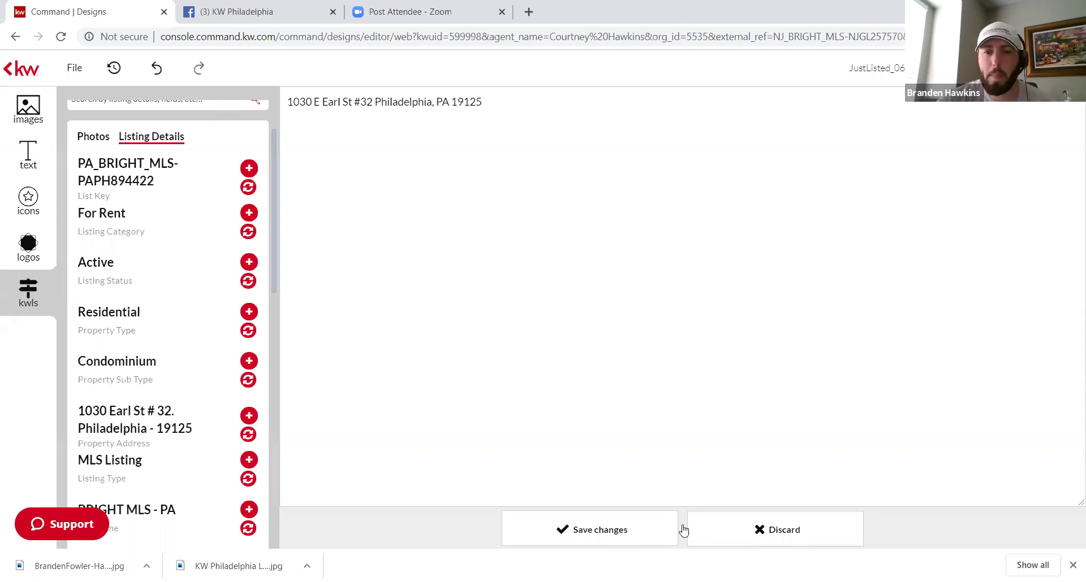
{"action": "left_click", "coordinate": [639, 527]}
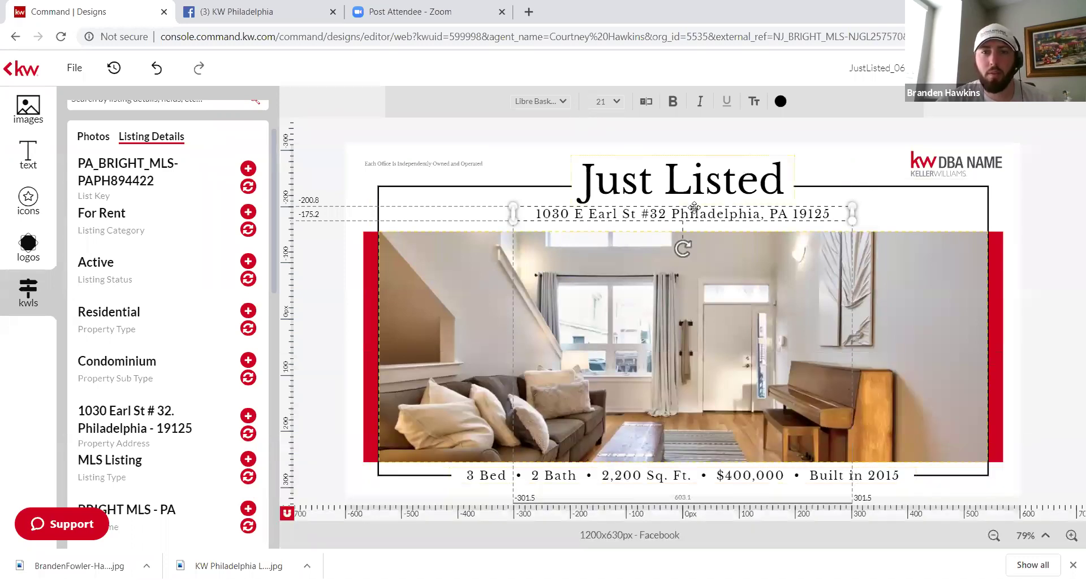
Step: Change the bedroom count in the details line to 4
{"action": "left_click", "coordinate": [468, 479]}
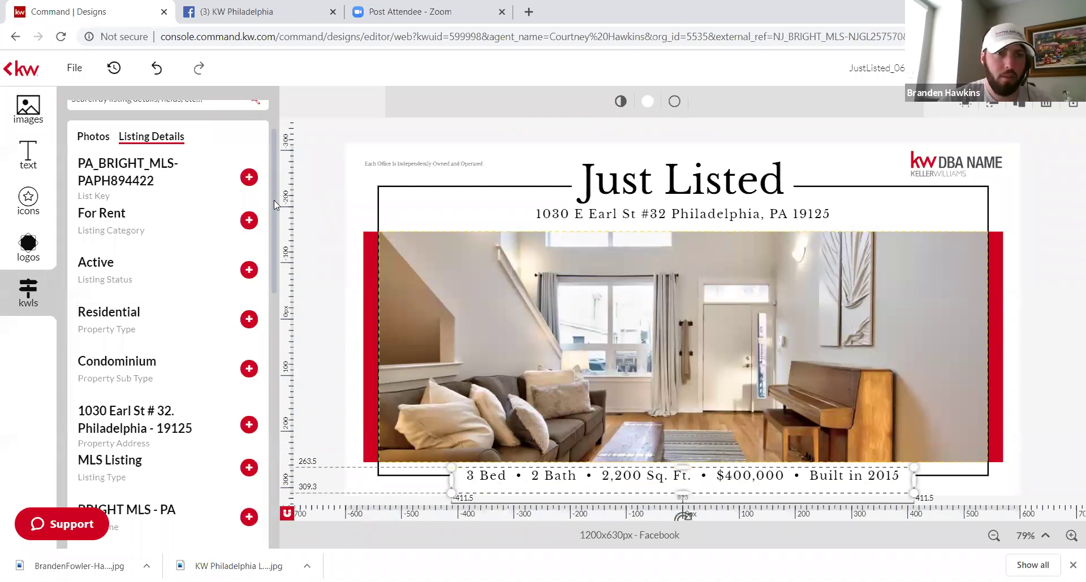
{"action": "left_click_drag", "start_coordinate": [274, 203], "coordinate": [289, 381]}
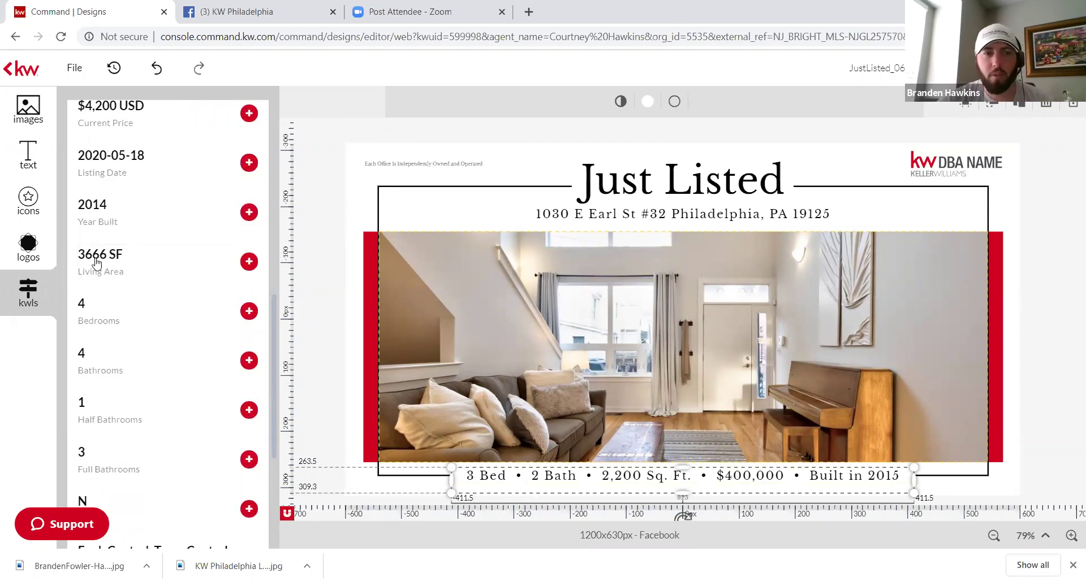
{"action": "left_click", "coordinate": [143, 309]}
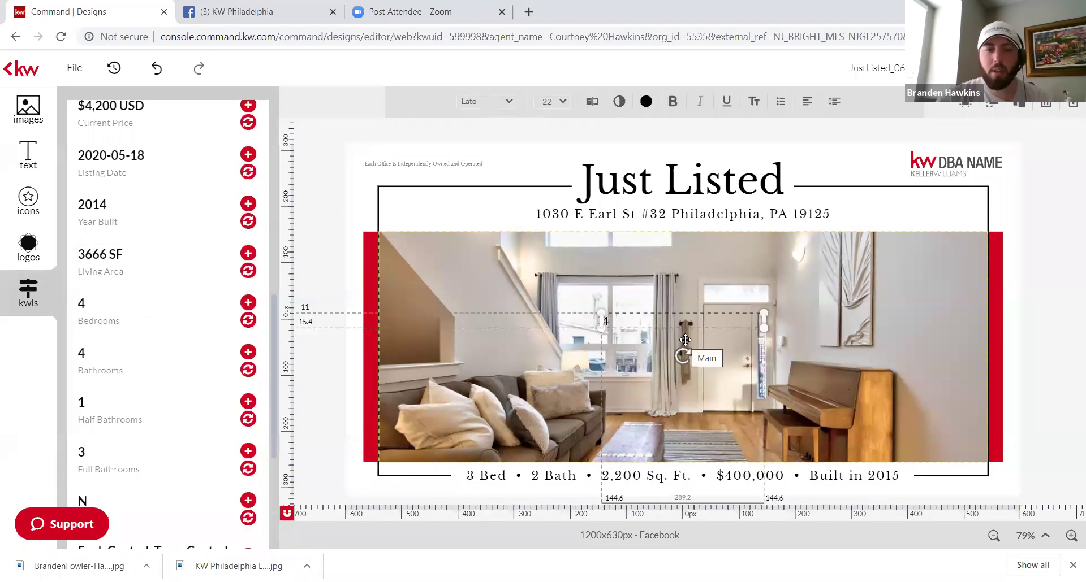
{"action": "key", "text": "Delete"}
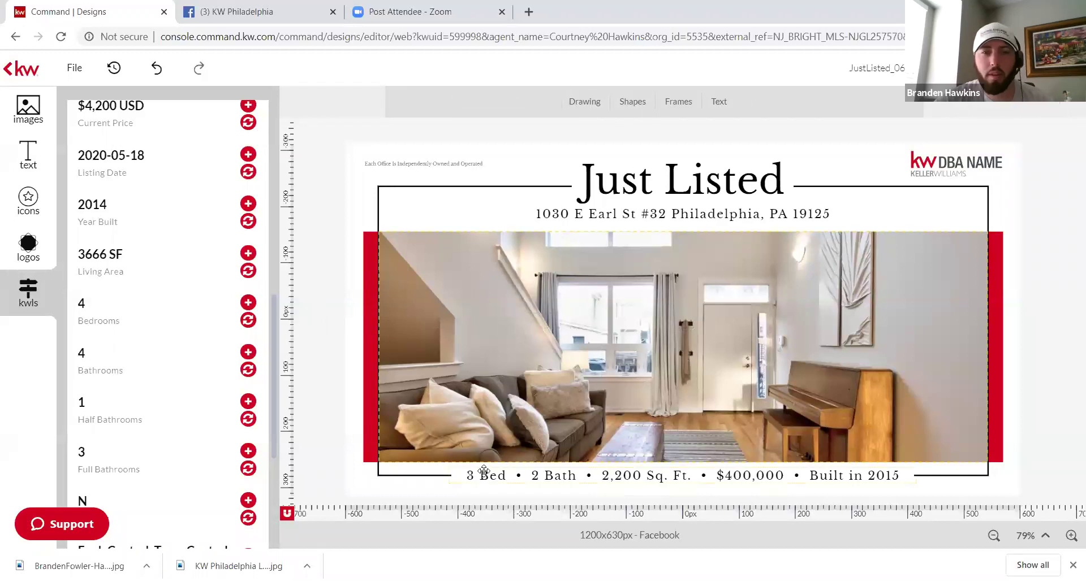
{"action": "left_click", "coordinate": [483, 474]}
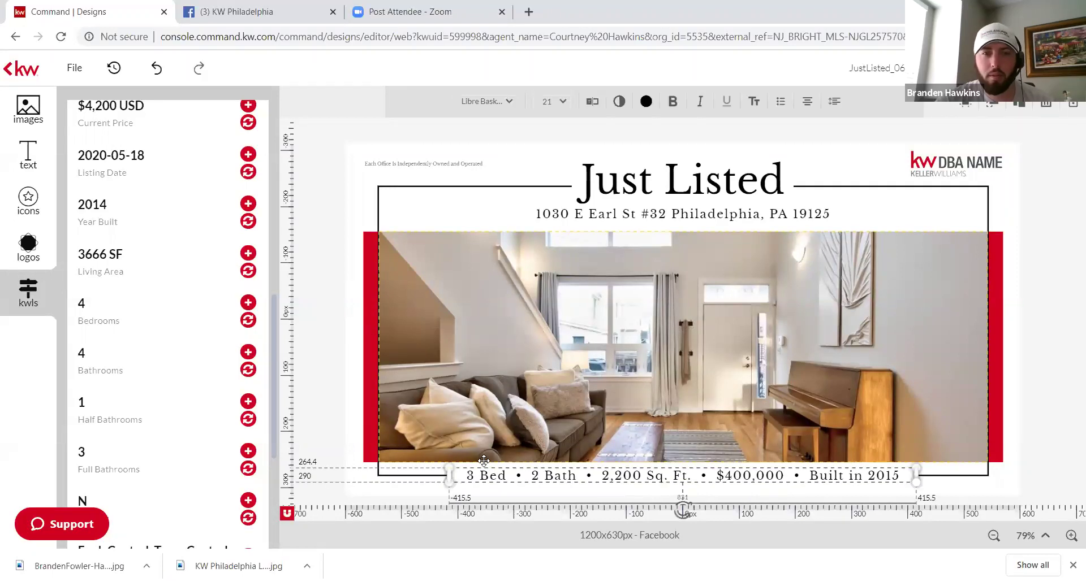
{"action": "left_click", "coordinate": [592, 102]}
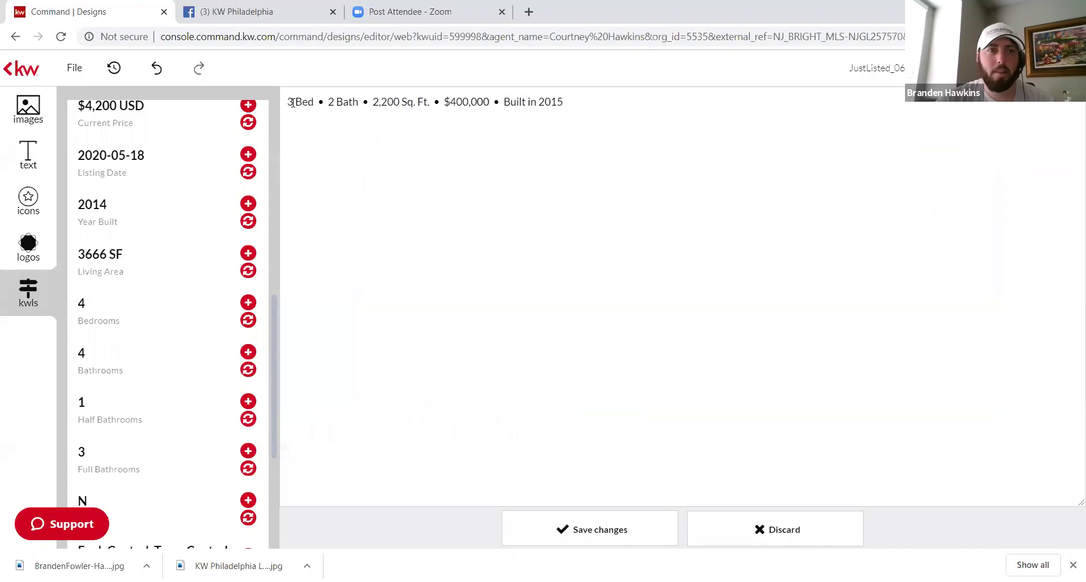
{"action": "key", "text": "BackSpace"}
{"action": "type", "text": "4"}
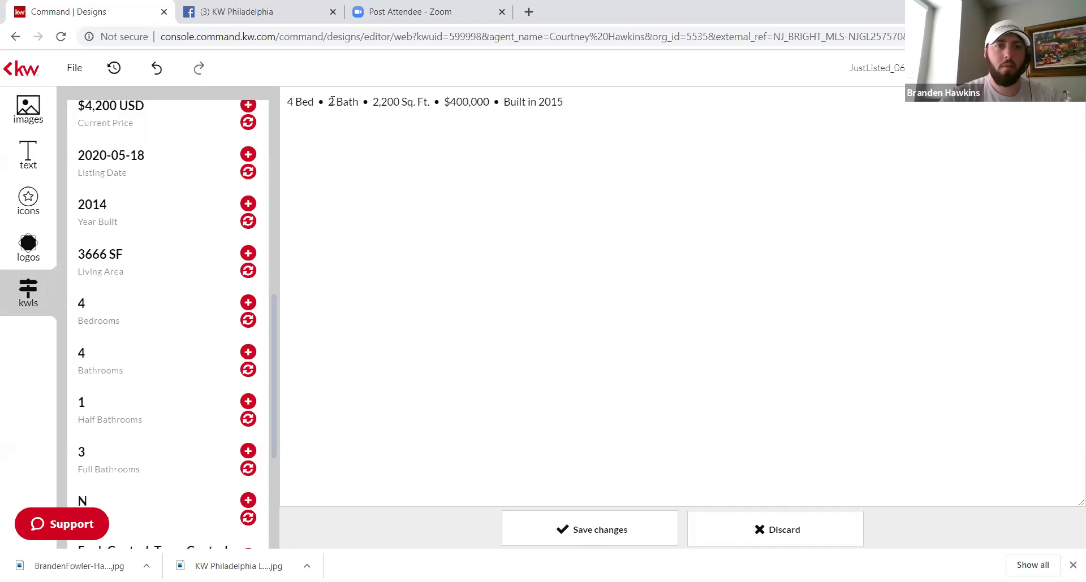
Step: Set the bath count to 3.5 and the square footage to 3,666
{"action": "left_click", "coordinate": [332, 101]}
{"action": "type", "text": "3.5"}
{"action": "key", "text": "BackSpace"}
{"action": "key", "text": "BackSpace"}
{"action": "key", "text": "BackSpace"}
{"action": "key", "text": "BackSpace"}
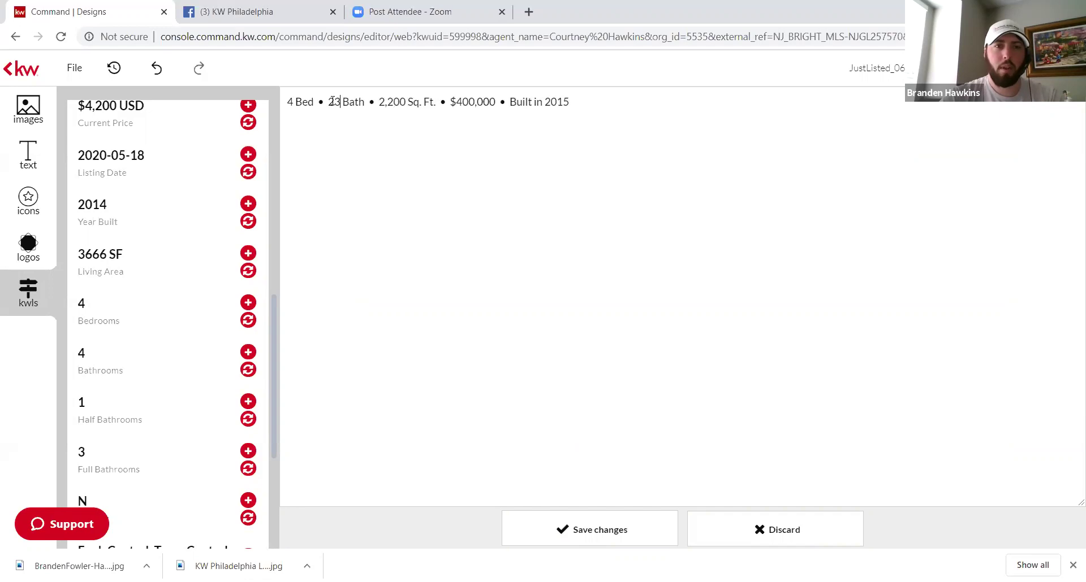
{"action": "type", "text": "3.5"}
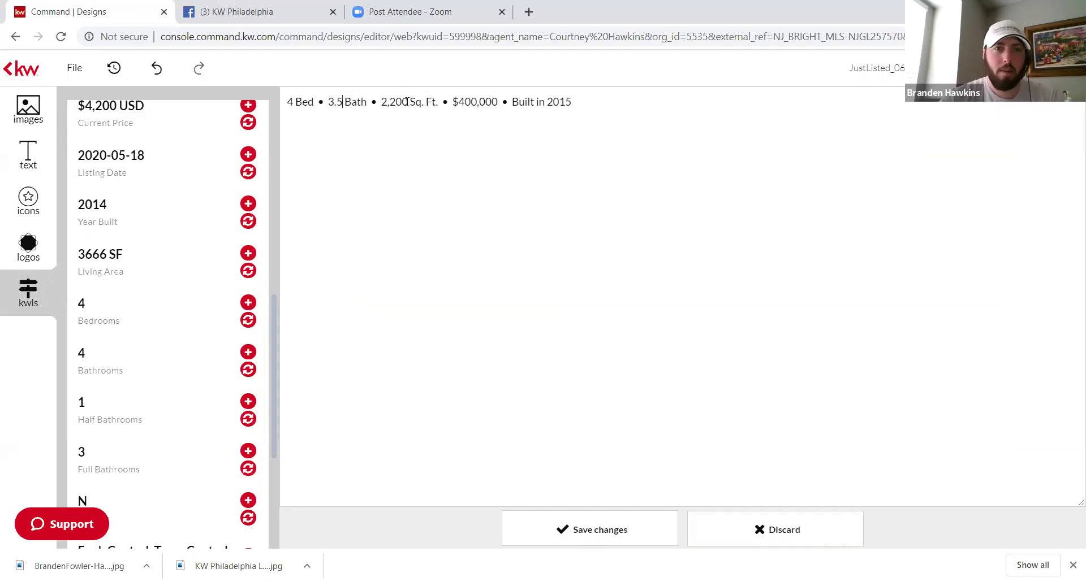
{"action": "key", "text": "BackSpace"}
{"action": "key", "text": "BackSpace"}
{"action": "key", "text": "BackSpace"}
{"action": "key", "text": "BackSpace"}
{"action": "key", "text": "BackSpace"}
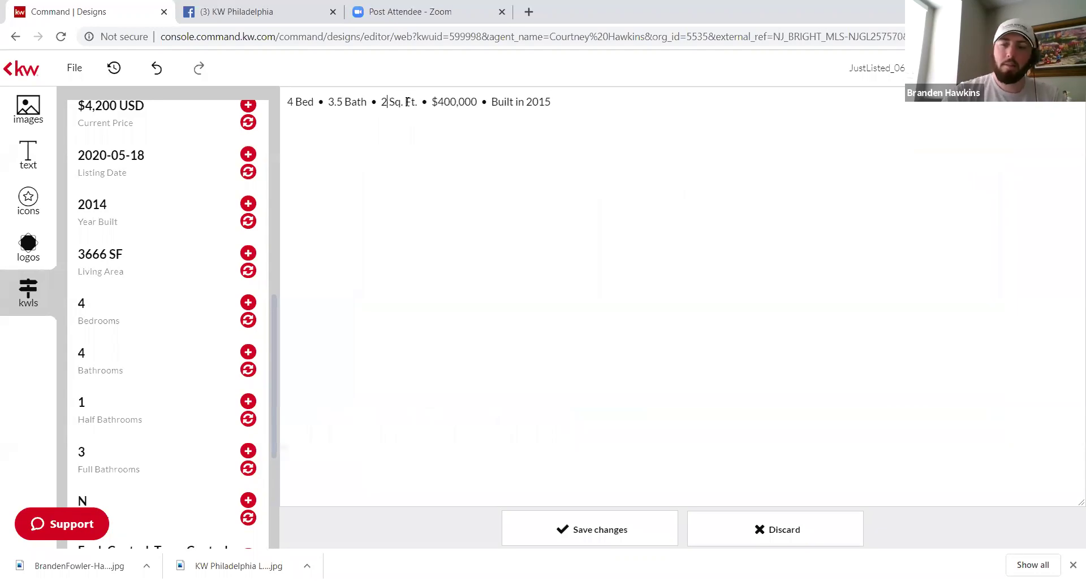
{"action": "type", "text": "3"}
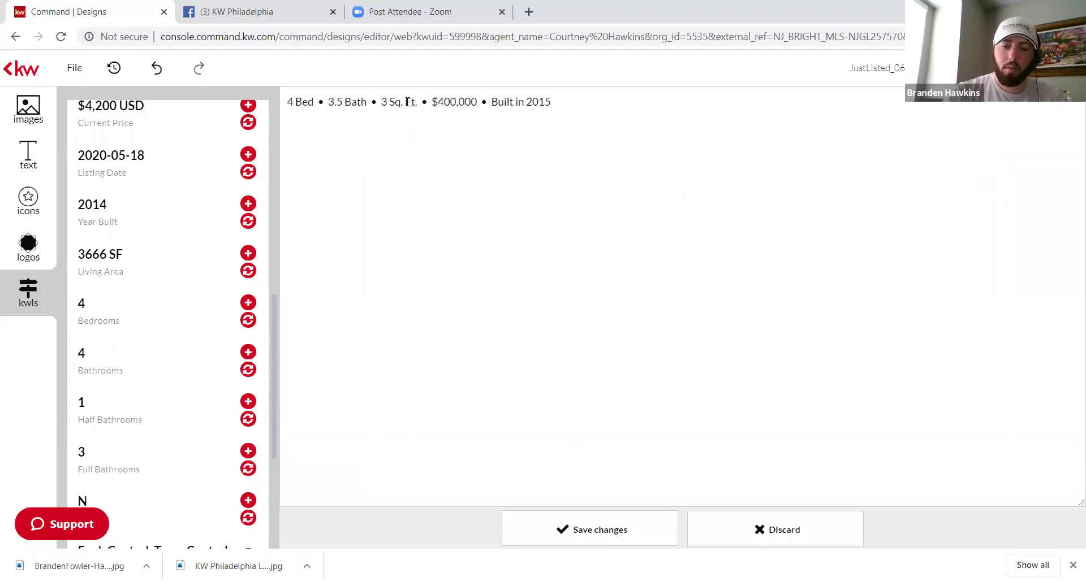
{"action": "type", "text": ",666"}
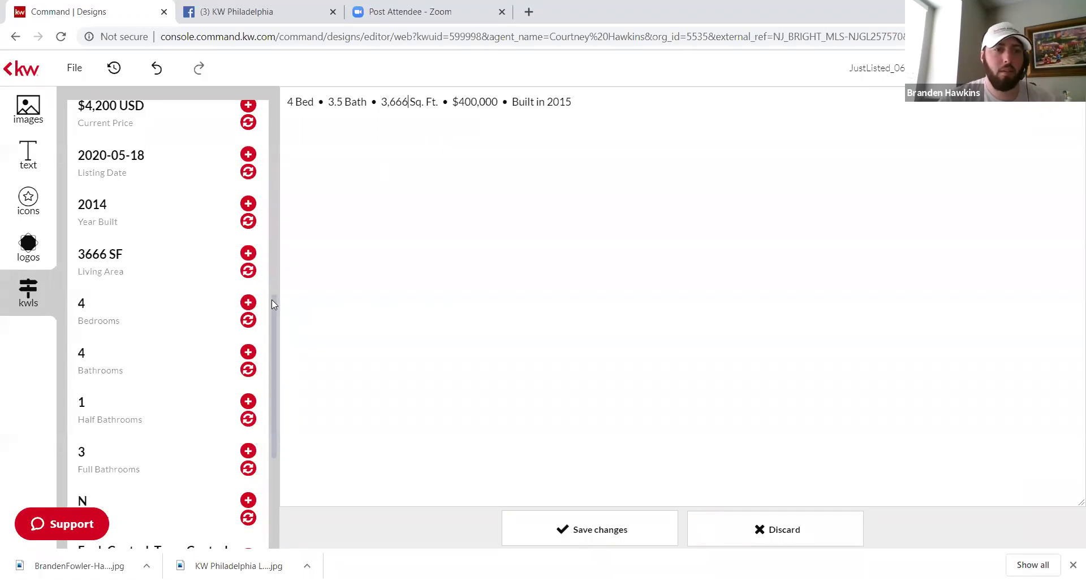
Step: Replace 'Built in 2015' with 'New Construction' at the end of the details line
{"action": "scroll", "coordinate": [274, 263], "scroll_direction": "up", "scroll_amount": 3}
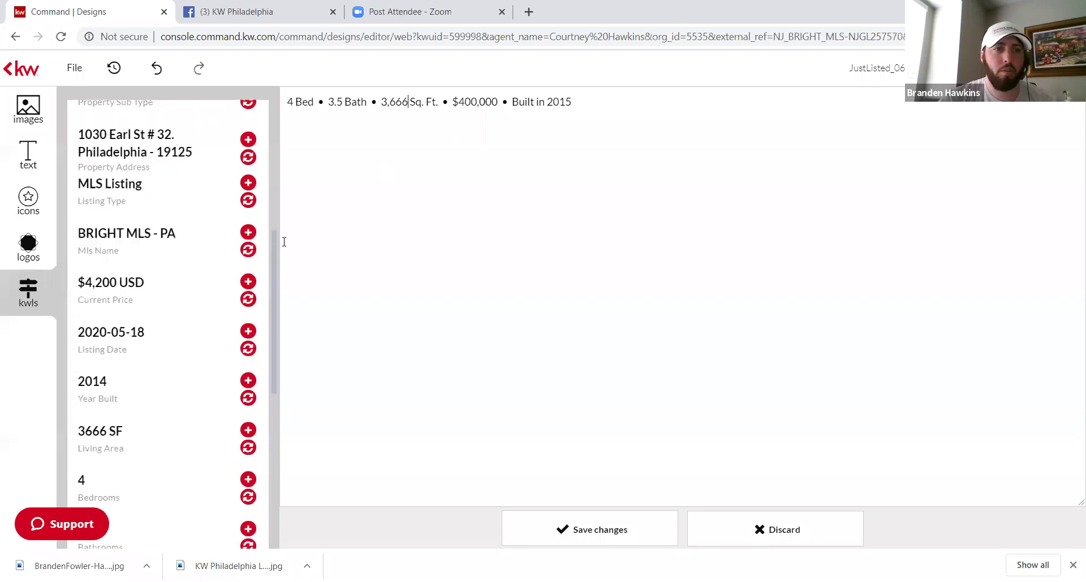
{"action": "scroll", "coordinate": [285, 222], "scroll_direction": "down", "scroll_amount": 1}
{"action": "scroll", "coordinate": [285, 223], "scroll_direction": "up", "scroll_amount": 2}
{"action": "scroll", "coordinate": [286, 243], "scroll_direction": "down", "scroll_amount": 1}
{"action": "scroll", "coordinate": [286, 252], "scroll_direction": "down", "scroll_amount": 1}
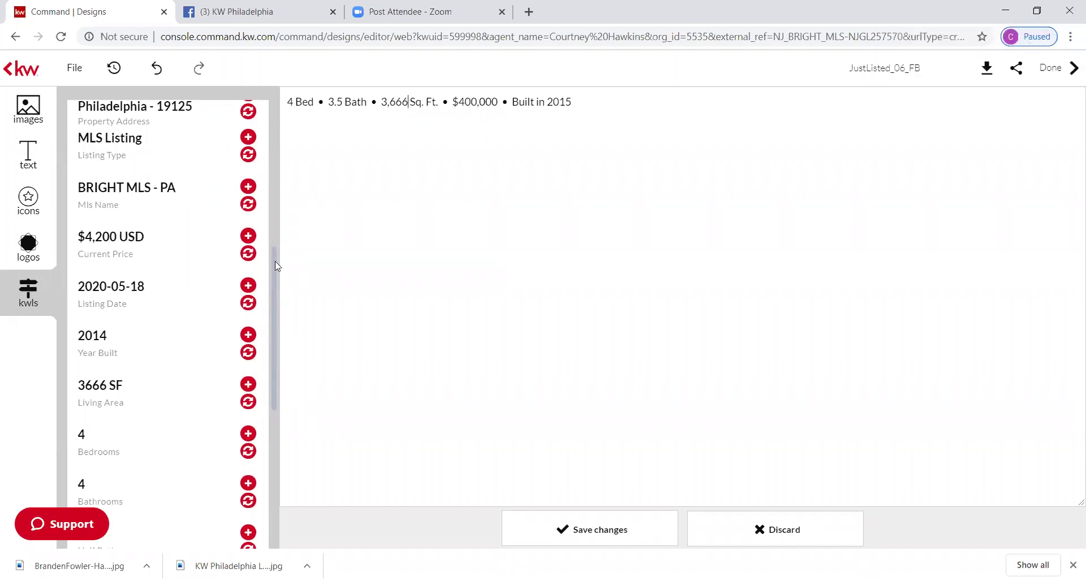
{"action": "scroll", "coordinate": [275, 262], "scroll_direction": "down", "scroll_amount": 5}
{"action": "scroll", "coordinate": [285, 396], "scroll_direction": "down", "scroll_amount": 2}
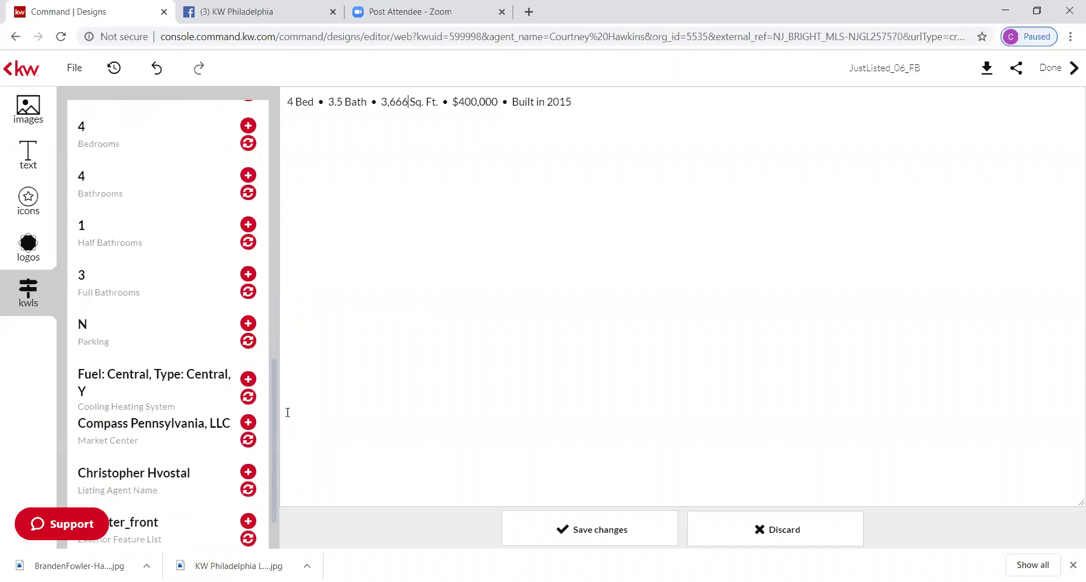
{"action": "scroll", "coordinate": [288, 368], "scroll_direction": "up", "scroll_amount": 2}
{"action": "scroll", "coordinate": [288, 349], "scroll_direction": "up", "scroll_amount": 5}
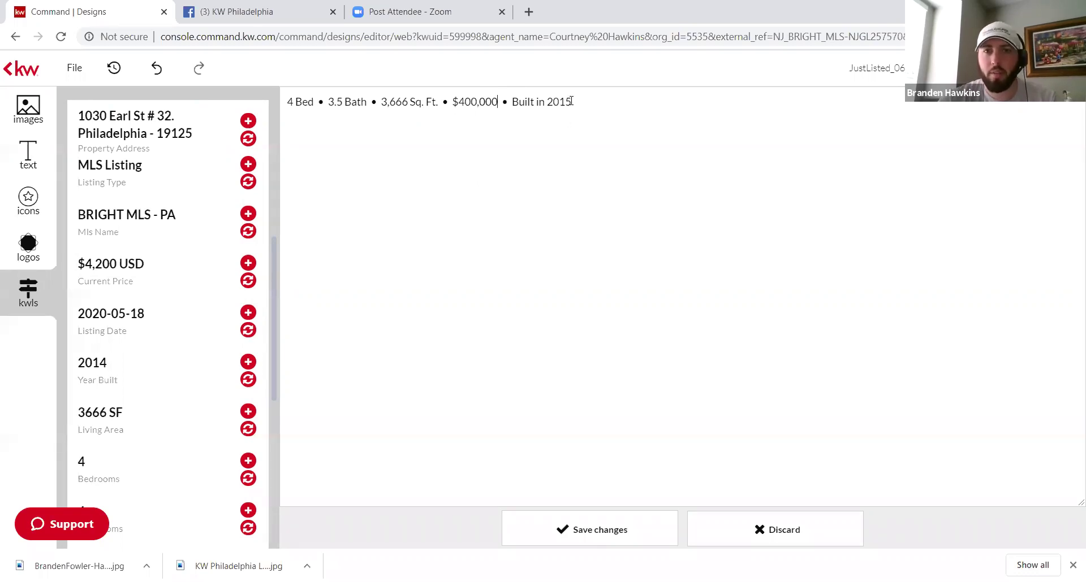
{"action": "key", "text": "BackSpace"}
{"action": "key", "text": "BackSpace"}
{"action": "key", "text": "BackSpace"}
{"action": "key", "text": "BackSpace"}
{"action": "key", "text": "BackSpace"}
{"action": "key", "text": "BackSpace"}
{"action": "key", "text": "BackSpace"}
{"action": "key", "text": "BackSpace"}
{"action": "key", "text": "BackSpace"}
{"action": "key", "text": "BackSpace"}
{"action": "key", "text": "BackSpace"}
{"action": "key", "text": "BackSpace"}
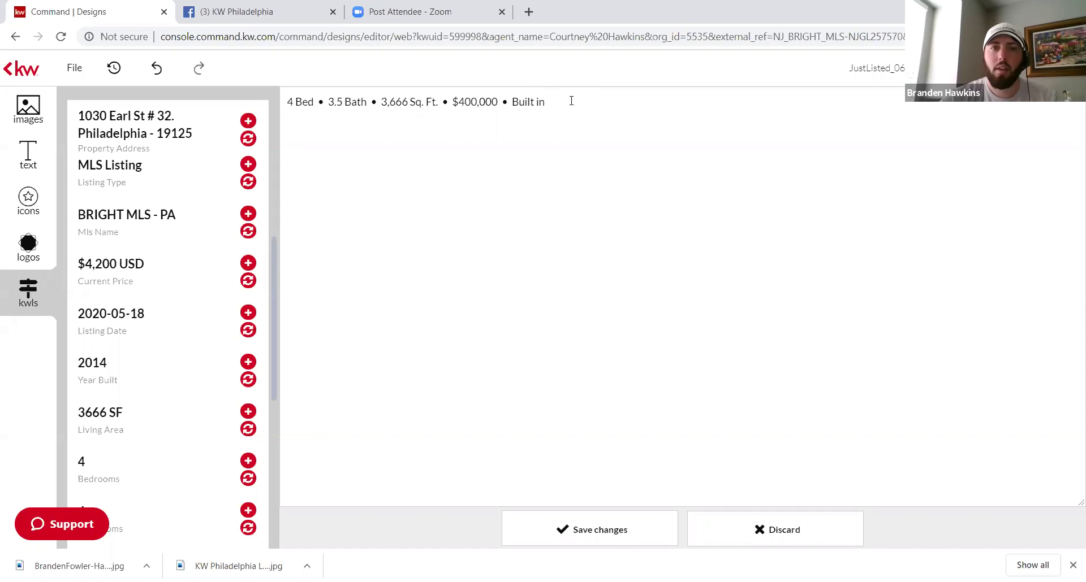
{"action": "key", "text": "BackSpace"}
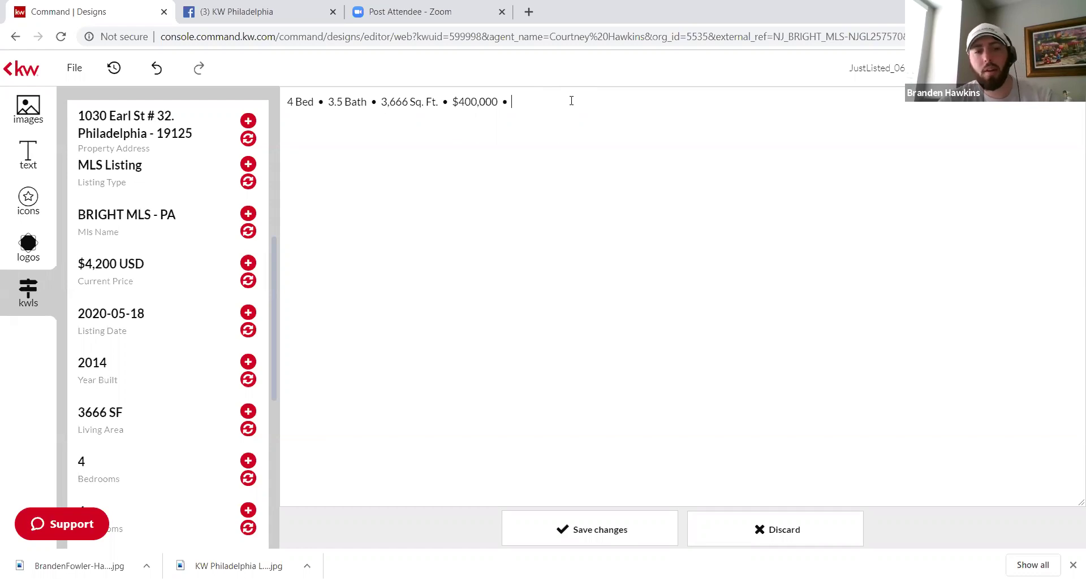
{"action": "type", "text": "New Con"}
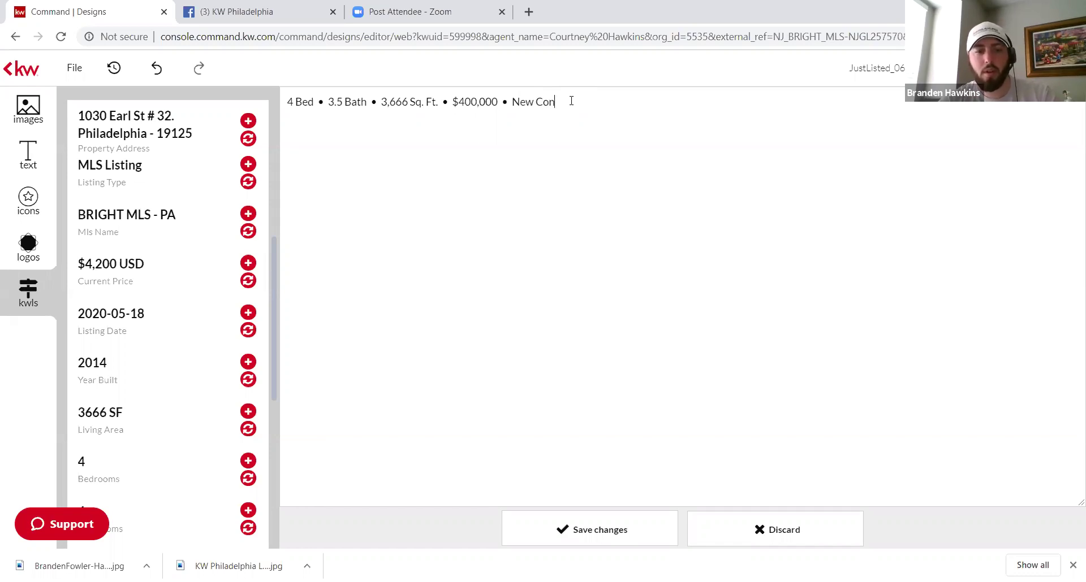
{"action": "type", "text": "struction"}
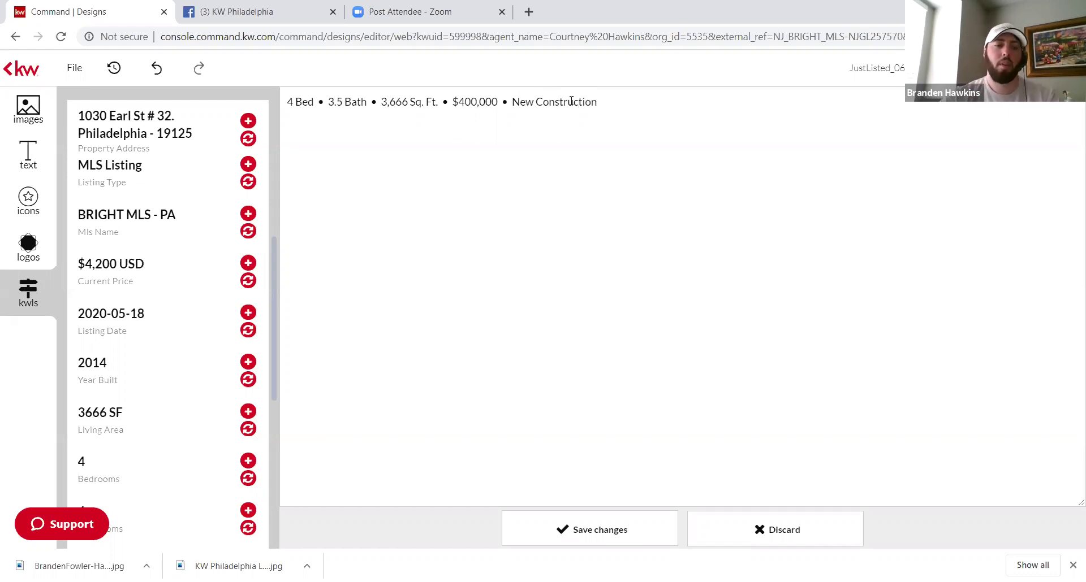
Step: Save the edited details line and widen its text box slightly
{"action": "left_click", "coordinate": [559, 529]}
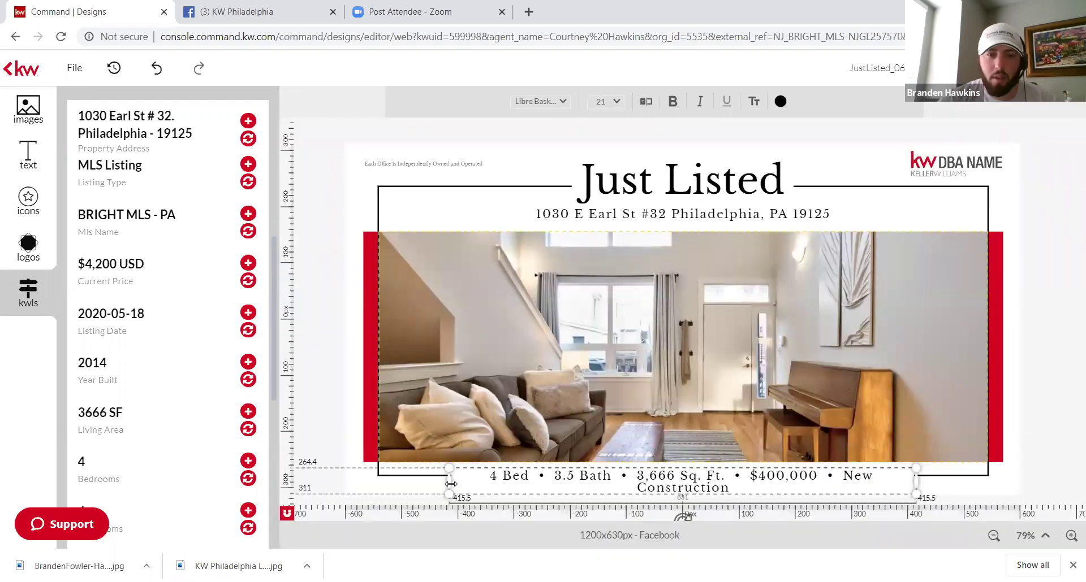
{"action": "mouse_move", "coordinate": [450, 484]}
{"action": "left_mouse_down"}
{"action": "mouse_move", "coordinate": [436, 484]}
{"action": "mouse_move", "coordinate": [447, 484]}
{"action": "left_mouse_up"}
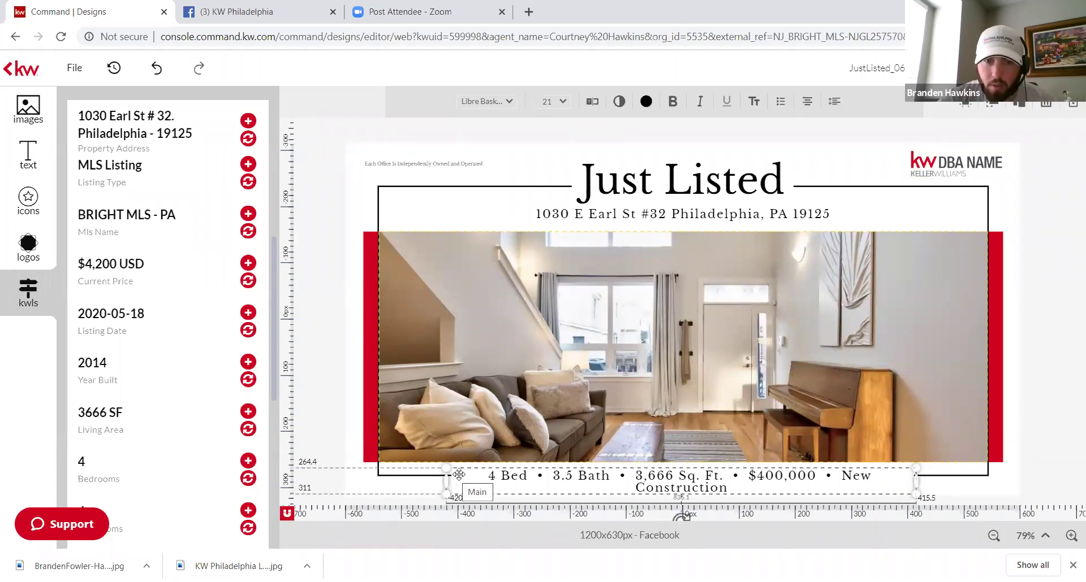
{"action": "left_click", "coordinate": [416, 487]}
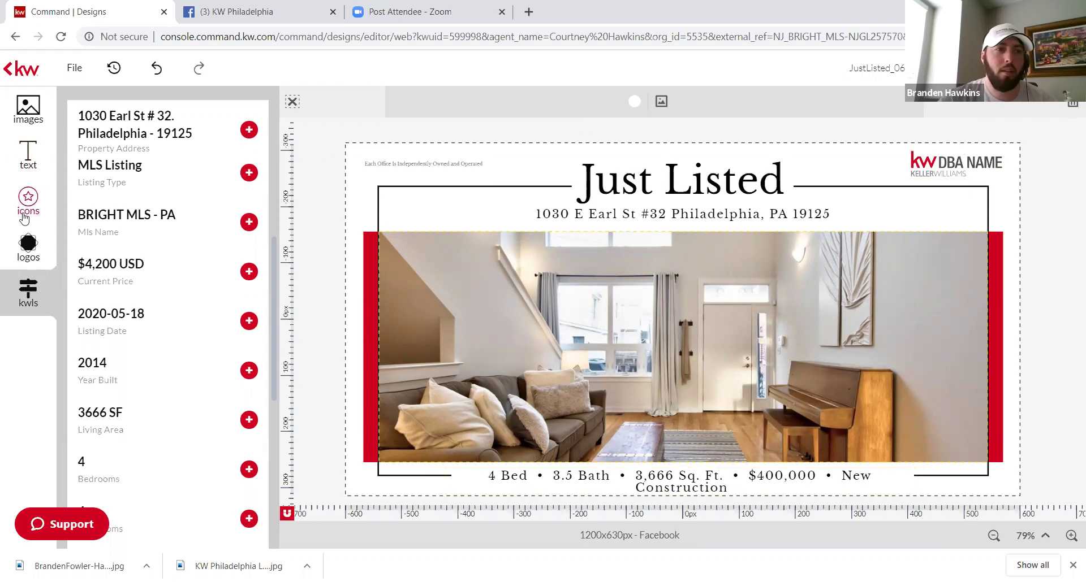
Step: Place the KW Philadelphia logo at the top right and nudge it slightly lower
{"action": "left_click", "coordinate": [30, 243]}
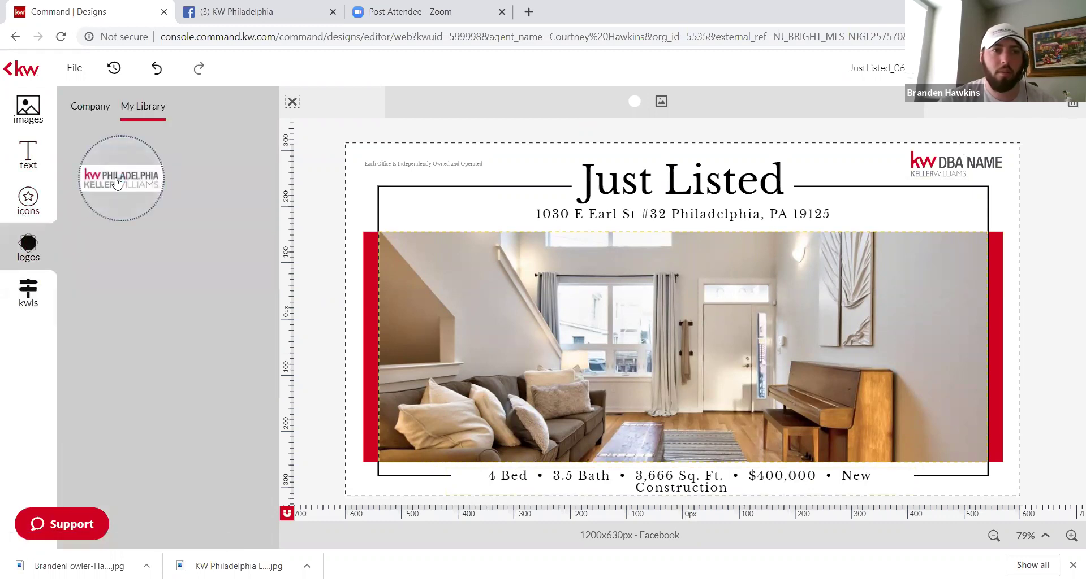
{"action": "left_click_drag", "start_coordinate": [117, 182], "coordinate": [876, 181]}
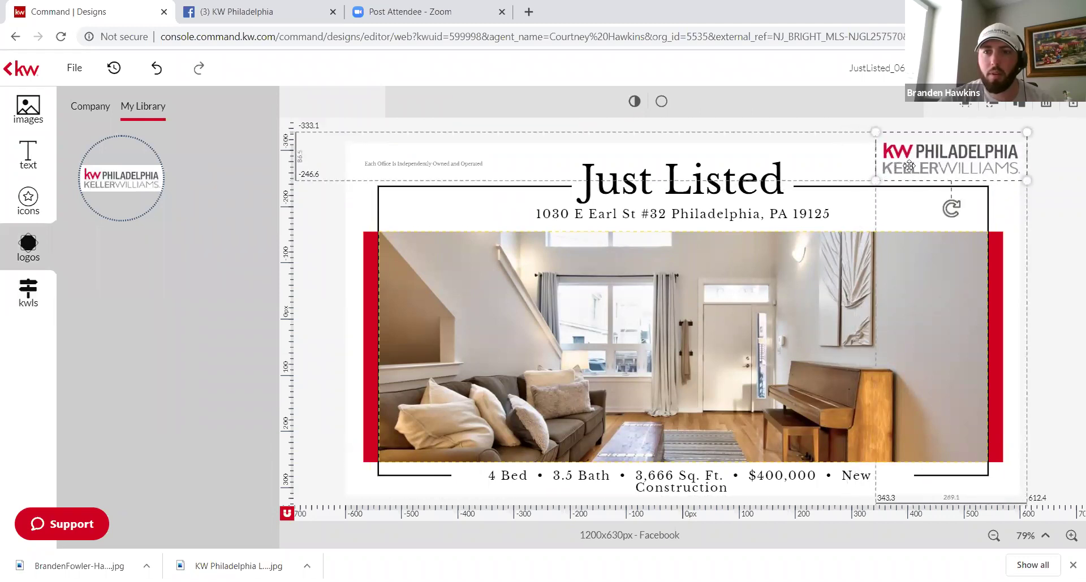
{"action": "left_click_drag", "start_coordinate": [950, 164], "coordinate": [950, 166]}
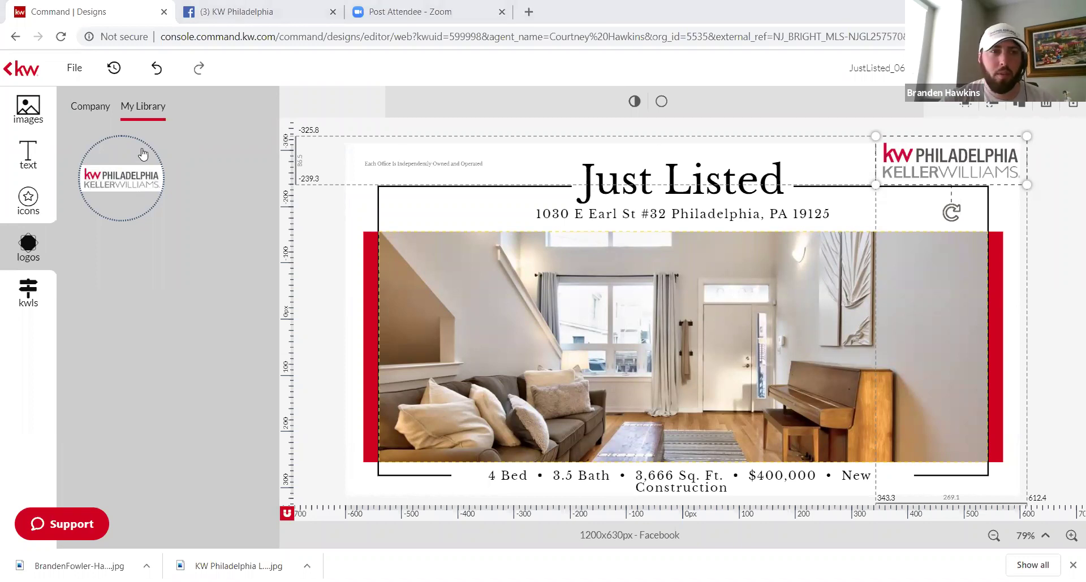
{"action": "mouse_move", "coordinate": [150, 145]}
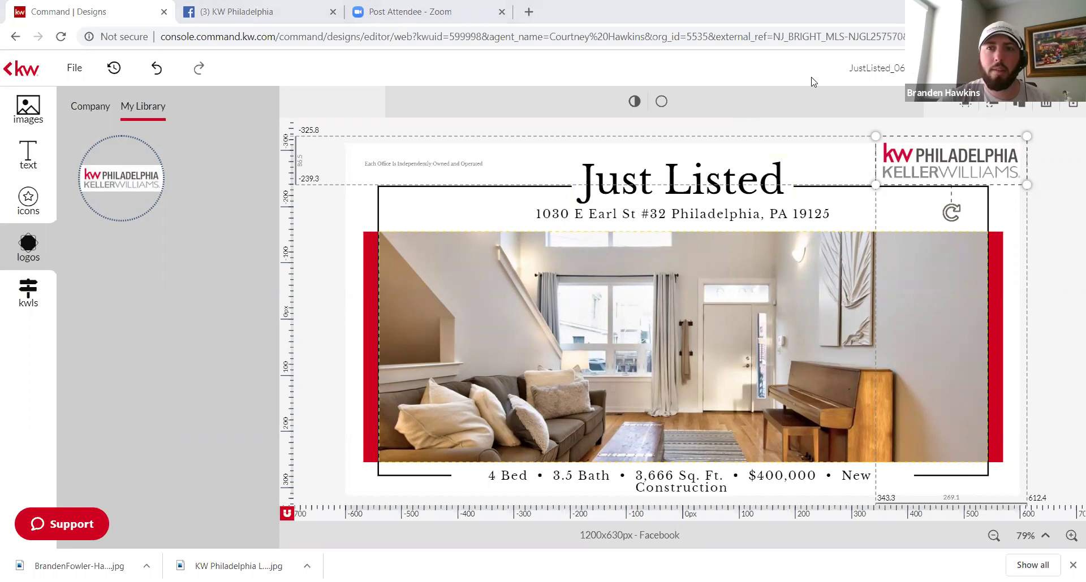
Step: Leave the editor without saving and view the KW App's My App templates
{"action": "left_click", "coordinate": [6, 70]}
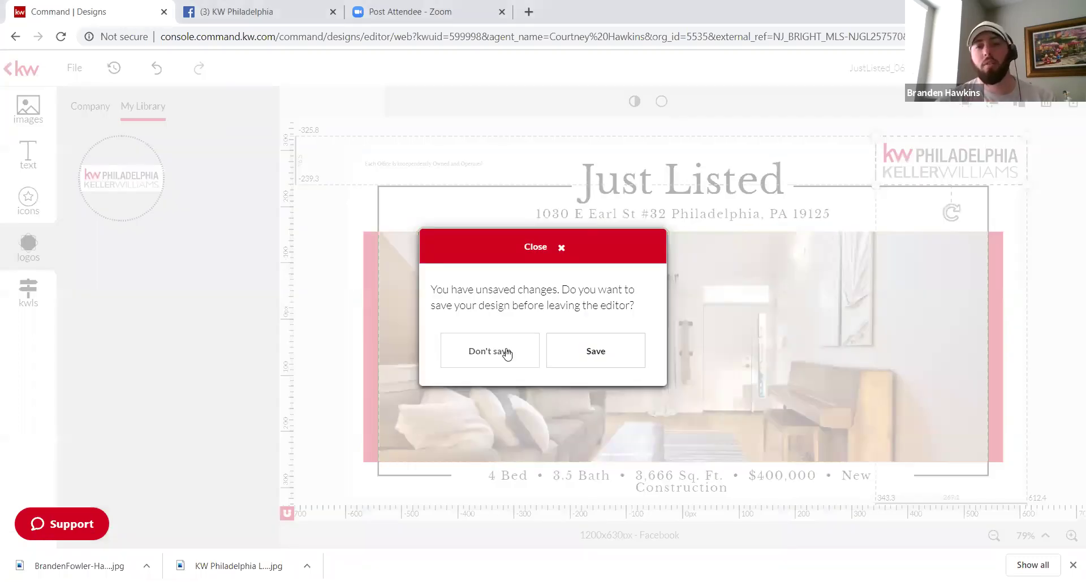
{"action": "left_click", "coordinate": [507, 354]}
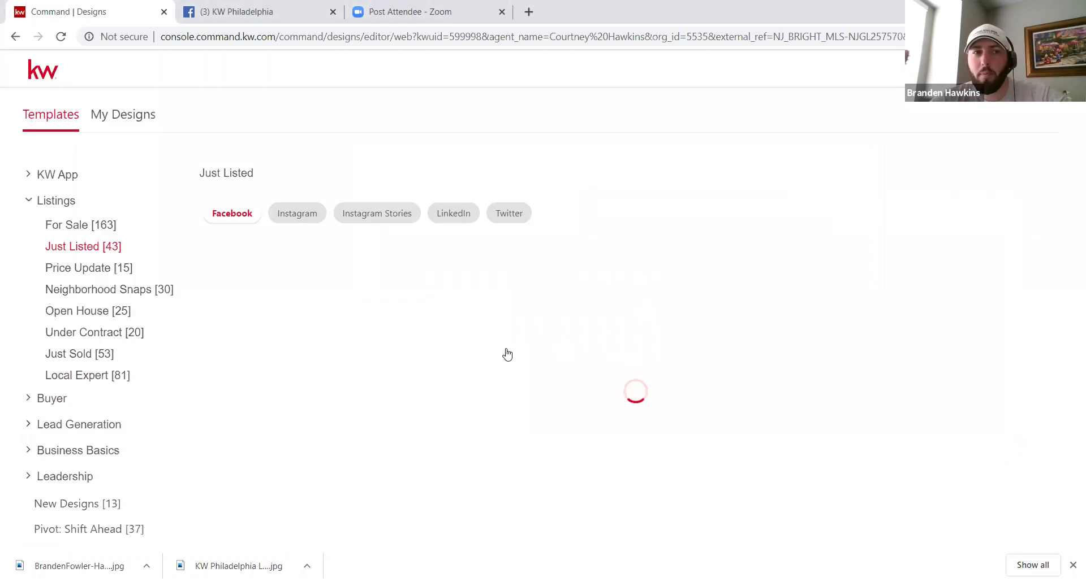
{"action": "left_click", "coordinate": [67, 177]}
{"action": "left_click", "coordinate": [74, 199]}
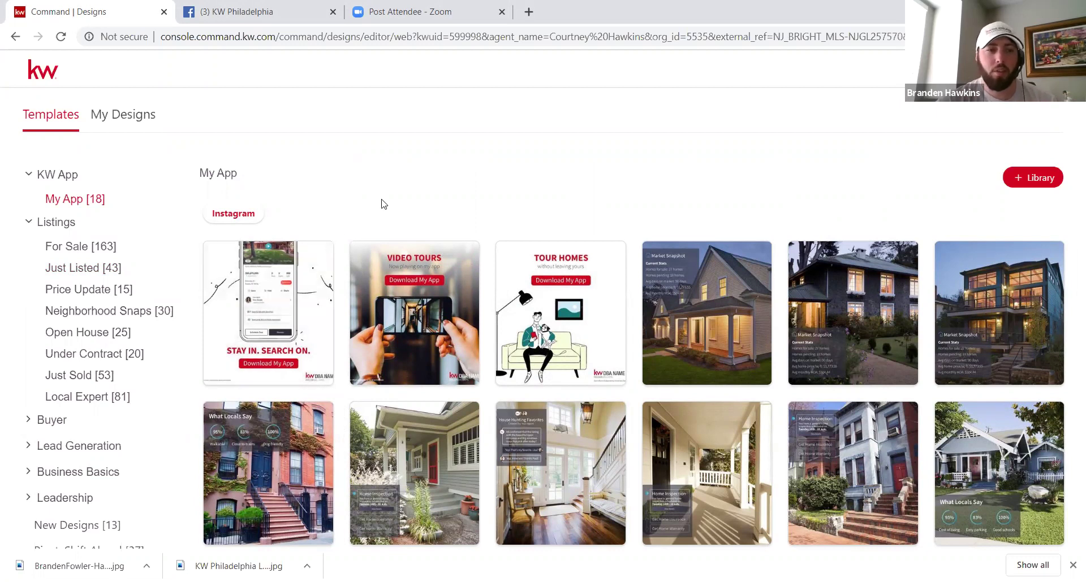
Step: Browse Local Expert Instagram and Stories templates and For Sale templates, then return to My Design Templates
{"action": "left_click", "coordinate": [80, 397]}
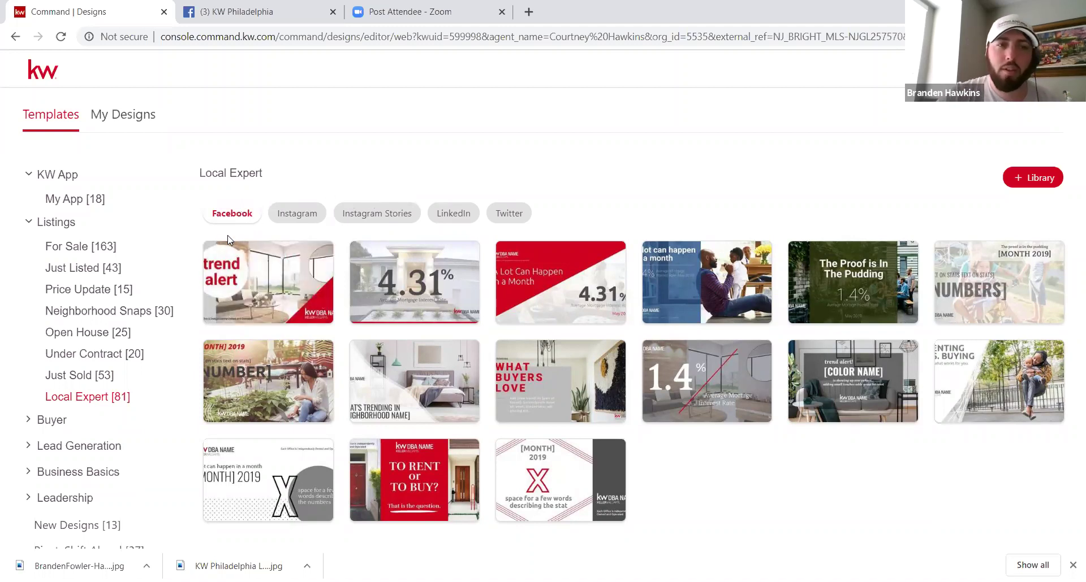
{"action": "left_click", "coordinate": [293, 213]}
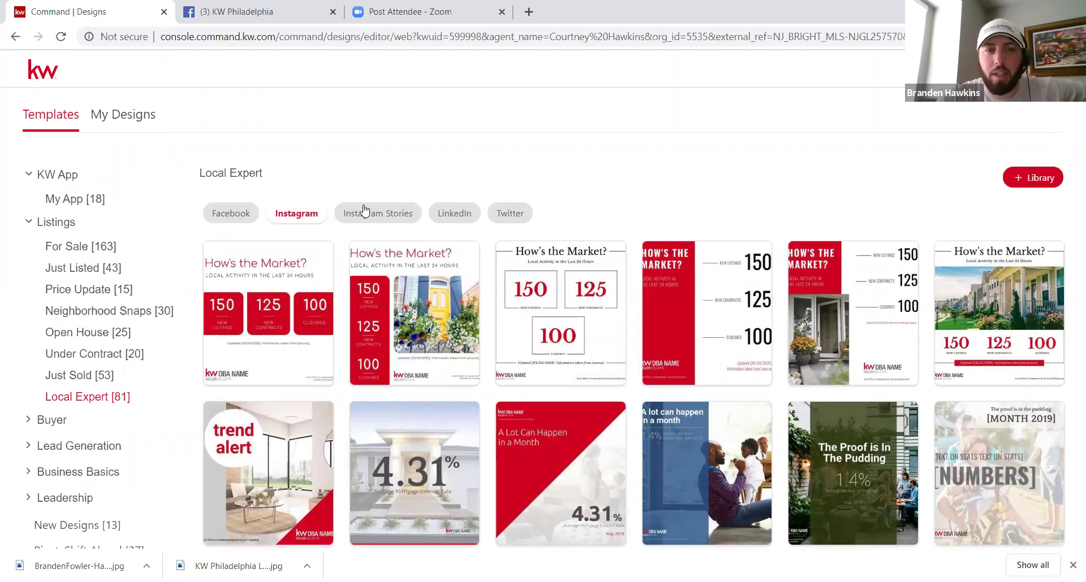
{"action": "left_click", "coordinate": [371, 219]}
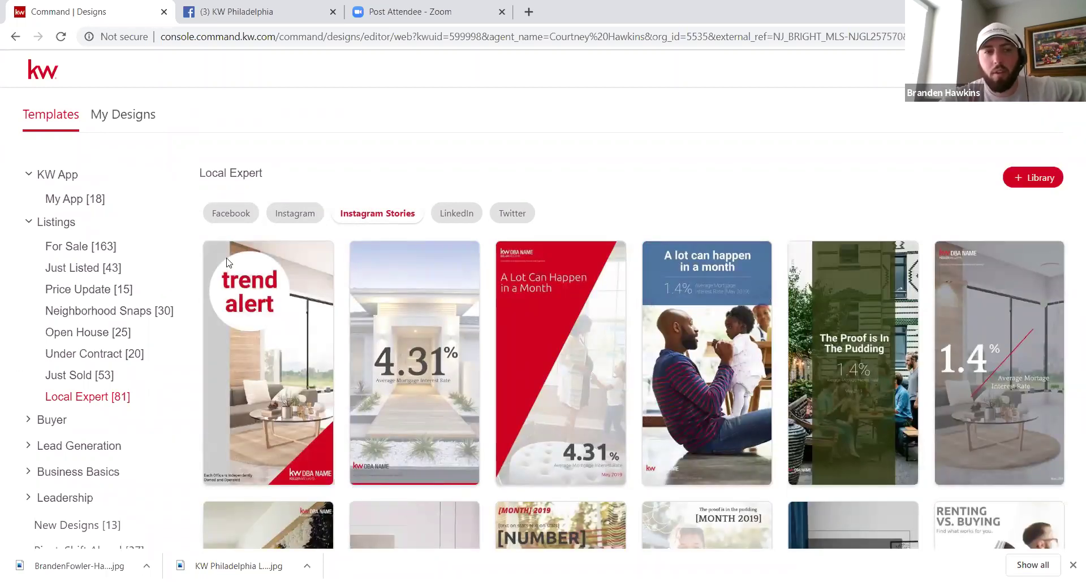
{"action": "left_click", "coordinate": [75, 248]}
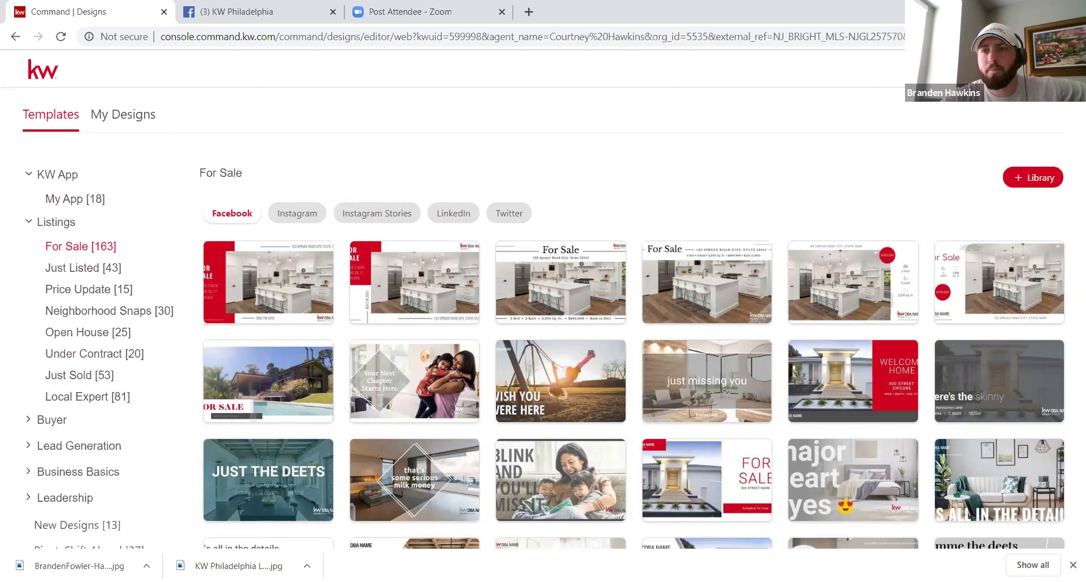
{"action": "left_click", "coordinate": [51, 114]}
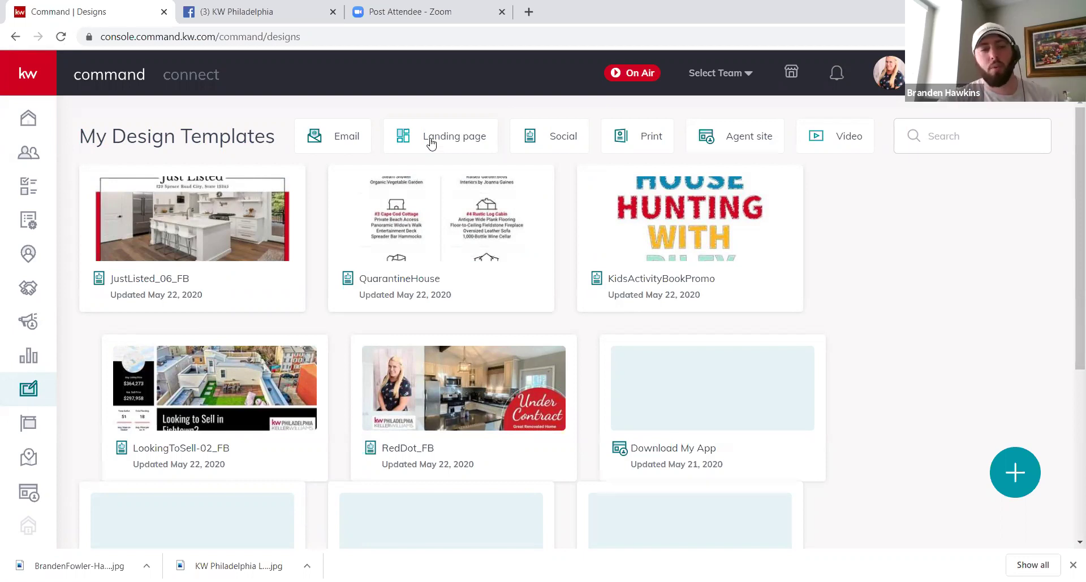
{"action": "left_click", "coordinate": [431, 143]}
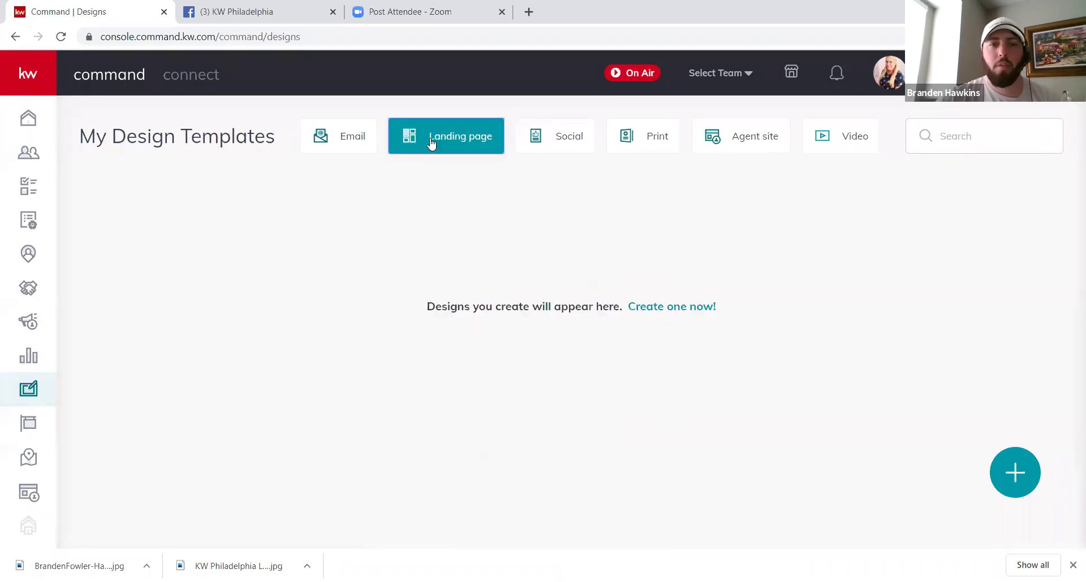
{"action": "left_click", "coordinate": [662, 314]}
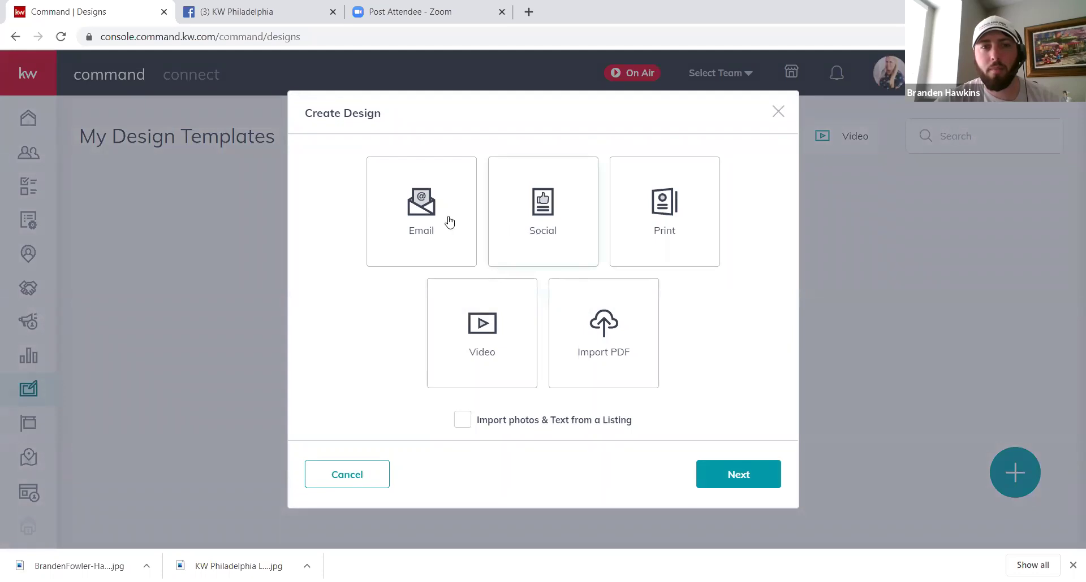
{"action": "left_click", "coordinate": [570, 236]}
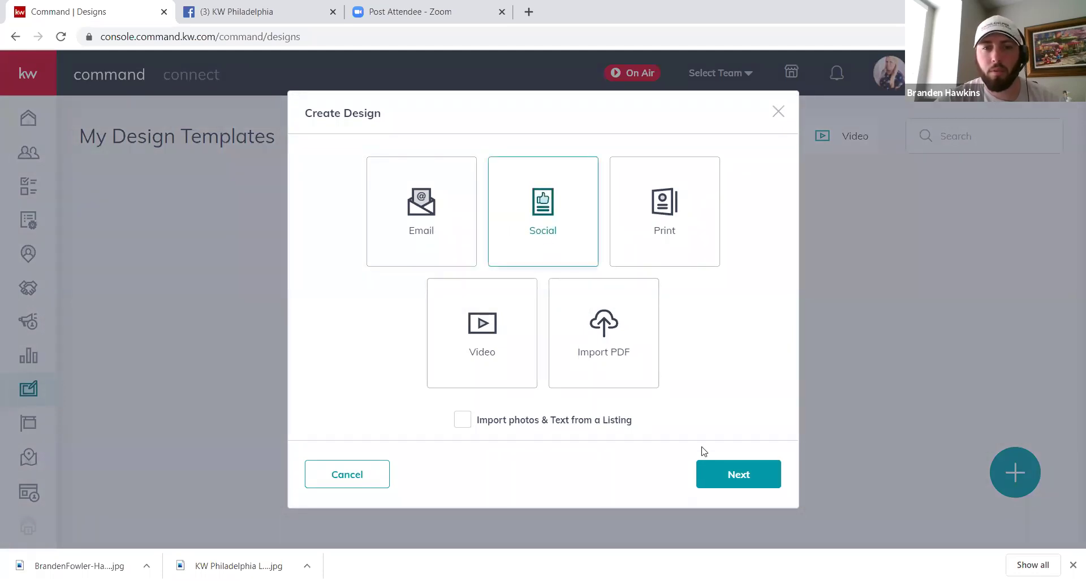
{"action": "left_click", "coordinate": [729, 477]}
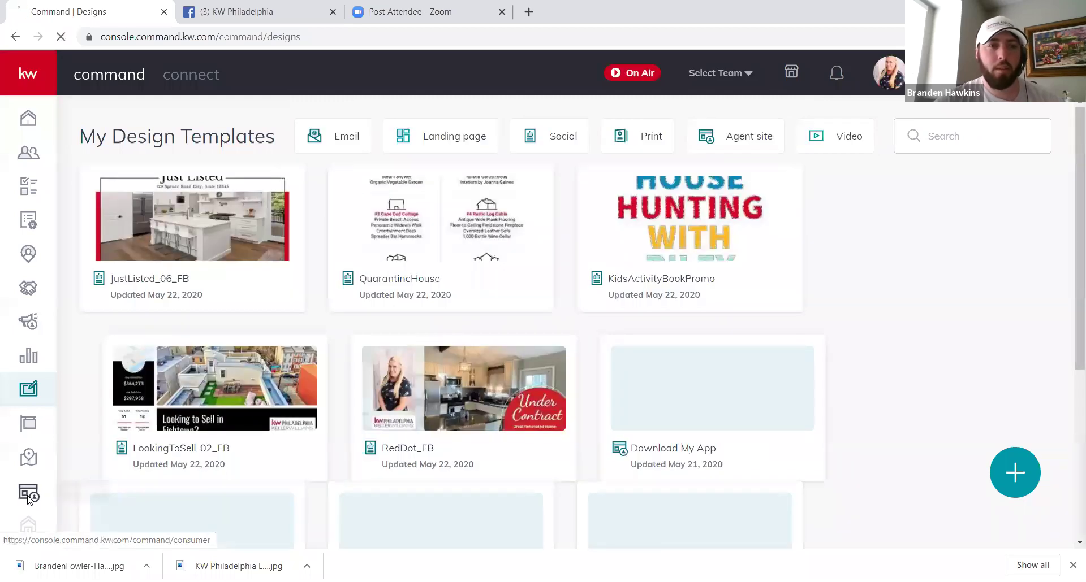
Step: Open the Consumer landing pages and start creating a new site
{"action": "left_click", "coordinate": [28, 499]}
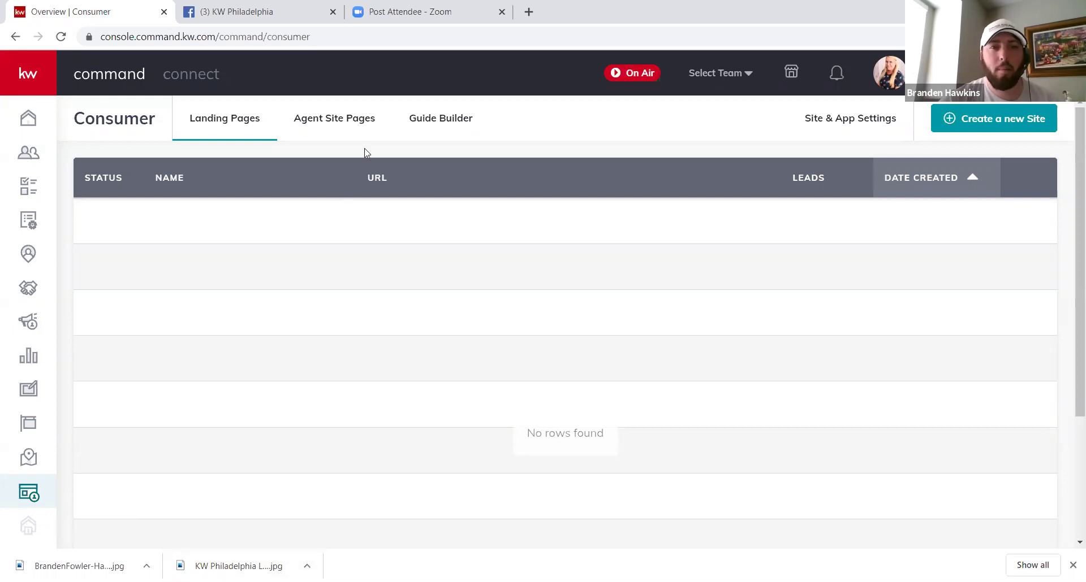
{"action": "left_click", "coordinate": [1004, 120]}
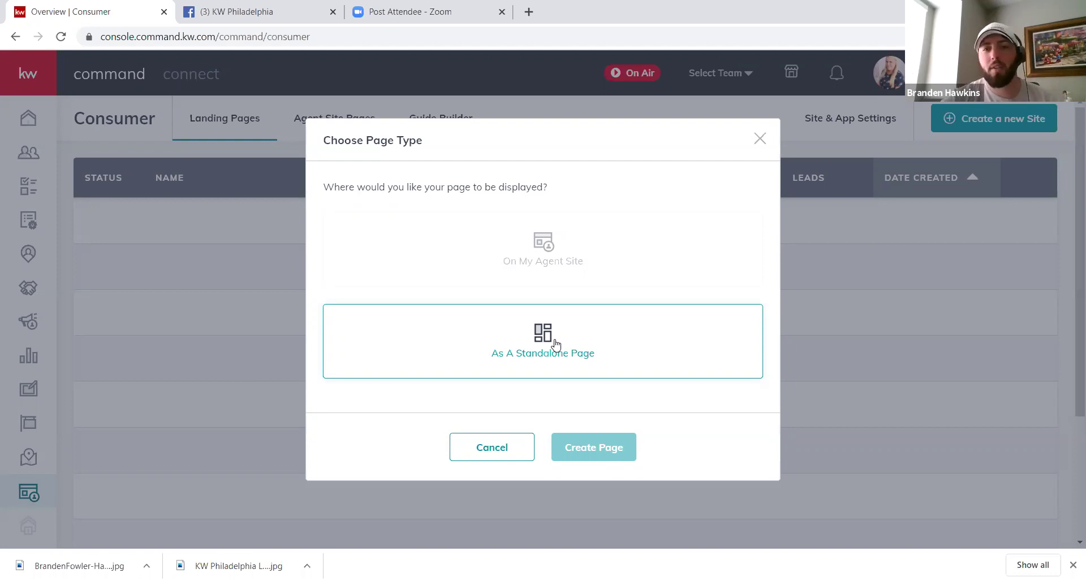
Step: Choose As A Standalone Page and create the landing page
{"action": "left_click", "coordinate": [556, 344]}
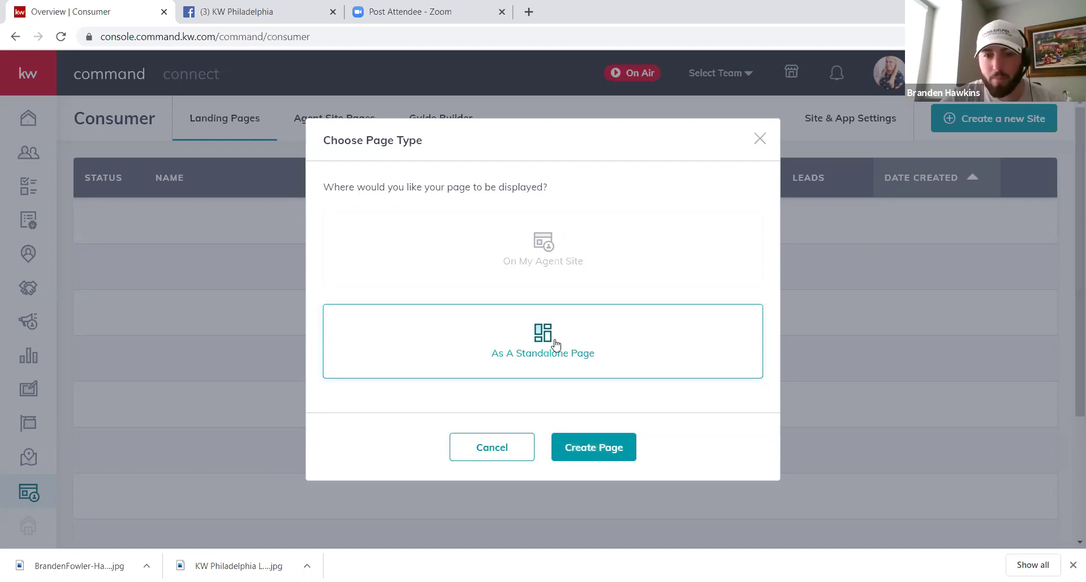
{"action": "left_click", "coordinate": [594, 444]}
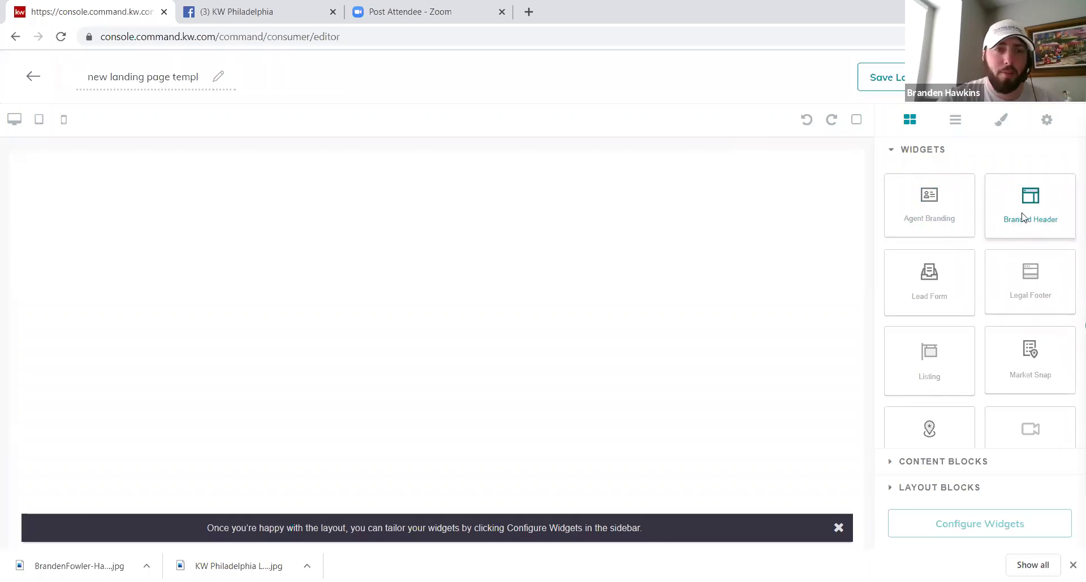
Step: Add an agent branding header with KW logo, contact details and photo to the page
{"action": "left_click", "coordinate": [1022, 216]}
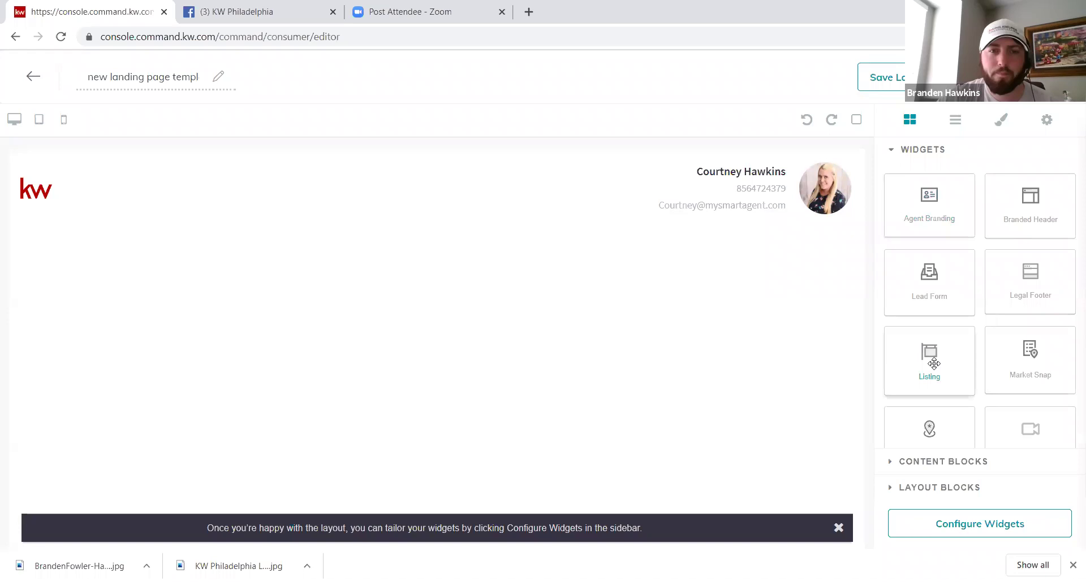
Step: Place a Listing widget on the canvas directly below the branded header
{"action": "left_click_drag", "start_coordinate": [933, 364], "coordinate": [448, 330]}
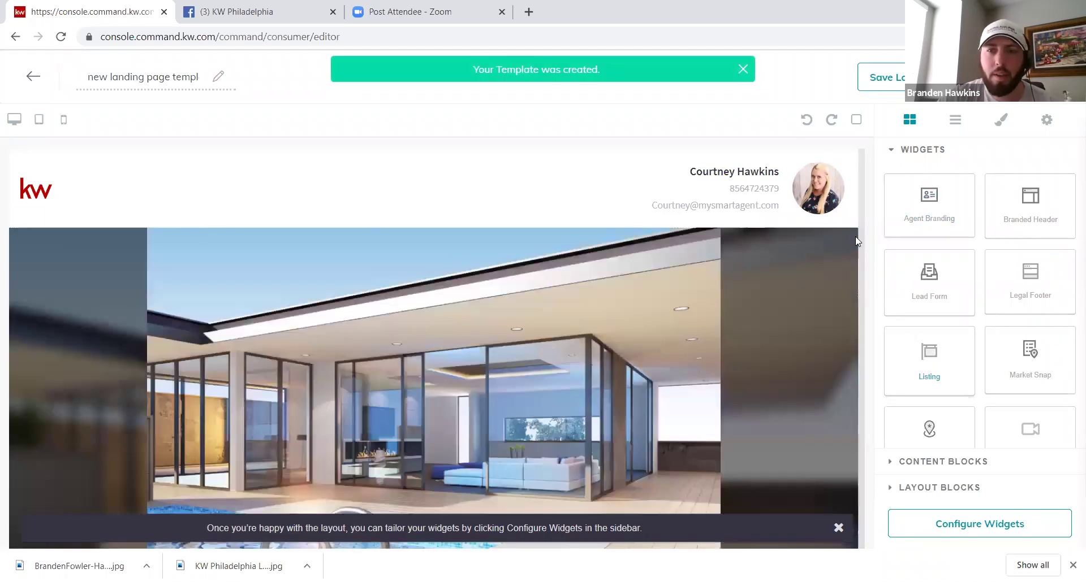
{"action": "scroll", "coordinate": [860, 241], "scroll_direction": "down", "scroll_amount": 6}
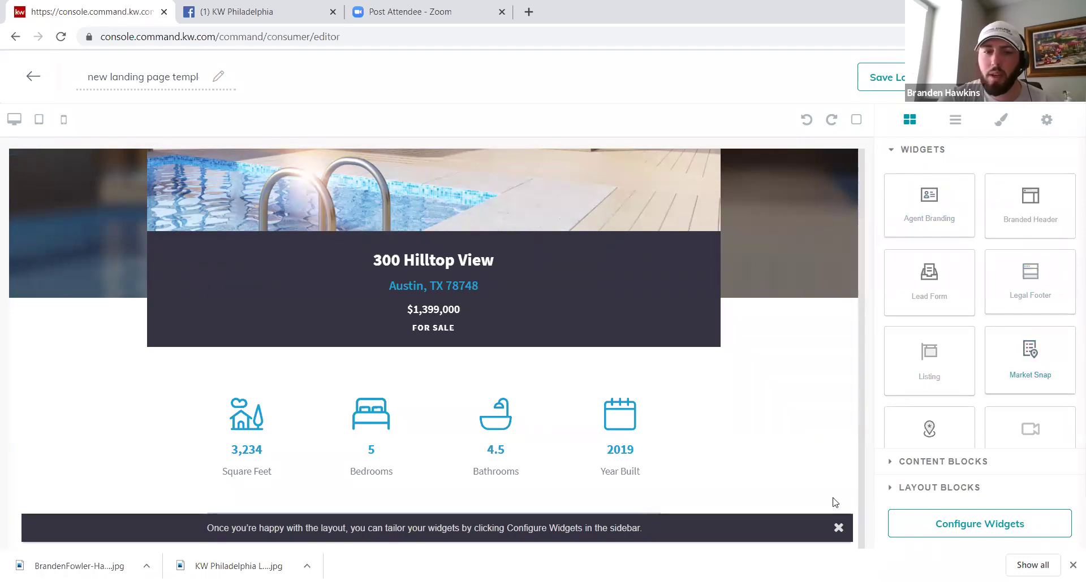
{"action": "left_click", "coordinate": [838, 528]}
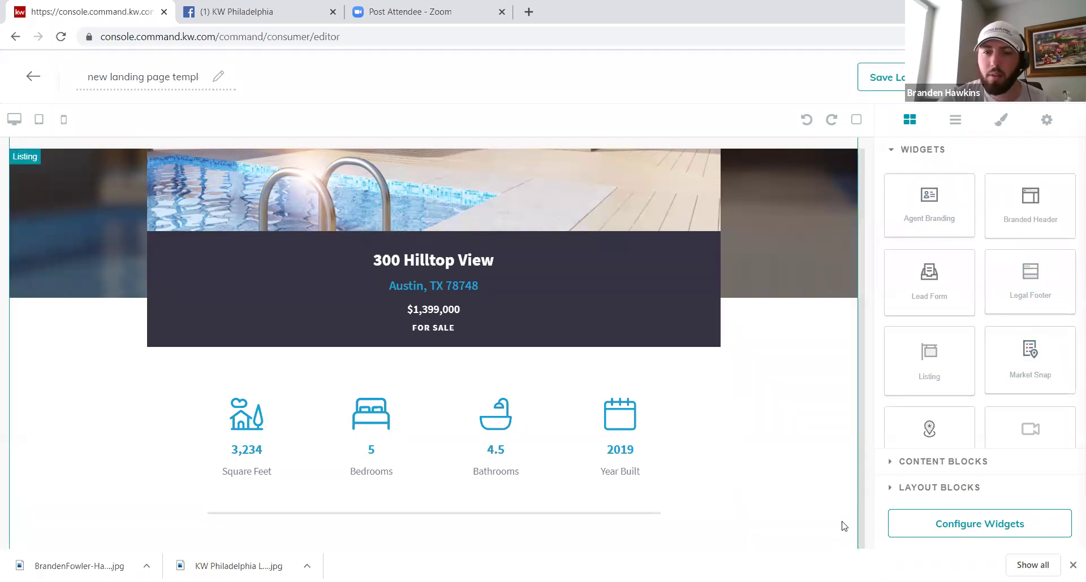
{"action": "scroll", "coordinate": [864, 486], "scroll_direction": "down", "scroll_amount": 15}
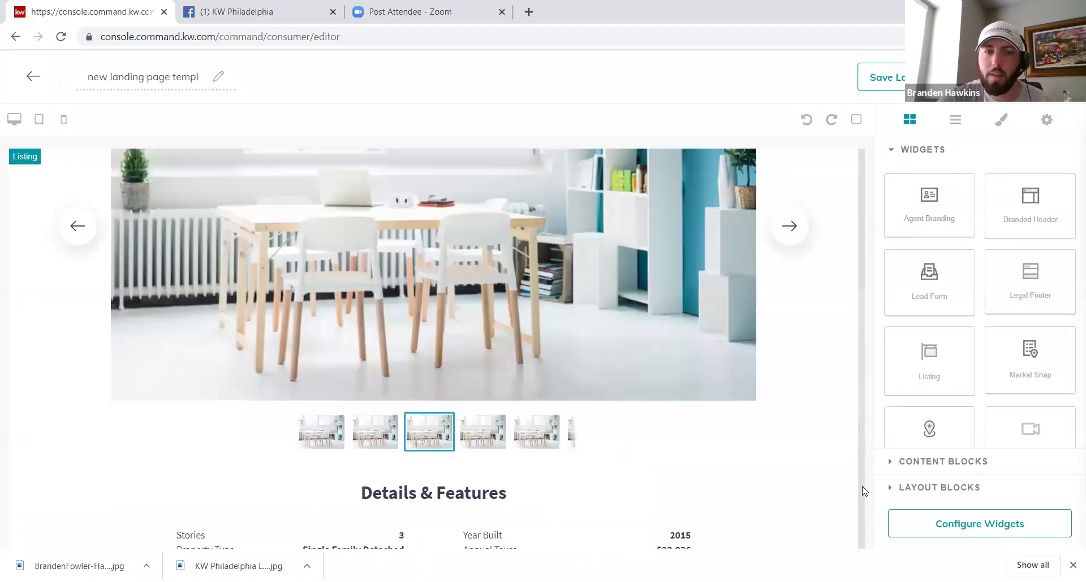
{"action": "left_click", "coordinate": [712, 257]}
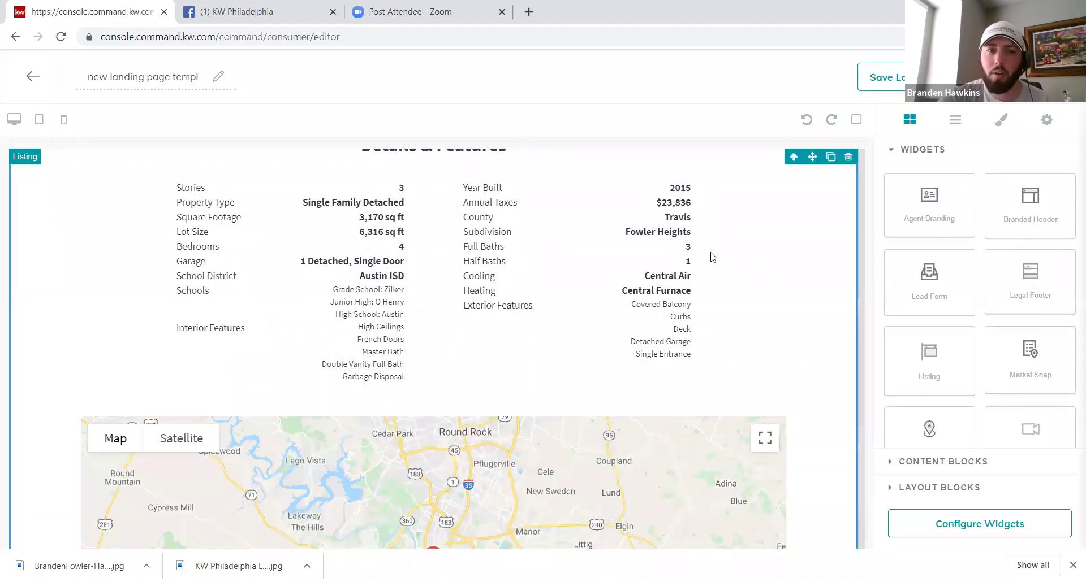
{"action": "scroll", "coordinate": [712, 257], "scroll_direction": "up", "scroll_amount": 3}
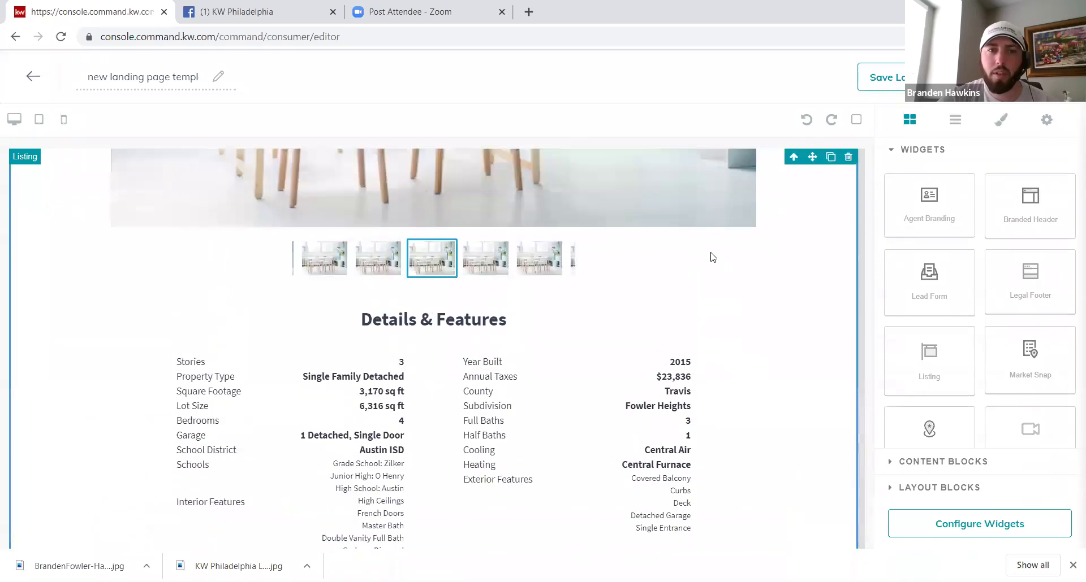
{"action": "scroll", "coordinate": [711, 257], "scroll_direction": "up", "scroll_amount": 7}
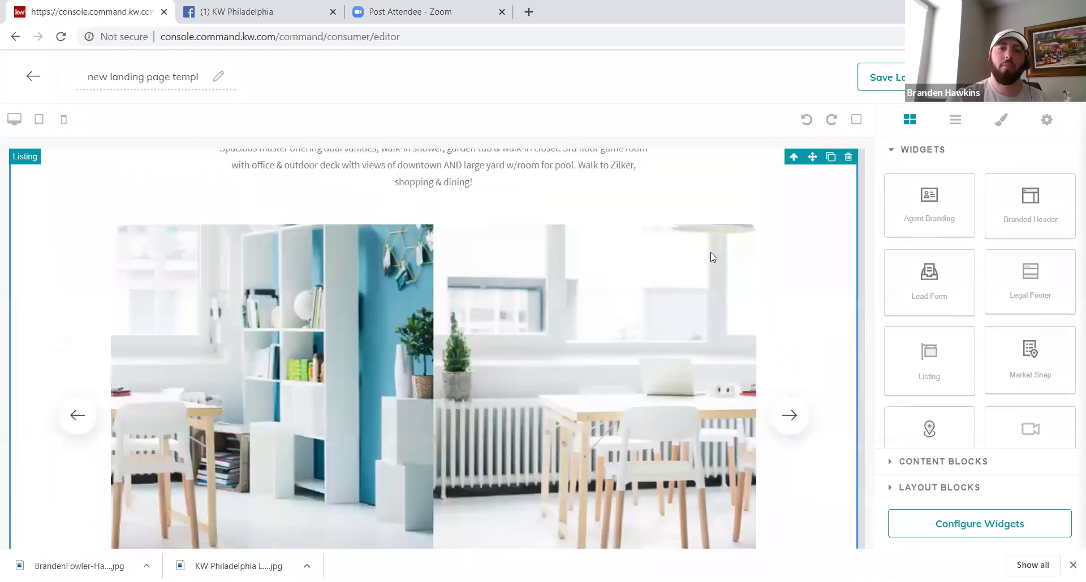
{"action": "scroll", "coordinate": [710, 252], "scroll_direction": "down", "scroll_amount": 1}
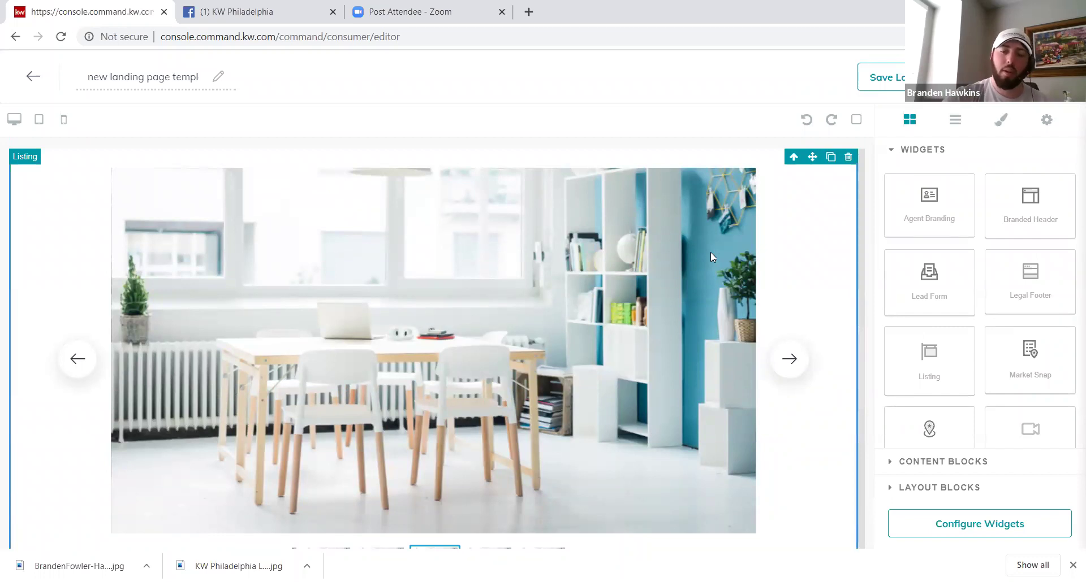
{"action": "scroll", "coordinate": [710, 253], "scroll_direction": "down", "scroll_amount": 2}
{"action": "scroll", "coordinate": [710, 252], "scroll_direction": "up", "scroll_amount": 3}
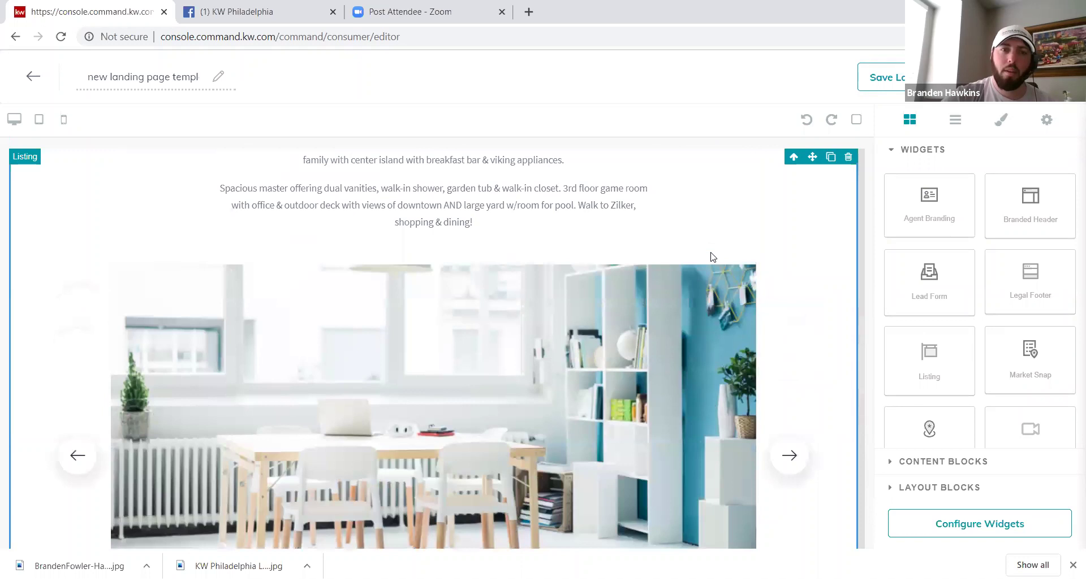
{"action": "scroll", "coordinate": [710, 257], "scroll_direction": "up", "scroll_amount": 4}
{"action": "scroll", "coordinate": [710, 257], "scroll_direction": "down", "scroll_amount": 2}
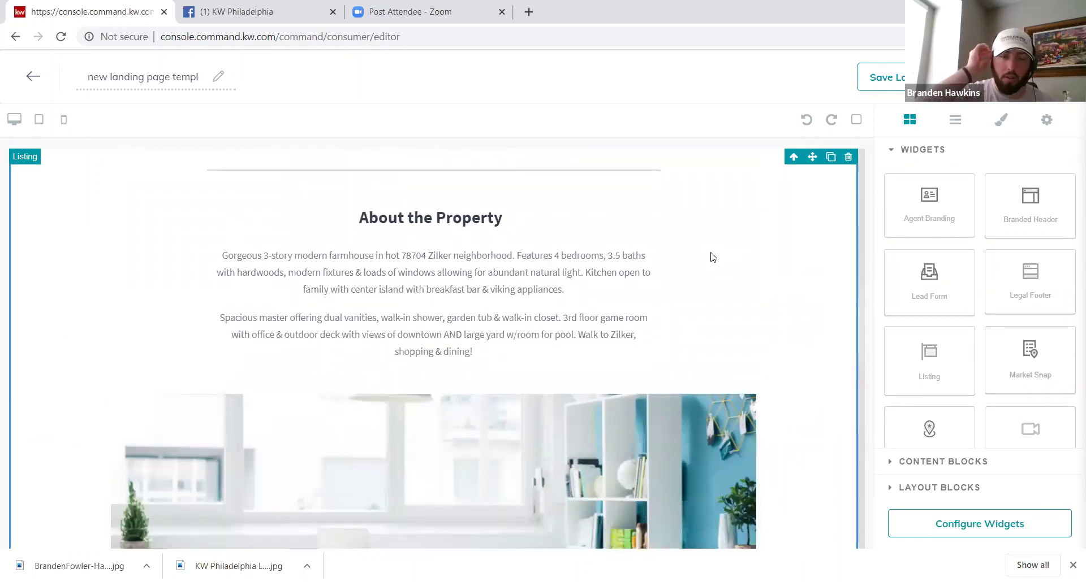
{"action": "scroll", "coordinate": [713, 258], "scroll_direction": "down", "scroll_amount": 1}
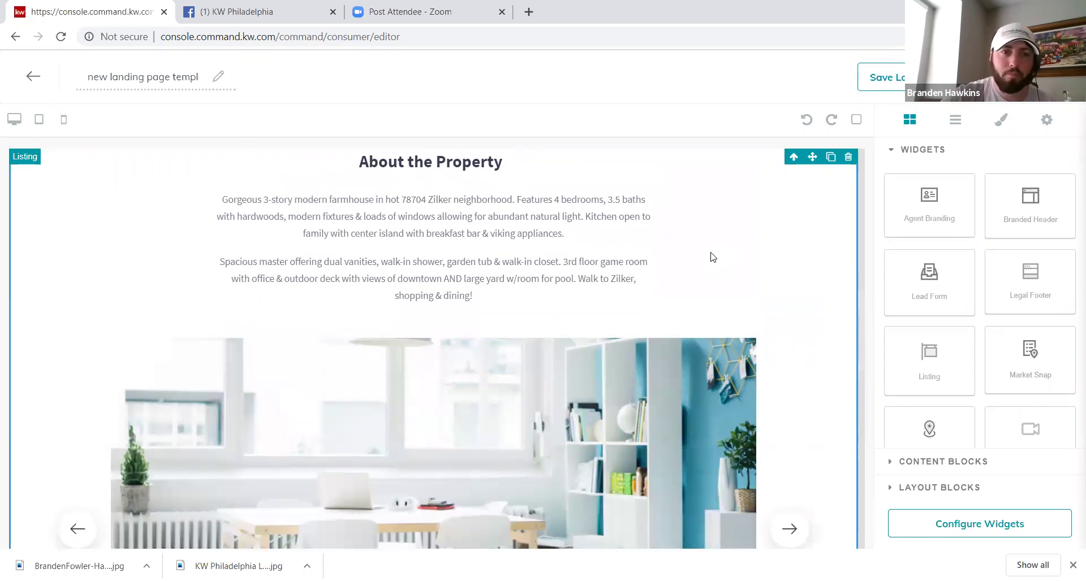
{"action": "scroll", "coordinate": [711, 257], "scroll_direction": "down", "scroll_amount": 6}
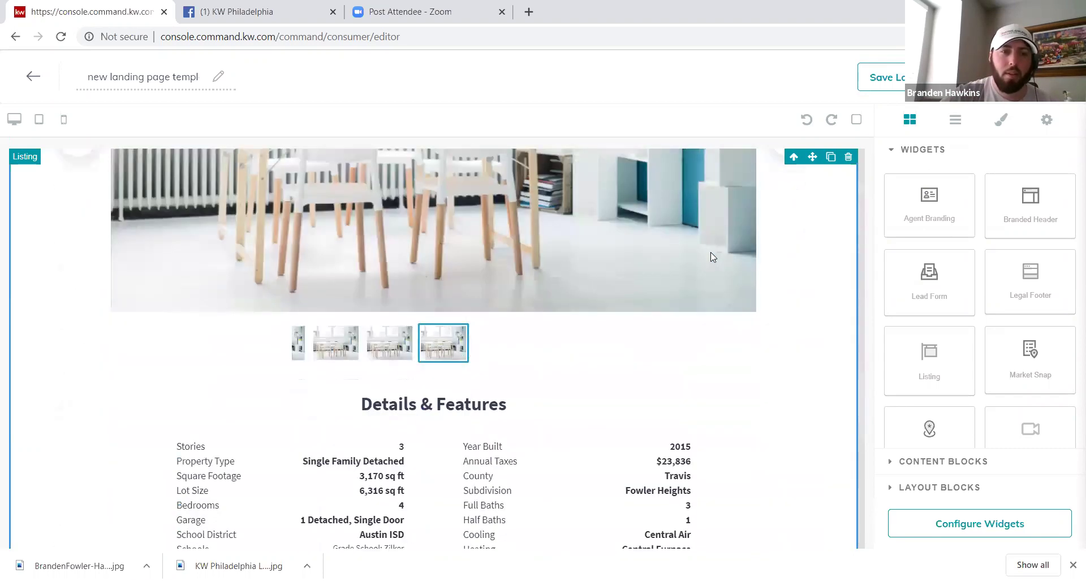
{"action": "scroll", "coordinate": [711, 258], "scroll_direction": "down", "scroll_amount": 5}
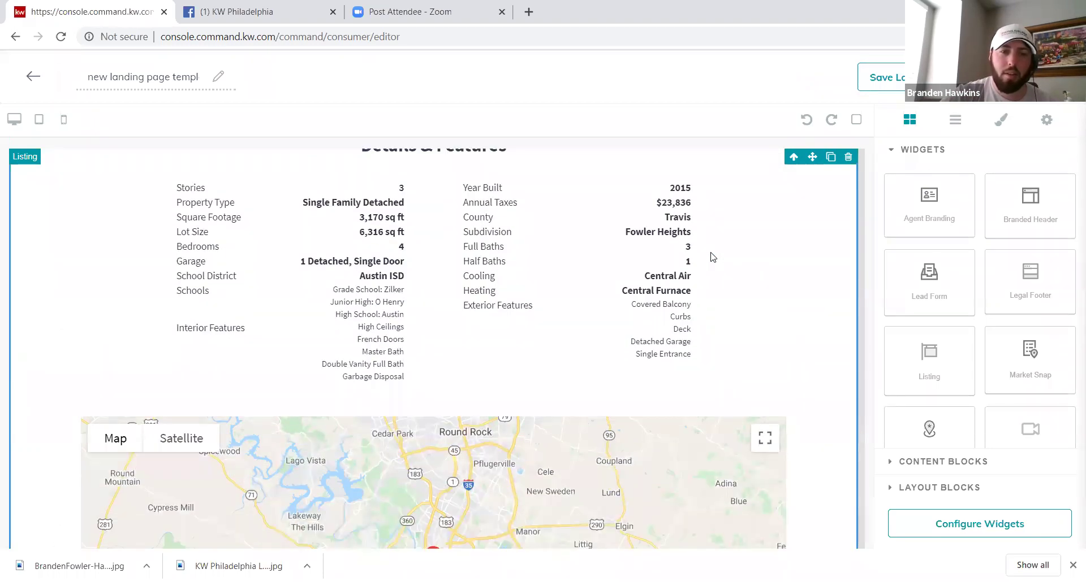
{"action": "scroll", "coordinate": [712, 254], "scroll_direction": "down", "scroll_amount": 3}
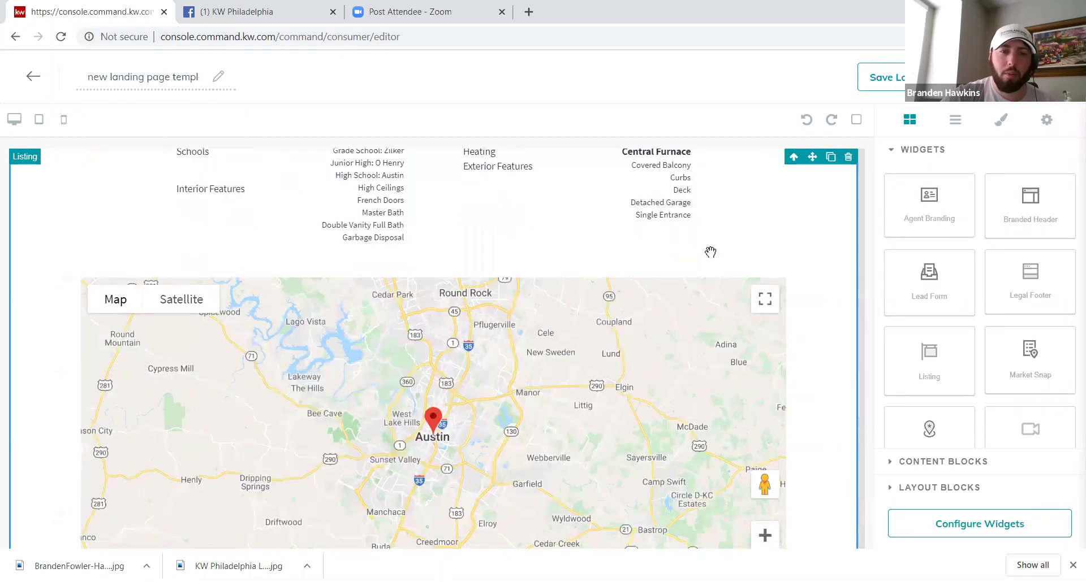
{"action": "scroll", "coordinate": [710, 252], "scroll_direction": "down", "scroll_amount": 2}
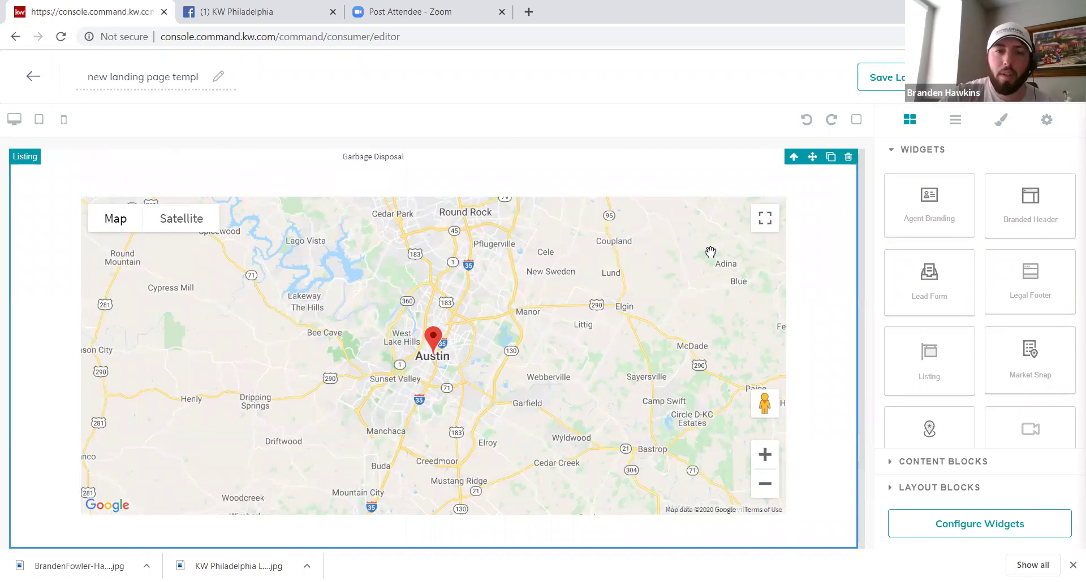
{"action": "scroll", "coordinate": [711, 253], "scroll_direction": "up", "scroll_amount": 5}
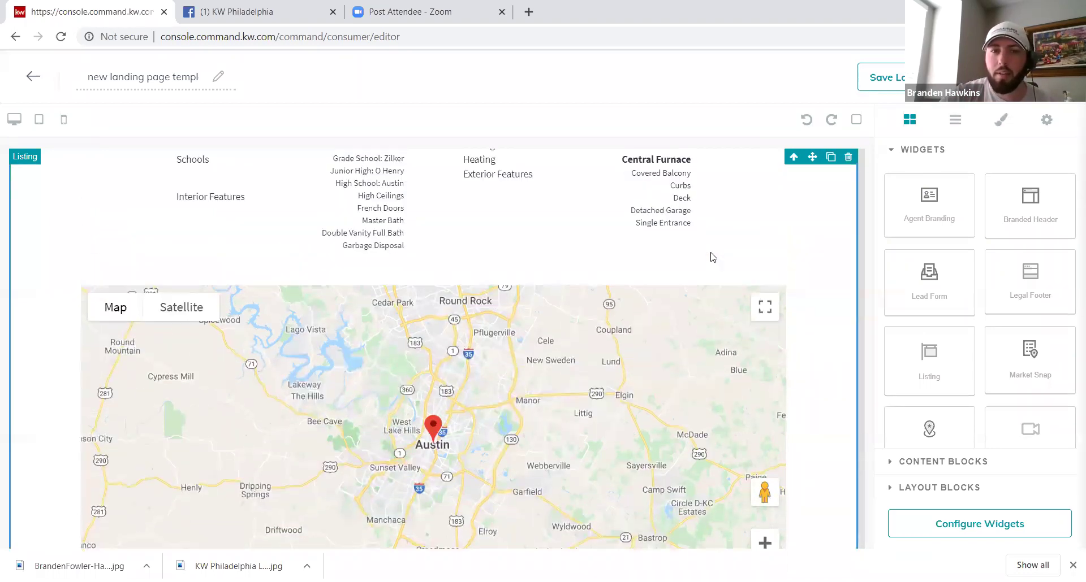
{"action": "scroll", "coordinate": [710, 252], "scroll_direction": "up", "scroll_amount": 8}
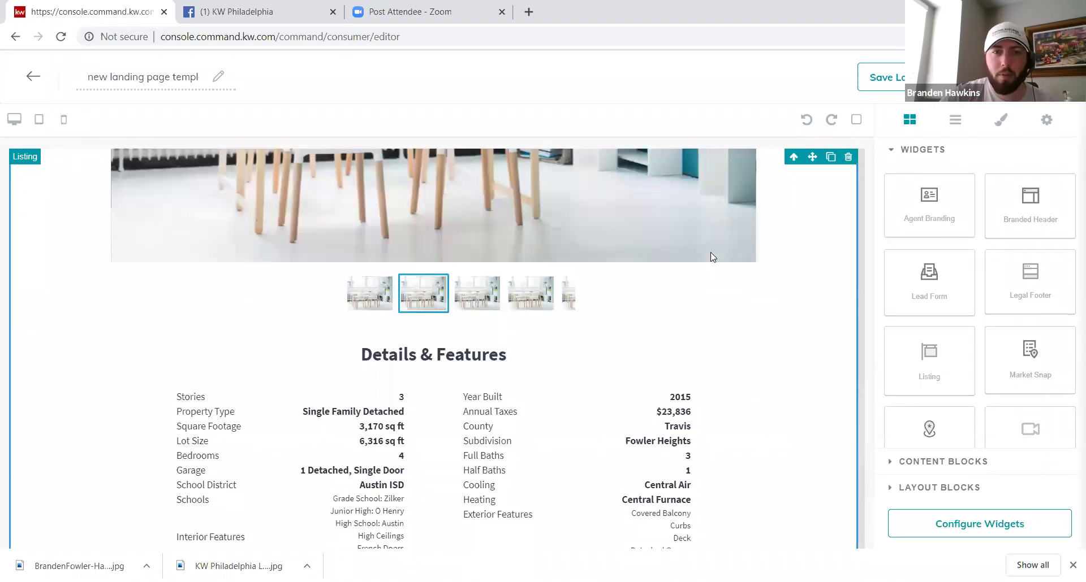
{"action": "scroll", "coordinate": [710, 252], "scroll_direction": "up", "scroll_amount": 2}
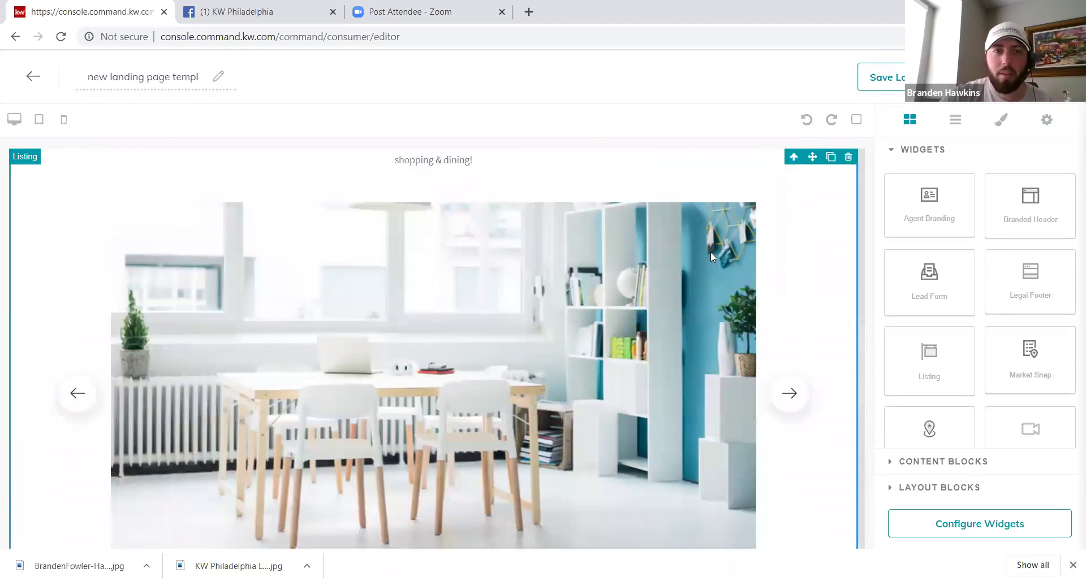
{"action": "scroll", "coordinate": [711, 253], "scroll_direction": "up", "scroll_amount": 8}
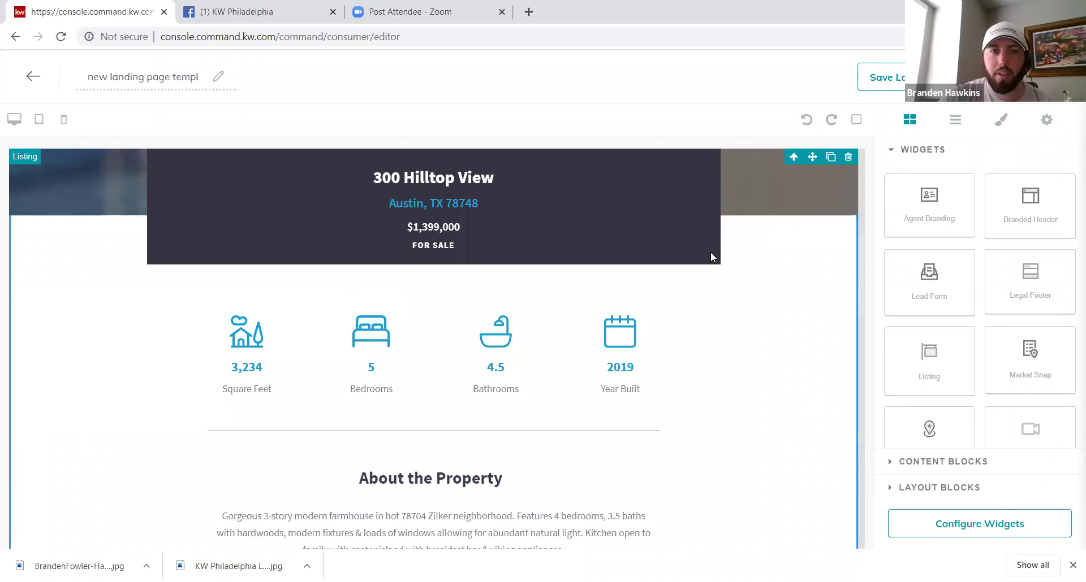
{"action": "scroll", "coordinate": [710, 252], "scroll_direction": "down", "scroll_amount": 5}
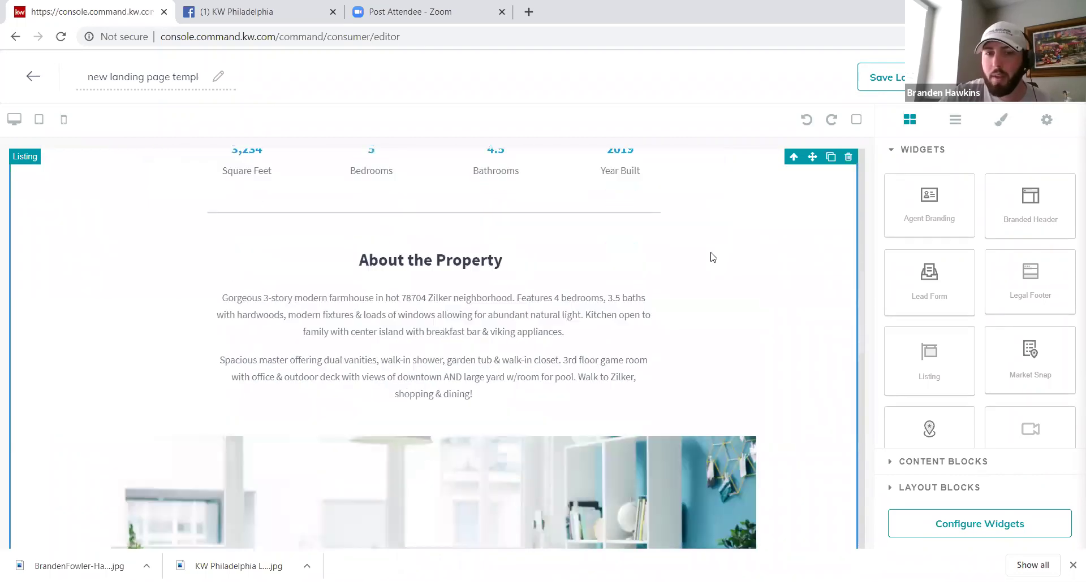
{"action": "scroll", "coordinate": [712, 256], "scroll_direction": "down", "scroll_amount": 8}
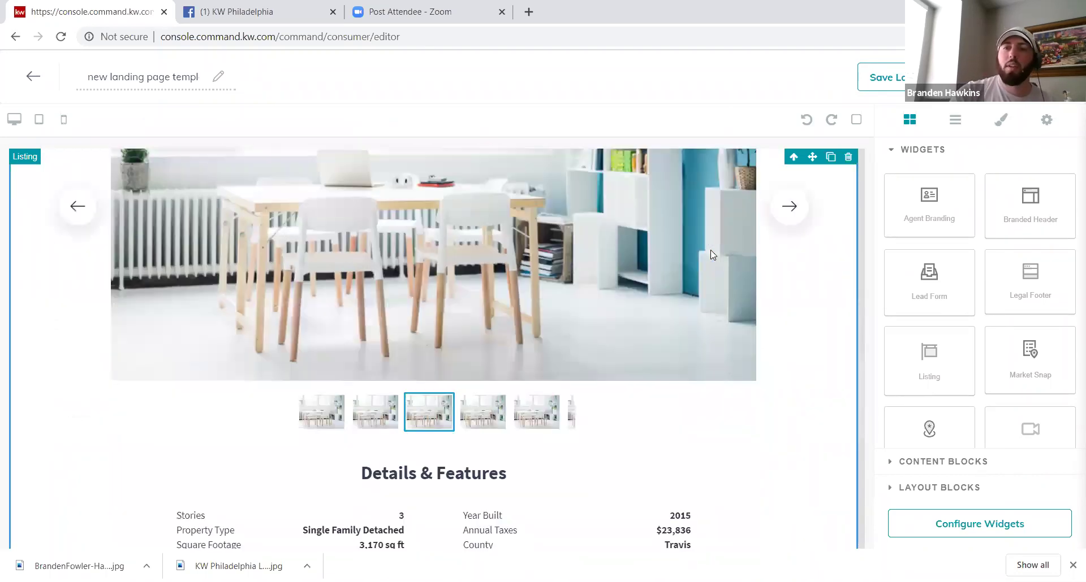
{"action": "scroll", "coordinate": [710, 250], "scroll_direction": "down", "scroll_amount": 8}
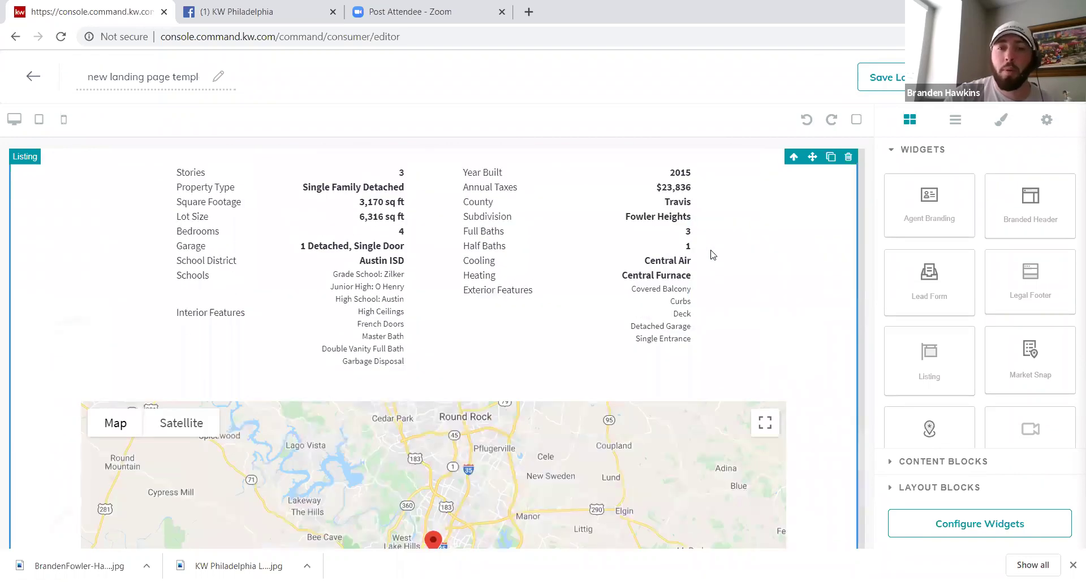
{"action": "scroll", "coordinate": [711, 255], "scroll_direction": "down", "scroll_amount": 5}
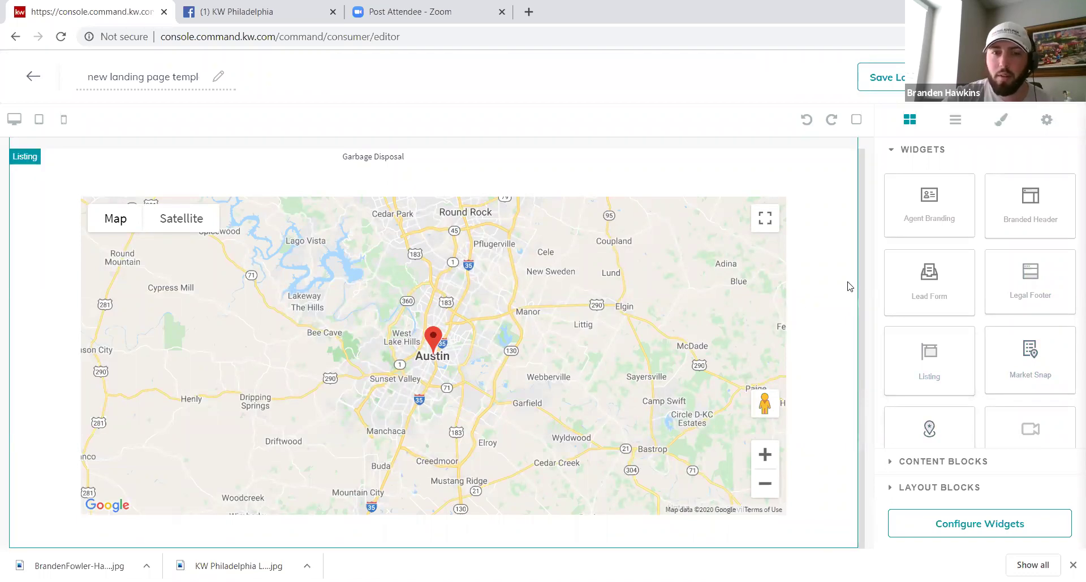
{"action": "scroll", "coordinate": [848, 286], "scroll_direction": "down", "scroll_amount": 1}
{"action": "left_click", "coordinate": [848, 287]}
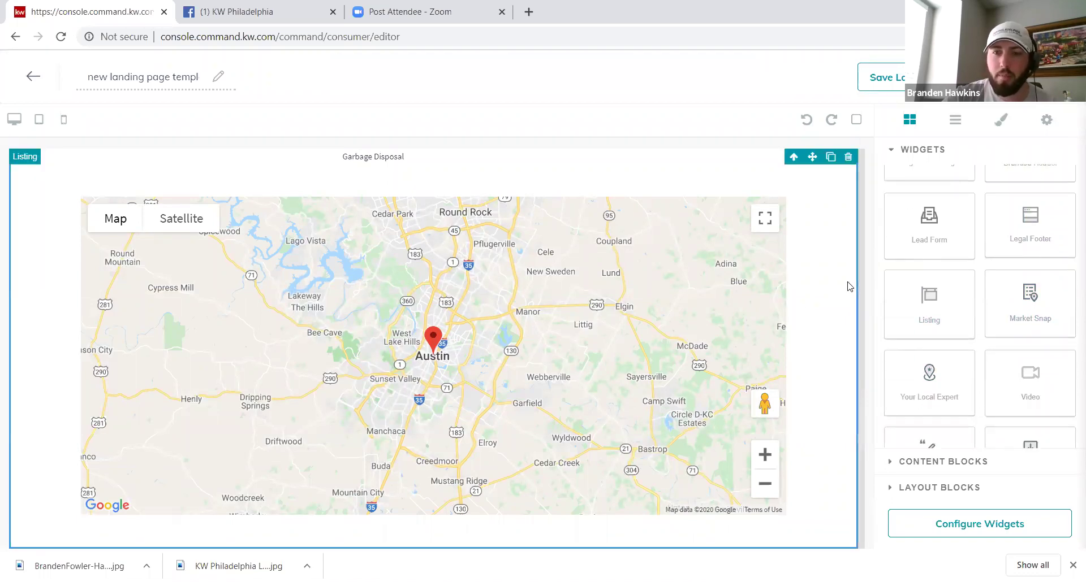
{"action": "scroll", "coordinate": [848, 287], "scroll_direction": "down", "scroll_amount": 4}
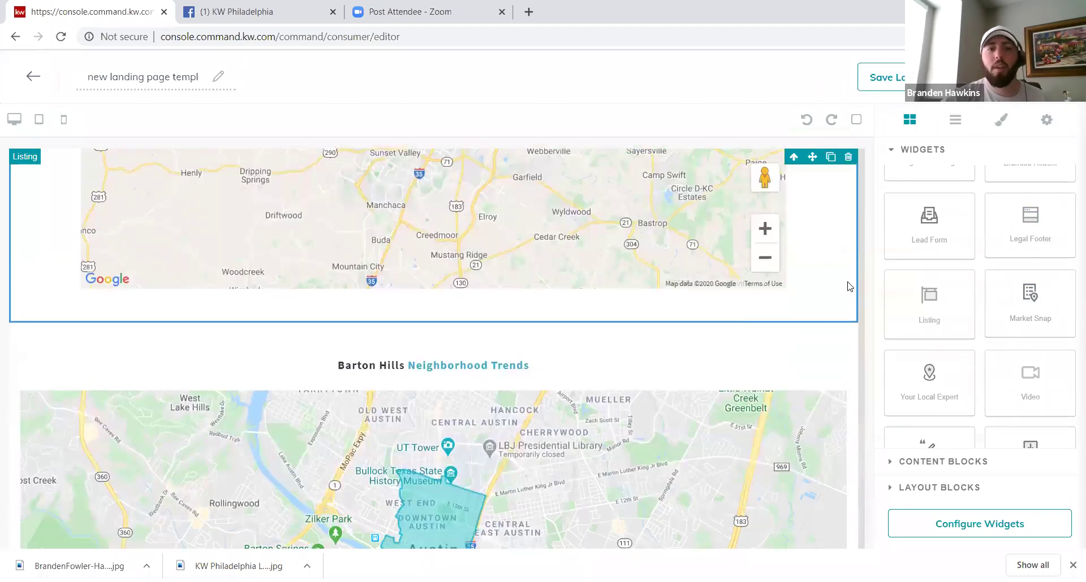
{"action": "scroll", "coordinate": [848, 287], "scroll_direction": "down", "scroll_amount": 3}
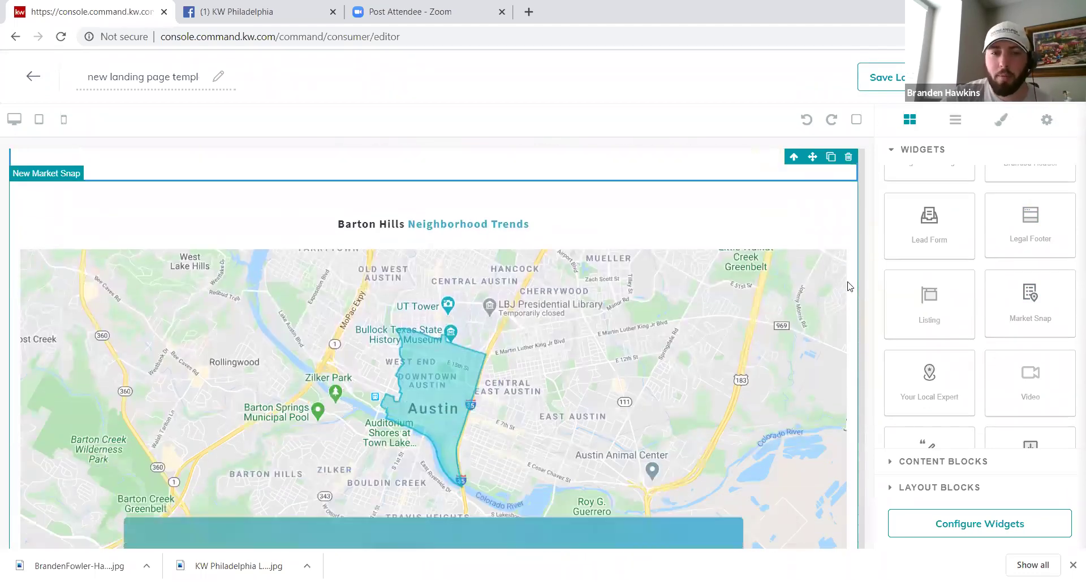
{"action": "scroll", "coordinate": [848, 287], "scroll_direction": "down", "scroll_amount": 2}
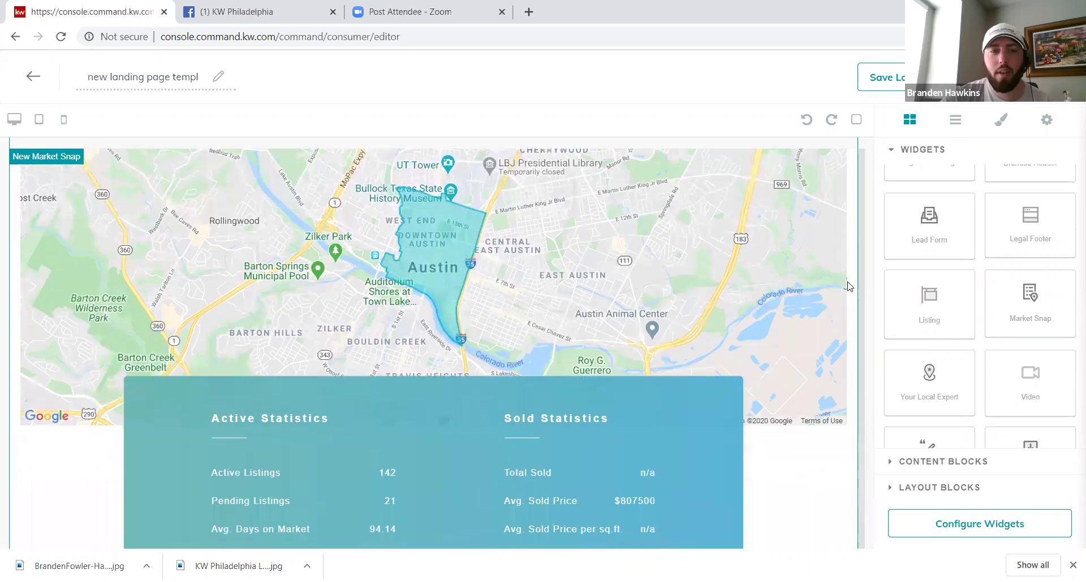
{"action": "scroll", "coordinate": [848, 287], "scroll_direction": "up", "scroll_amount": 2}
{"action": "scroll", "coordinate": [847, 287], "scroll_direction": "down", "scroll_amount": 1}
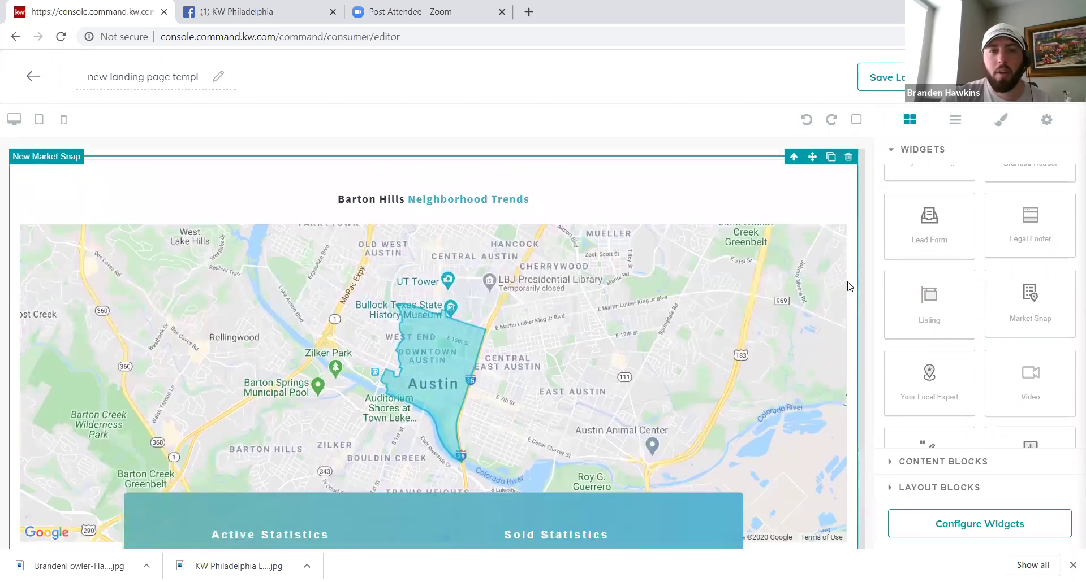
{"action": "scroll", "coordinate": [847, 286], "scroll_direction": "down", "scroll_amount": 4}
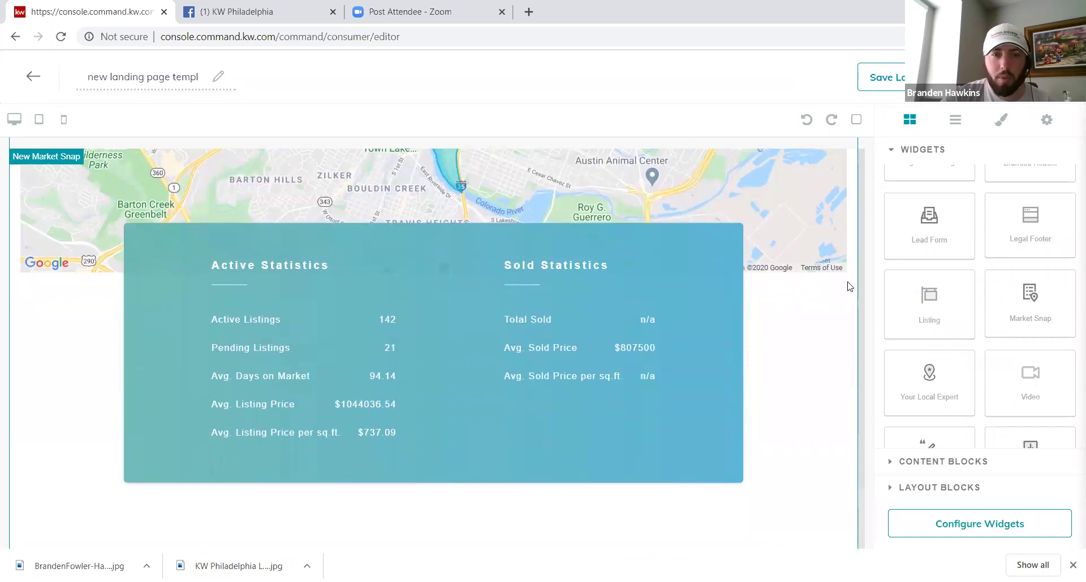
{"action": "scroll", "coordinate": [848, 286], "scroll_direction": "up", "scroll_amount": 3}
{"action": "scroll", "coordinate": [847, 287], "scroll_direction": "up", "scroll_amount": 5}
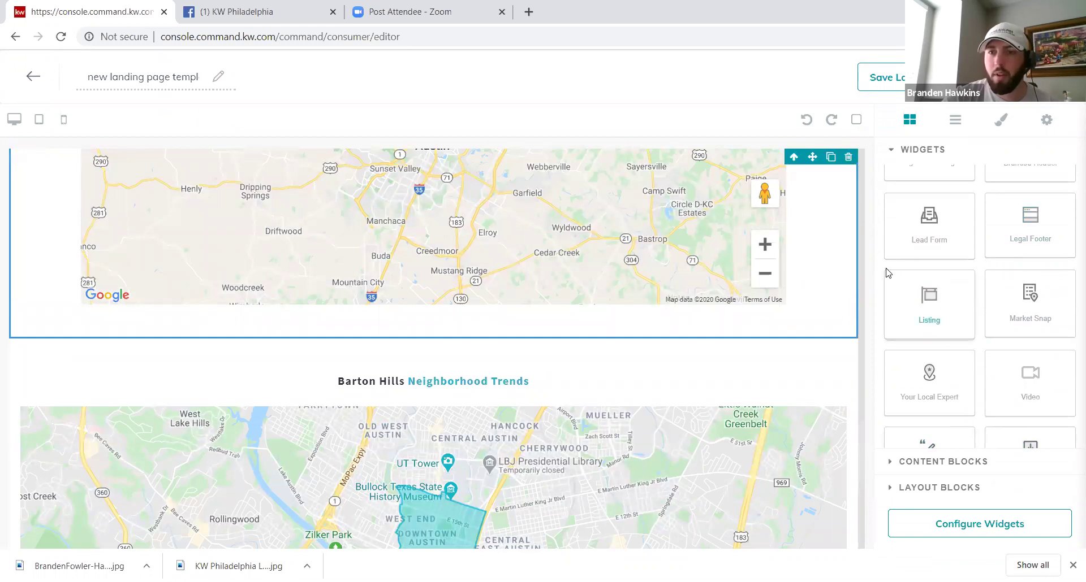
{"action": "scroll", "coordinate": [879, 266], "scroll_direction": "down", "scroll_amount": 2}
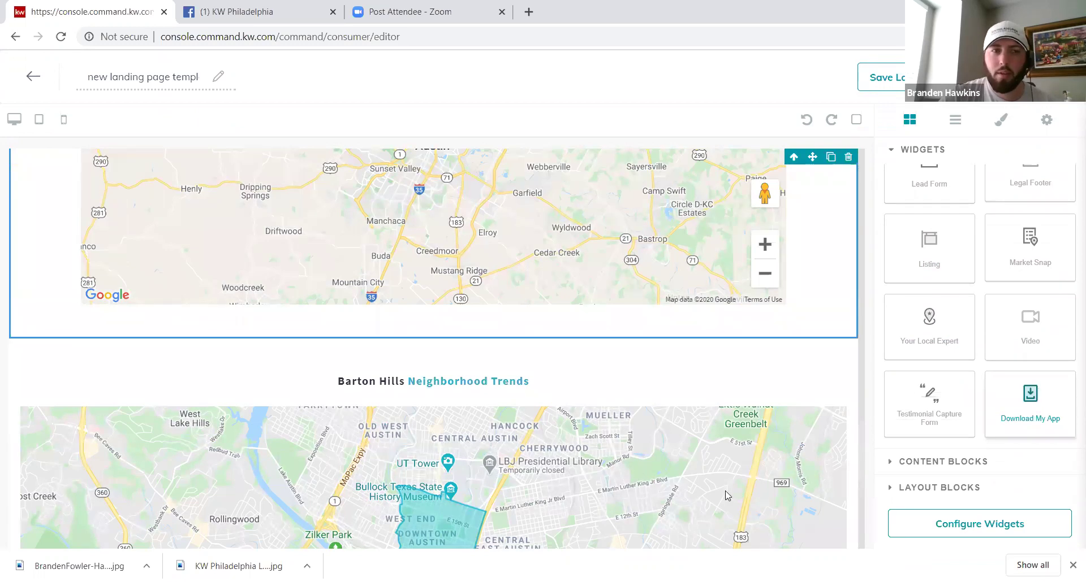
Step: Add the Your Local Expert bio section below the market statistics
{"action": "scroll", "coordinate": [811, 375], "scroll_direction": "down", "scroll_amount": 5}
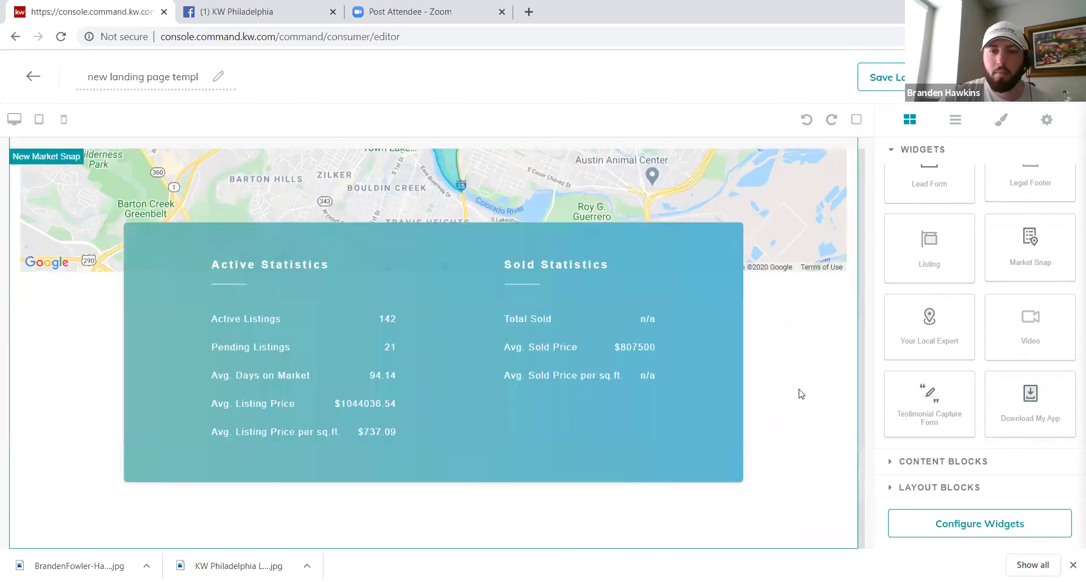
{"action": "scroll", "coordinate": [801, 394], "scroll_direction": "down", "scroll_amount": 5}
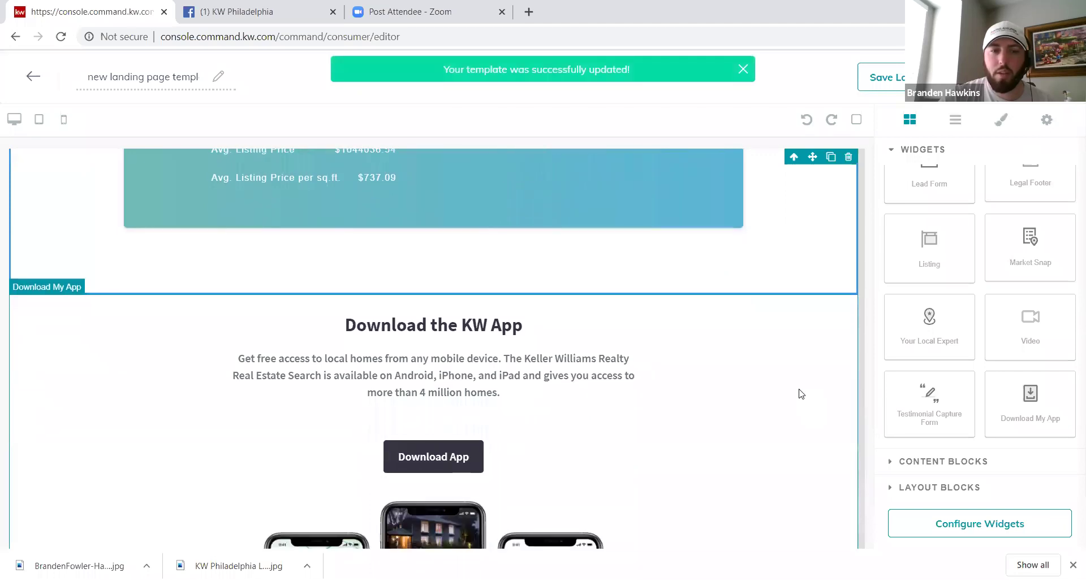
{"action": "scroll", "coordinate": [801, 394], "scroll_direction": "down", "scroll_amount": 2}
{"action": "scroll", "coordinate": [801, 394], "scroll_direction": "up", "scroll_amount": 6}
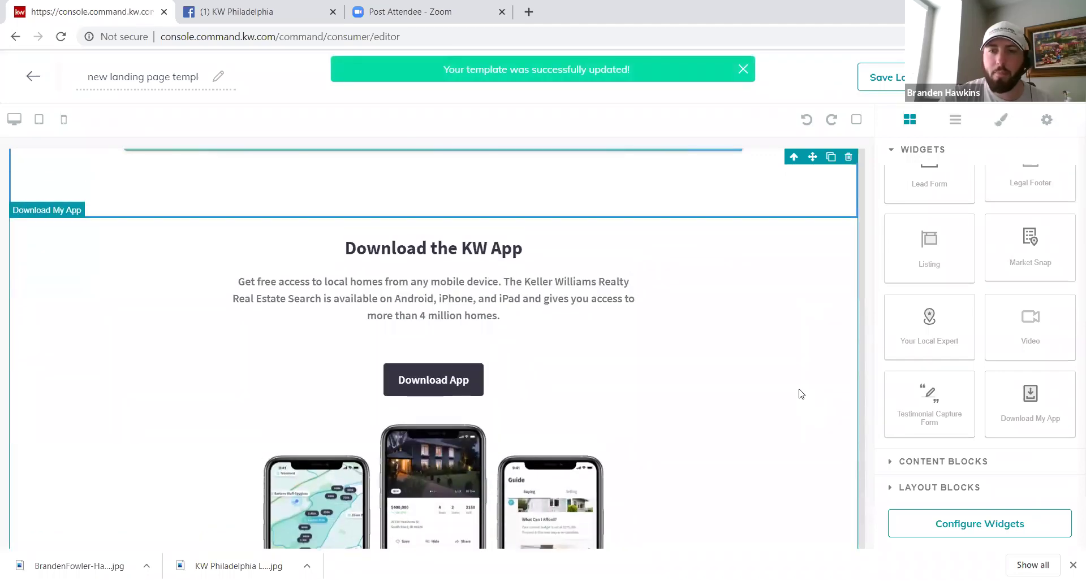
{"action": "scroll", "coordinate": [801, 394], "scroll_direction": "up", "scroll_amount": 1}
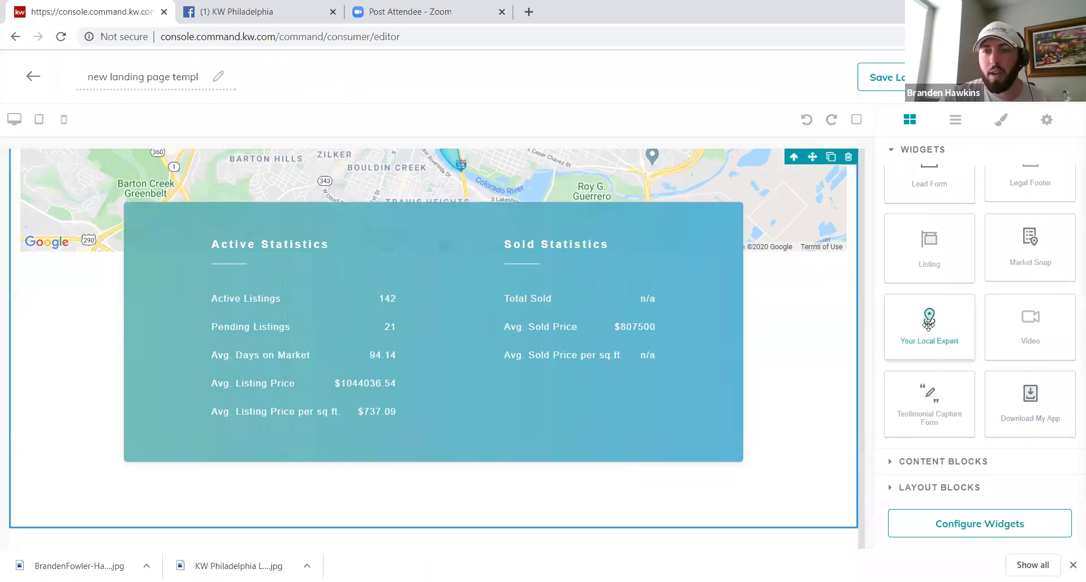
{"action": "left_click_drag", "start_coordinate": [927, 324], "coordinate": [775, 487]}
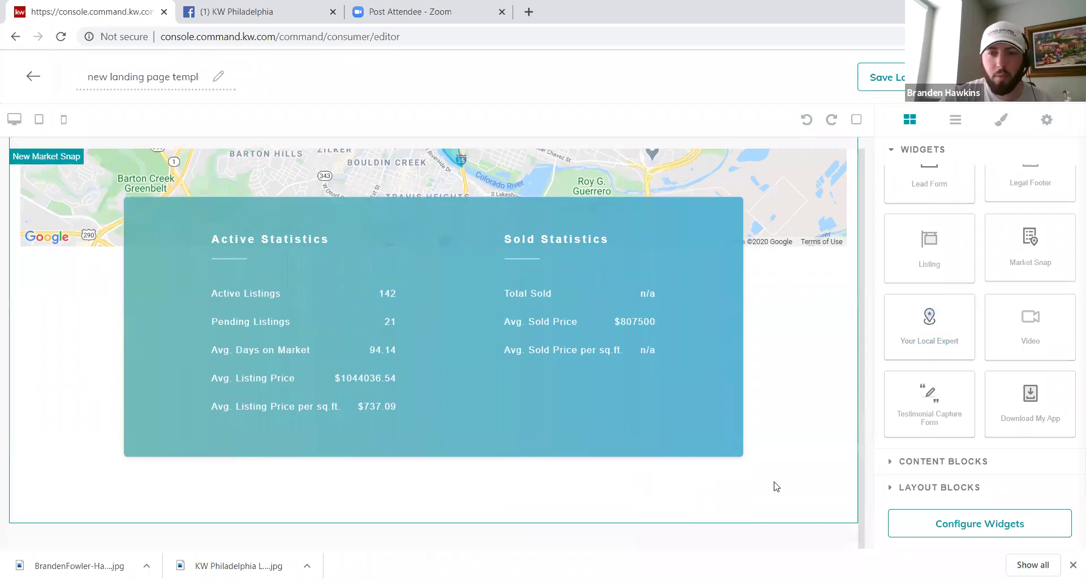
Step: Select the new Your Local Expert section and bring up its widget settings
{"action": "scroll", "coordinate": [776, 489], "scroll_direction": "down", "scroll_amount": 2}
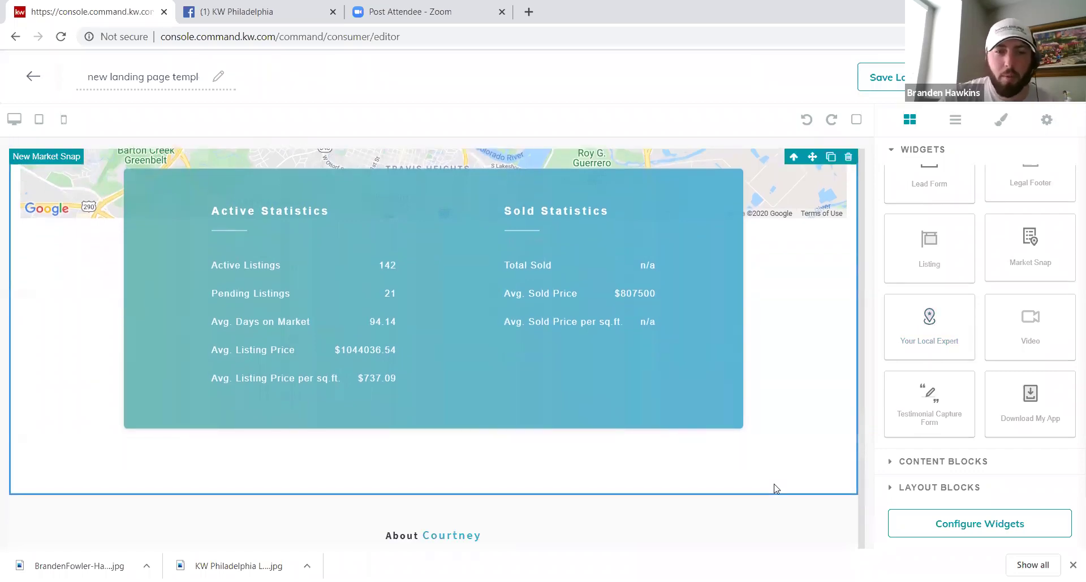
{"action": "scroll", "coordinate": [776, 489], "scroll_direction": "down", "scroll_amount": 5}
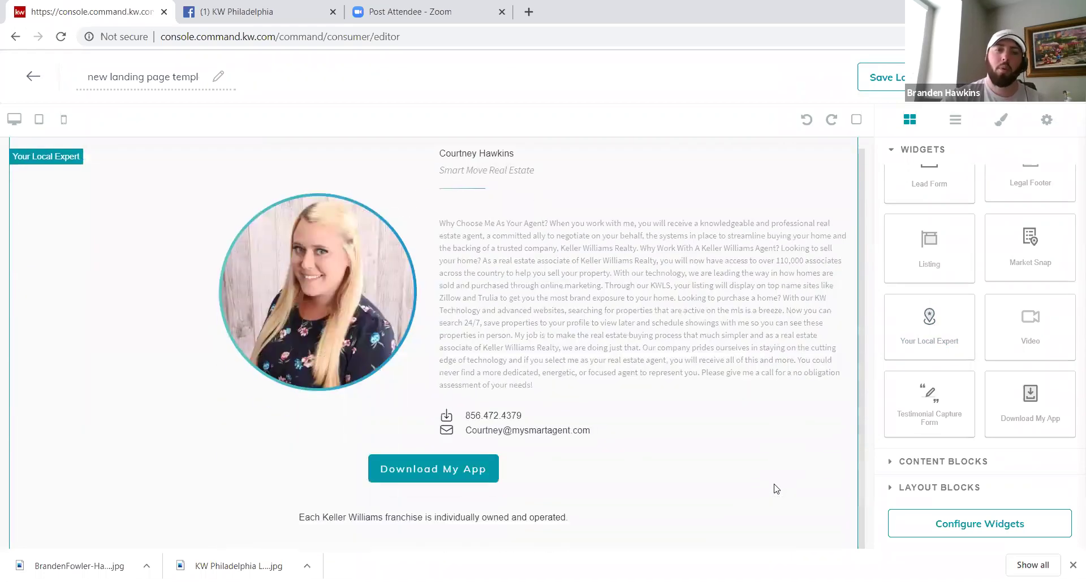
{"action": "scroll", "coordinate": [776, 489], "scroll_direction": "up", "scroll_amount": 1}
{"action": "scroll", "coordinate": [776, 488], "scroll_direction": "down", "scroll_amount": 1}
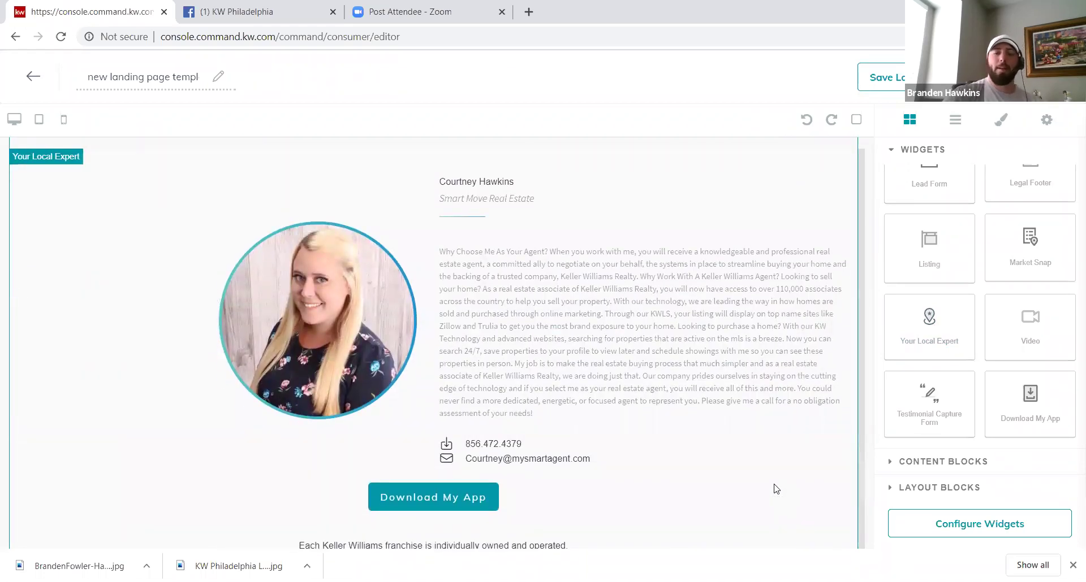
{"action": "scroll", "coordinate": [776, 489], "scroll_direction": "down", "scroll_amount": 4}
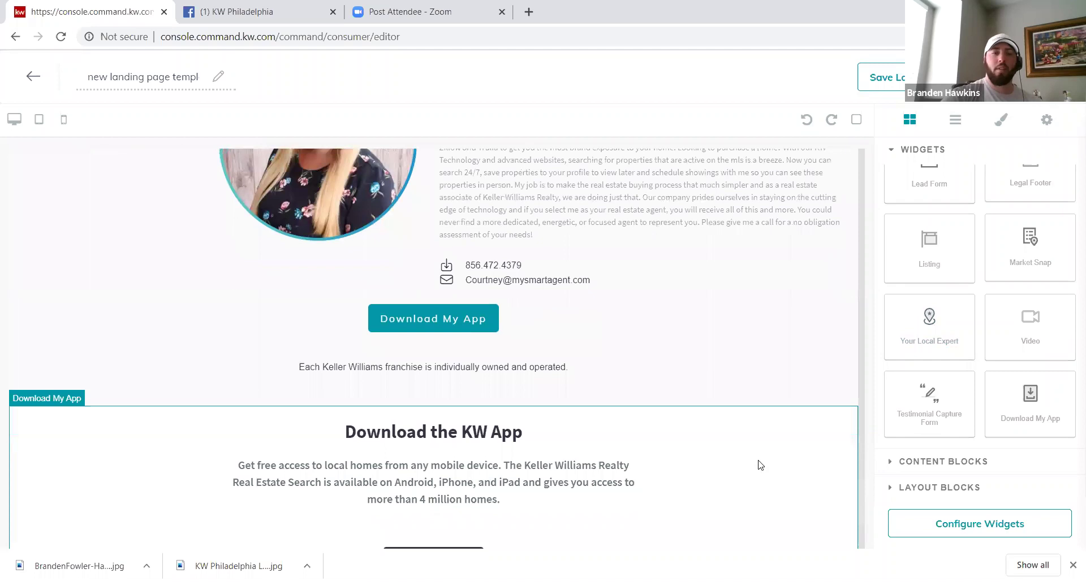
{"action": "scroll", "coordinate": [745, 456], "scroll_direction": "up", "scroll_amount": 3}
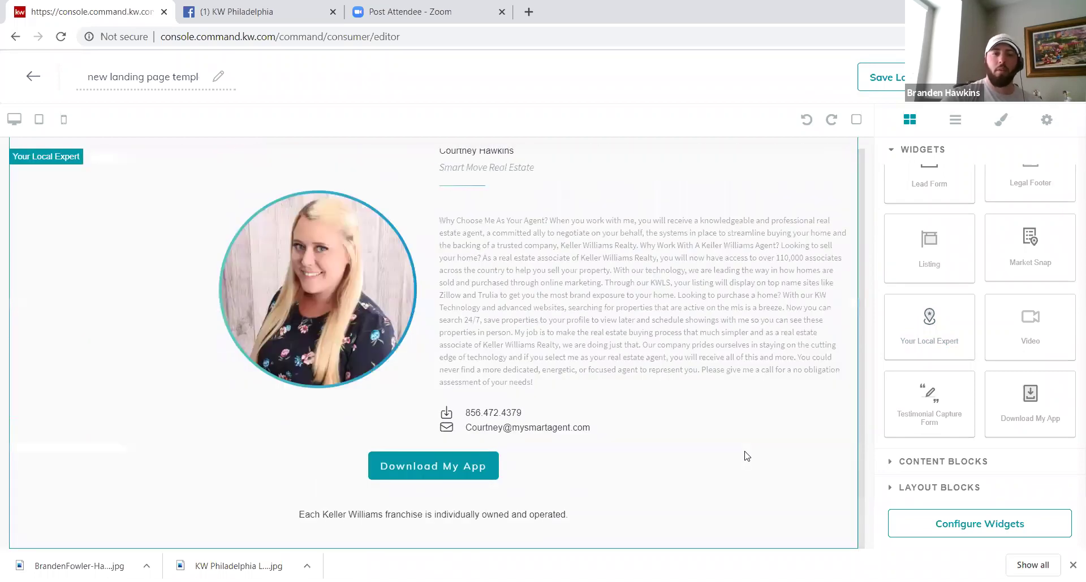
{"action": "left_click", "coordinate": [721, 405]}
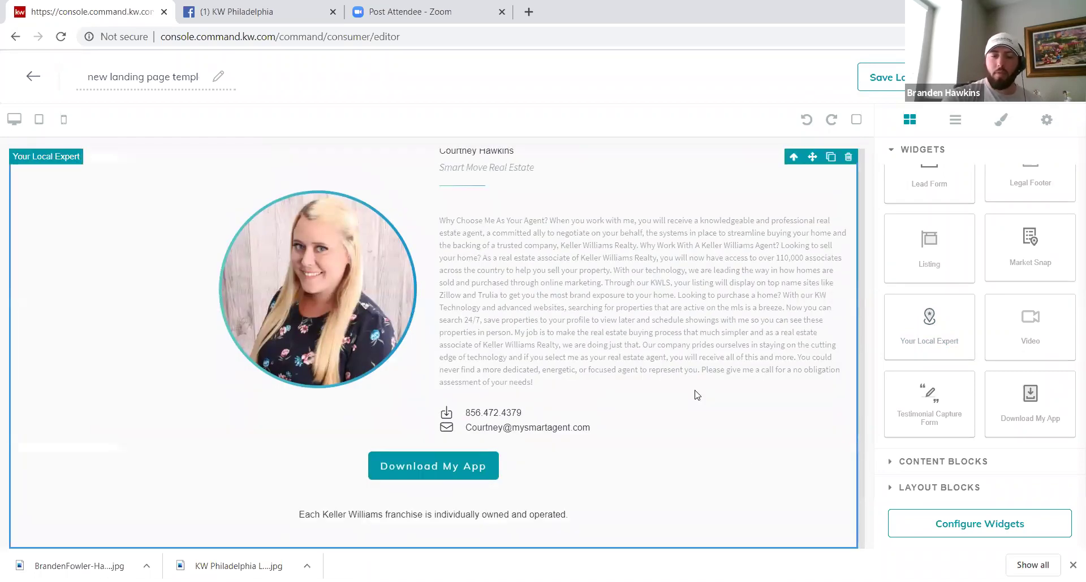
{"action": "scroll", "coordinate": [697, 394], "scroll_direction": "up", "scroll_amount": 1}
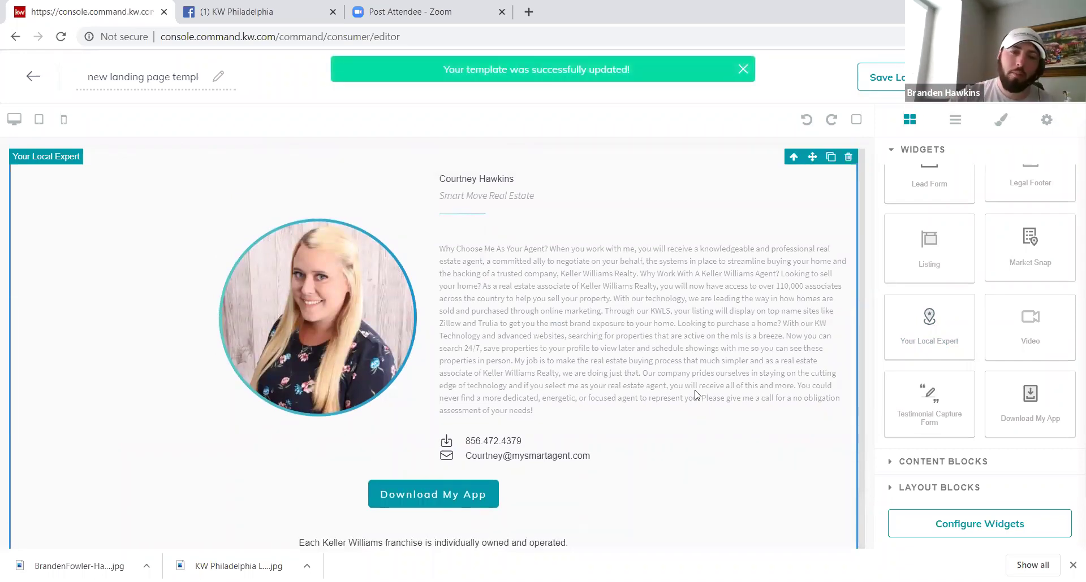
{"action": "scroll", "coordinate": [697, 394], "scroll_direction": "down", "scroll_amount": 1}
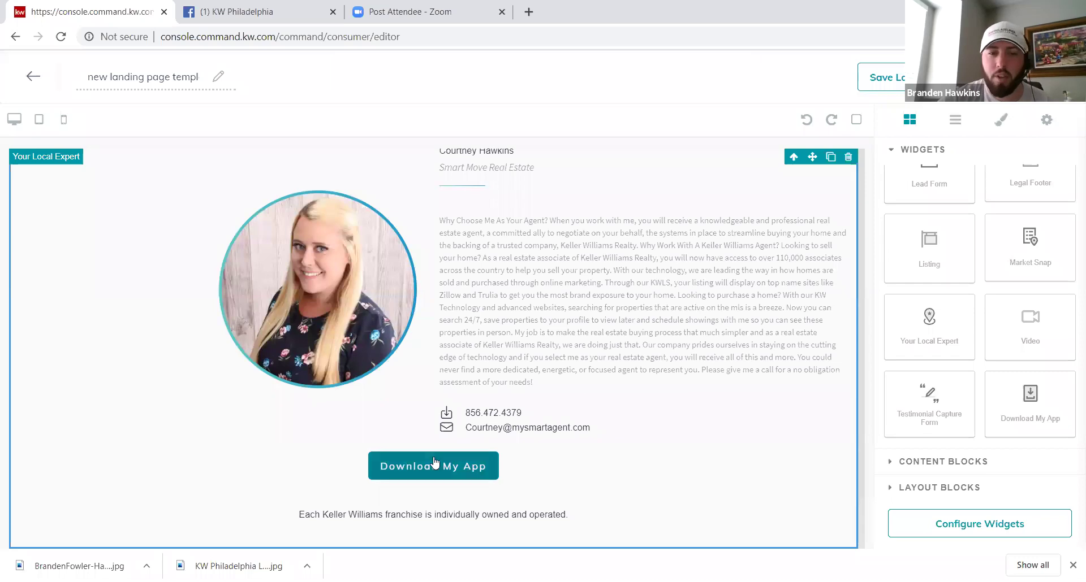
{"action": "left_click", "coordinate": [988, 528]}
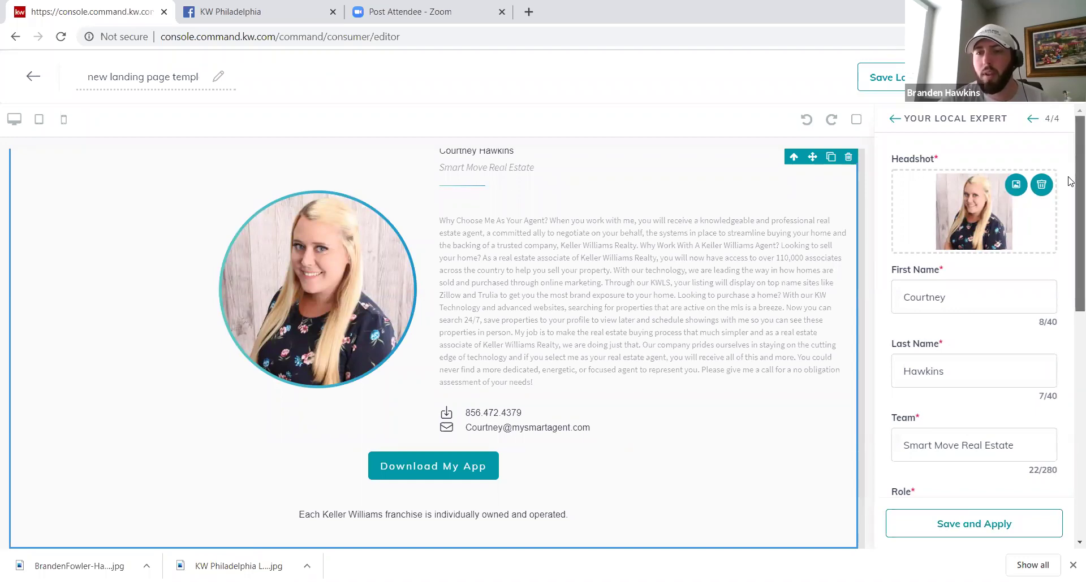
Step: Set the Local Expert role to REALTOR and enter the agent's license number
{"action": "scroll", "coordinate": [961, 427], "scroll_direction": "down", "scroll_amount": 2}
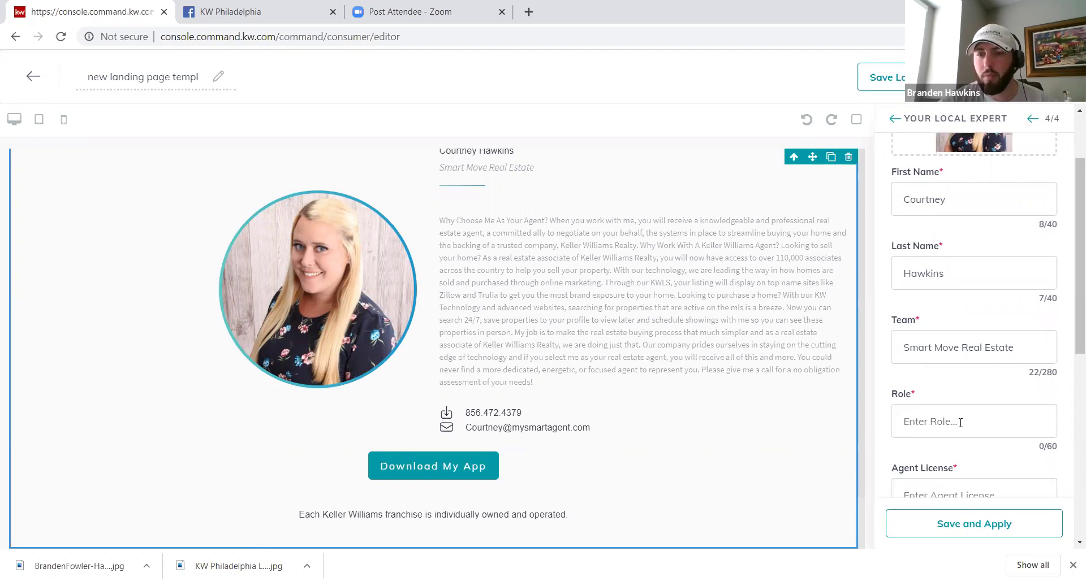
{"action": "left_click", "coordinate": [960, 422]}
{"action": "type", "text": "REALTOR"}
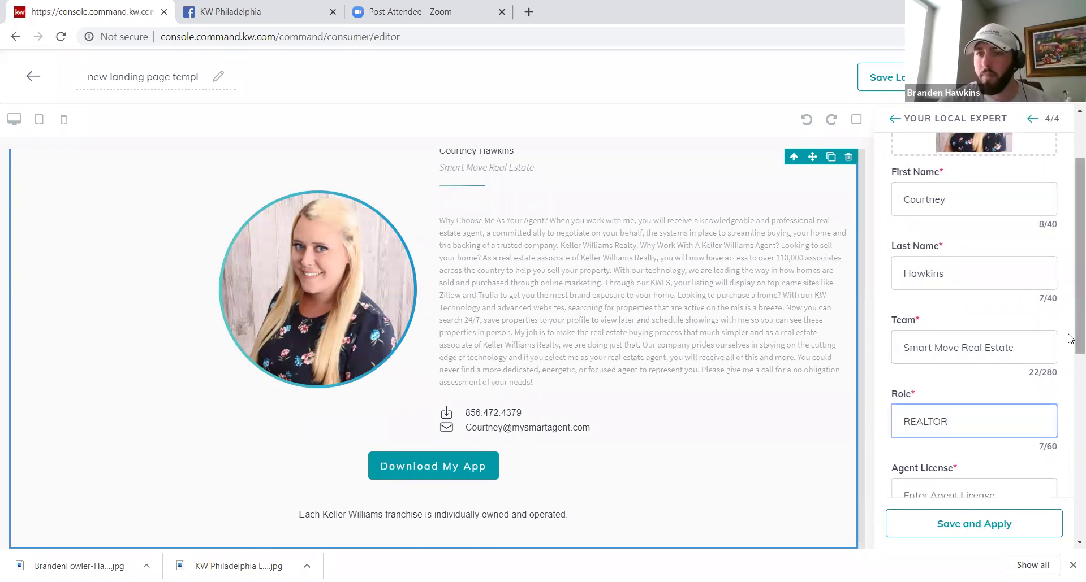
{"action": "scroll", "coordinate": [1070, 338], "scroll_direction": "down", "scroll_amount": 2}
{"action": "left_click", "coordinate": [990, 386]}
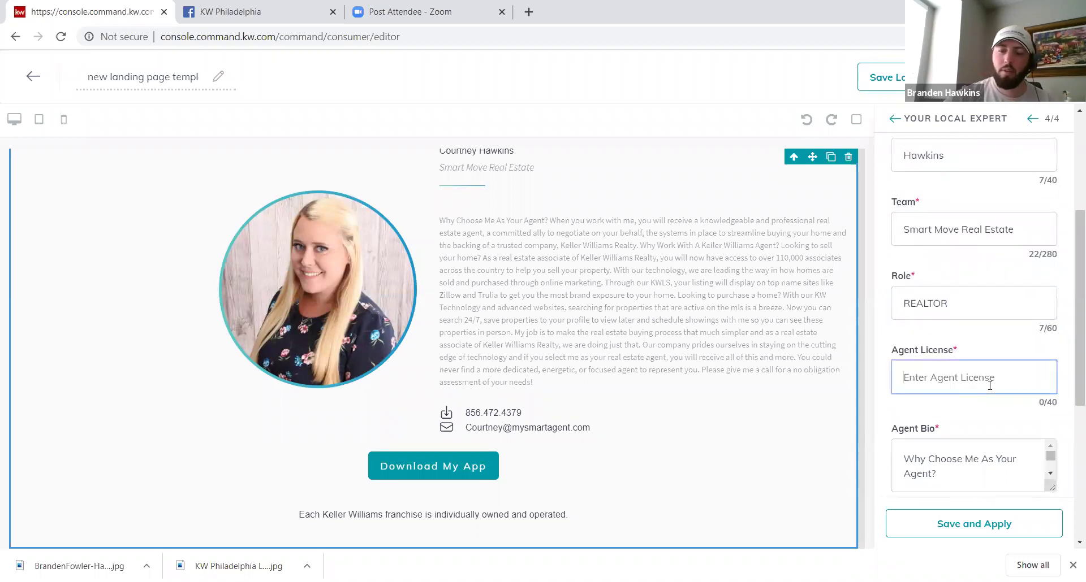
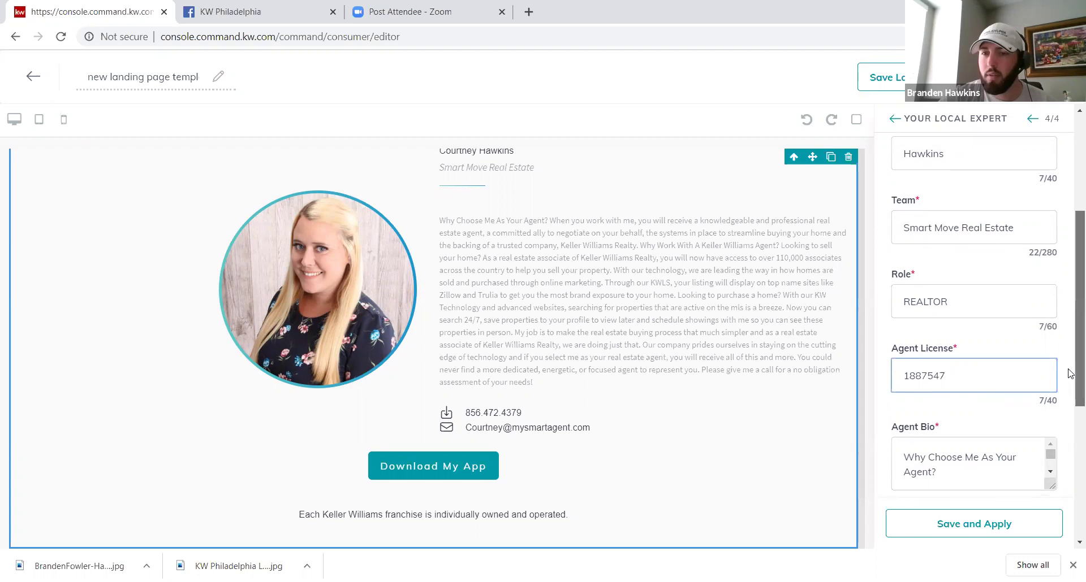
Step: Delete the bio's 'Why Choose Me As Your Agent?' heading and first paragraph
{"action": "scroll", "coordinate": [1070, 449], "scroll_direction": "down", "scroll_amount": 3}
{"action": "scroll", "coordinate": [1070, 450], "scroll_direction": "down", "scroll_amount": 2}
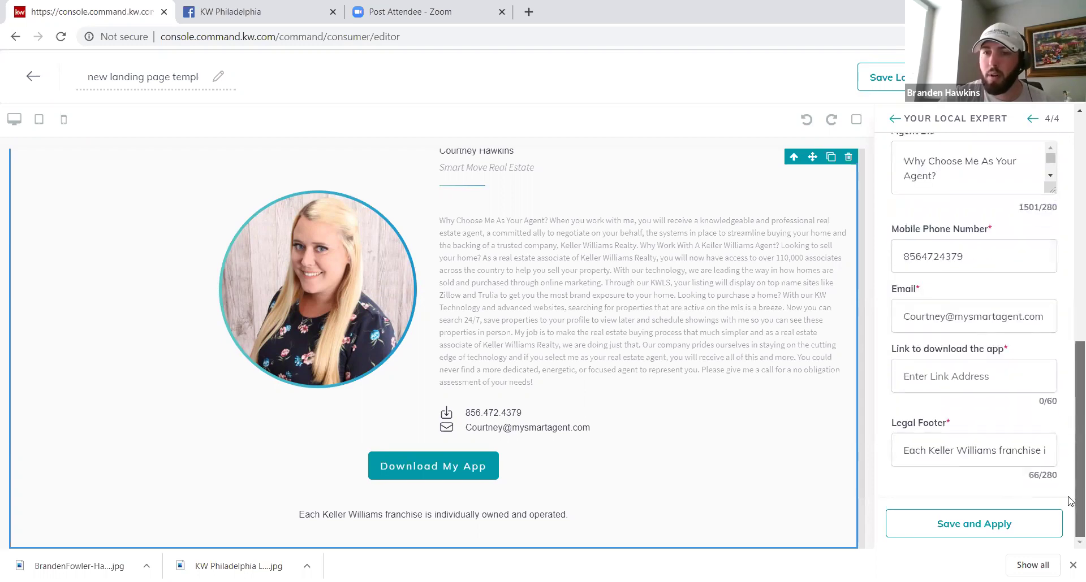
{"action": "left_click", "coordinate": [953, 381]}
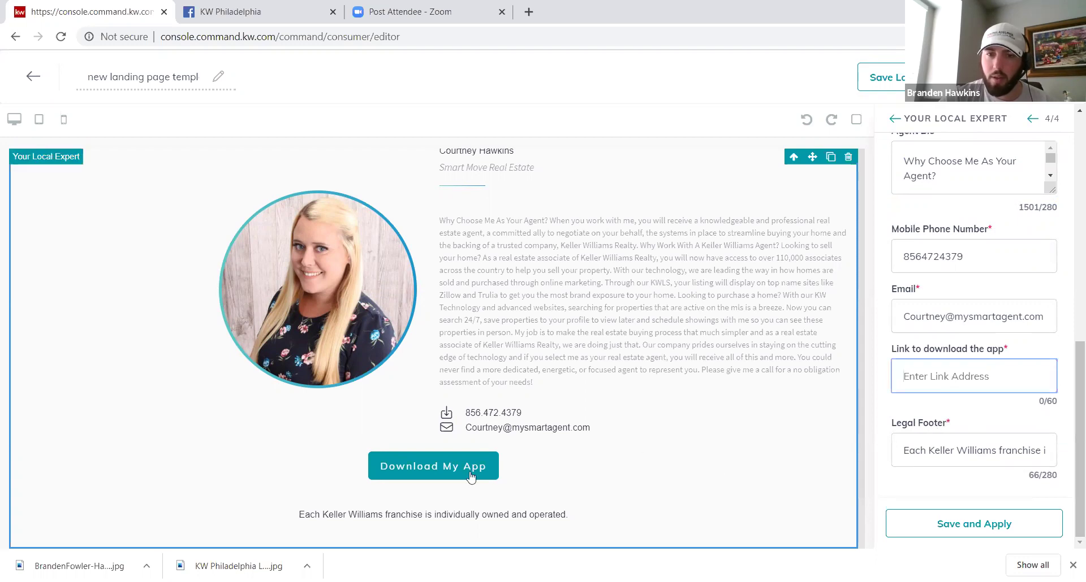
{"action": "left_click", "coordinate": [989, 525]}
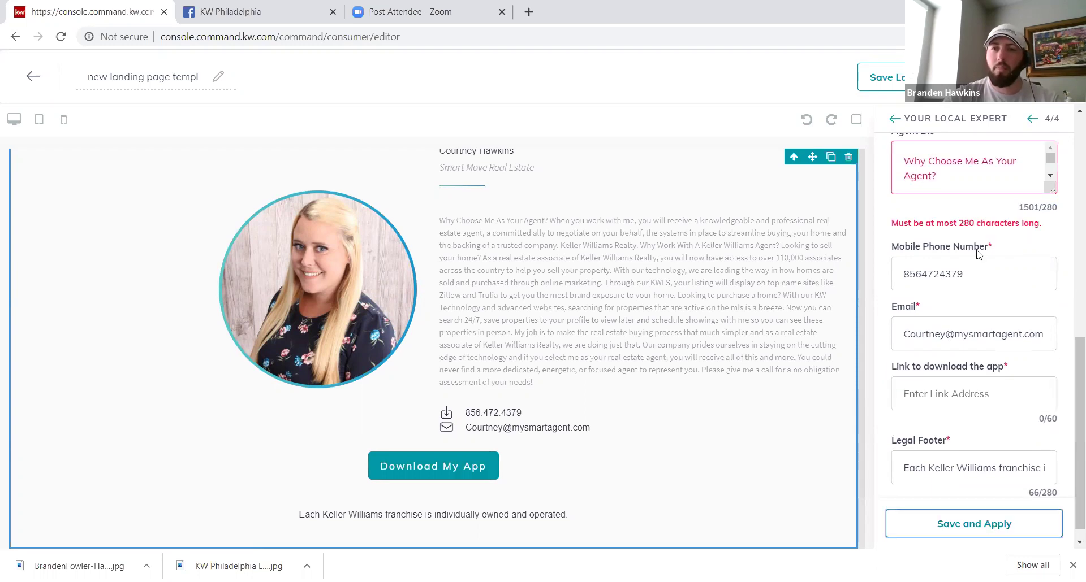
{"action": "triple_click", "coordinate": [970, 180]}
{"action": "key", "text": "BackSpace"}
{"action": "triple_click", "coordinate": [970, 180]}
{"action": "key", "text": "BackSpace"}
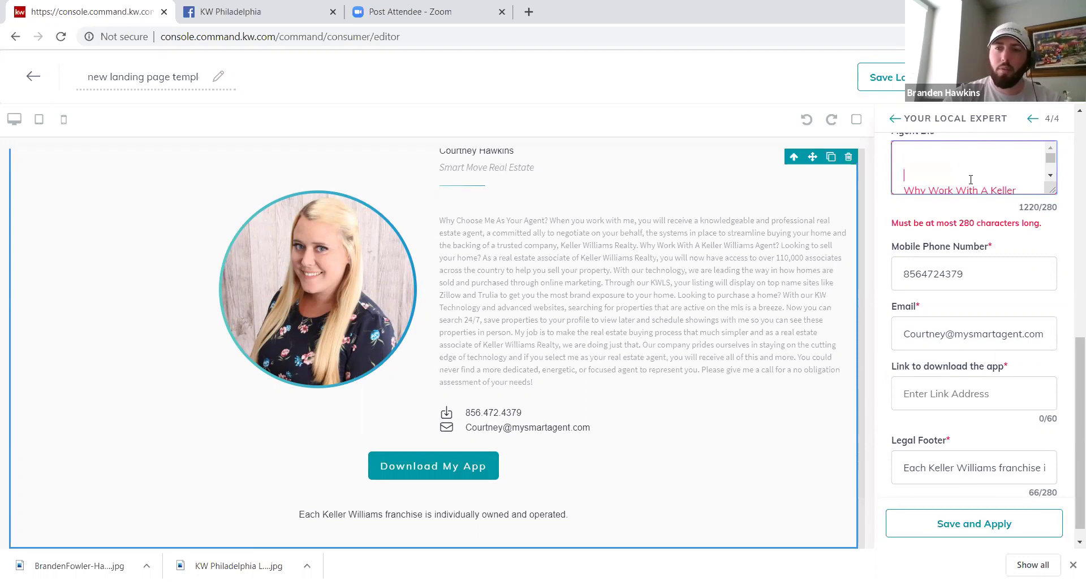
{"action": "key", "text": "Delete"}
{"action": "key", "text": "Delete"}
{"action": "key", "text": "Delete"}
{"action": "key", "text": "Delete"}
{"action": "key", "text": "Delete"}
{"action": "key", "text": "Delete"}
{"action": "key", "text": "Delete"}
{"action": "key", "text": "Delete"}
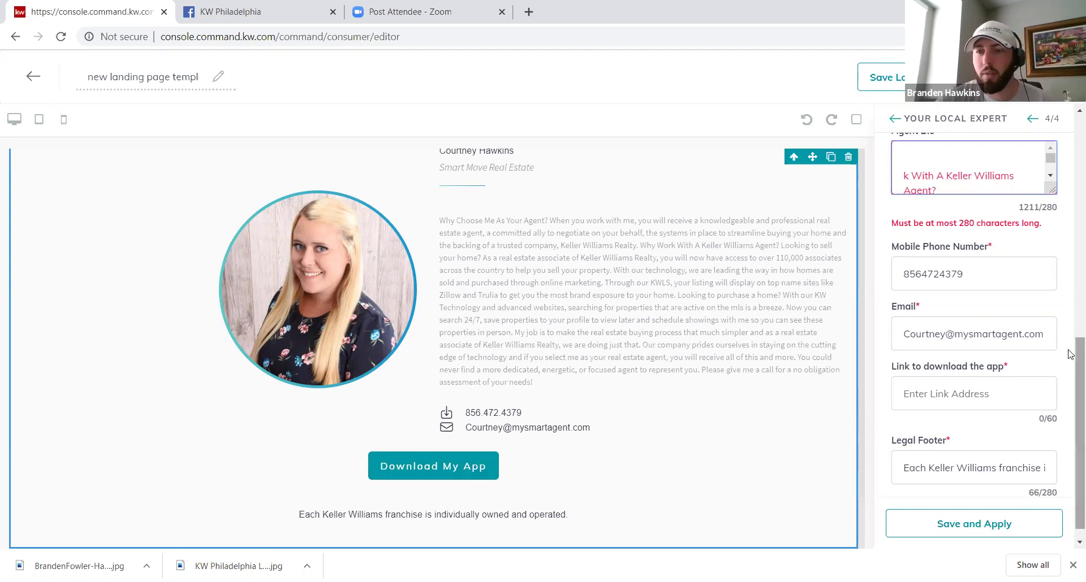
Step: Return to the New Market Snap section's settings
{"action": "scroll", "coordinate": [1070, 208], "scroll_direction": "up", "scroll_amount": 4}
{"action": "scroll", "coordinate": [1071, 208], "scroll_direction": "up", "scroll_amount": 4}
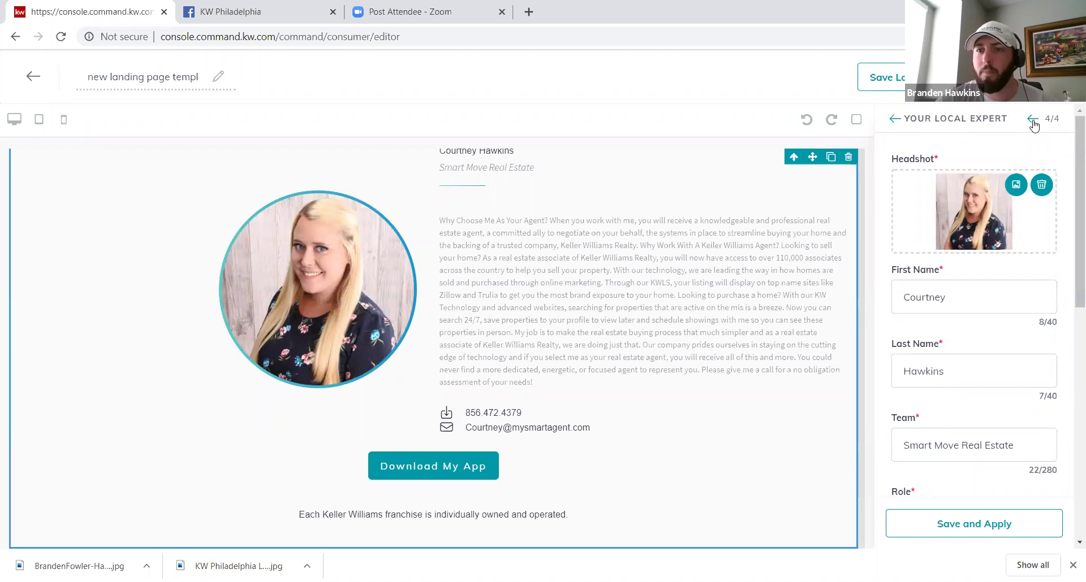
{"action": "left_click", "coordinate": [1033, 136]}
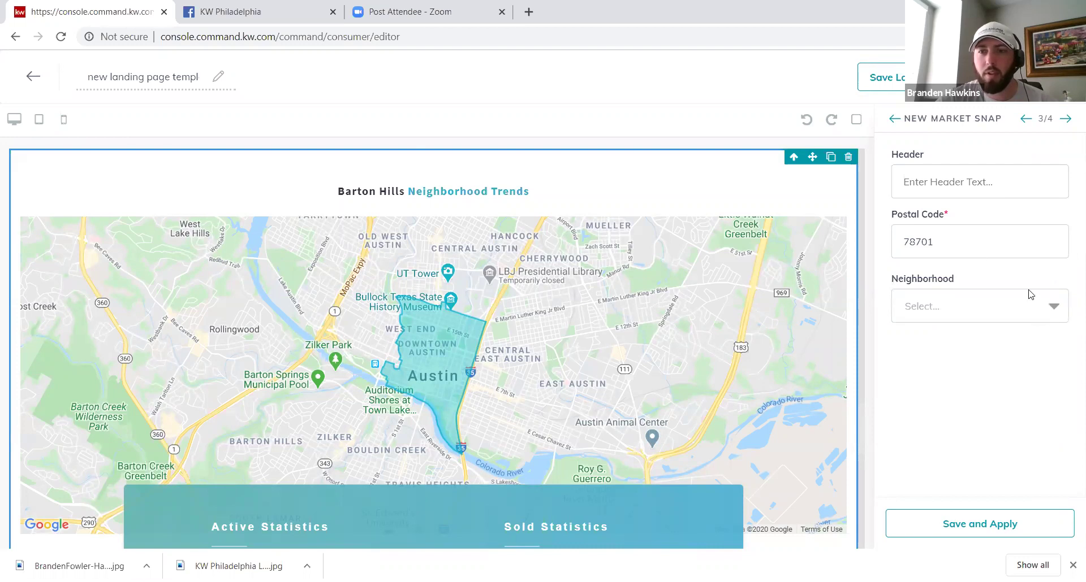
Step: Change the market snap postal code to 19125 and neighborhood to Fishtown - North
{"action": "left_click", "coordinate": [973, 246]}
{"action": "key", "text": "BackSpace"}
{"action": "key", "text": "BackSpace"}
{"action": "key", "text": "BackSpace"}
{"action": "key", "text": "BackSpace"}
{"action": "key", "text": "BackSpace"}
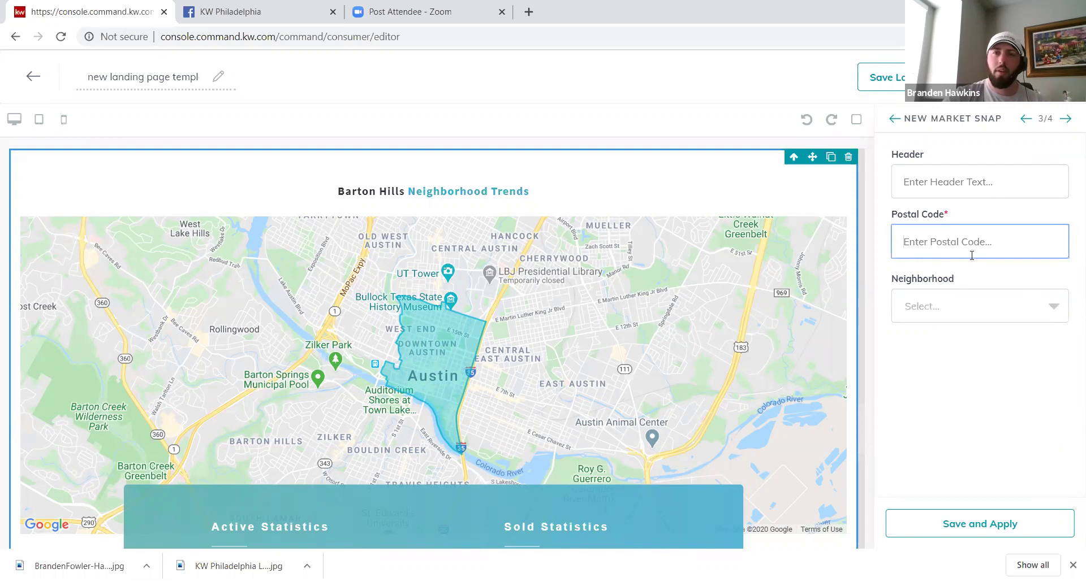
{"action": "type", "text": "19"}
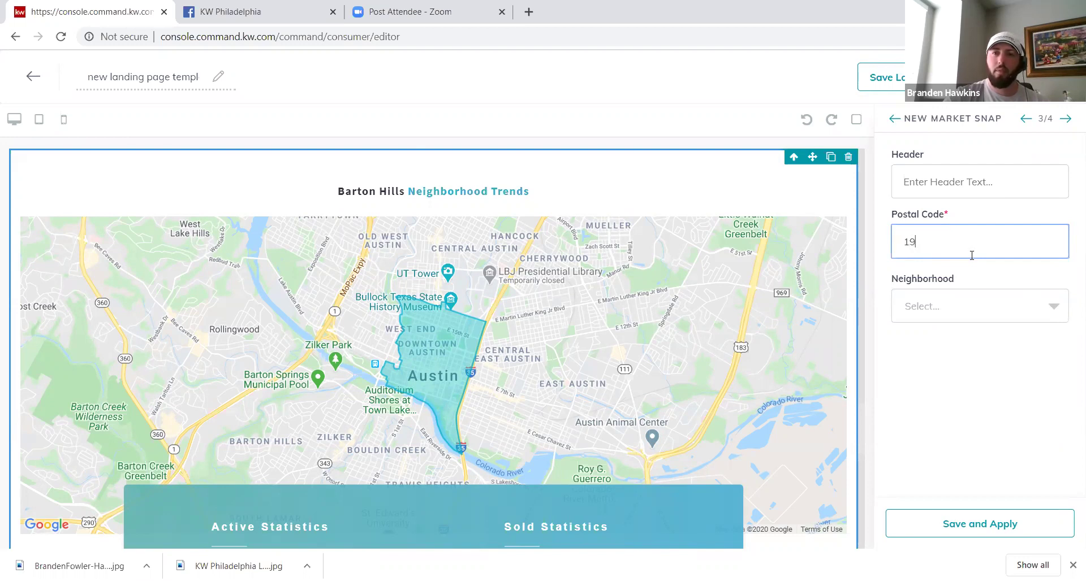
{"action": "type", "text": "125"}
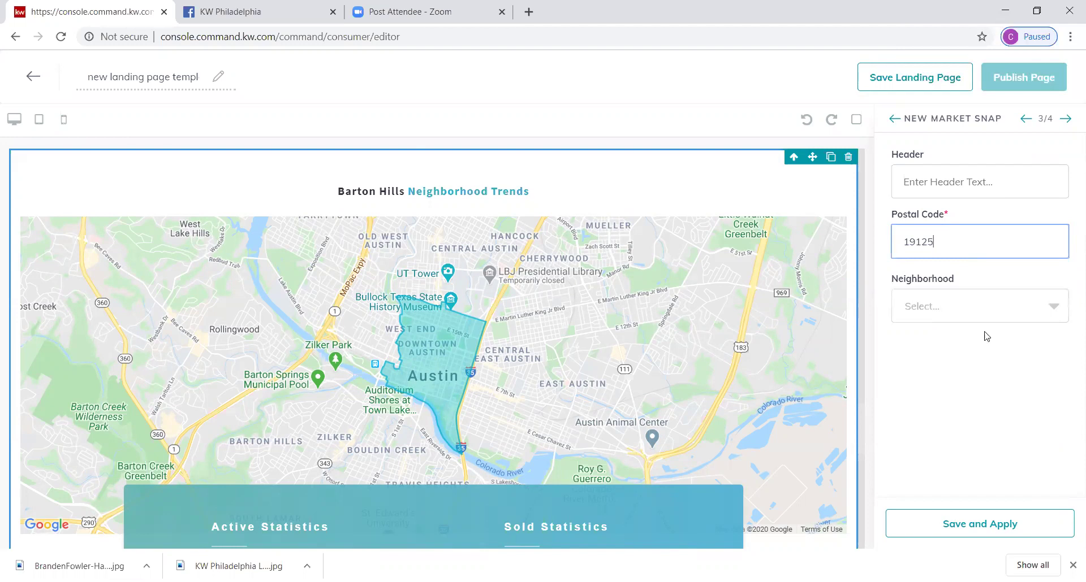
{"action": "left_click", "coordinate": [1053, 308]}
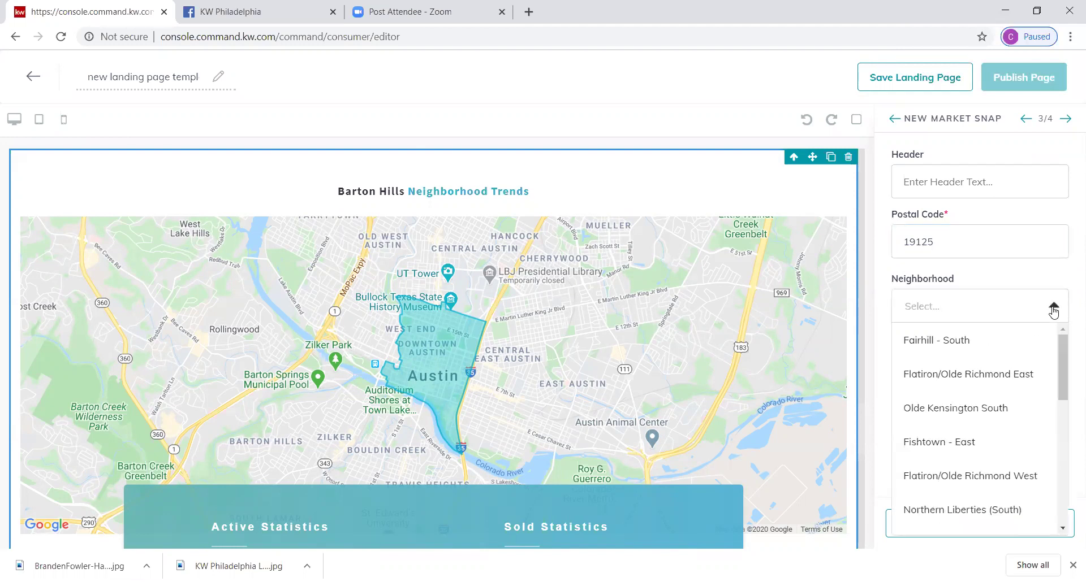
{"action": "left_click", "coordinate": [973, 445]}
{"action": "left_click", "coordinate": [1047, 317]}
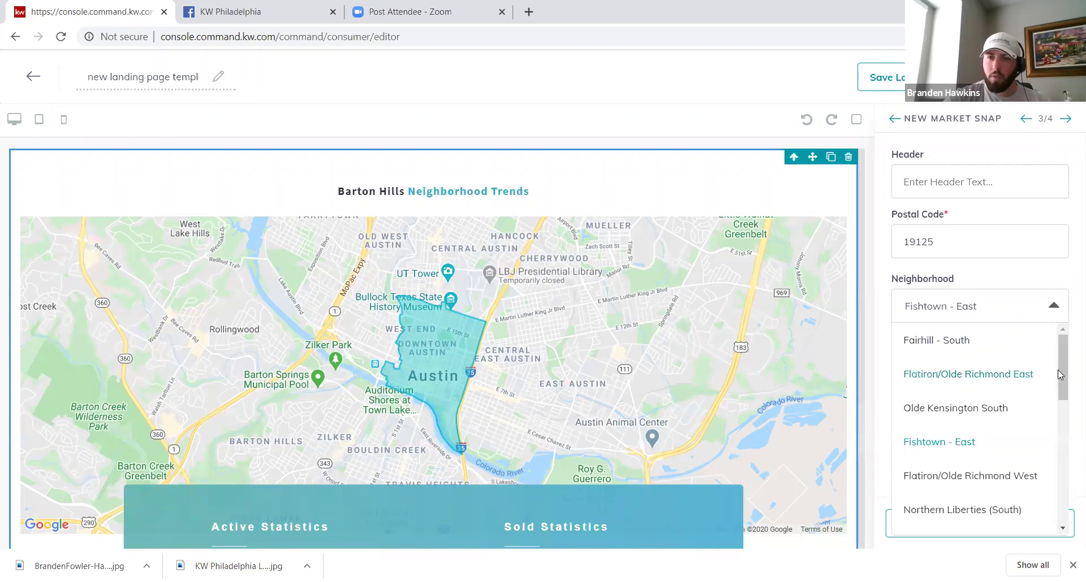
{"action": "scroll", "coordinate": [1063, 374], "scroll_direction": "down", "scroll_amount": 1}
{"action": "scroll", "coordinate": [1068, 436], "scroll_direction": "down", "scroll_amount": 5}
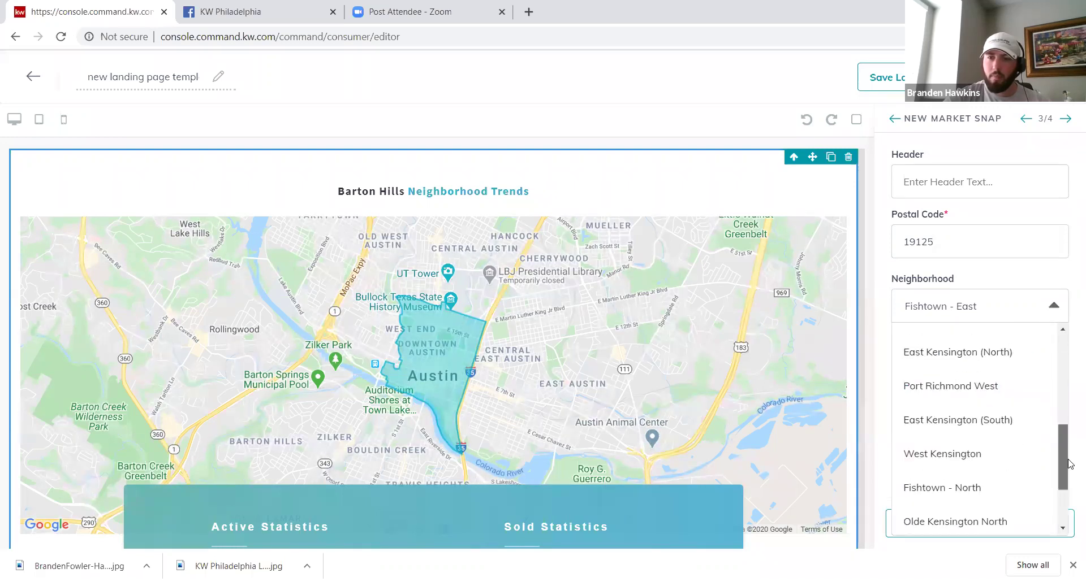
{"action": "left_click", "coordinate": [980, 440]}
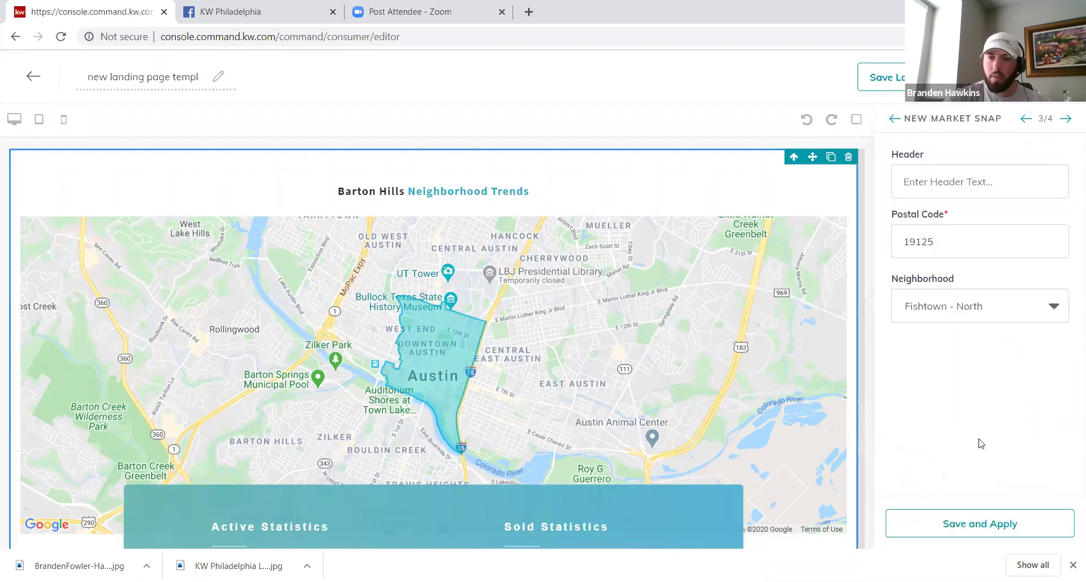
Step: Give the section the header 'Call This Neighborhood Home' and save and apply it
{"action": "left_click", "coordinate": [976, 184]}
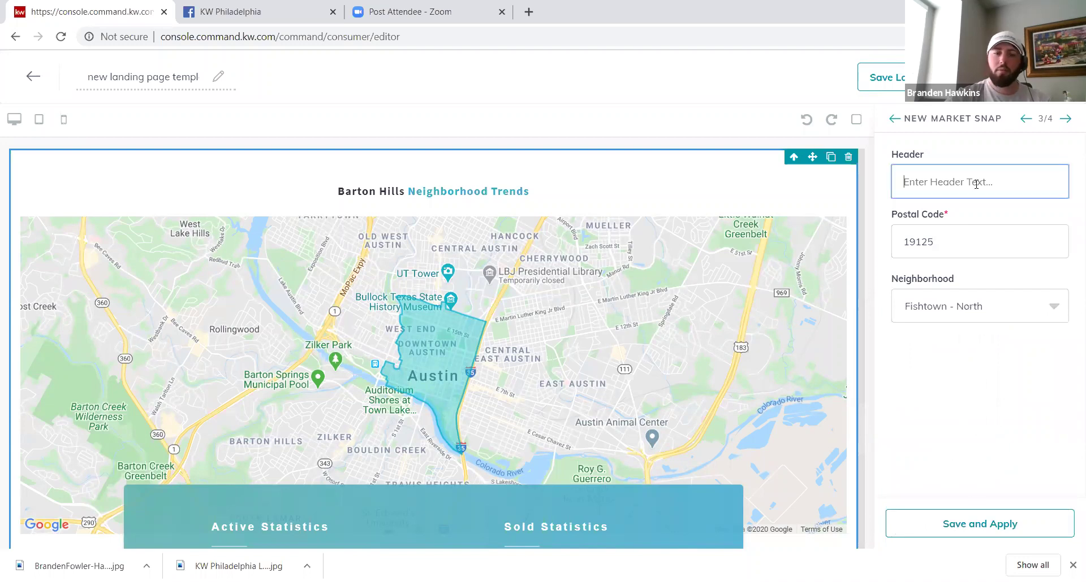
{"action": "type", "text": "Call This"}
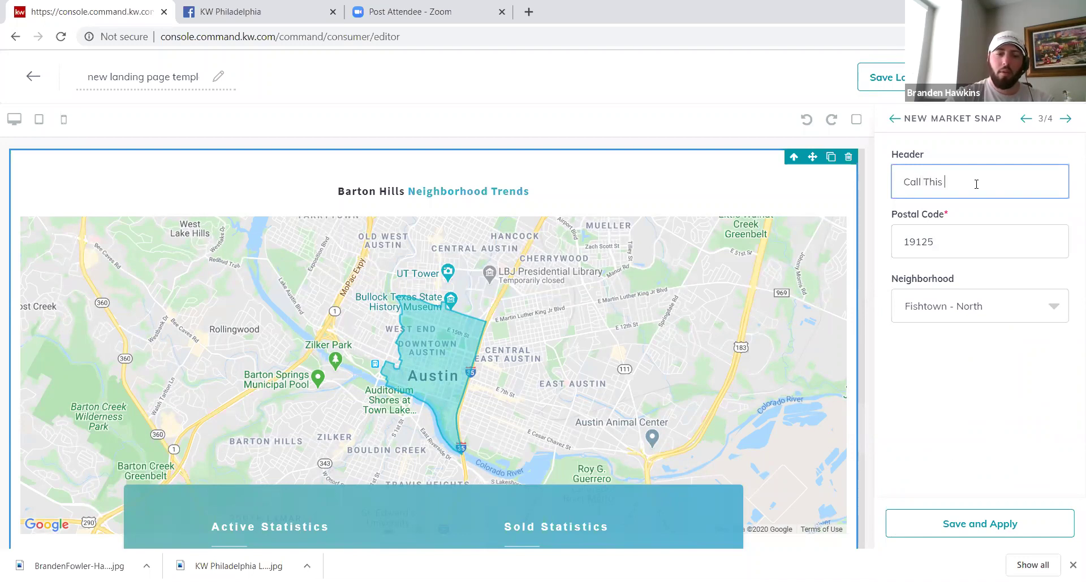
{"action": "type", "text": " Neighborhood Home"}
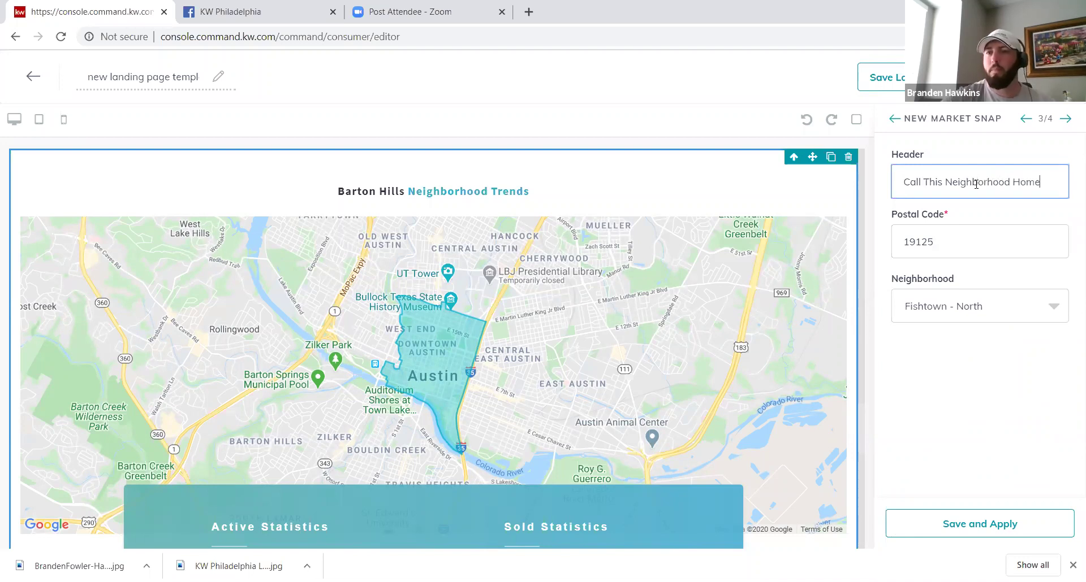
{"action": "left_click", "coordinate": [976, 519]}
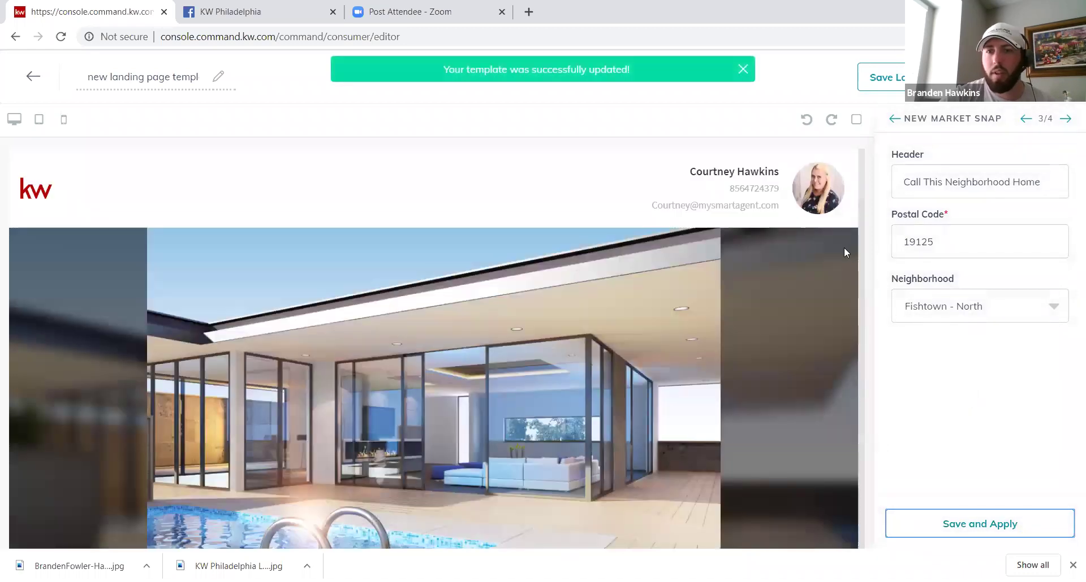
Step: Review the Fishtown - North 19125 statistics, then return to the Listing widget settings
{"action": "scroll", "coordinate": [842, 246], "scroll_direction": "down", "scroll_amount": 2}
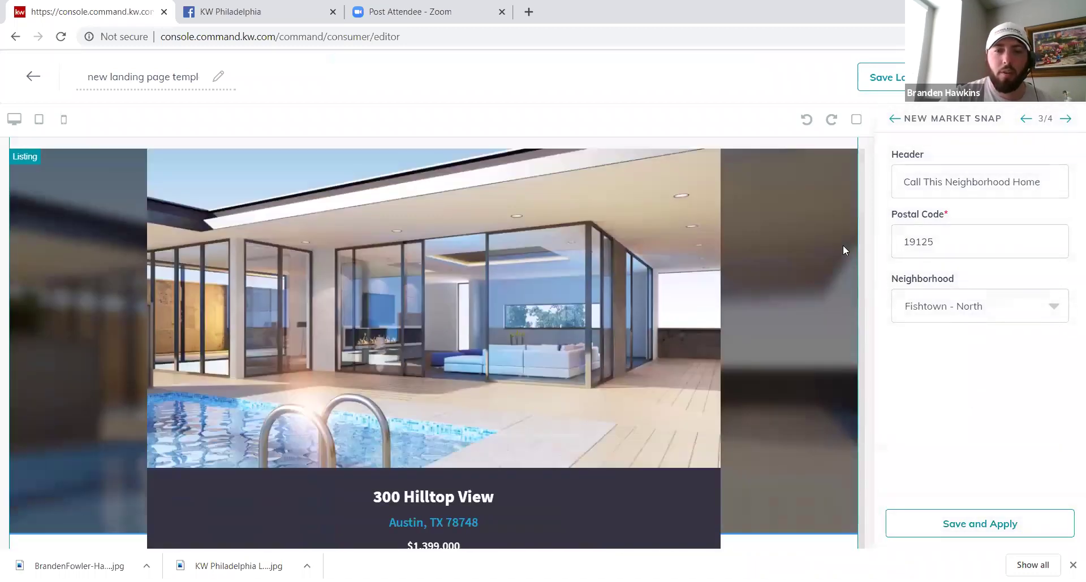
{"action": "scroll", "coordinate": [842, 246], "scroll_direction": "down", "scroll_amount": 7}
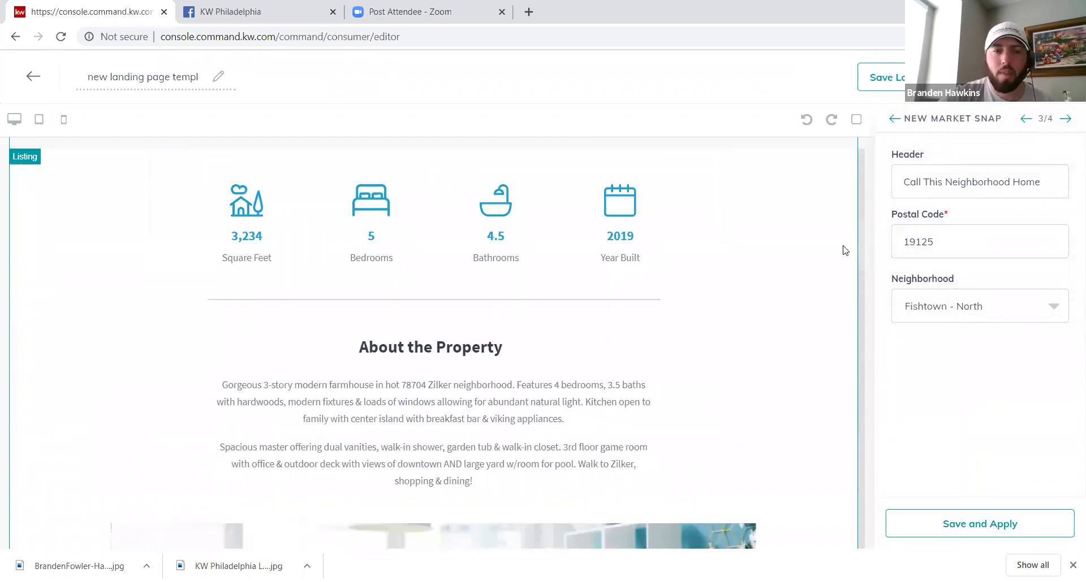
{"action": "scroll", "coordinate": [844, 251], "scroll_direction": "down", "scroll_amount": 7}
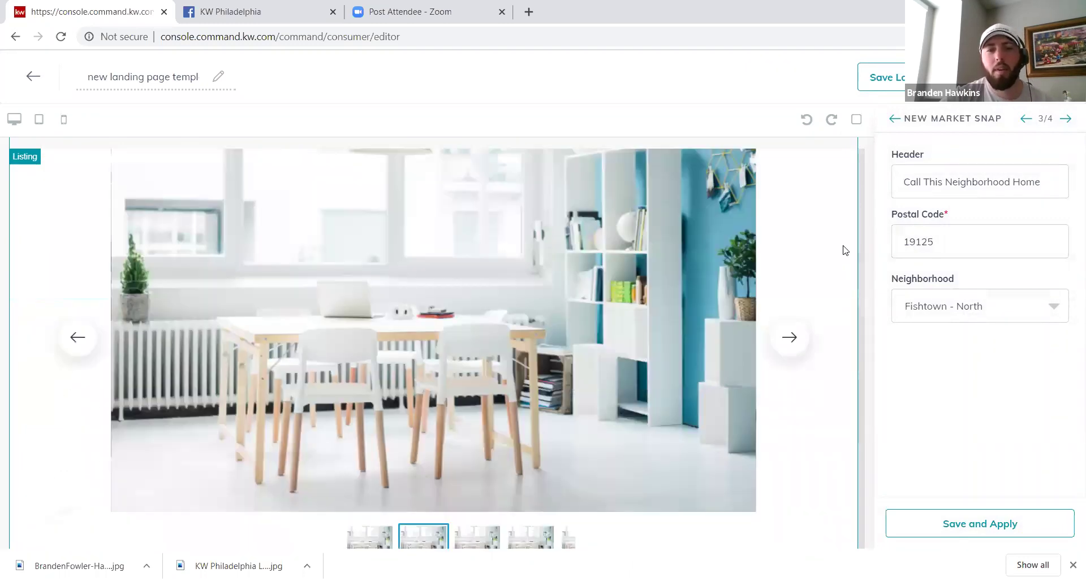
{"action": "scroll", "coordinate": [844, 251], "scroll_direction": "down", "scroll_amount": 7}
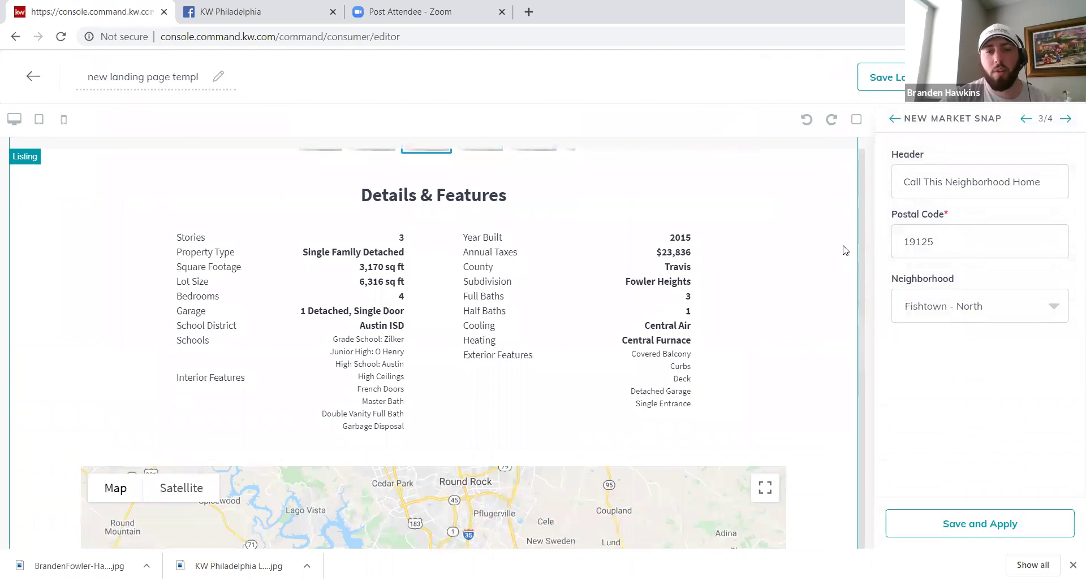
{"action": "scroll", "coordinate": [844, 250], "scroll_direction": "down", "scroll_amount": 5}
{"action": "scroll", "coordinate": [844, 251], "scroll_direction": "down", "scroll_amount": 6}
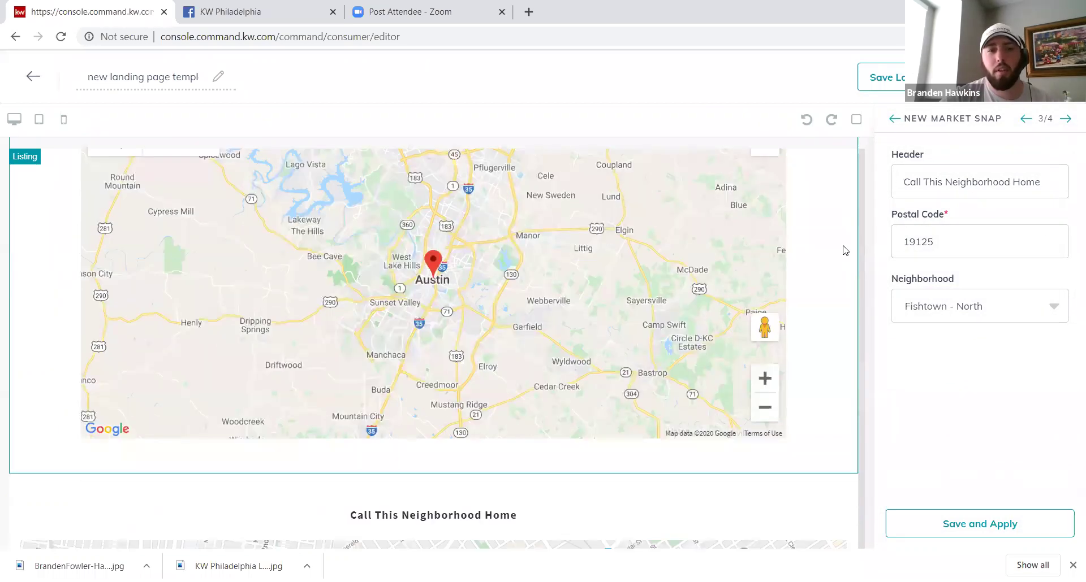
{"action": "scroll", "coordinate": [843, 245], "scroll_direction": "down", "scroll_amount": 10}
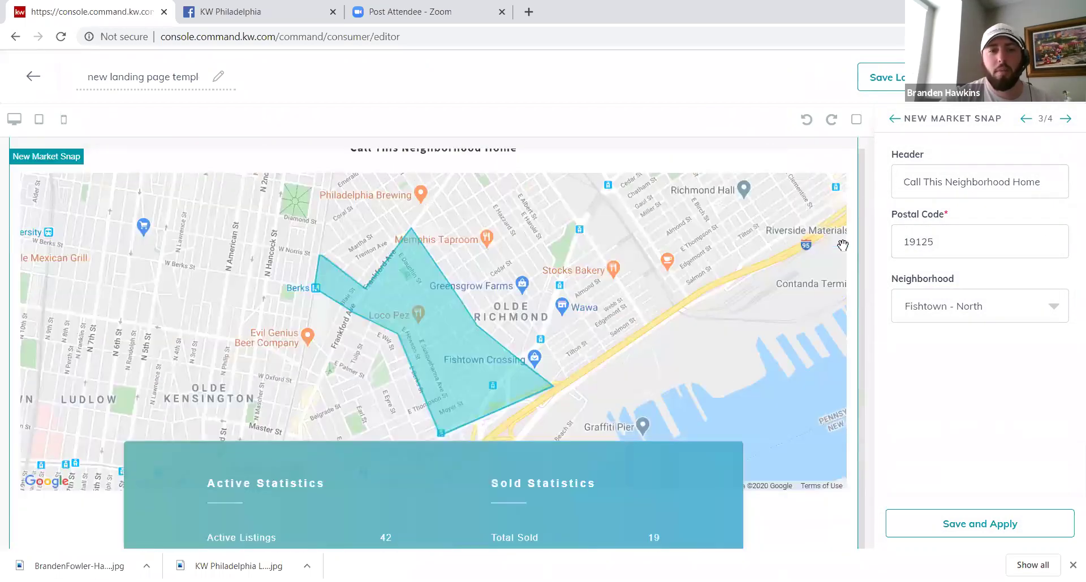
{"action": "scroll", "coordinate": [843, 248], "scroll_direction": "up", "scroll_amount": 3}
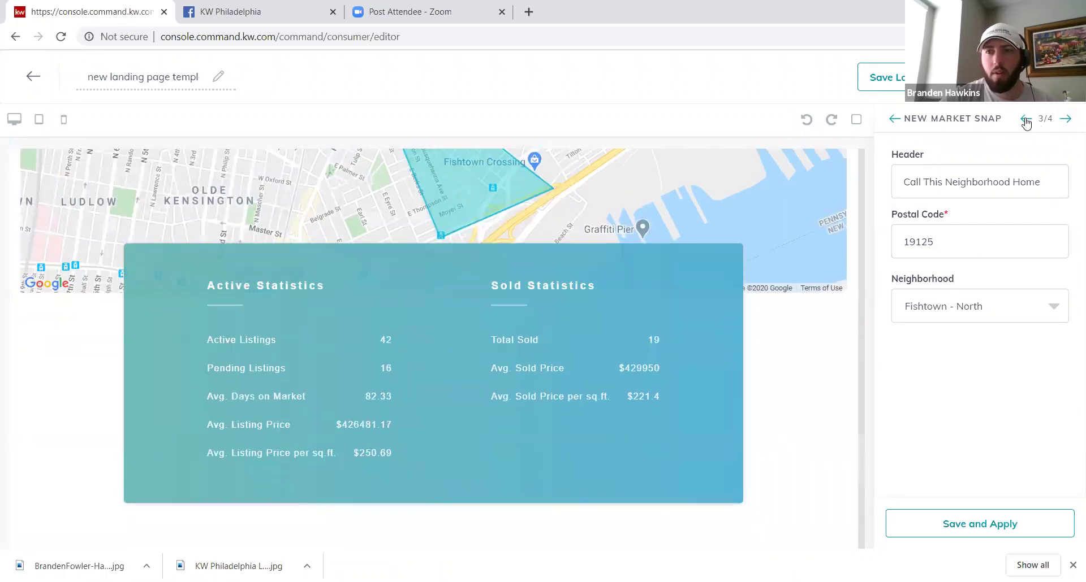
{"action": "left_click", "coordinate": [1025, 122]}
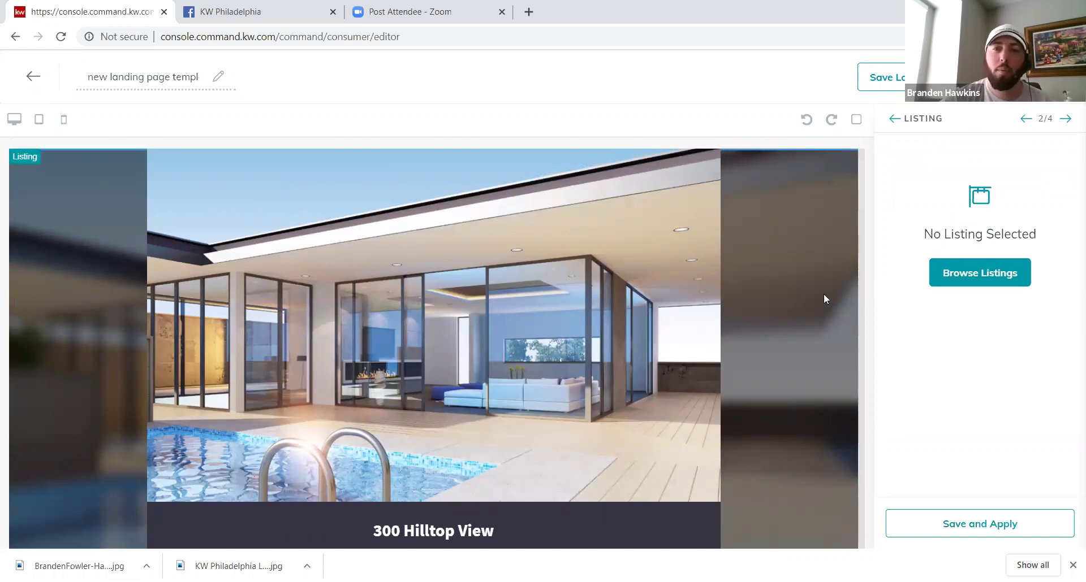
{"action": "scroll", "coordinate": [823, 294], "scroll_direction": "down", "scroll_amount": 3}
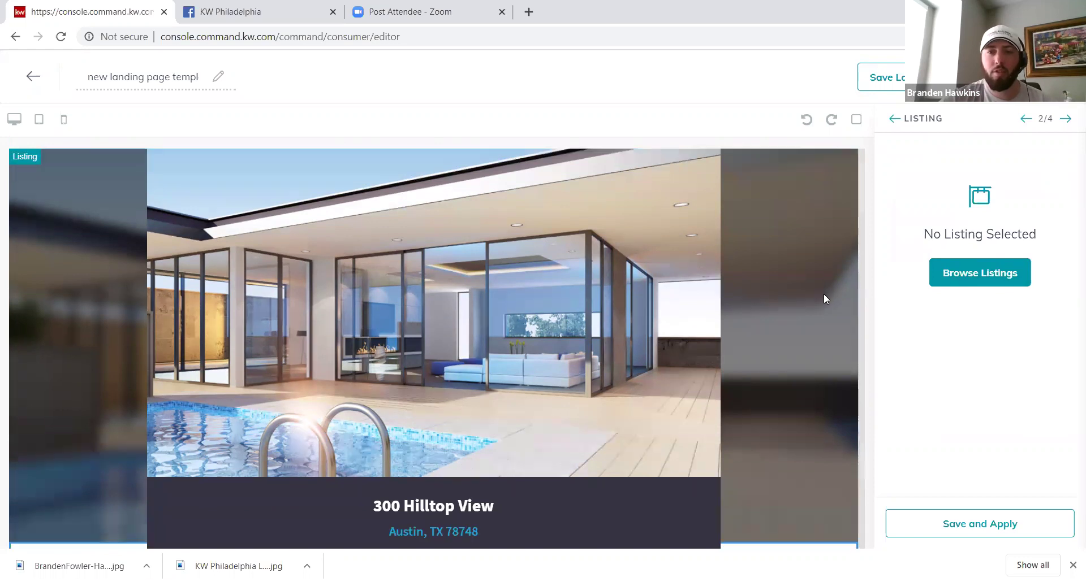
{"action": "scroll", "coordinate": [824, 297], "scroll_direction": "down", "scroll_amount": 8}
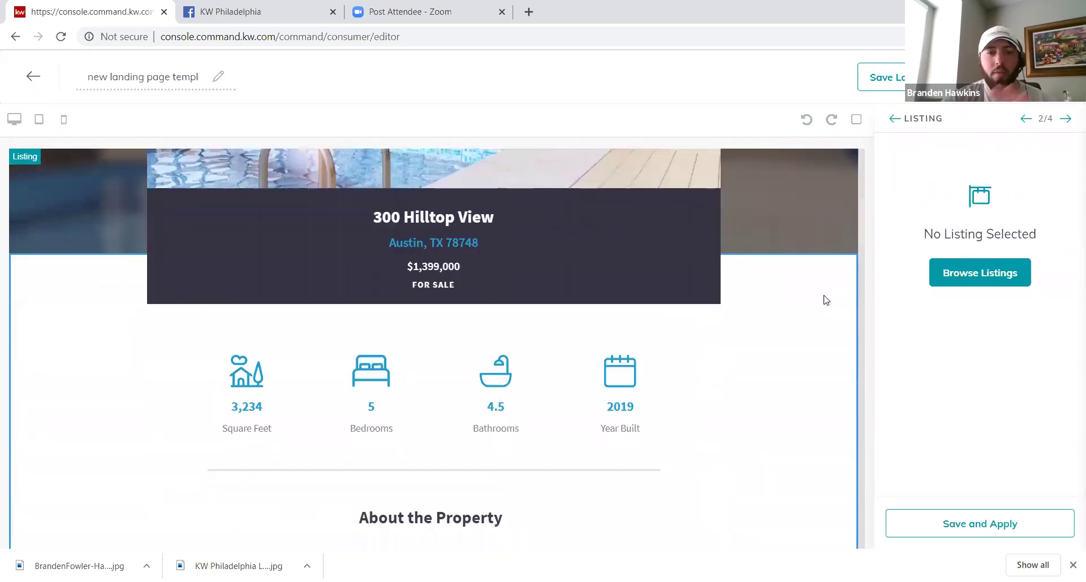
{"action": "scroll", "coordinate": [823, 301], "scroll_direction": "down", "scroll_amount": 8}
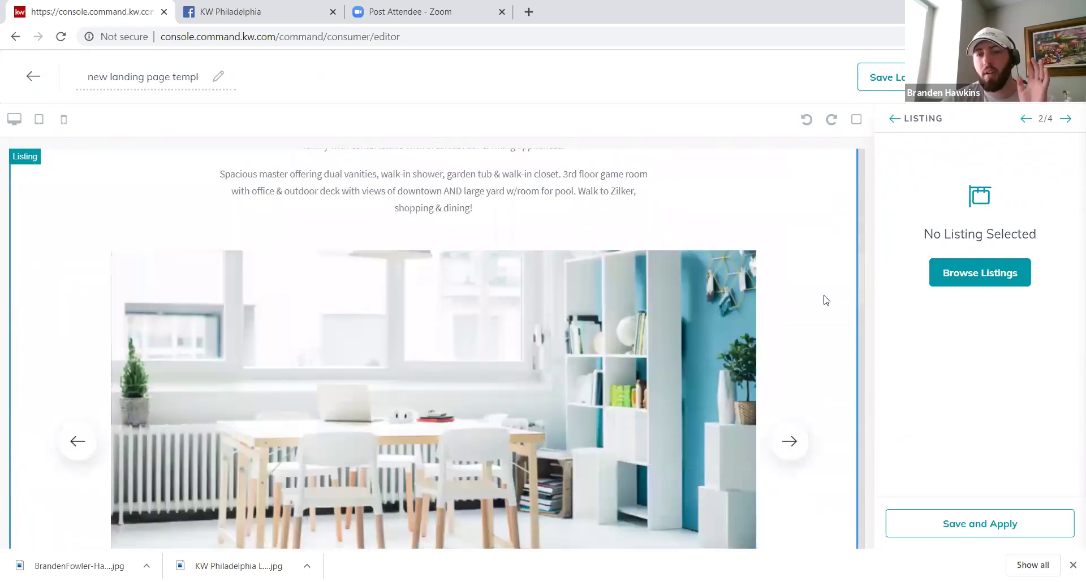
{"action": "scroll", "coordinate": [825, 300], "scroll_direction": "down", "scroll_amount": 2}
{"action": "scroll", "coordinate": [825, 301], "scroll_direction": "up", "scroll_amount": 3}
{"action": "scroll", "coordinate": [826, 301], "scroll_direction": "up", "scroll_amount": 2}
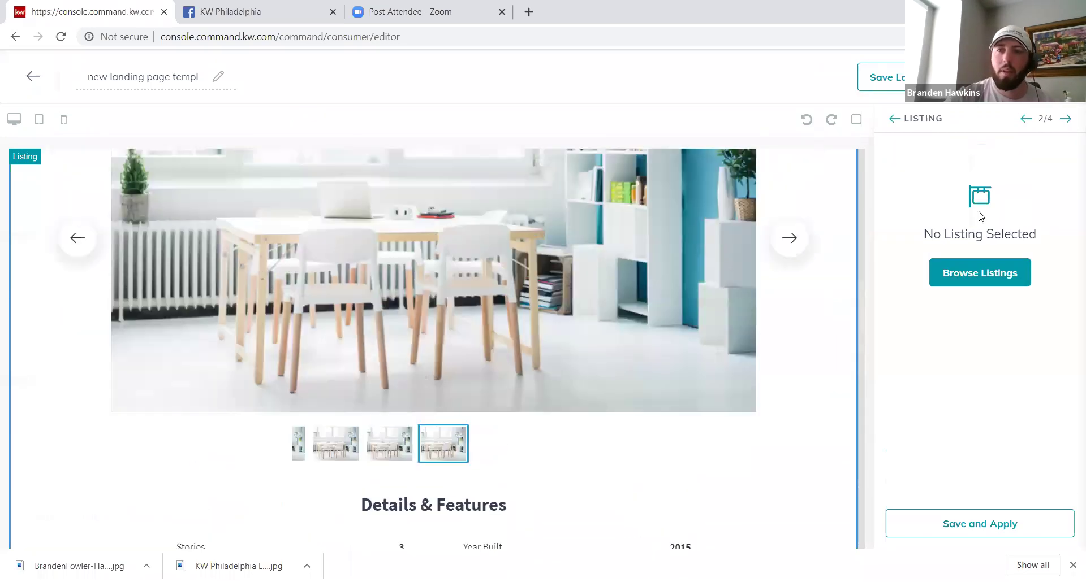
{"action": "left_click", "coordinate": [1026, 119]}
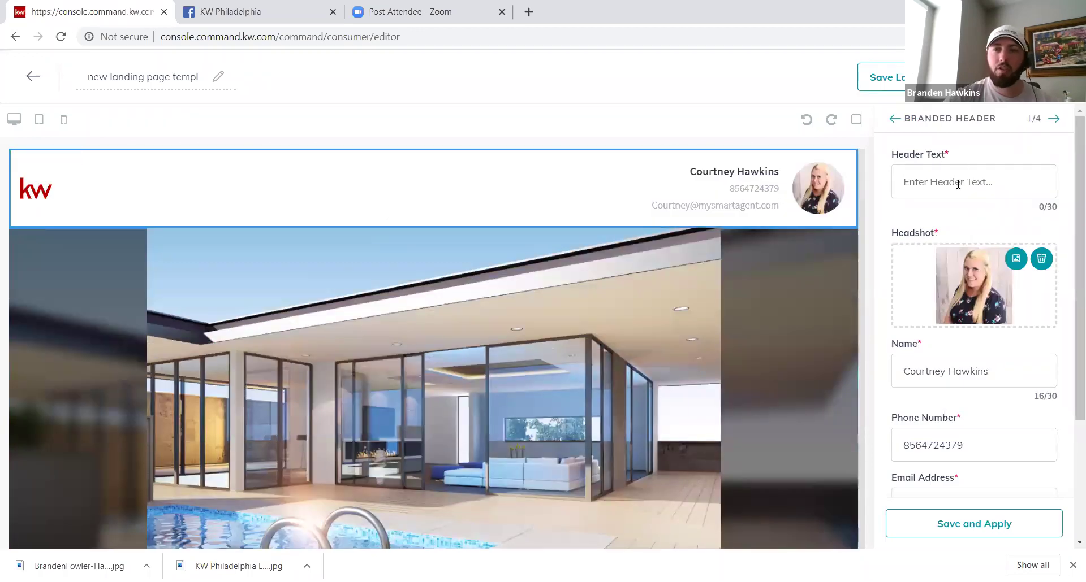
{"action": "left_click", "coordinate": [955, 185]}
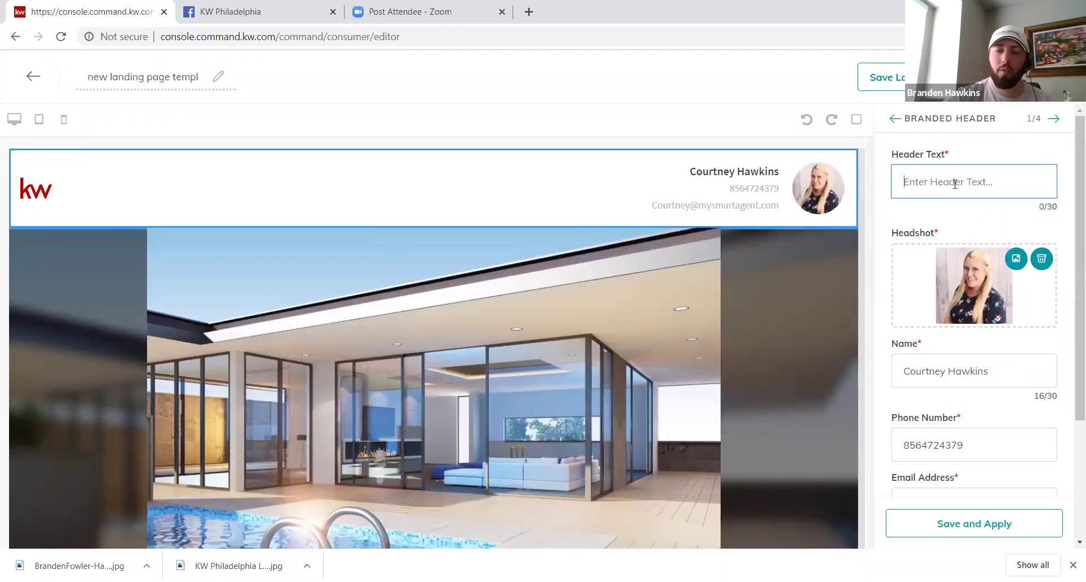
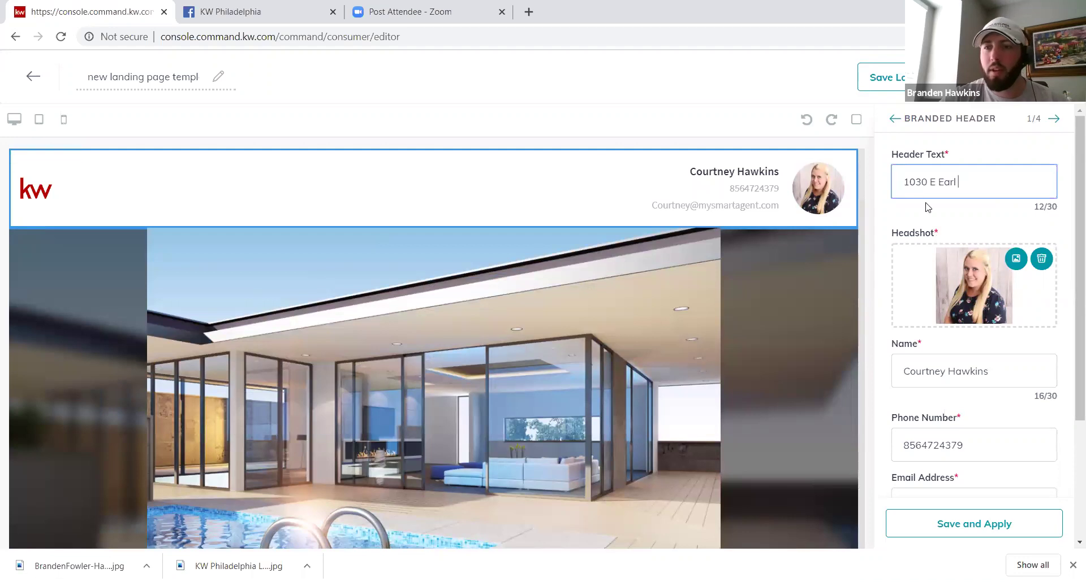
{"action": "left_click", "coordinate": [927, 524]}
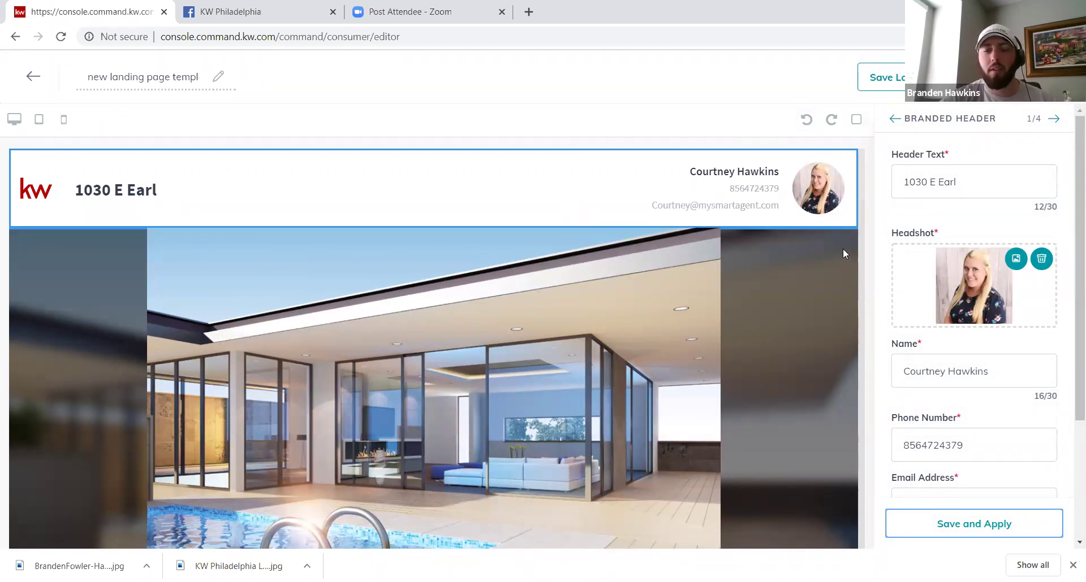
Step: Check the updated landing page, then leave the page editor
{"action": "scroll", "coordinate": [842, 253], "scroll_direction": "down", "scroll_amount": 1}
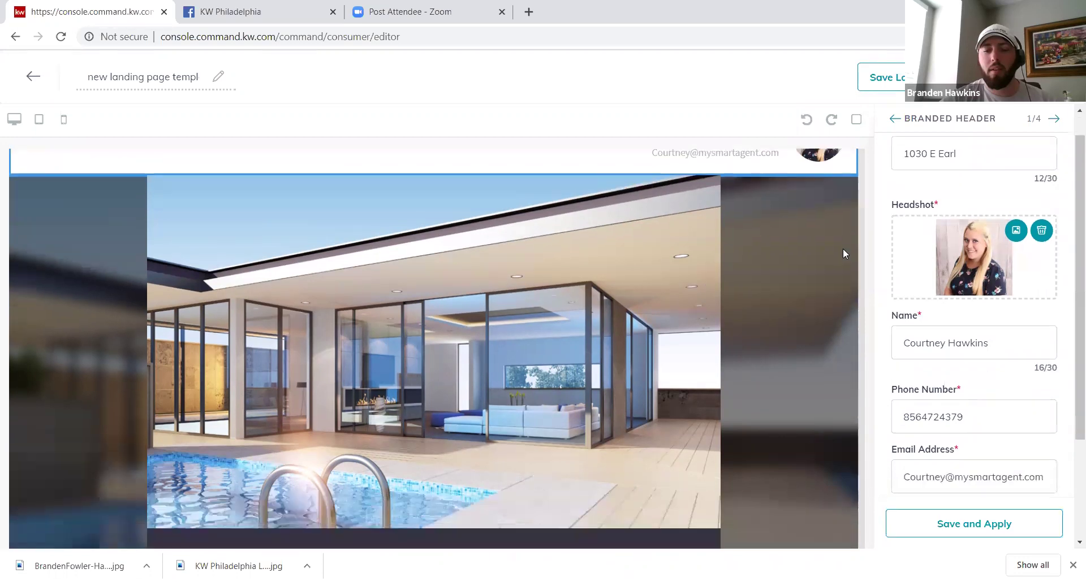
{"action": "scroll", "coordinate": [843, 253], "scroll_direction": "down", "scroll_amount": 5}
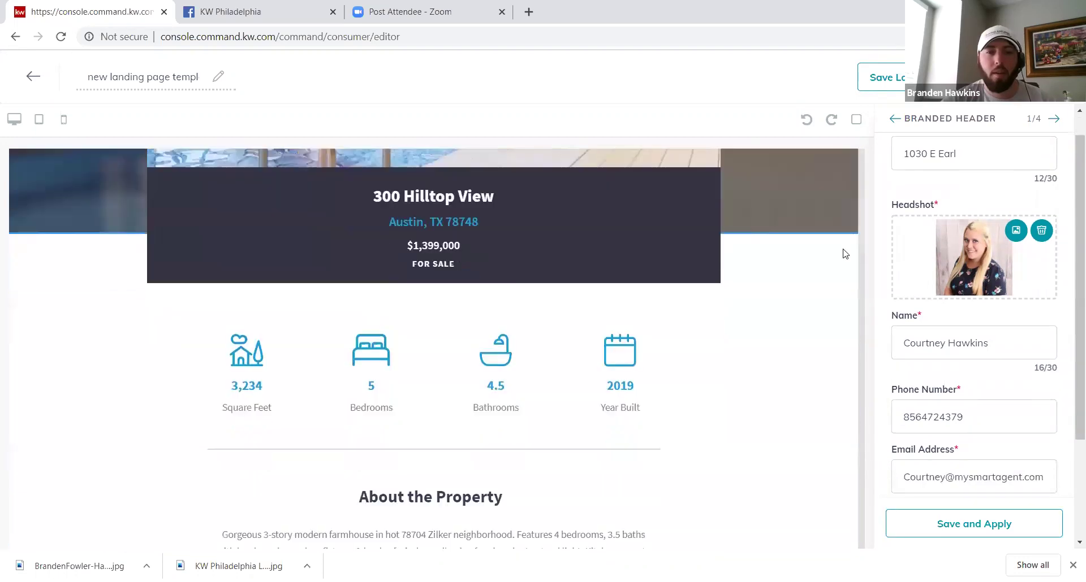
{"action": "scroll", "coordinate": [842, 253], "scroll_direction": "down", "scroll_amount": 5}
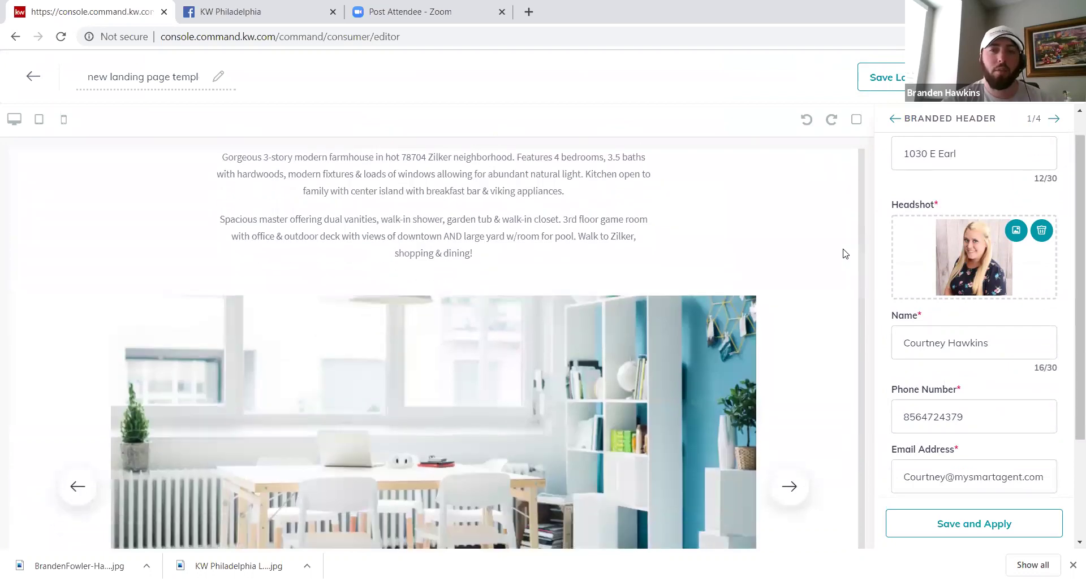
{"action": "scroll", "coordinate": [843, 253], "scroll_direction": "down", "scroll_amount": 2}
{"action": "scroll", "coordinate": [842, 254], "scroll_direction": "up", "scroll_amount": 3}
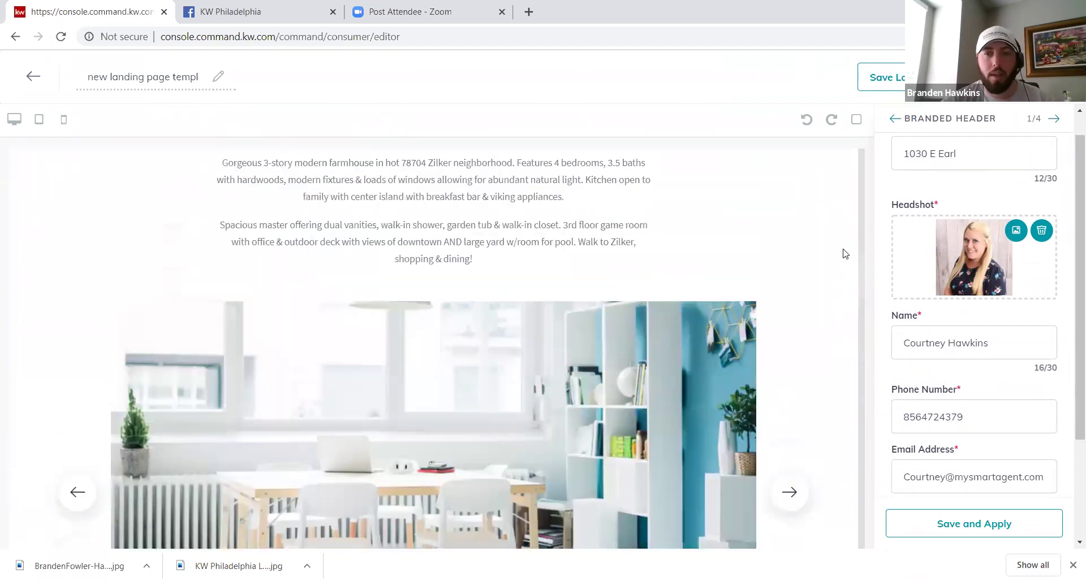
{"action": "scroll", "coordinate": [843, 254], "scroll_direction": "up", "scroll_amount": 6}
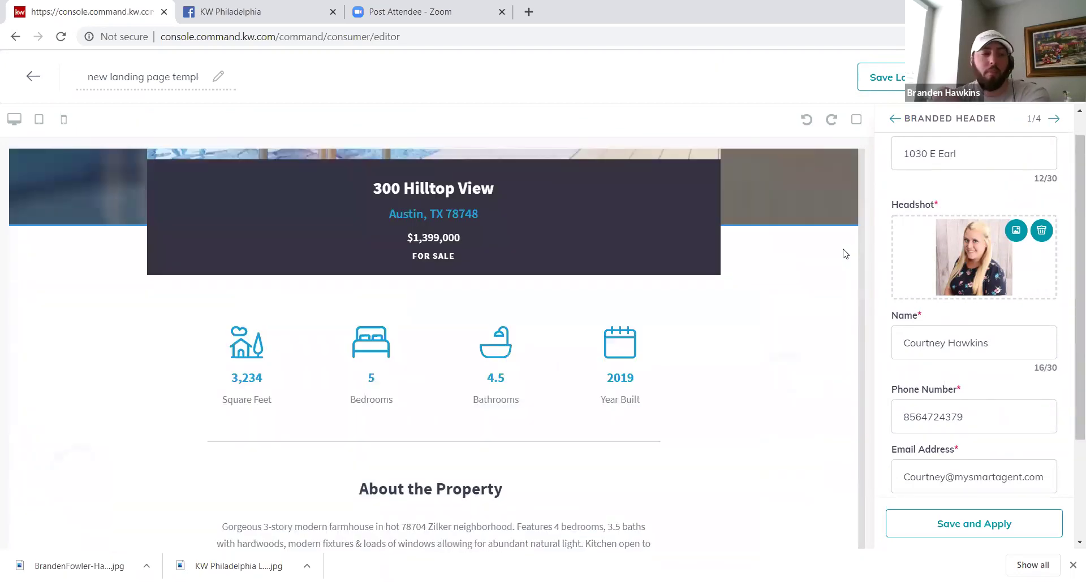
{"action": "scroll", "coordinate": [843, 253], "scroll_direction": "up", "scroll_amount": 3}
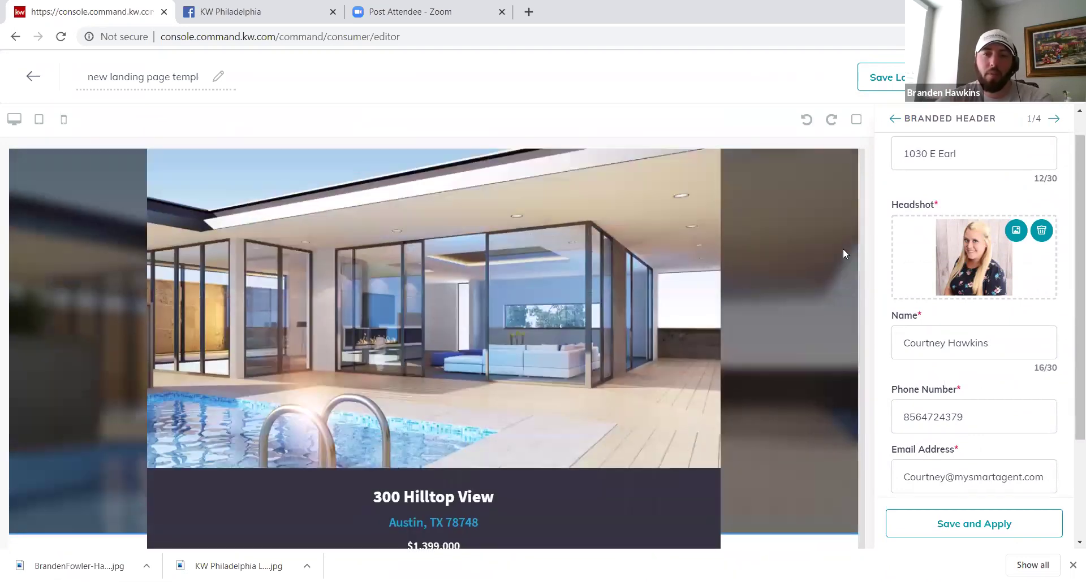
{"action": "scroll", "coordinate": [842, 254], "scroll_direction": "up", "scroll_amount": 1}
{"action": "scroll", "coordinate": [842, 253], "scroll_direction": "up", "scroll_amount": 2}
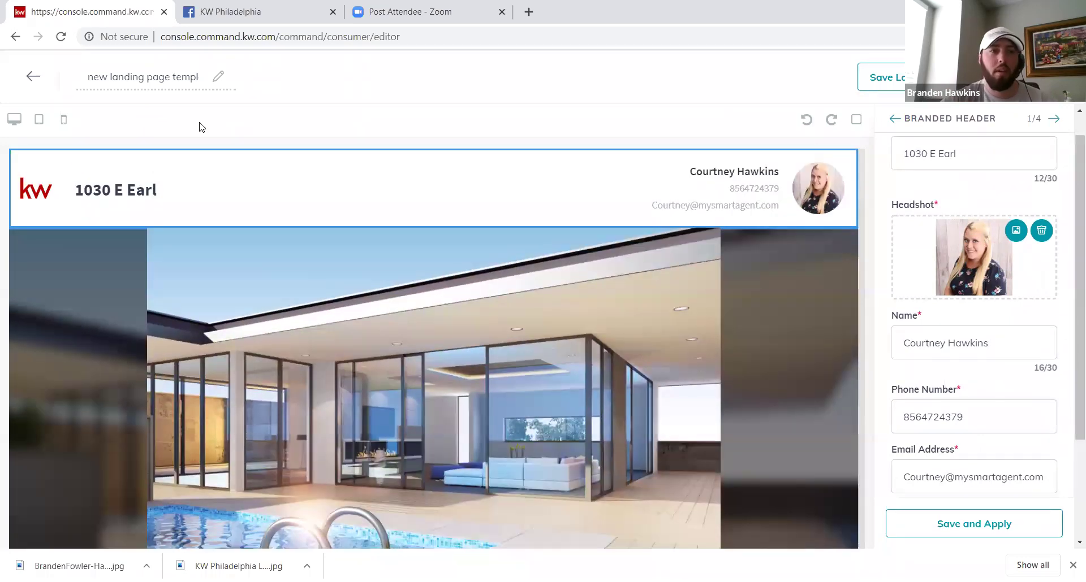
{"action": "left_click", "coordinate": [33, 77]}
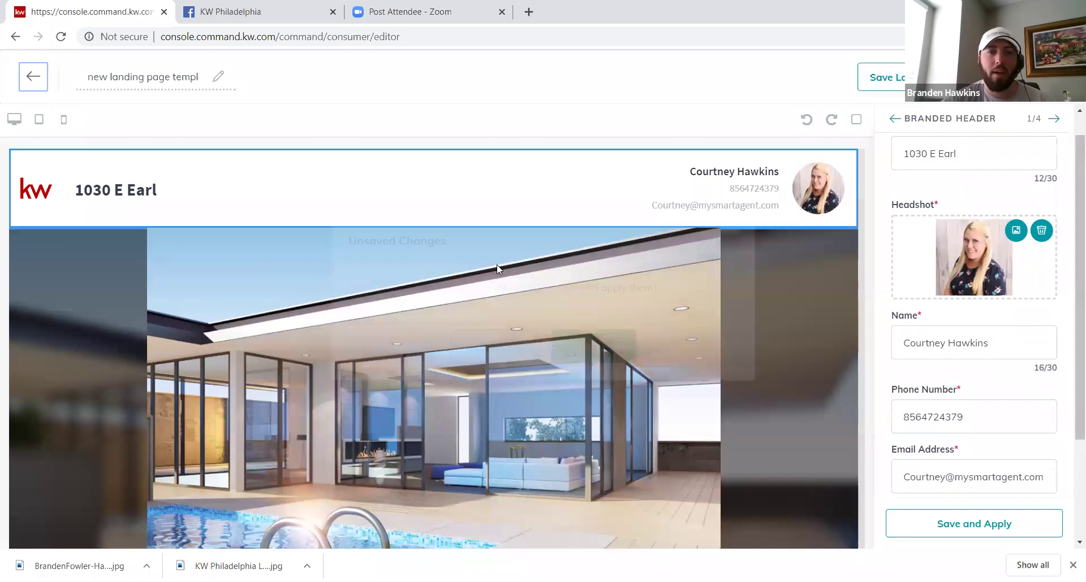
Step: Discard the unsaved changes and create a new standalone landing page
{"action": "left_click", "coordinate": [468, 356]}
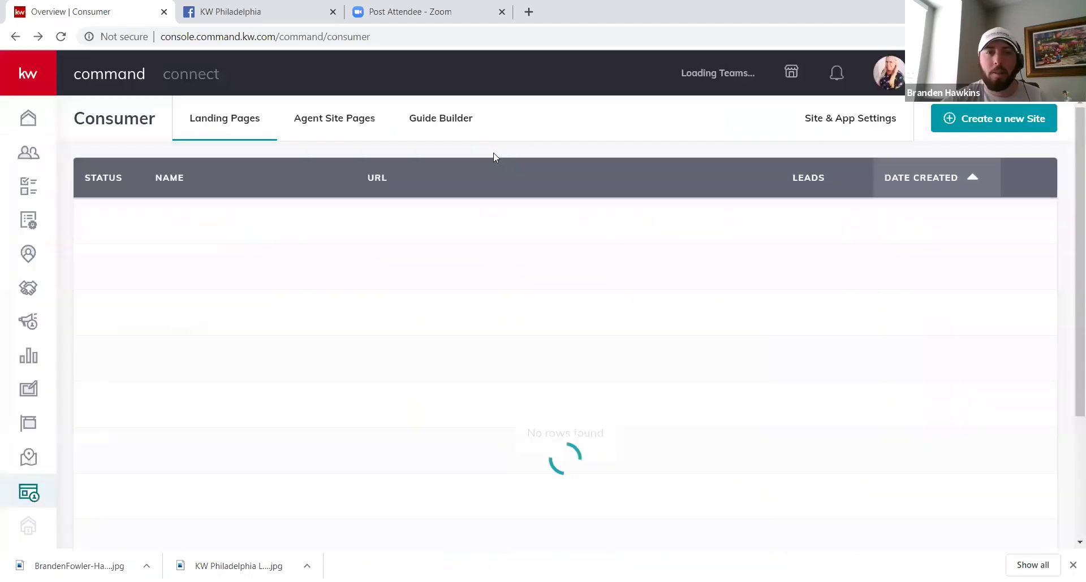
{"action": "left_click", "coordinate": [971, 129]}
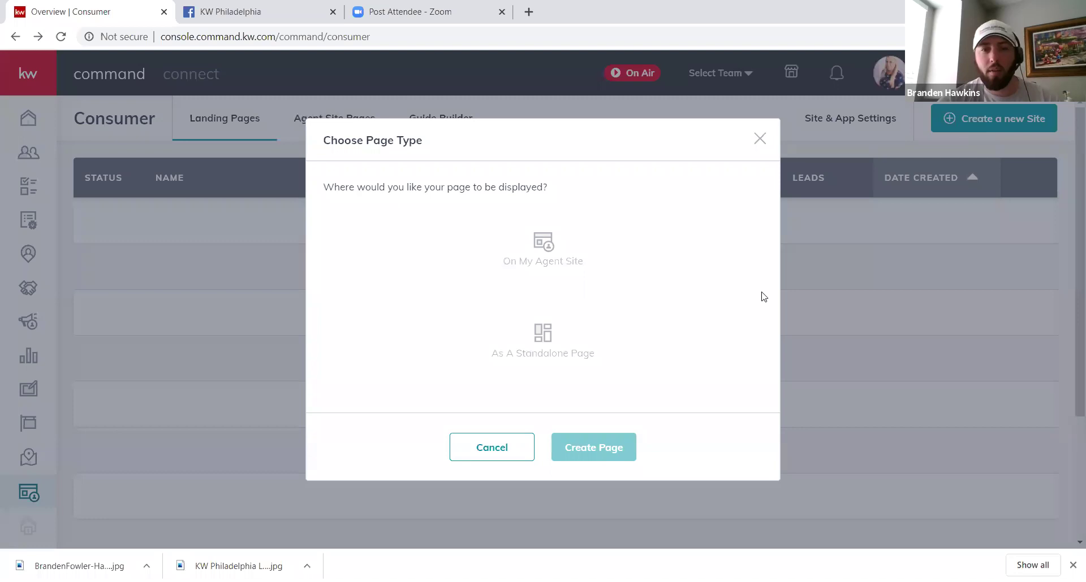
{"action": "left_click", "coordinate": [562, 343]}
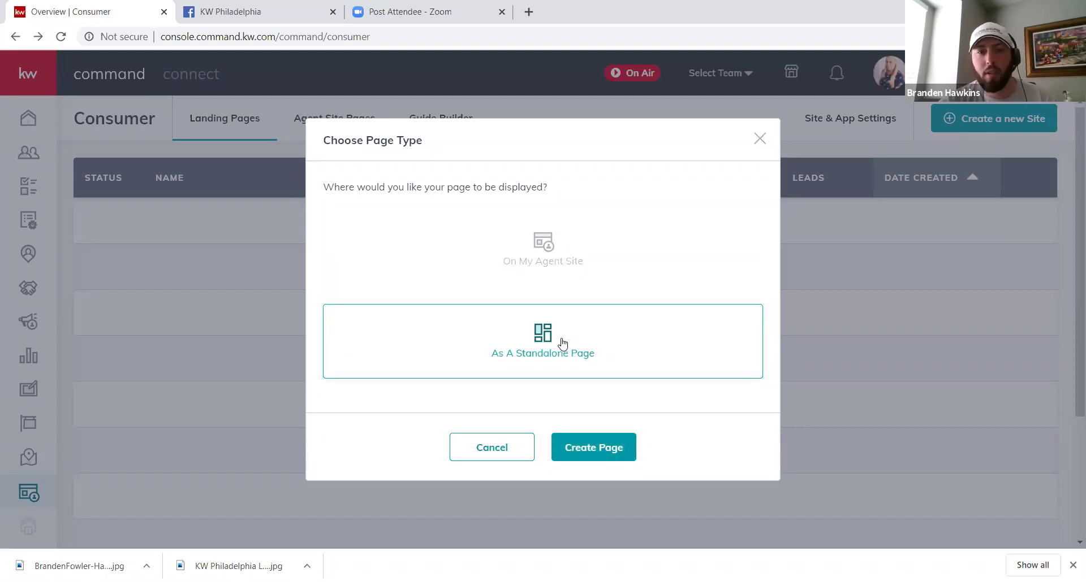
{"action": "left_click", "coordinate": [592, 451]}
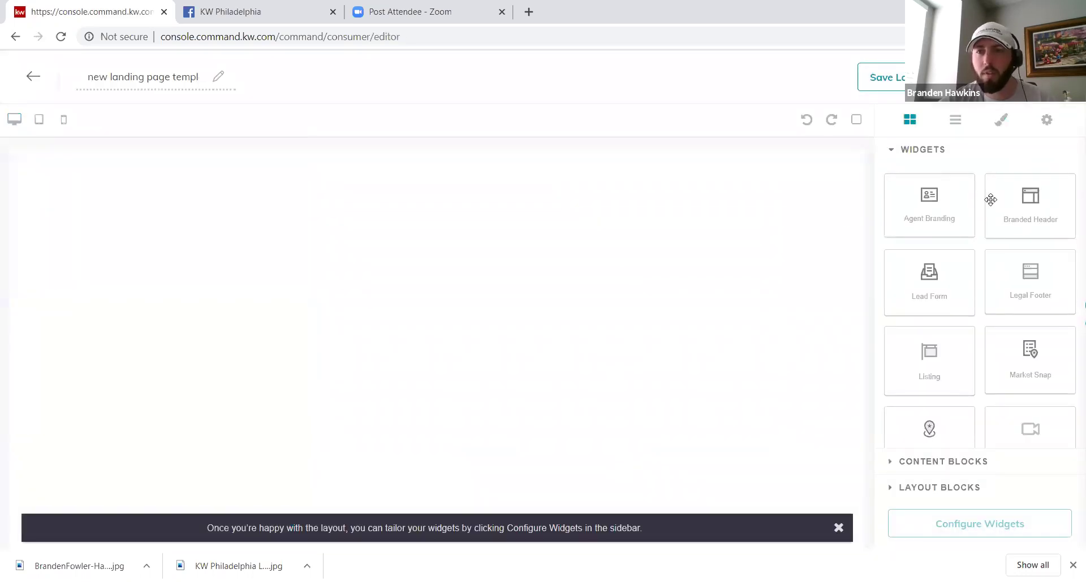
Step: Stack Branded Header, Lead Form and Listing widgets on the new page, in that order
{"action": "left_click_drag", "start_coordinate": [1030, 198], "coordinate": [767, 220]}
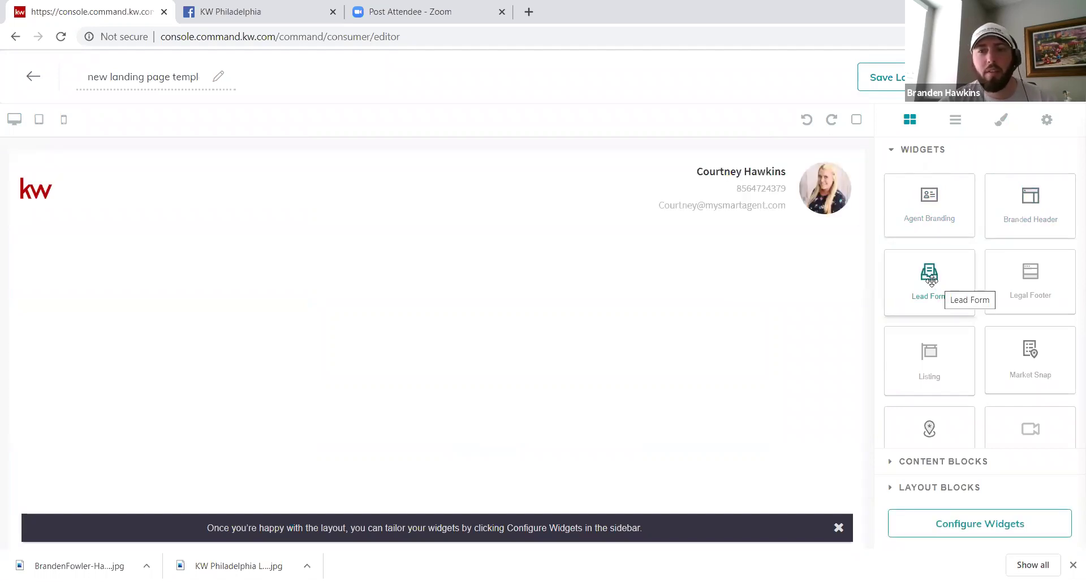
{"action": "left_click_drag", "start_coordinate": [930, 281], "coordinate": [449, 263]}
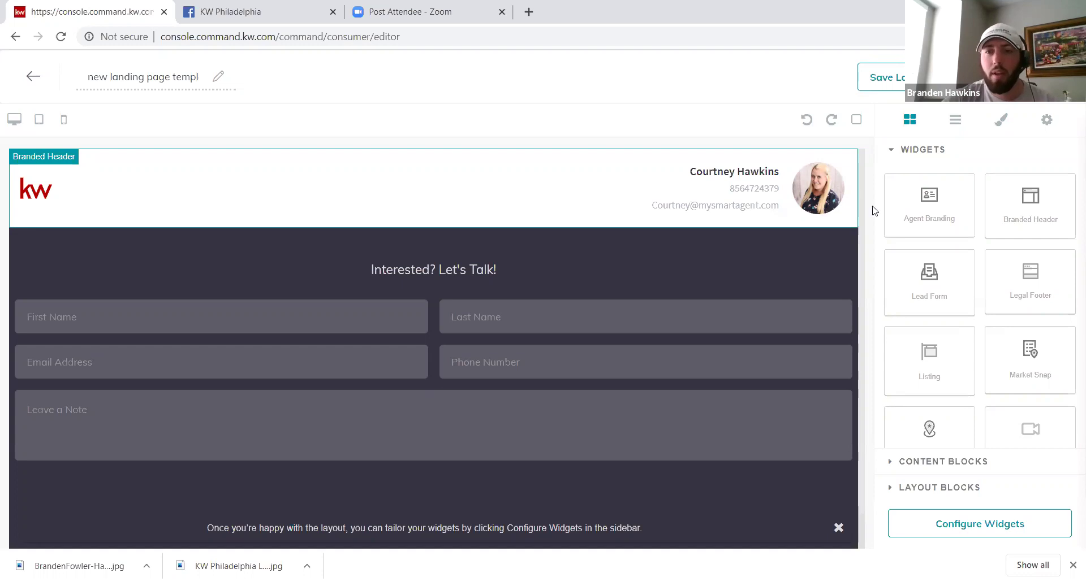
{"action": "left_click", "coordinate": [833, 266]}
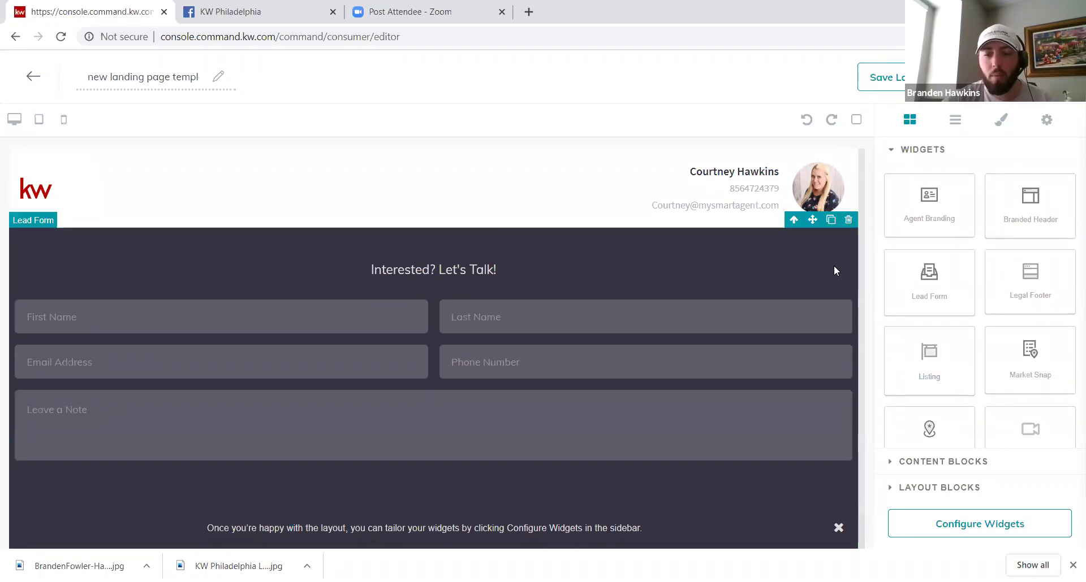
{"action": "scroll", "coordinate": [834, 266], "scroll_direction": "down", "scroll_amount": 1}
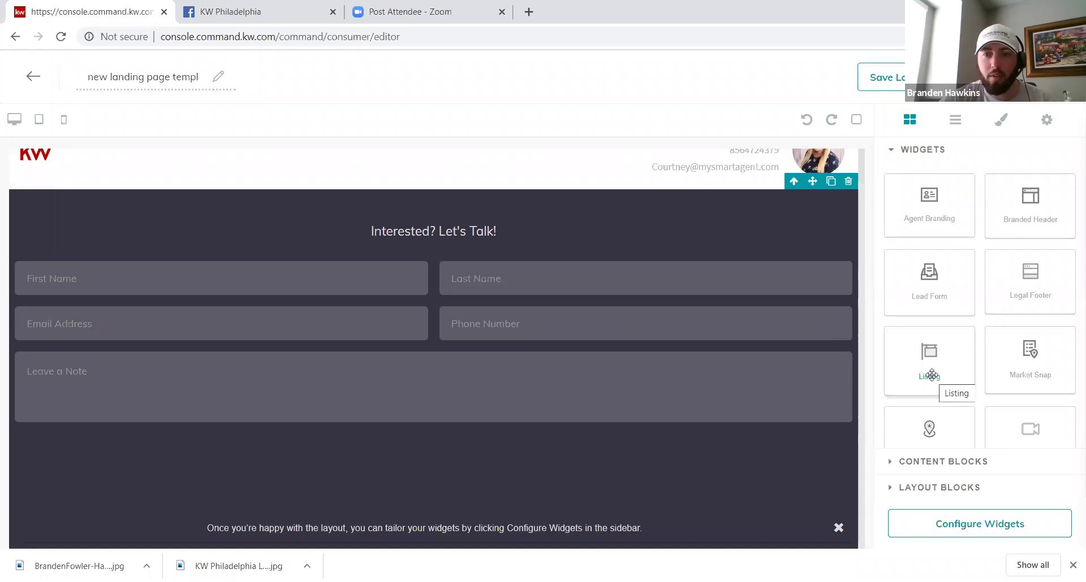
{"action": "left_click_drag", "start_coordinate": [931, 375], "coordinate": [730, 510]}
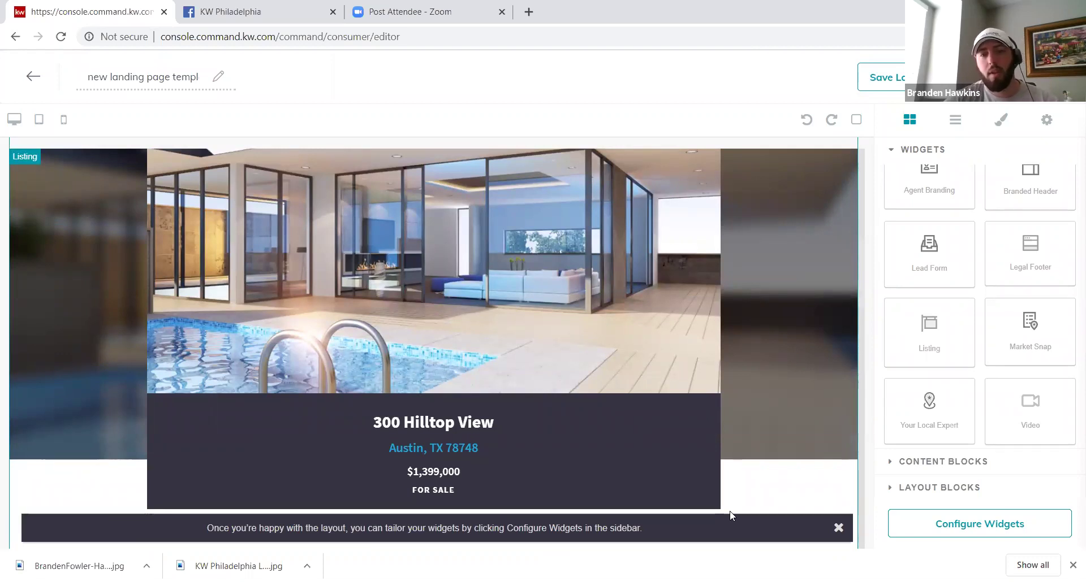
{"action": "scroll", "coordinate": [730, 514], "scroll_direction": "up", "scroll_amount": 3}
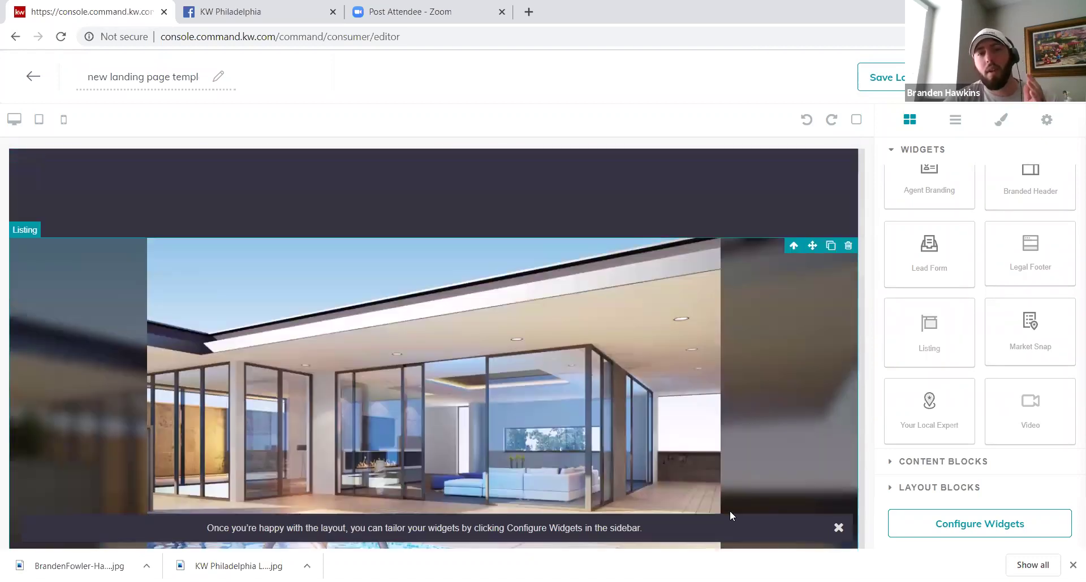
{"action": "scroll", "coordinate": [729, 512], "scroll_direction": "up", "scroll_amount": 5}
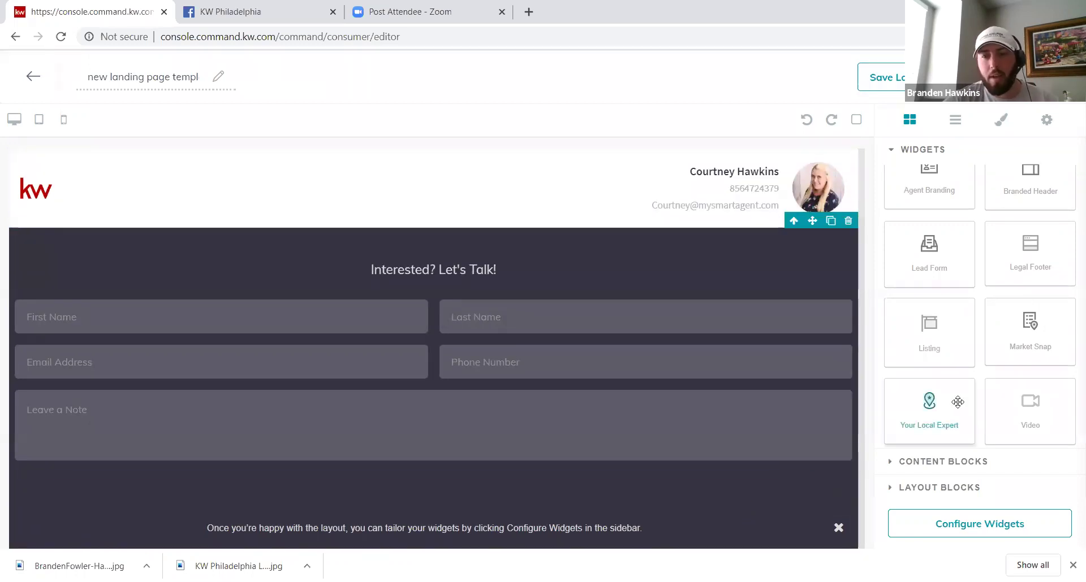
Step: Place the Your Local Expert widget below the Listing map and dismiss the configuration tip
{"action": "scroll", "coordinate": [934, 411], "scroll_direction": "down", "scroll_amount": 3}
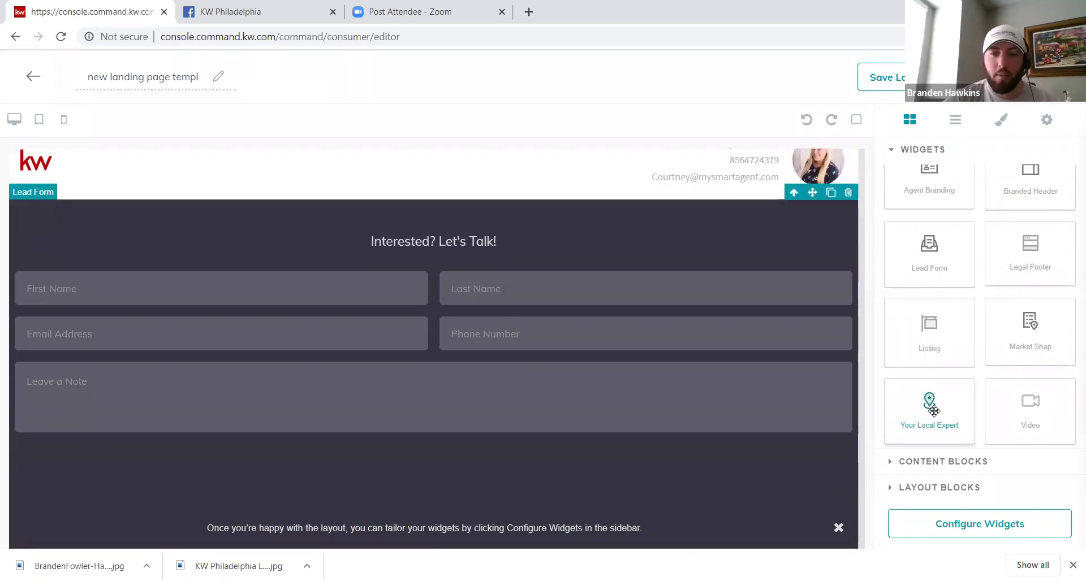
{"action": "scroll", "coordinate": [933, 411], "scroll_direction": "down", "scroll_amount": 7}
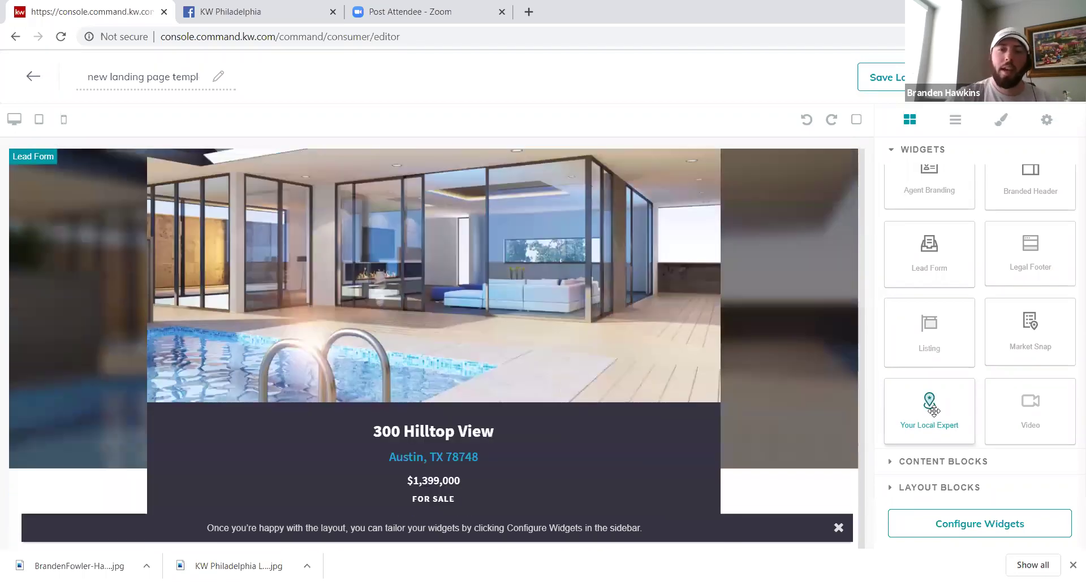
{"action": "scroll", "coordinate": [934, 411], "scroll_direction": "down", "scroll_amount": 3}
{"action": "left_click_drag", "start_coordinate": [933, 411], "coordinate": [832, 298]}
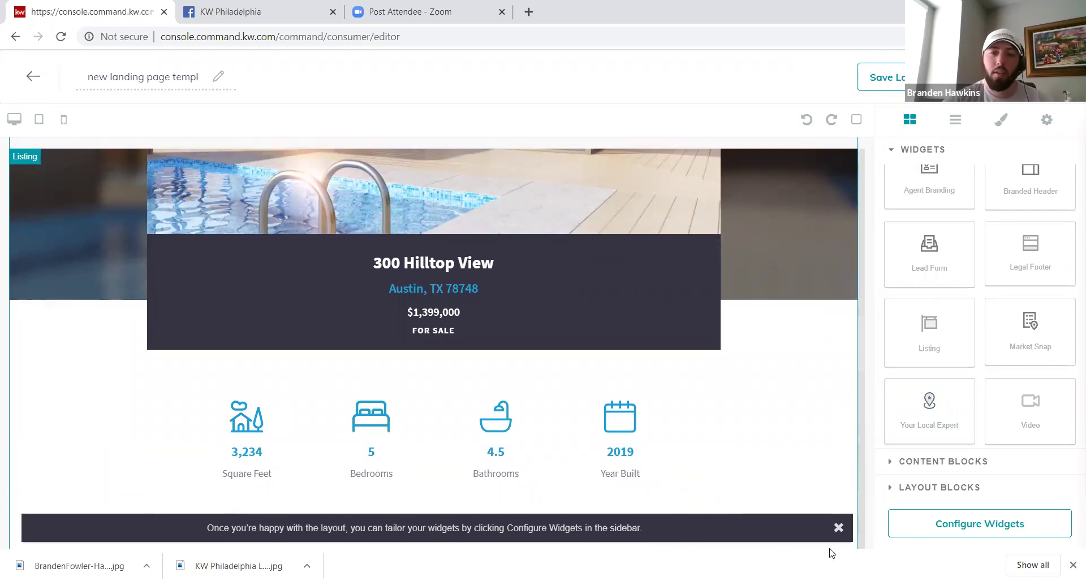
{"action": "left_click", "coordinate": [838, 528]}
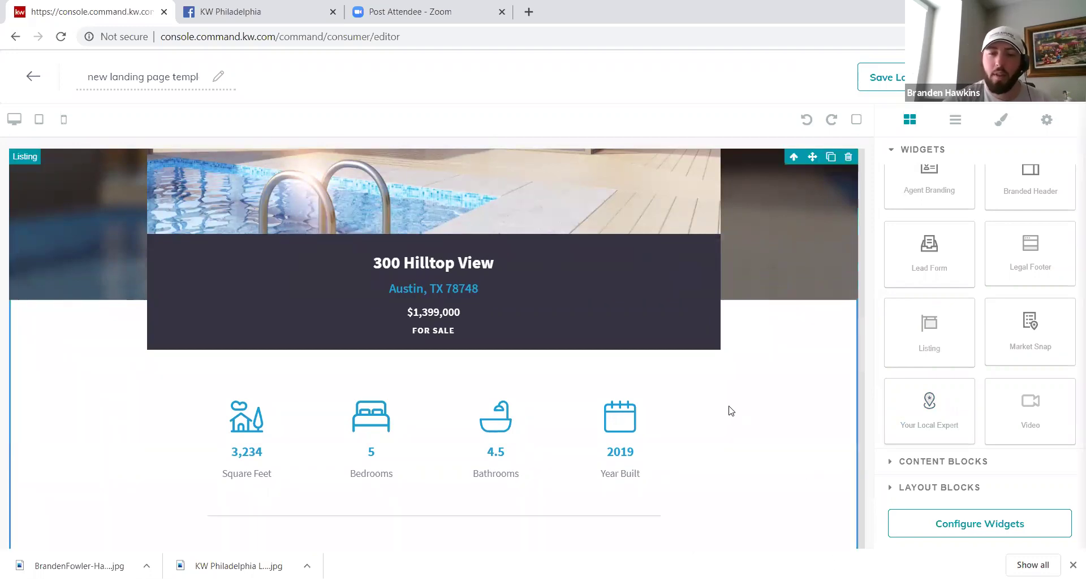
{"action": "scroll", "coordinate": [731, 411], "scroll_direction": "down", "scroll_amount": 1}
{"action": "scroll", "coordinate": [732, 411], "scroll_direction": "down", "scroll_amount": 5}
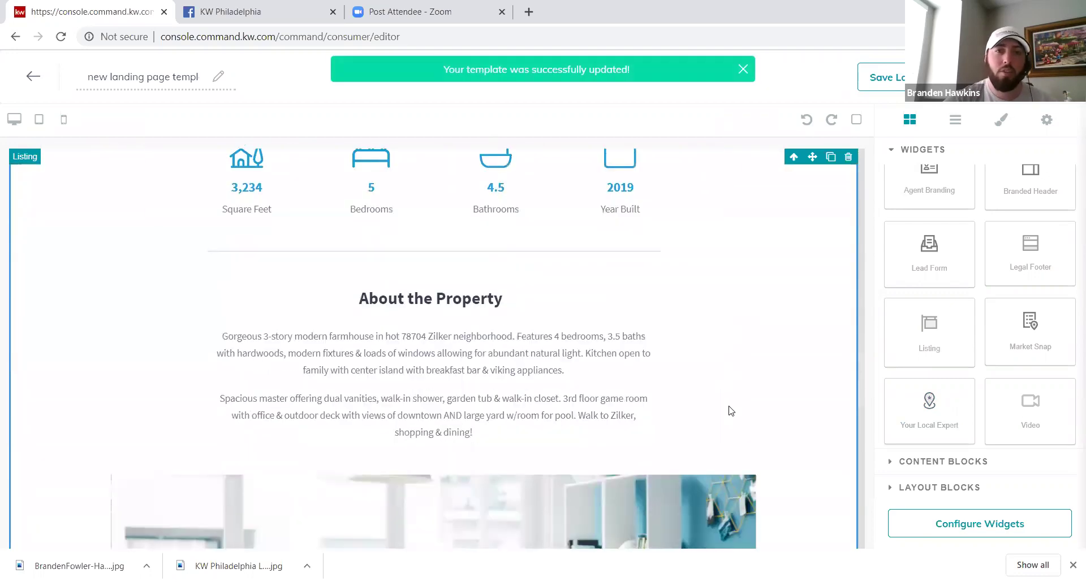
{"action": "scroll", "coordinate": [728, 410], "scroll_direction": "down", "scroll_amount": 6}
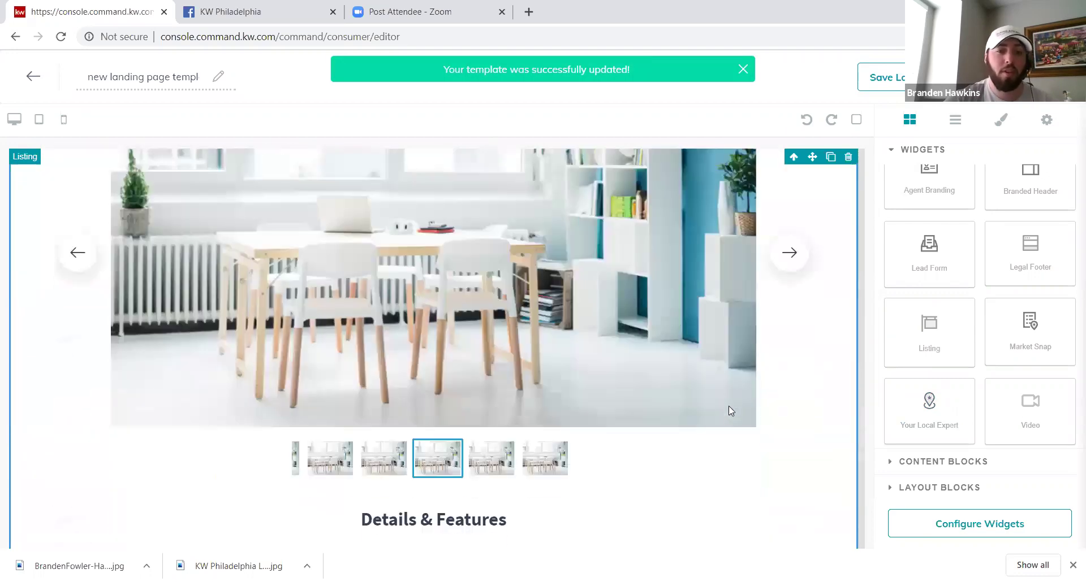
{"action": "scroll", "coordinate": [731, 411], "scroll_direction": "down", "scroll_amount": 5}
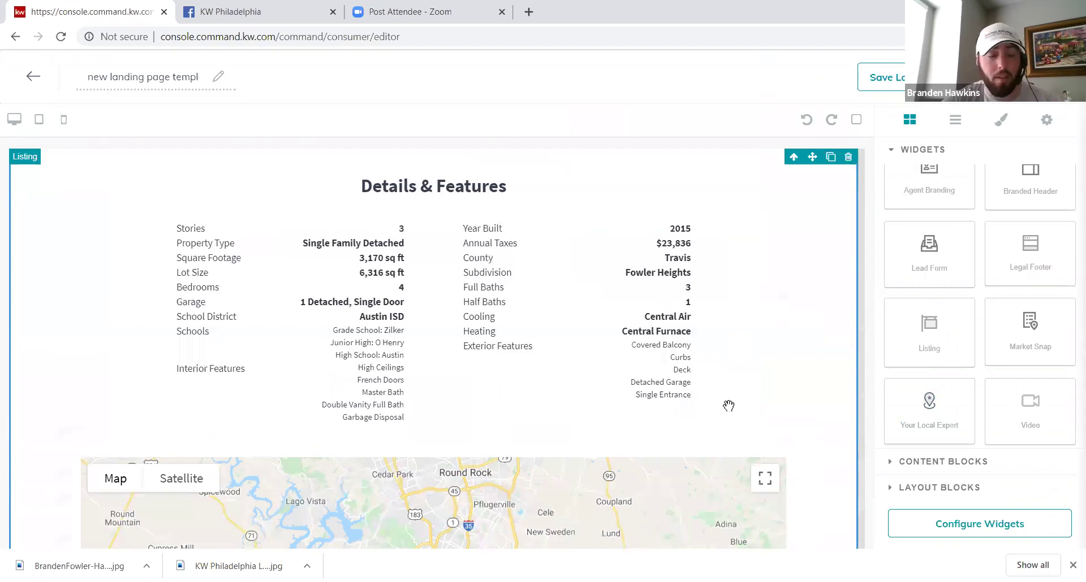
{"action": "scroll", "coordinate": [728, 406], "scroll_direction": "down", "scroll_amount": 3}
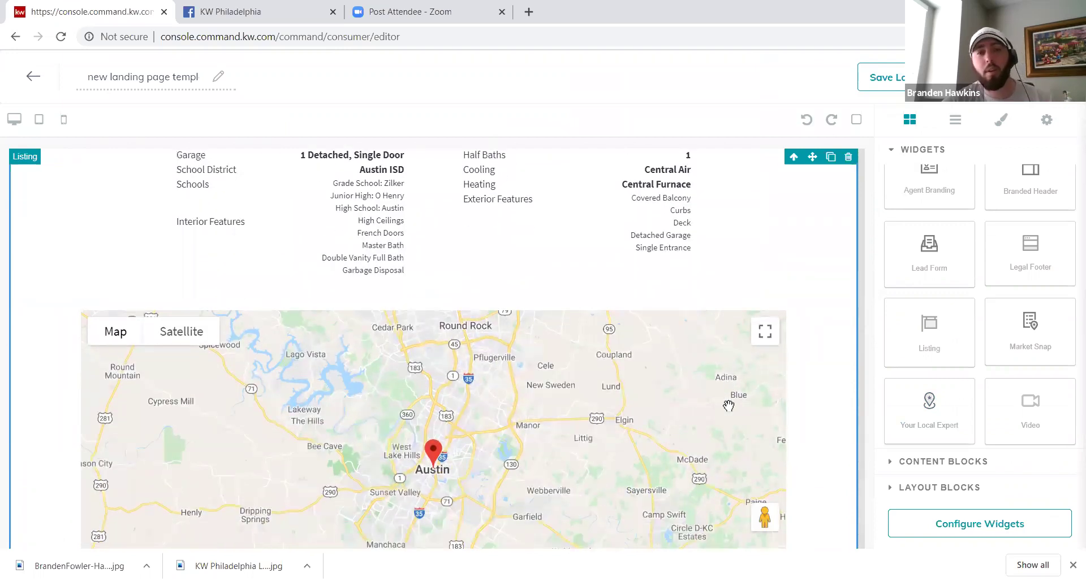
{"action": "scroll", "coordinate": [728, 405], "scroll_direction": "down", "scroll_amount": 2}
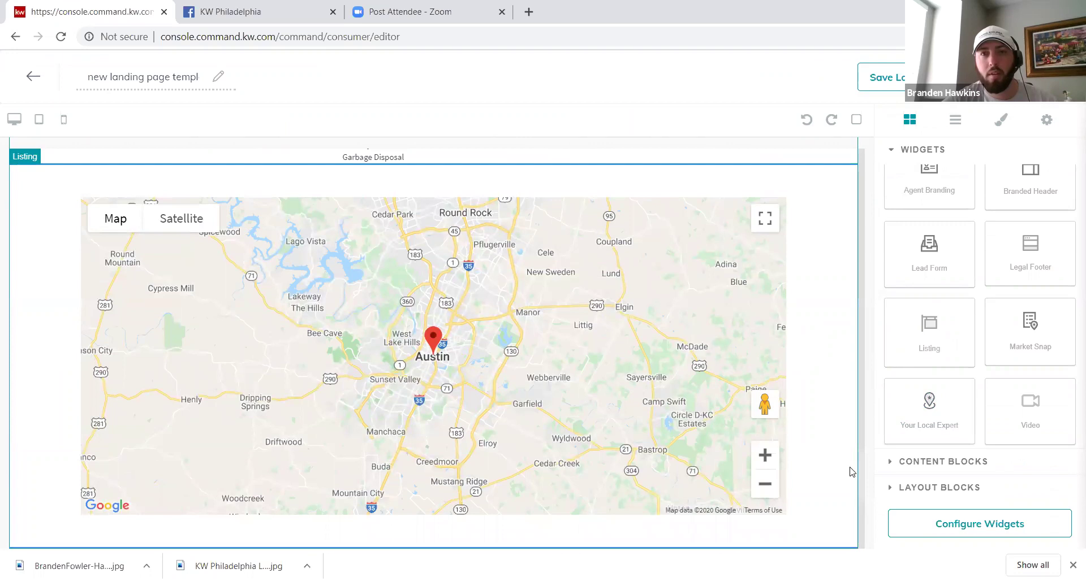
{"action": "scroll", "coordinate": [849, 472], "scroll_direction": "down", "scroll_amount": 1}
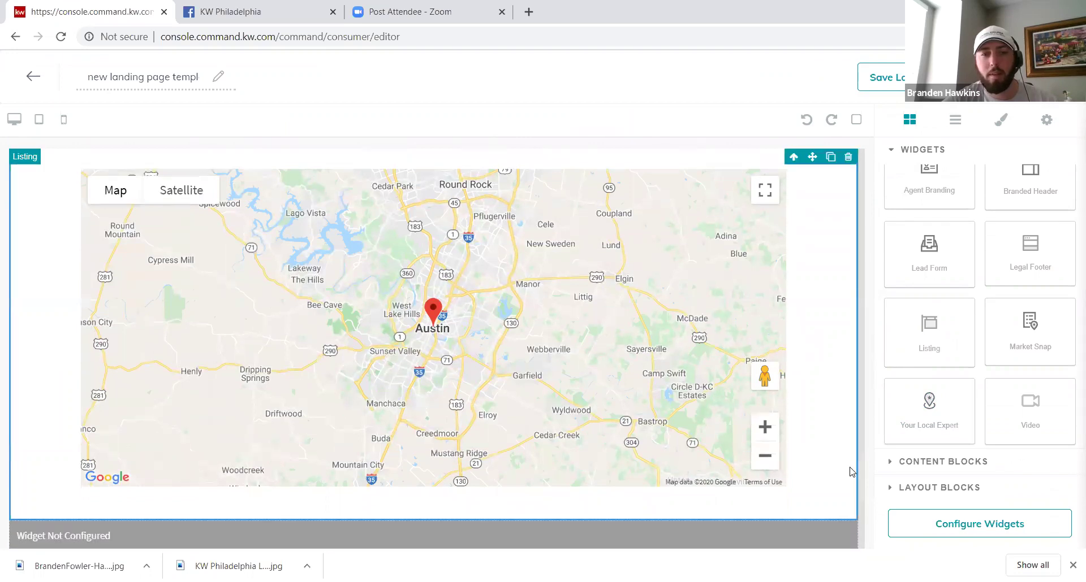
{"action": "scroll", "coordinate": [851, 472], "scroll_direction": "down", "scroll_amount": 6}
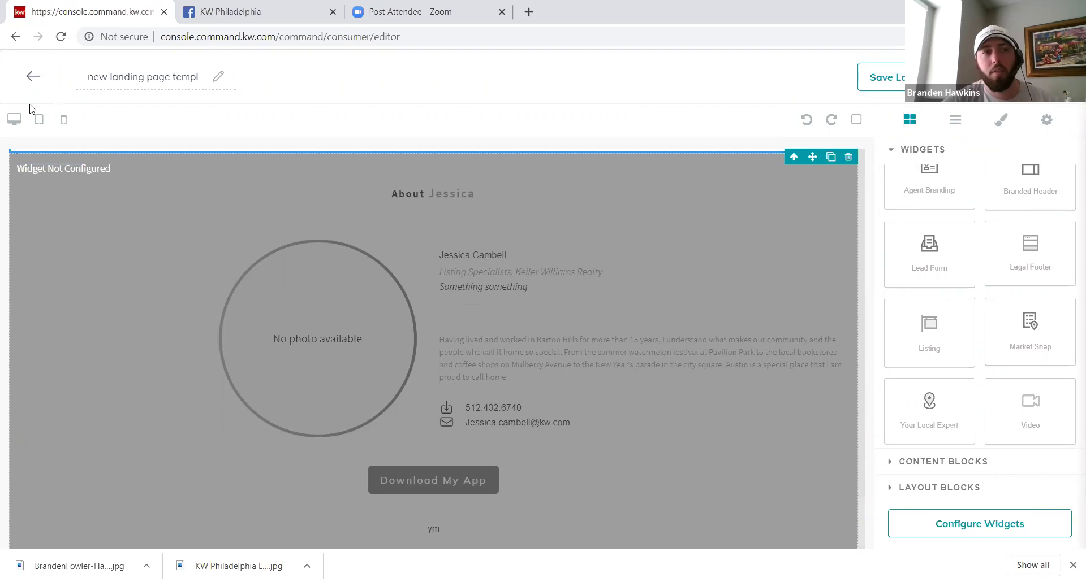
Step: Leave the template editor, saving its unsaved changes, and go to the Campaigns dashboard
{"action": "left_click", "coordinate": [33, 75]}
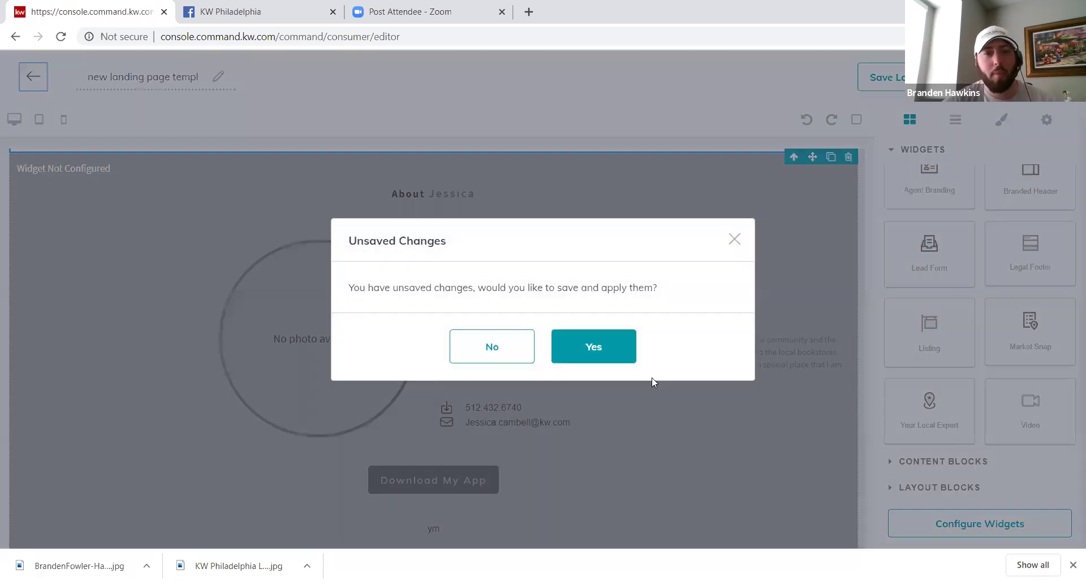
{"action": "left_click", "coordinate": [593, 353]}
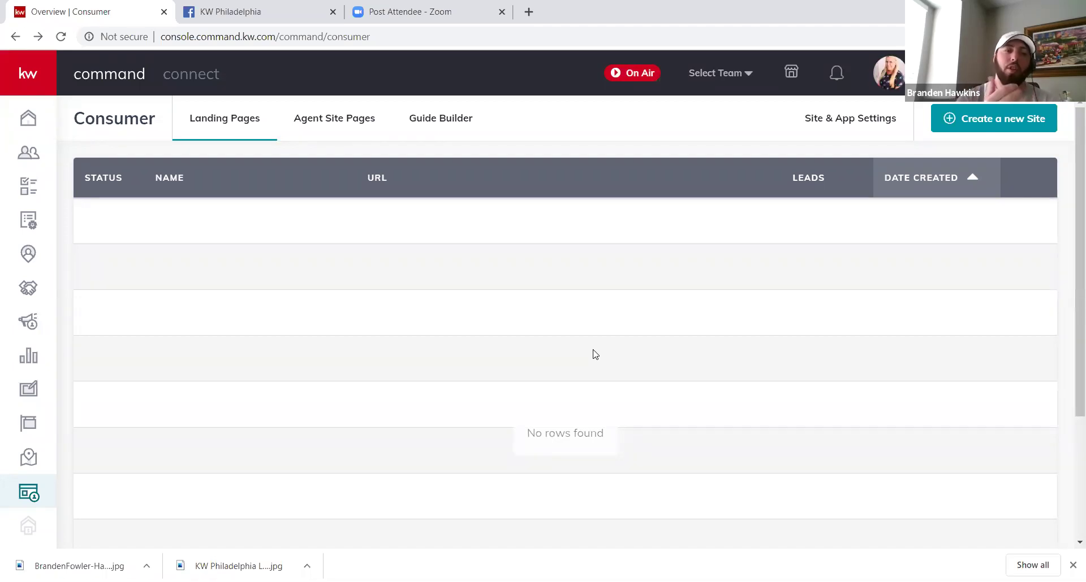
{"action": "left_click", "coordinate": [25, 323]}
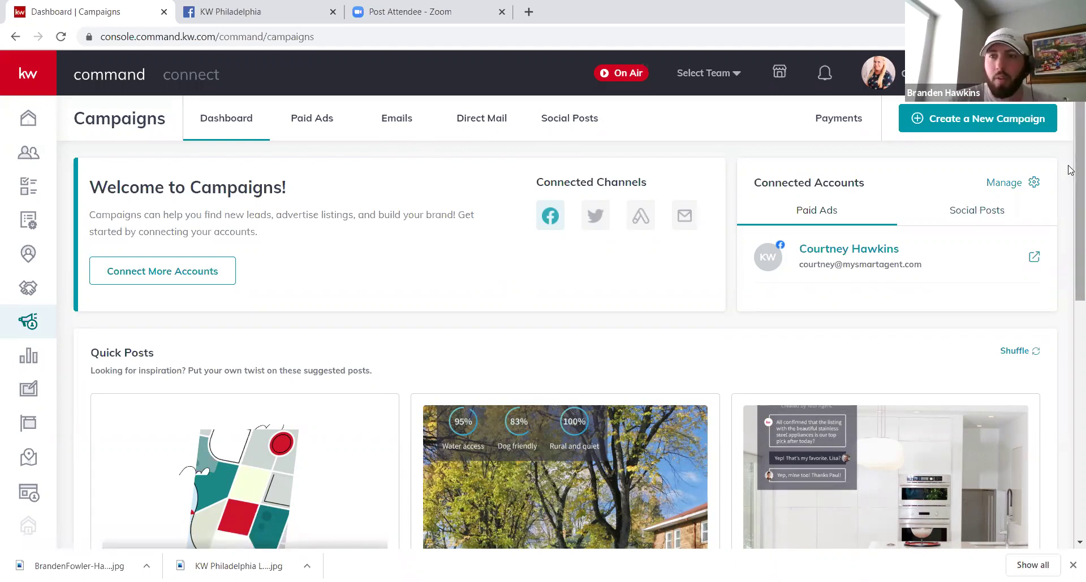
Step: Try the app promo social post suggestion, then discard it
{"action": "scroll", "coordinate": [1070, 169], "scroll_direction": "down", "scroll_amount": 3}
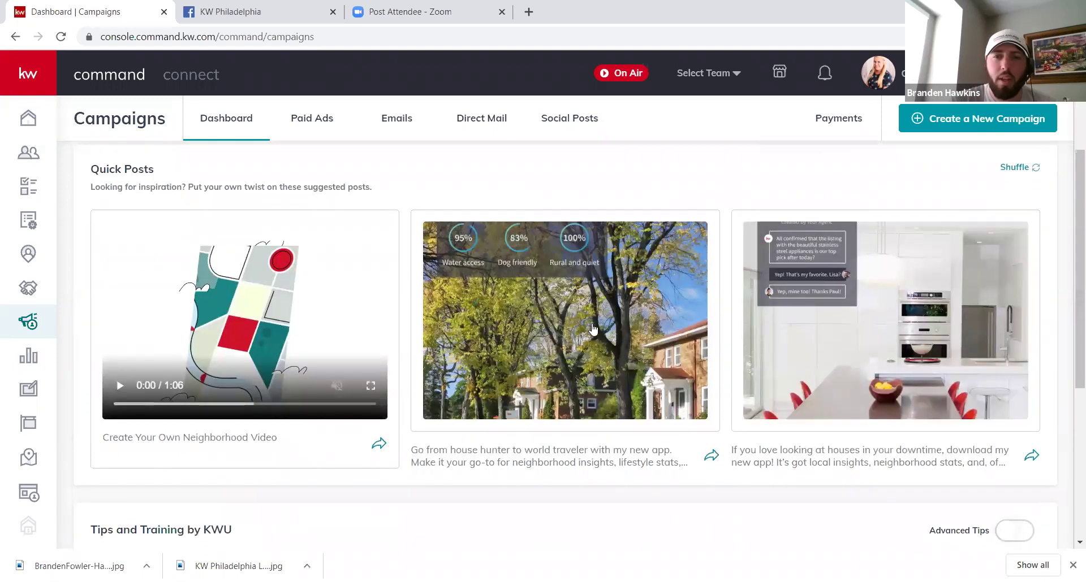
{"action": "left_click", "coordinate": [421, 337]}
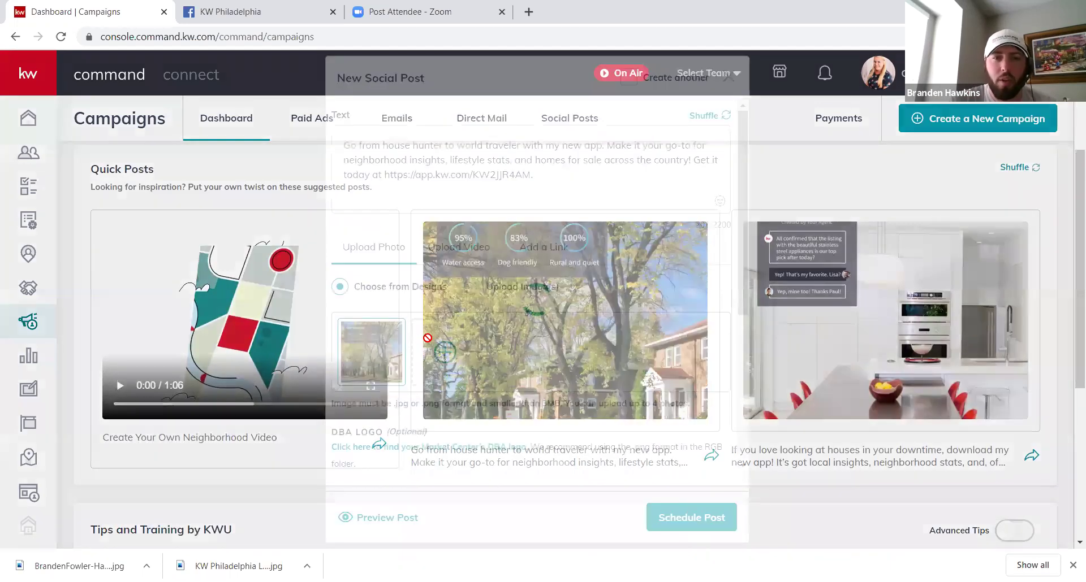
{"action": "left_click", "coordinate": [728, 100]}
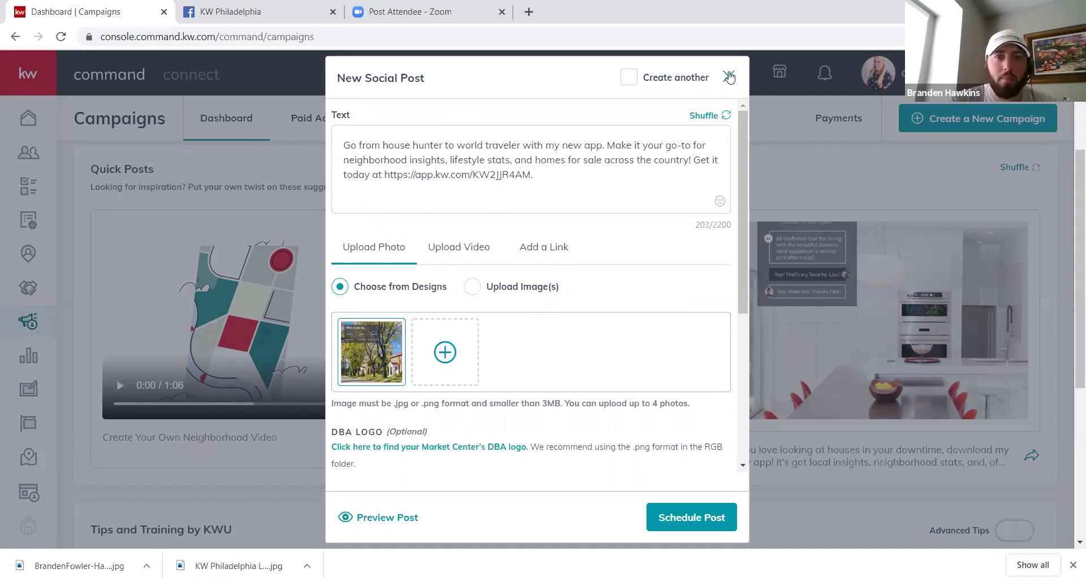
{"action": "left_click", "coordinate": [728, 78]}
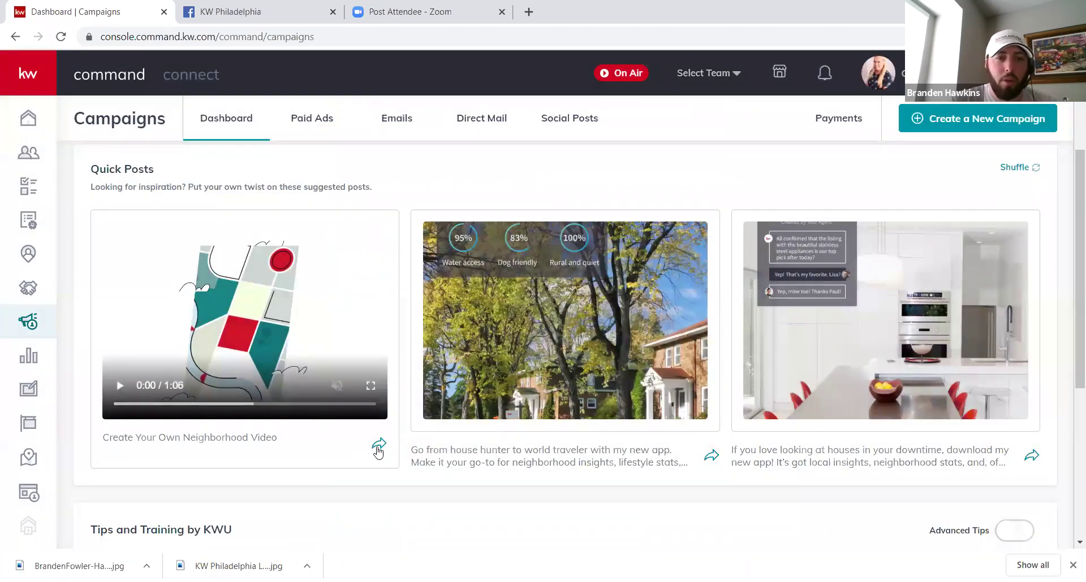
Step: Start a neighborhood video and choose Fishtown - North as its neighborhood
{"action": "left_click", "coordinate": [378, 448]}
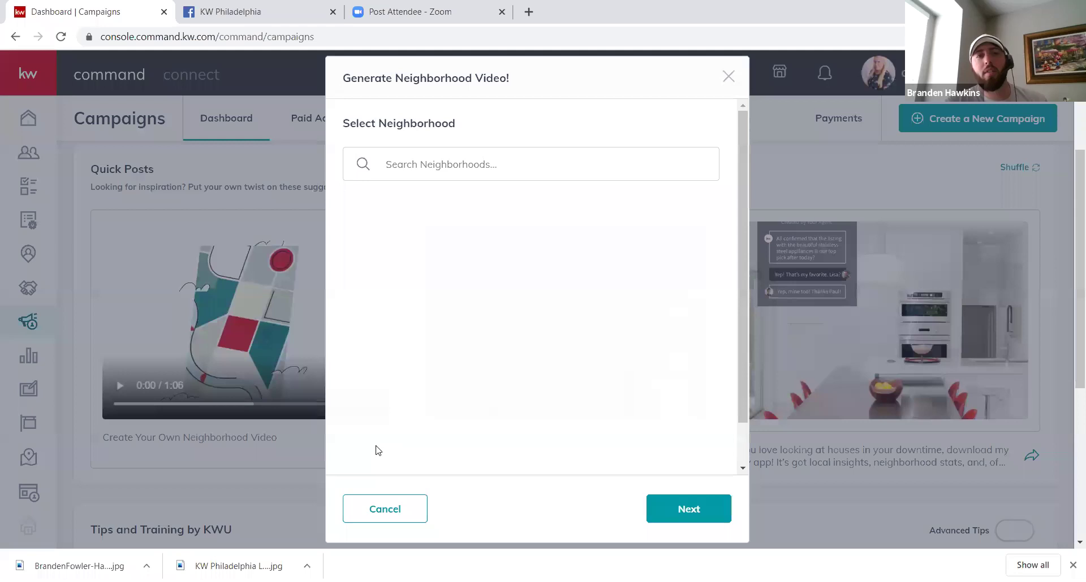
{"action": "left_click", "coordinate": [504, 165]}
{"action": "type", "text": "fishtown north"}
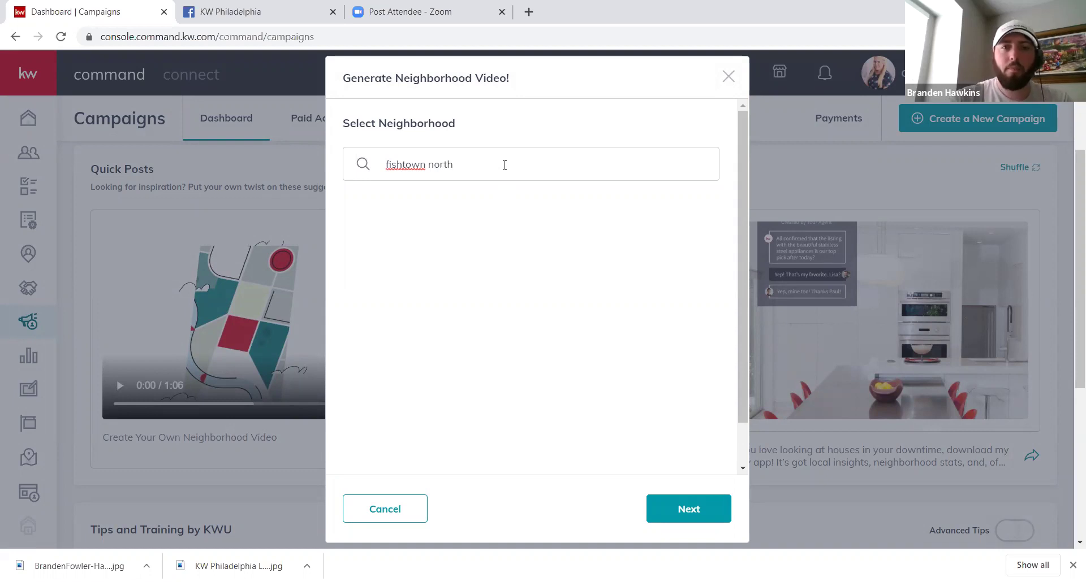
{"action": "left_click", "coordinate": [689, 513]}
{"action": "left_click", "coordinate": [426, 229]}
{"action": "left_click", "coordinate": [683, 512]}
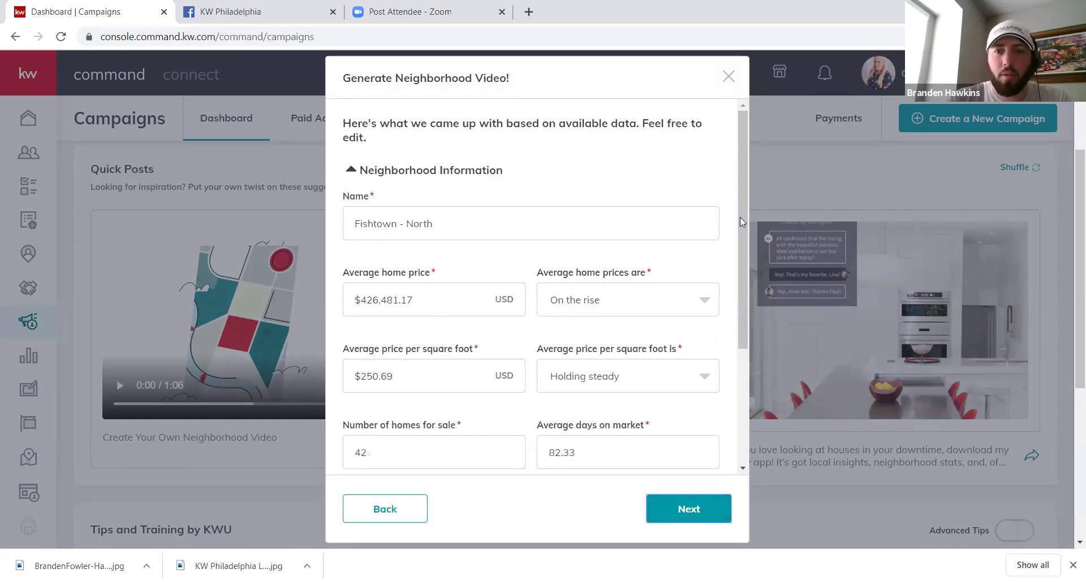
Step: Review the neighborhood features, agent and brokerage details, then generate the video
{"action": "left_click_drag", "start_coordinate": [740, 217], "coordinate": [779, 365]}
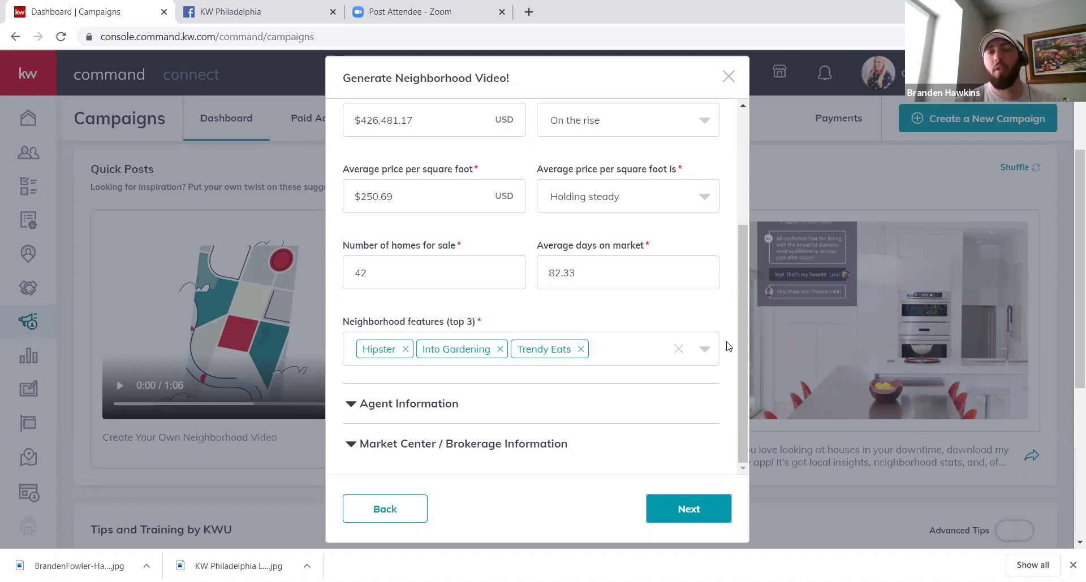
{"action": "left_click", "coordinate": [715, 354]}
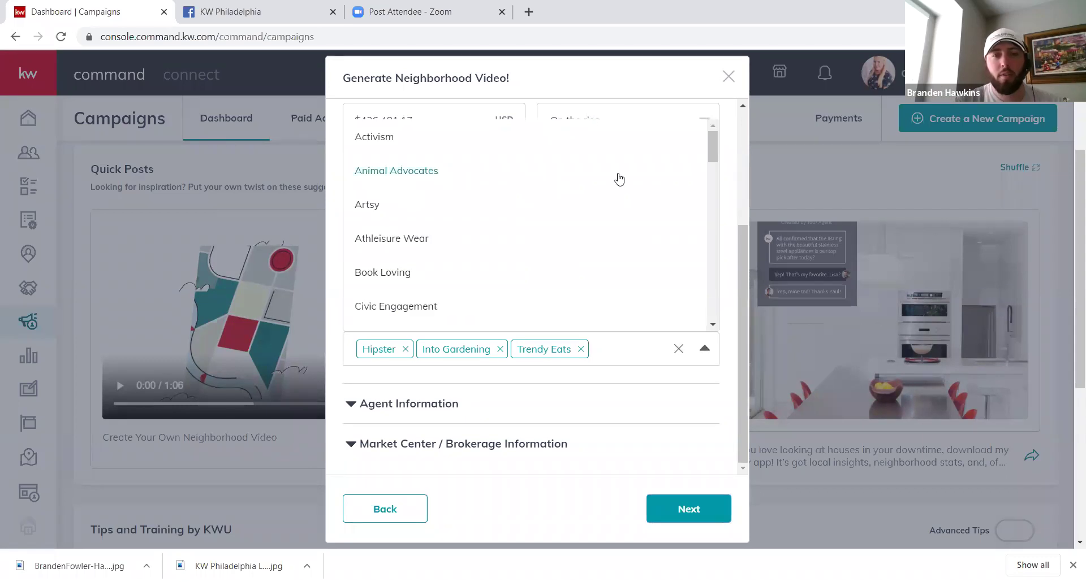
{"action": "left_click_drag", "start_coordinate": [707, 137], "coordinate": [713, 189]}
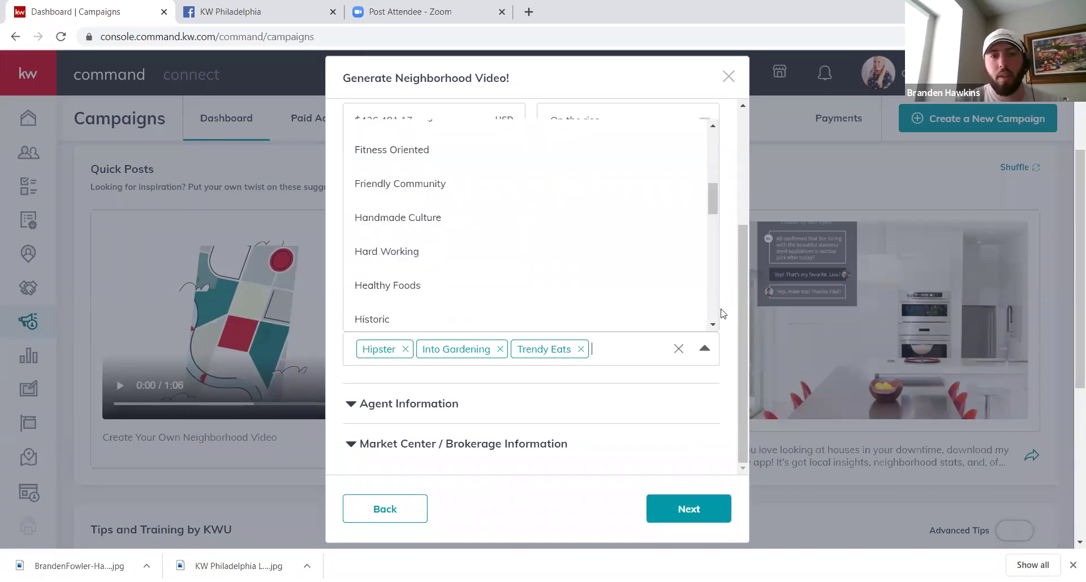
{"action": "left_click", "coordinate": [729, 384]}
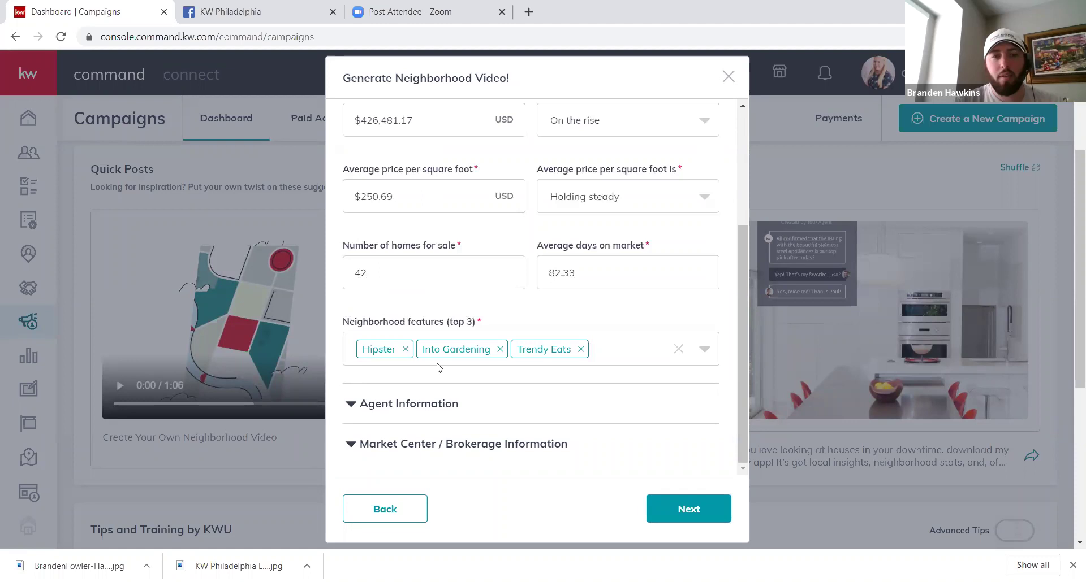
{"action": "left_click", "coordinate": [419, 402]}
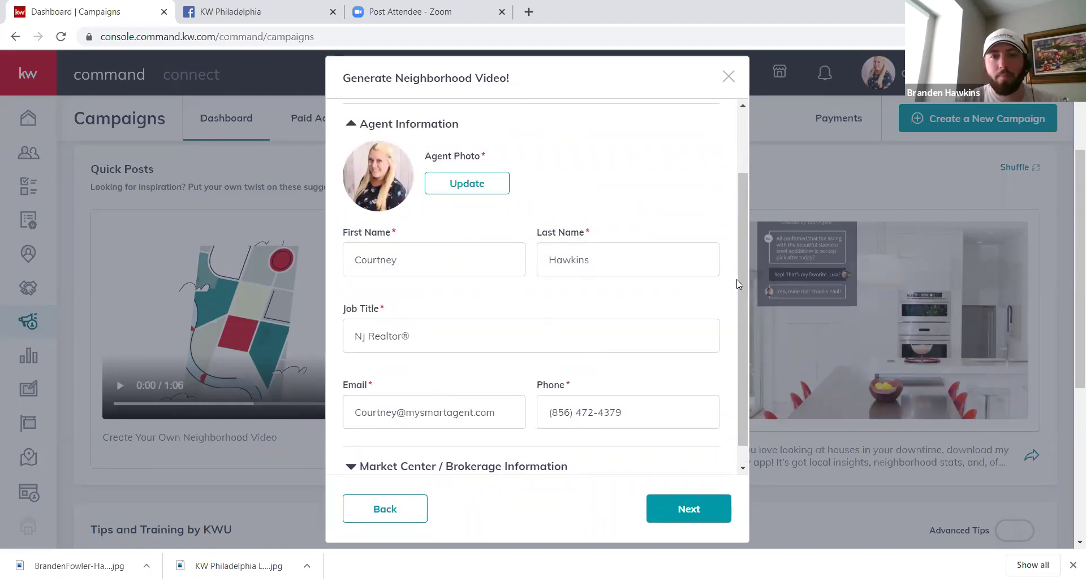
{"action": "scroll", "coordinate": [743, 322], "scroll_direction": "down", "scroll_amount": 1}
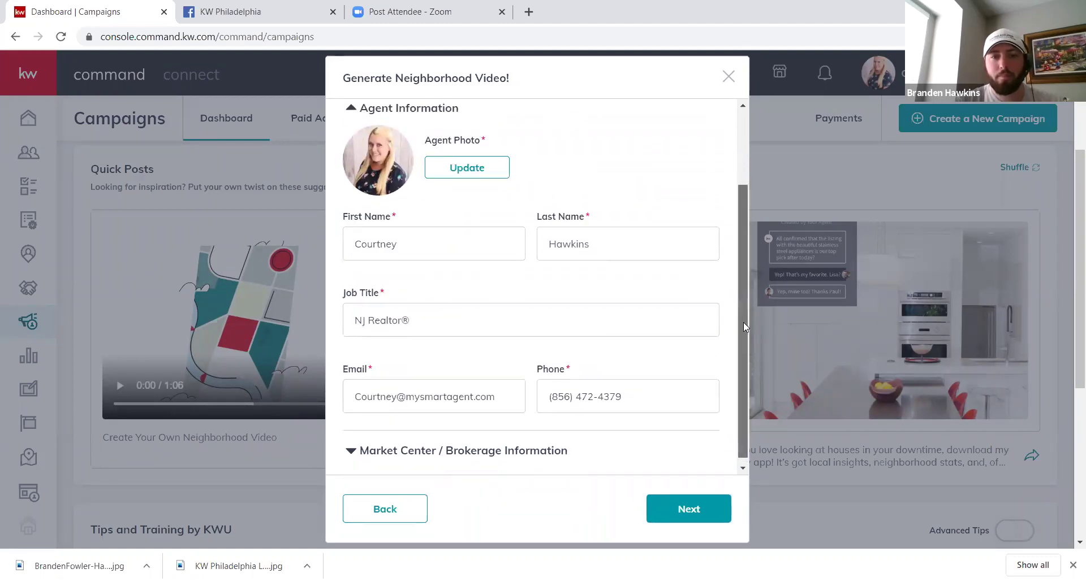
{"action": "left_click", "coordinate": [508, 447]}
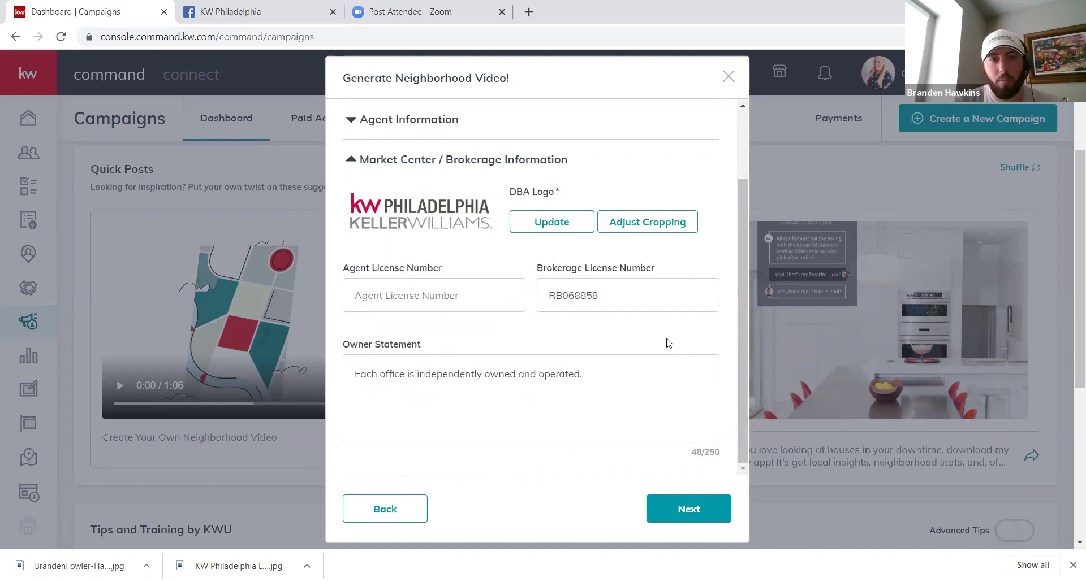
{"action": "left_click", "coordinate": [694, 501]}
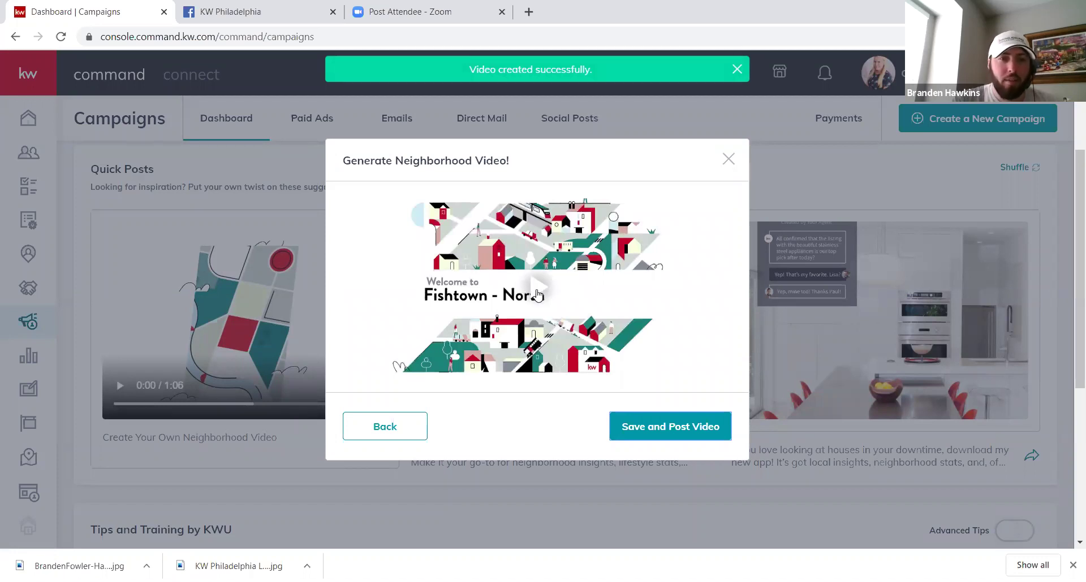
Step: Play the one-minute Fishtown - North video muted, skipping ahead to about 0:39
{"action": "left_click", "coordinate": [537, 293]}
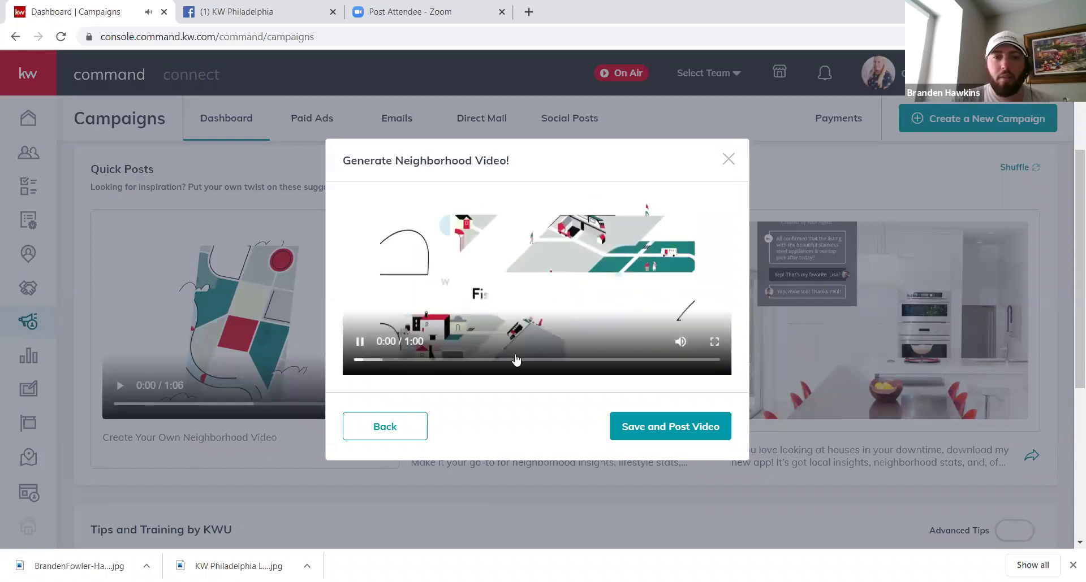
{"action": "left_click", "coordinate": [681, 343]}
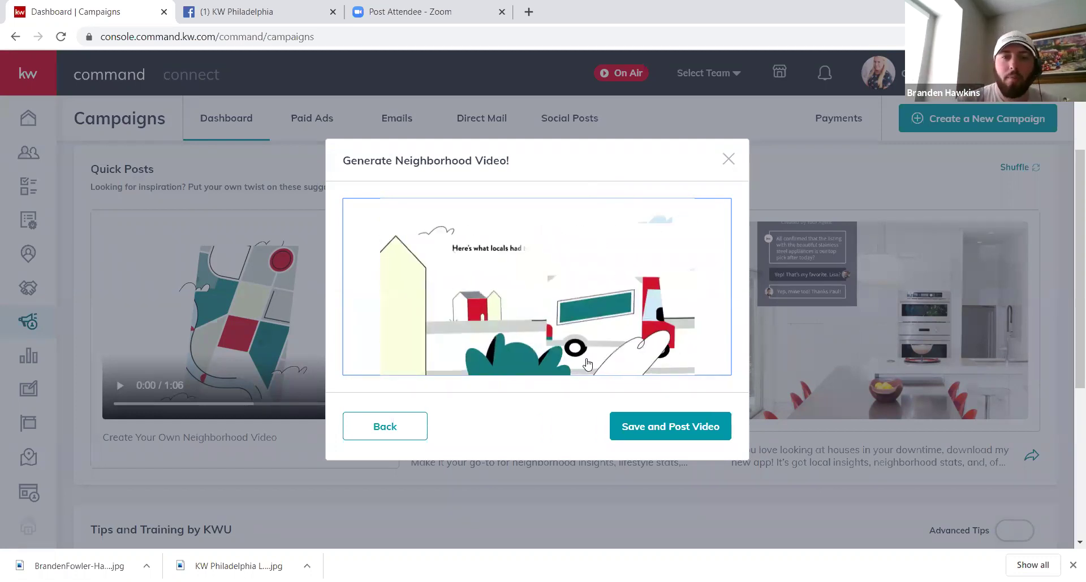
{"action": "mouse_move", "coordinate": [550, 344]}
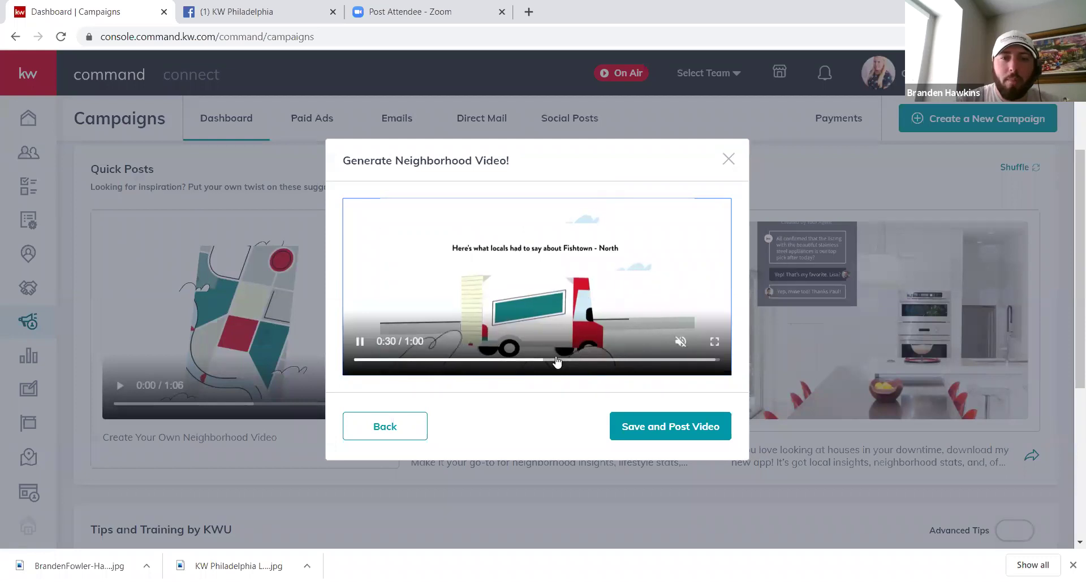
{"action": "left_click_drag", "start_coordinate": [550, 365], "coordinate": [720, 378]}
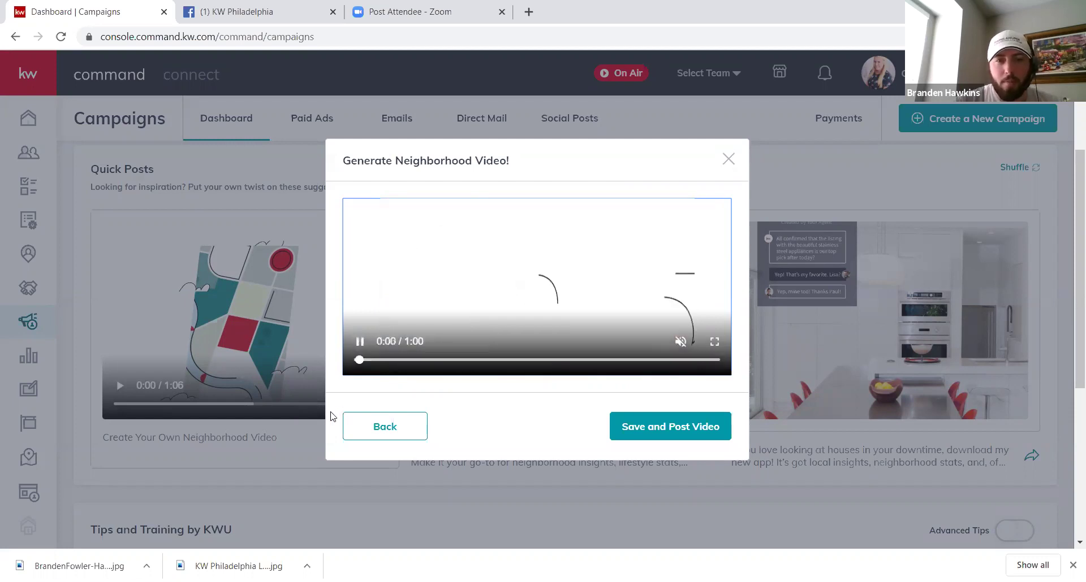
Step: Back out of and cancel the video generator, then open the empty Paid Campaigns page
{"action": "left_click", "coordinate": [374, 425]}
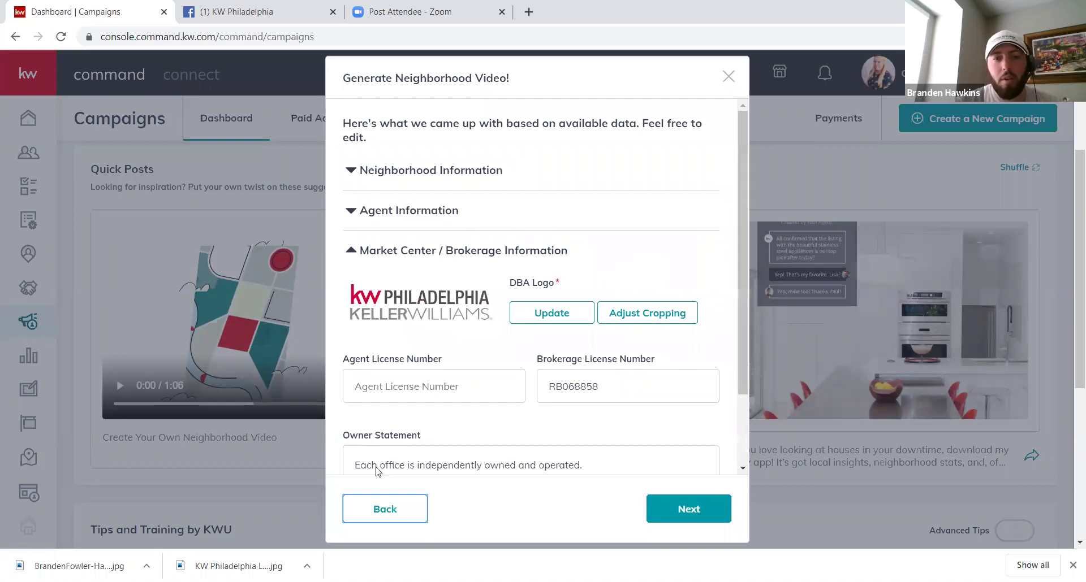
{"action": "left_click", "coordinate": [395, 511]}
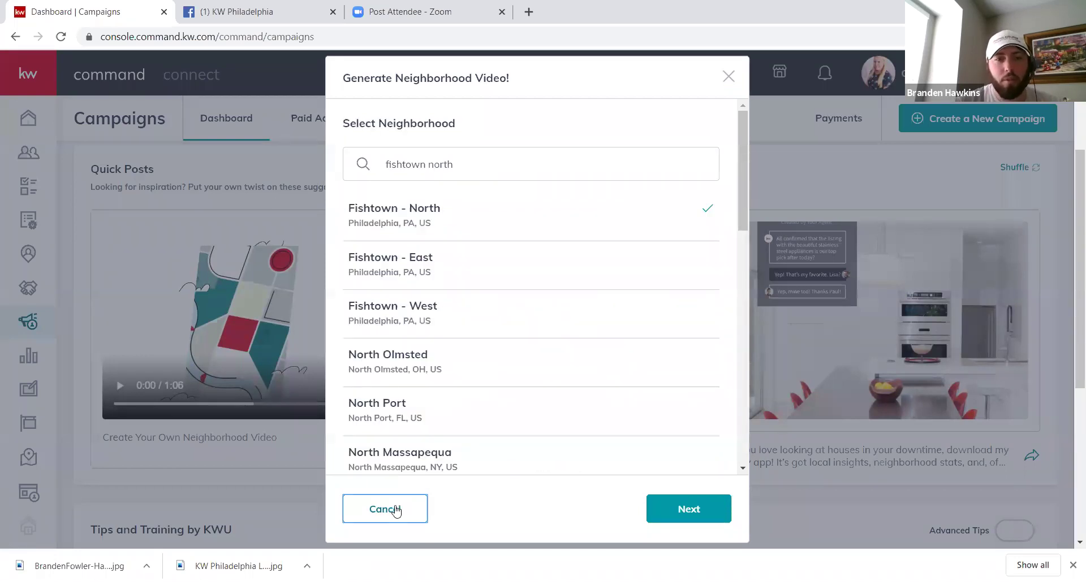
{"action": "left_click", "coordinate": [385, 509]}
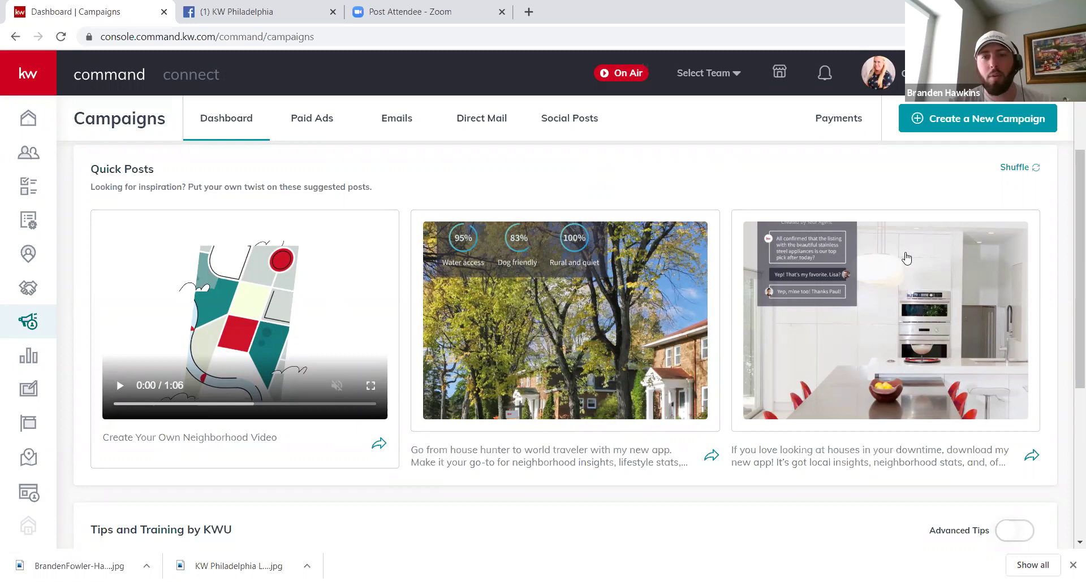
{"action": "left_click", "coordinate": [309, 117]}
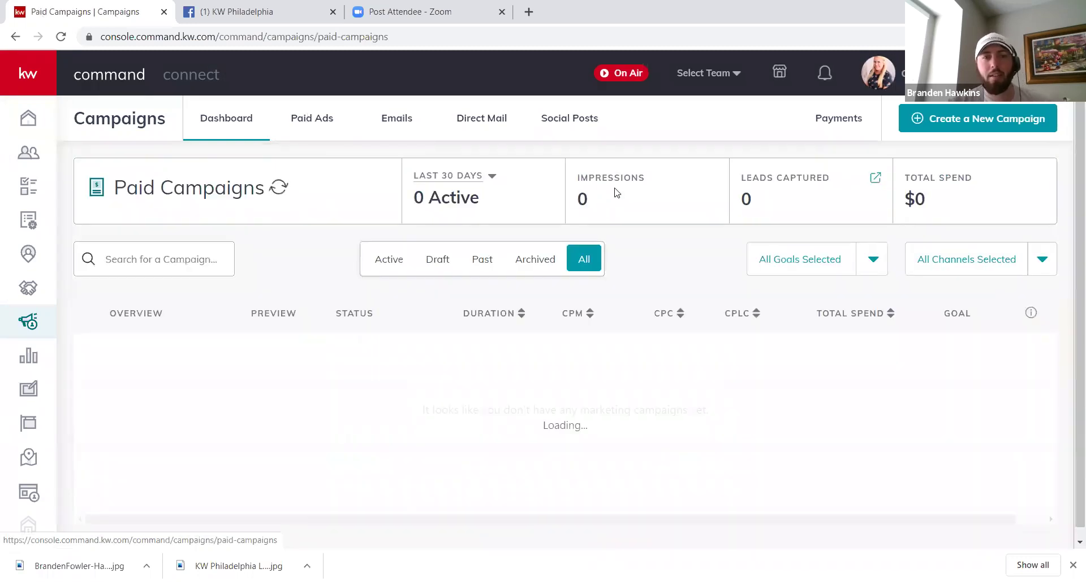
Step: Create a Social Ad campaign named 'Test' with the Advertise Listing goal
{"action": "left_click", "coordinate": [956, 125]}
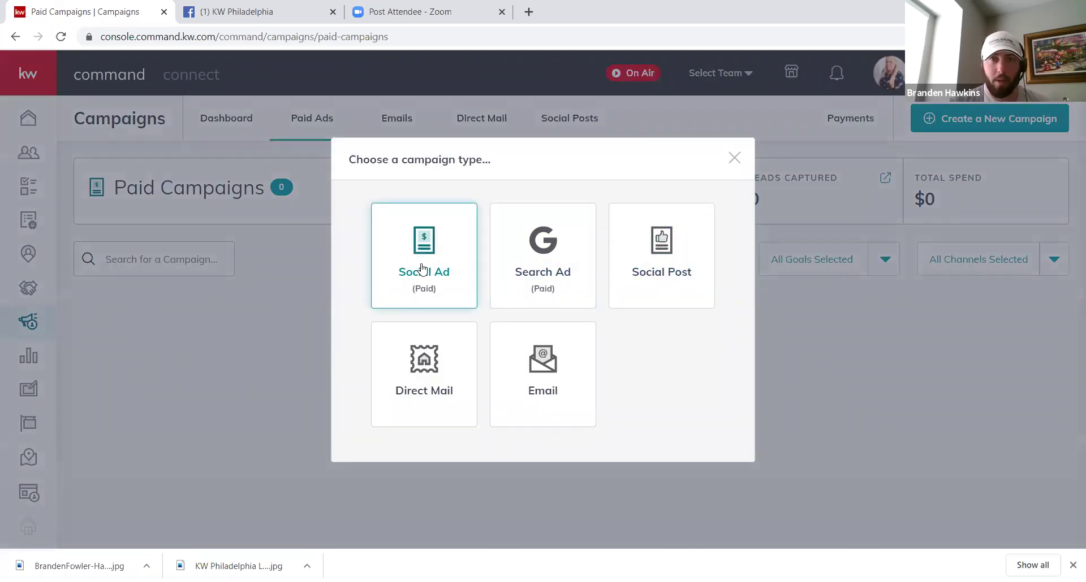
{"action": "left_click", "coordinate": [422, 268]}
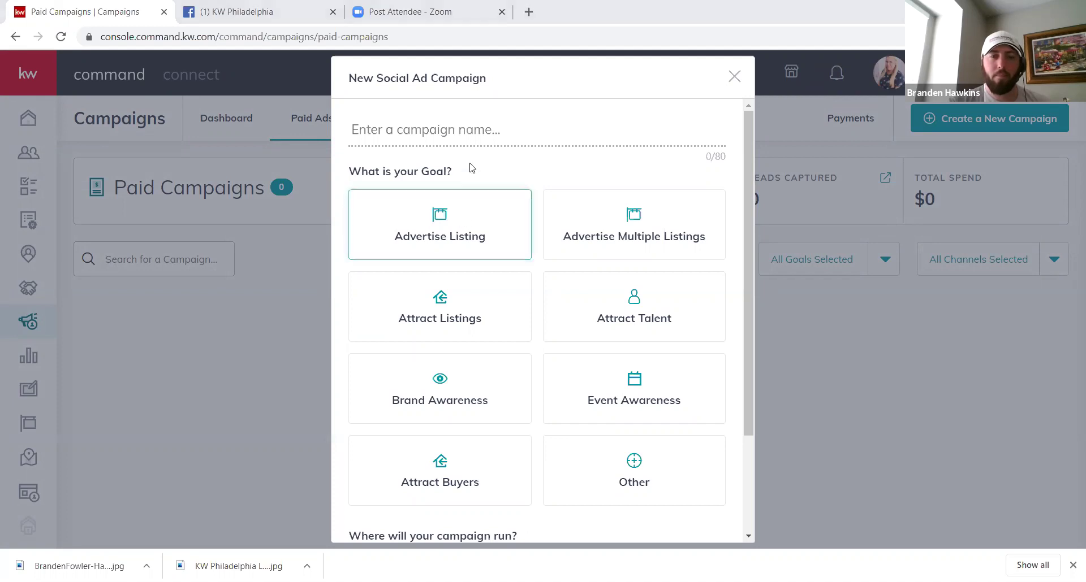
{"action": "left_click", "coordinate": [472, 129]}
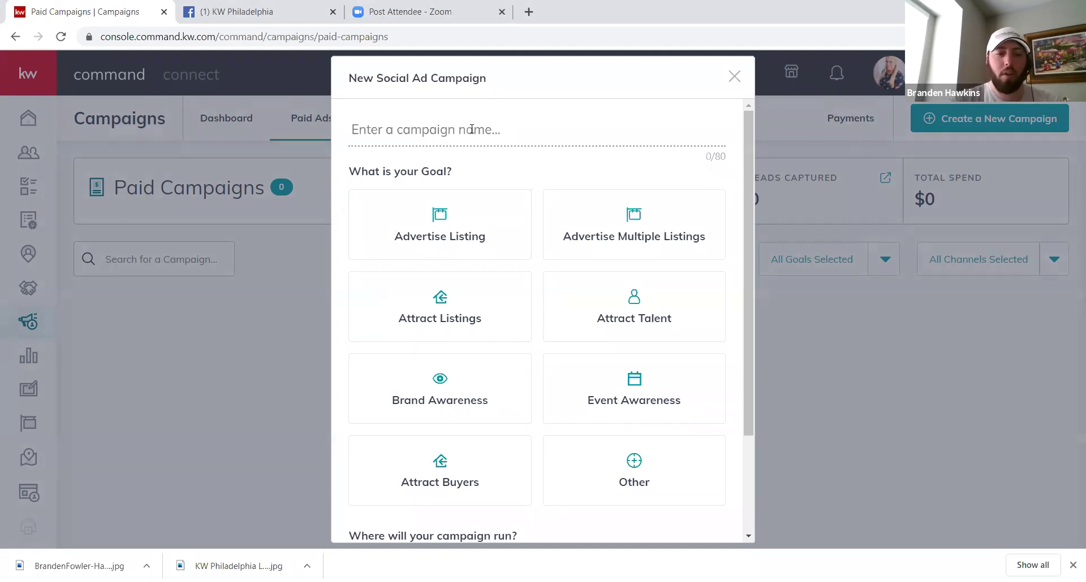
{"action": "type", "text": "Test"}
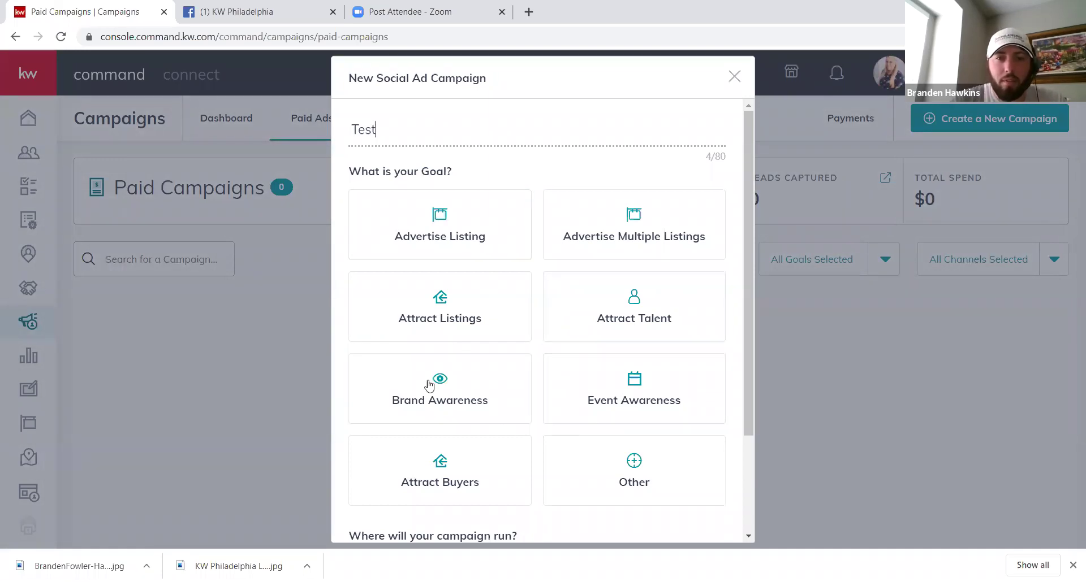
{"action": "left_click", "coordinate": [592, 313]}
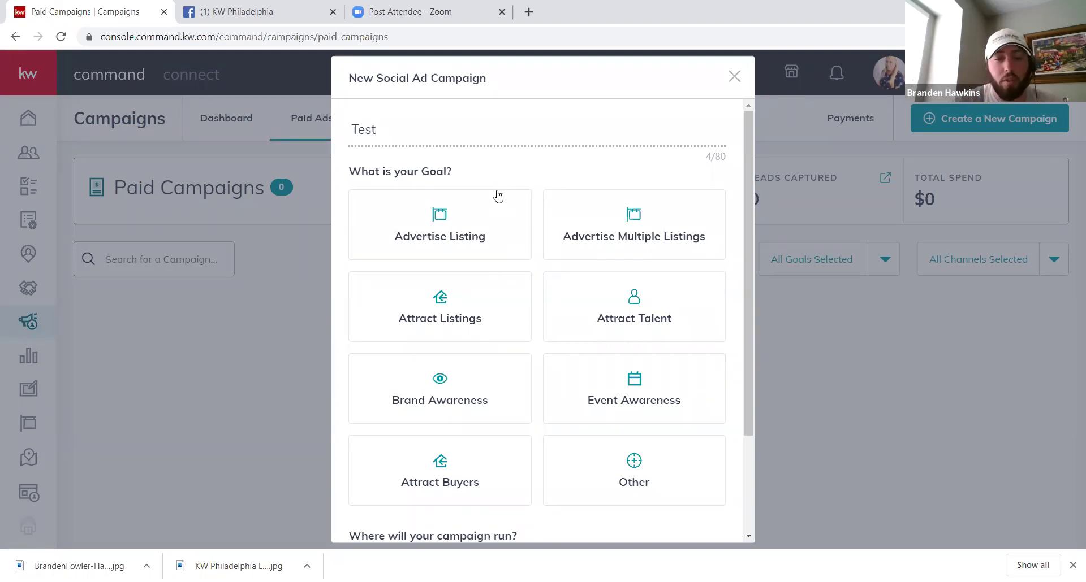
{"action": "left_click", "coordinate": [487, 228]}
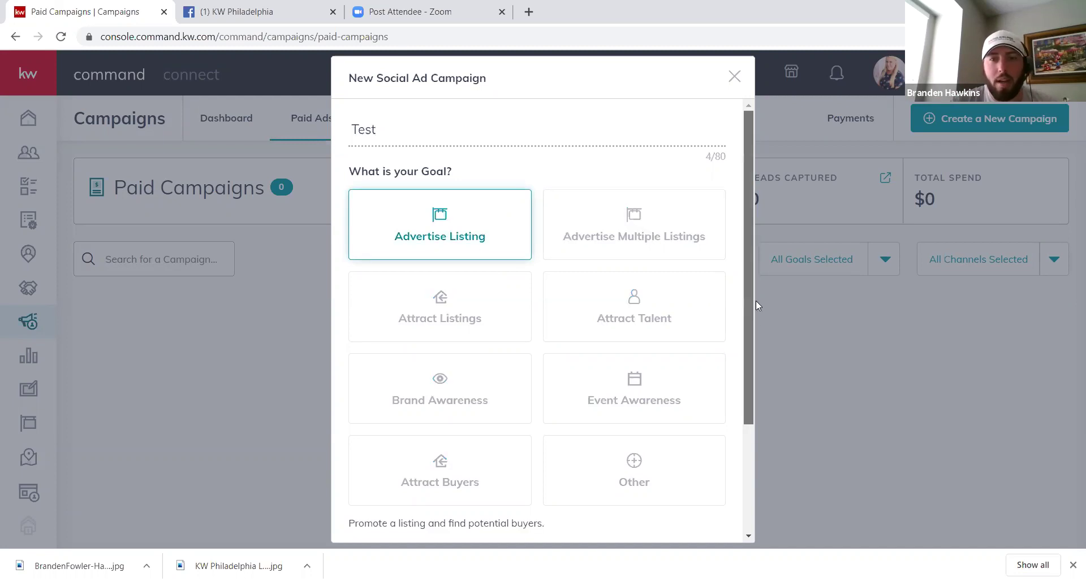
{"action": "scroll", "coordinate": [730, 316], "scroll_direction": "down", "scroll_amount": 3}
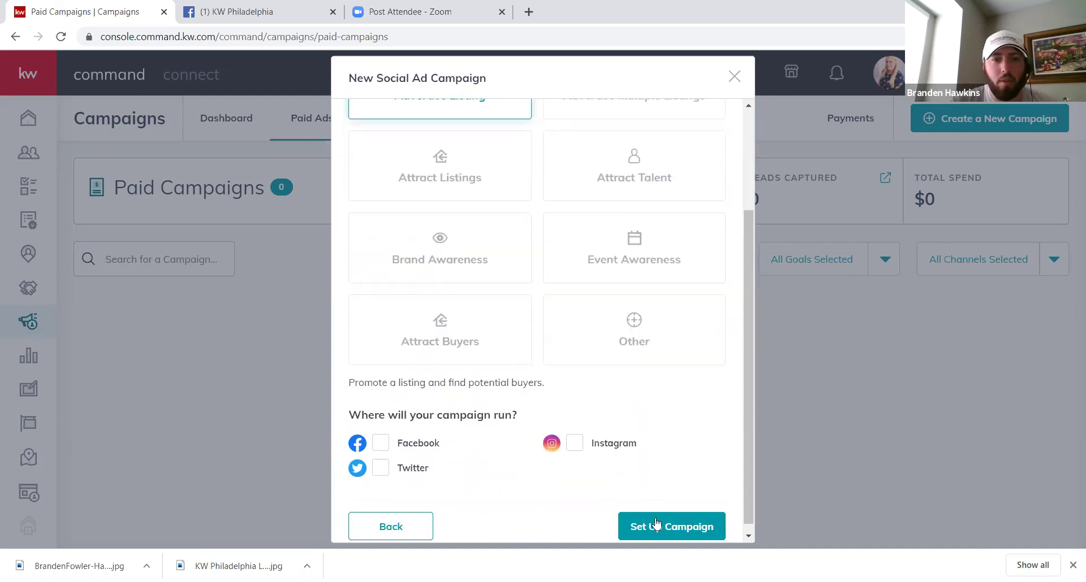
{"action": "left_click", "coordinate": [677, 527]}
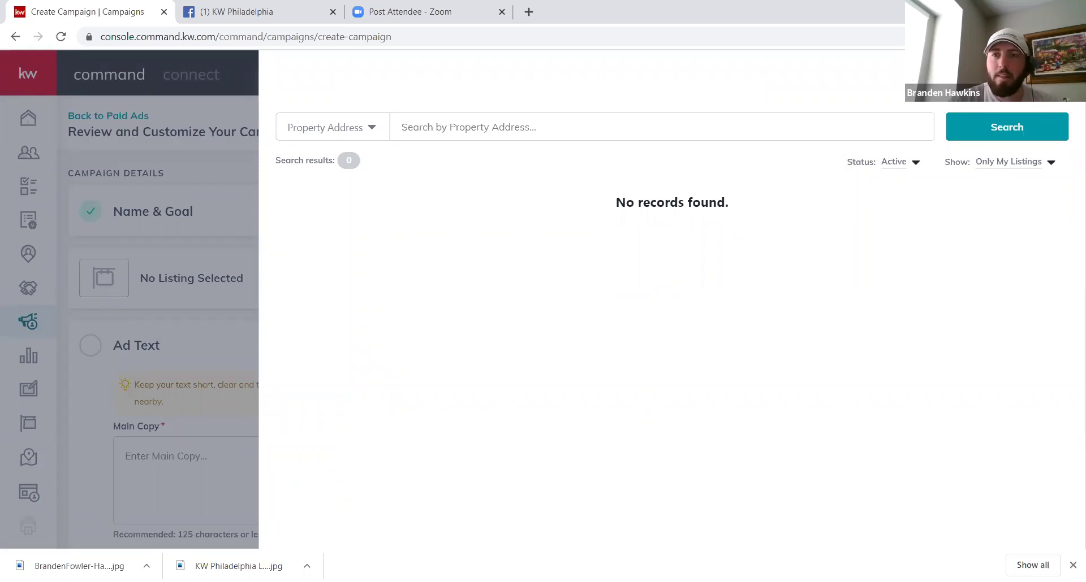
{"action": "left_click", "coordinate": [1050, 163]}
{"action": "left_click", "coordinate": [1008, 182]}
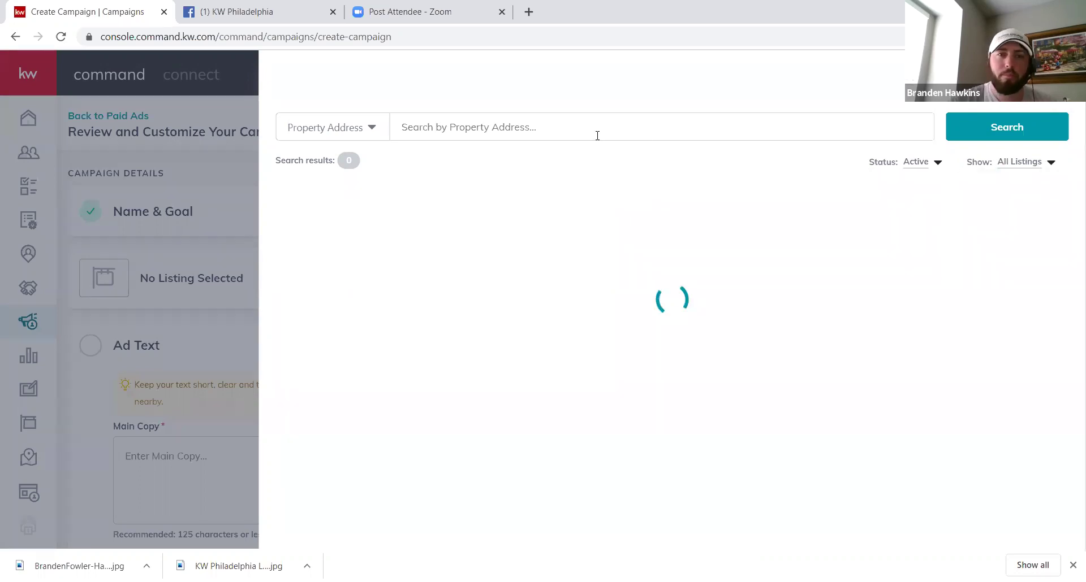
{"action": "left_click", "coordinate": [596, 136]}
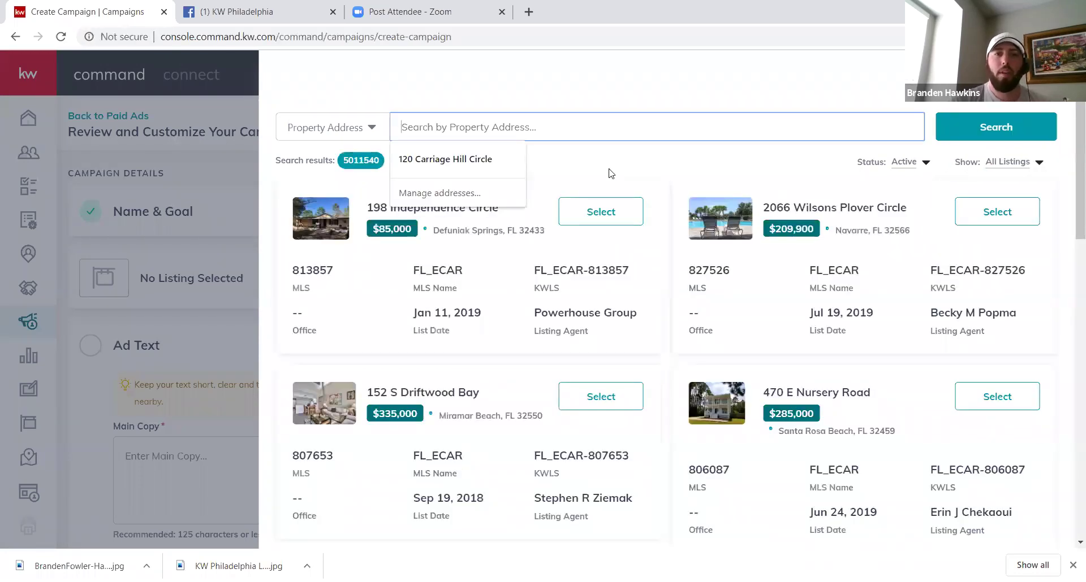
{"action": "left_click", "coordinate": [610, 173]}
{"action": "left_click", "coordinate": [601, 211]}
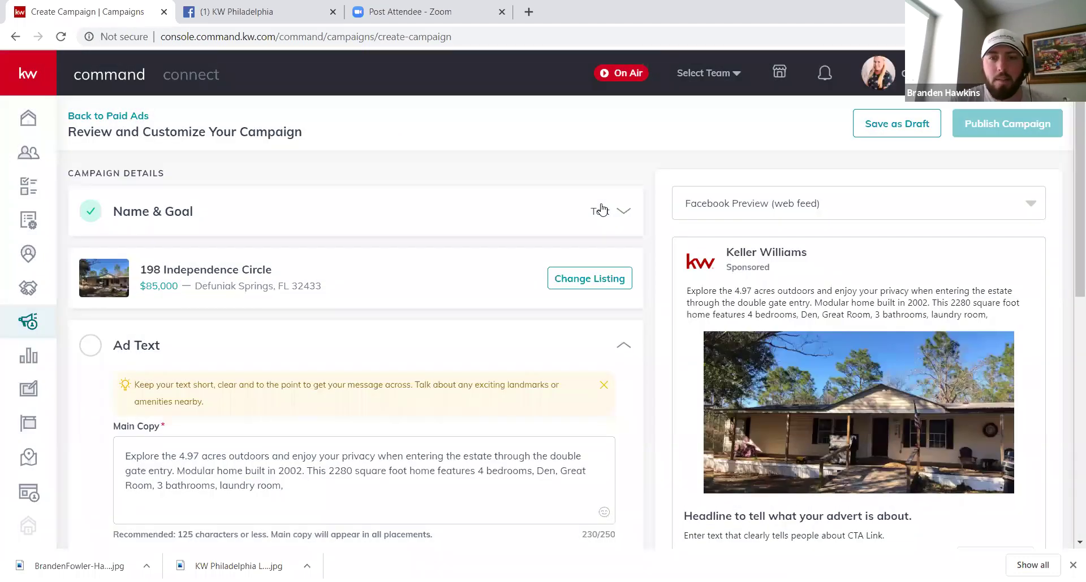
{"action": "scroll", "coordinate": [1069, 220], "scroll_direction": "down", "scroll_amount": 2}
{"action": "scroll", "coordinate": [1068, 220], "scroll_direction": "up", "scroll_amount": 2}
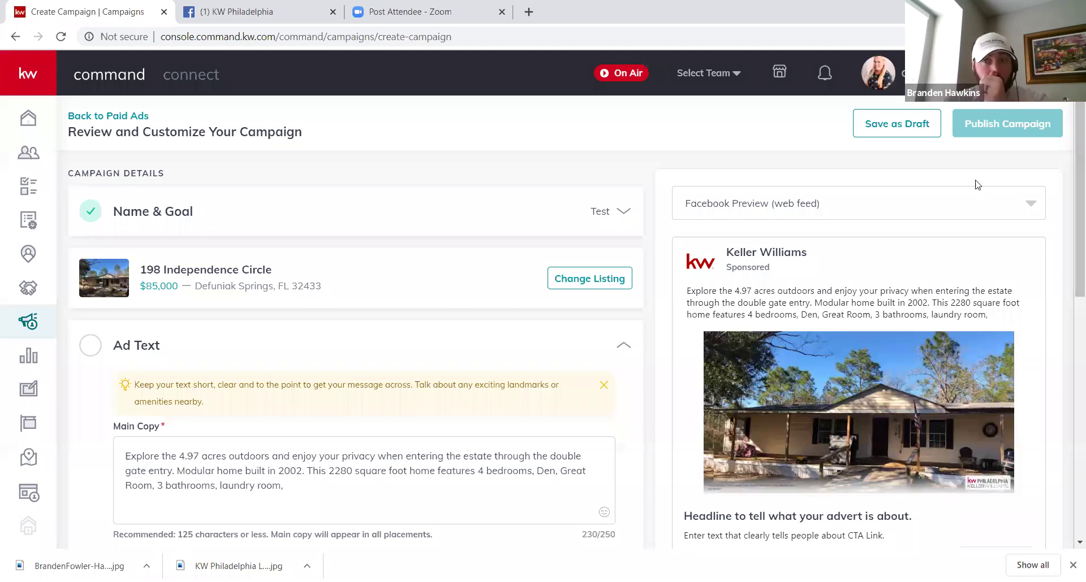
{"action": "left_click", "coordinate": [1035, 211]}
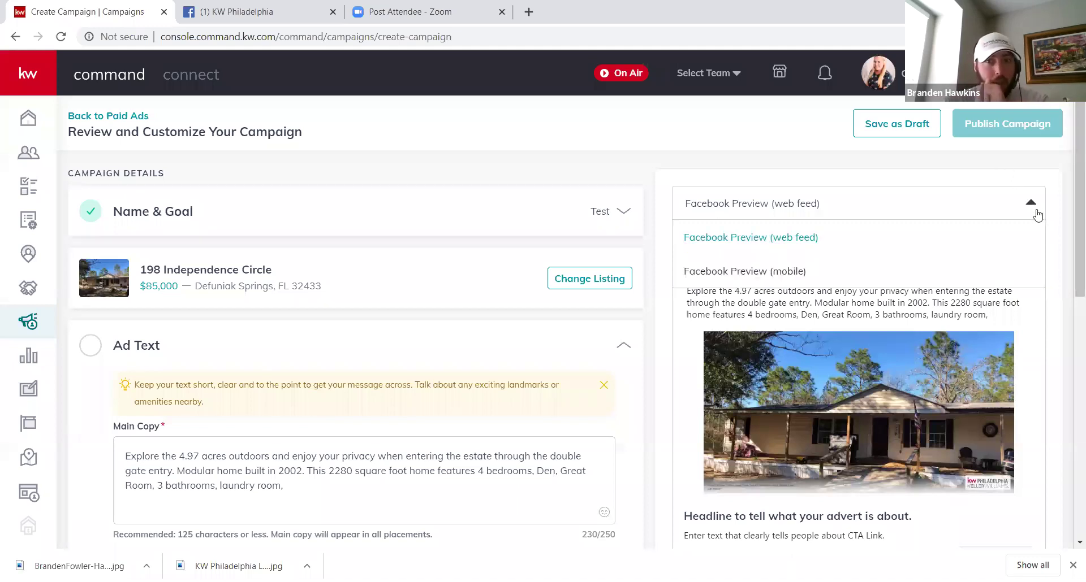
{"action": "left_click", "coordinate": [816, 277]}
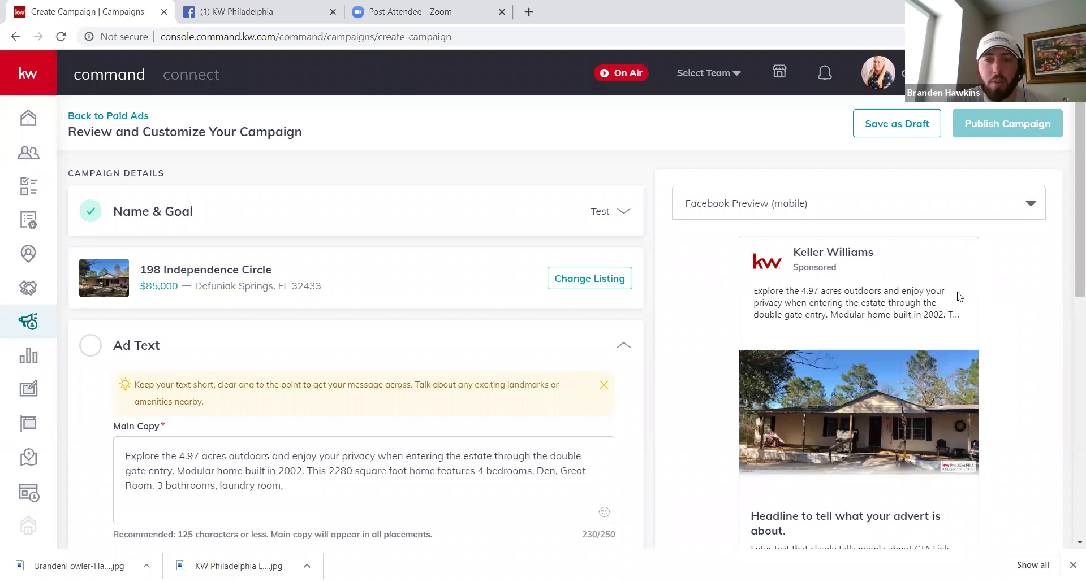
{"action": "left_click", "coordinate": [1028, 214]}
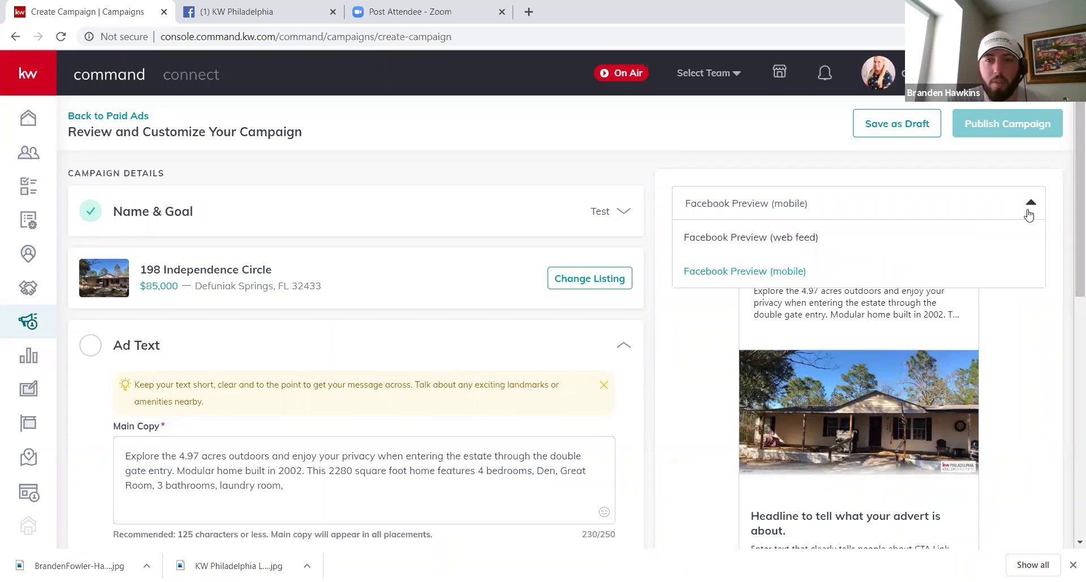
{"action": "left_click", "coordinate": [865, 256]}
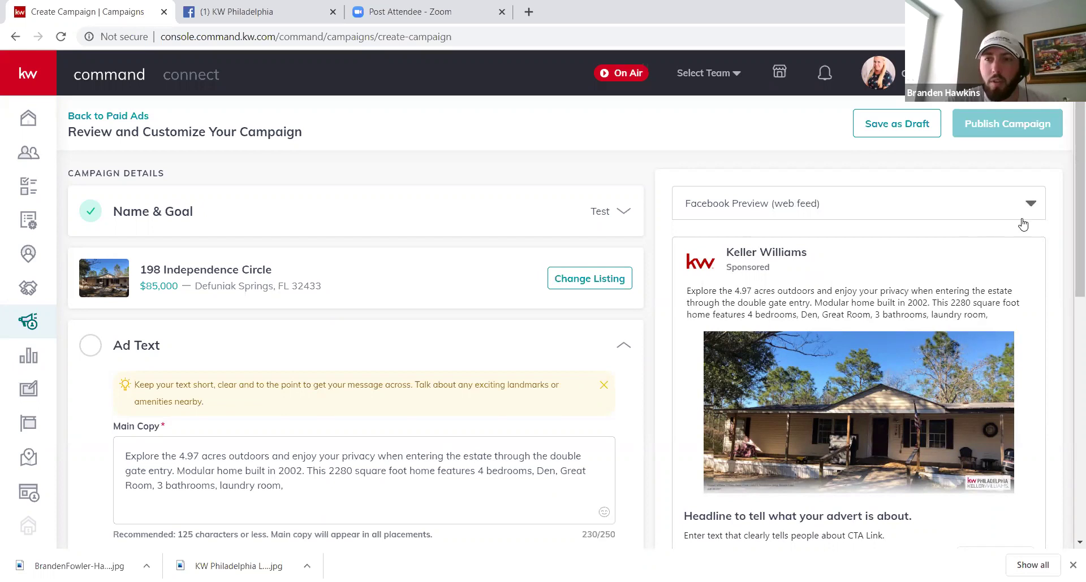
{"action": "scroll", "coordinate": [1070, 256], "scroll_direction": "down", "scroll_amount": 1}
{"action": "scroll", "coordinate": [1070, 256], "scroll_direction": "down", "scroll_amount": 3}
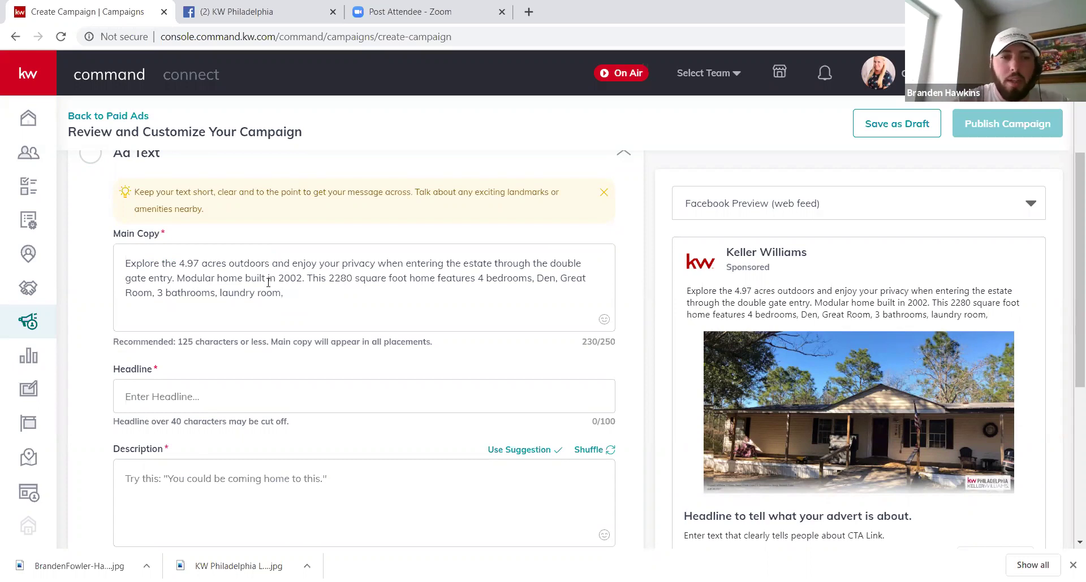
Step: Enter the ad headline 'Great Home, great neighborhood, great price!'
{"action": "left_click", "coordinate": [257, 407]}
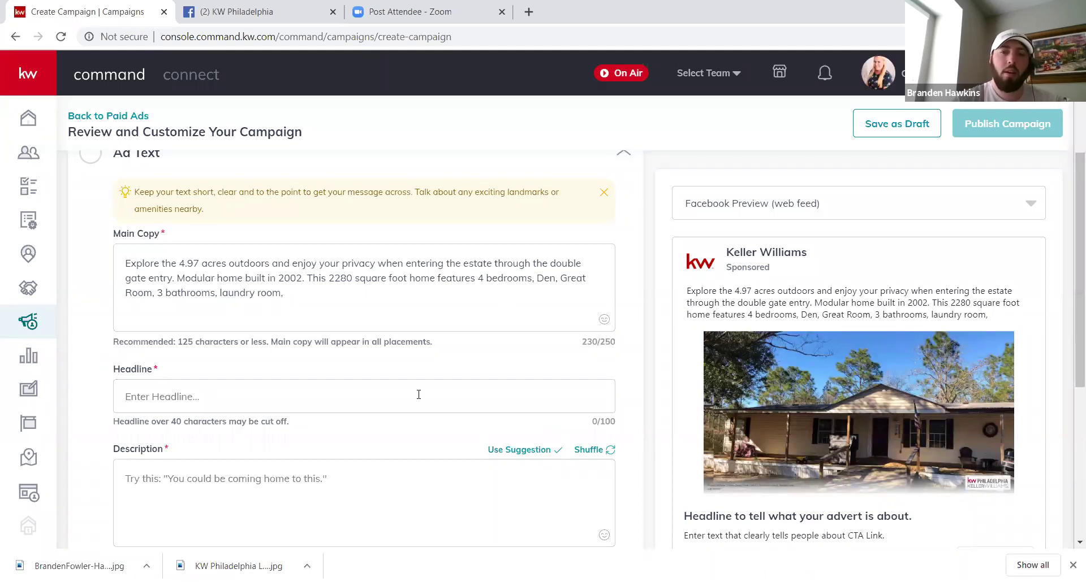
{"action": "type", "text": "Great "}
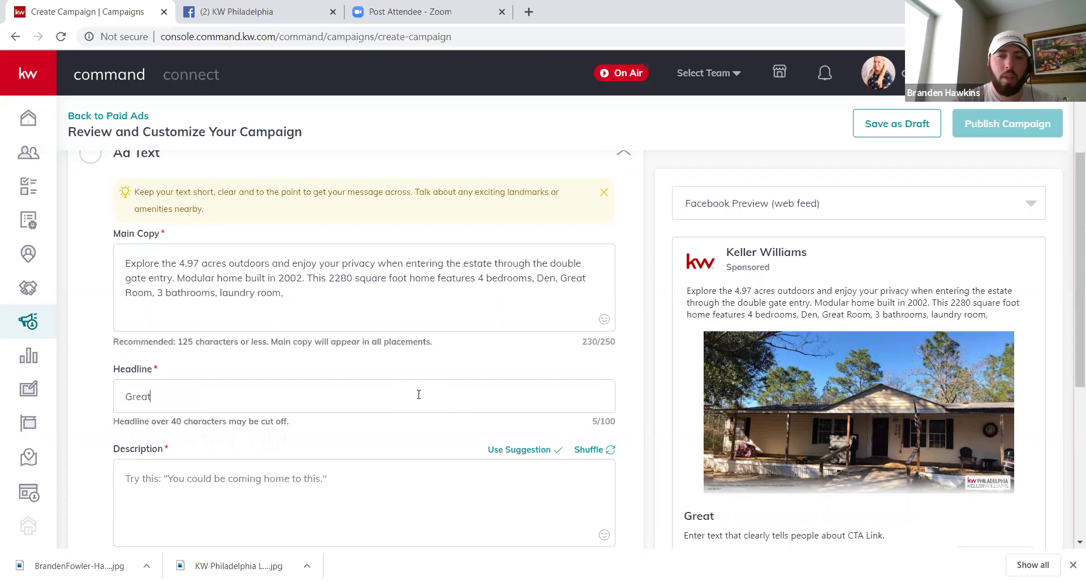
{"action": "type", "text": "Home at "}
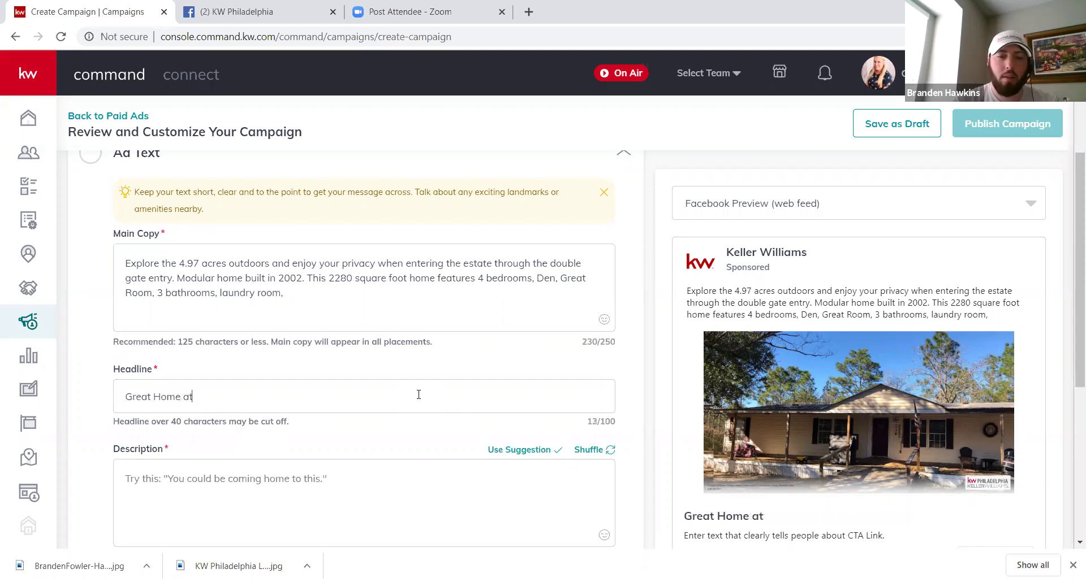
{"action": "type", "text": "great"}
{"action": "key", "text": "BackSpace"}
{"action": "key", "text": "BackSpace"}
{"action": "key", "text": "BackSpace"}
{"action": "key", "text": "BackSpace"}
{"action": "key", "text": "BackSpace"}
{"action": "key", "text": "BackSpace"}
{"action": "key", "text": "BackSpace"}
{"action": "key", "text": "BackSpace"}
{"action": "key", "text": "BackSpace"}
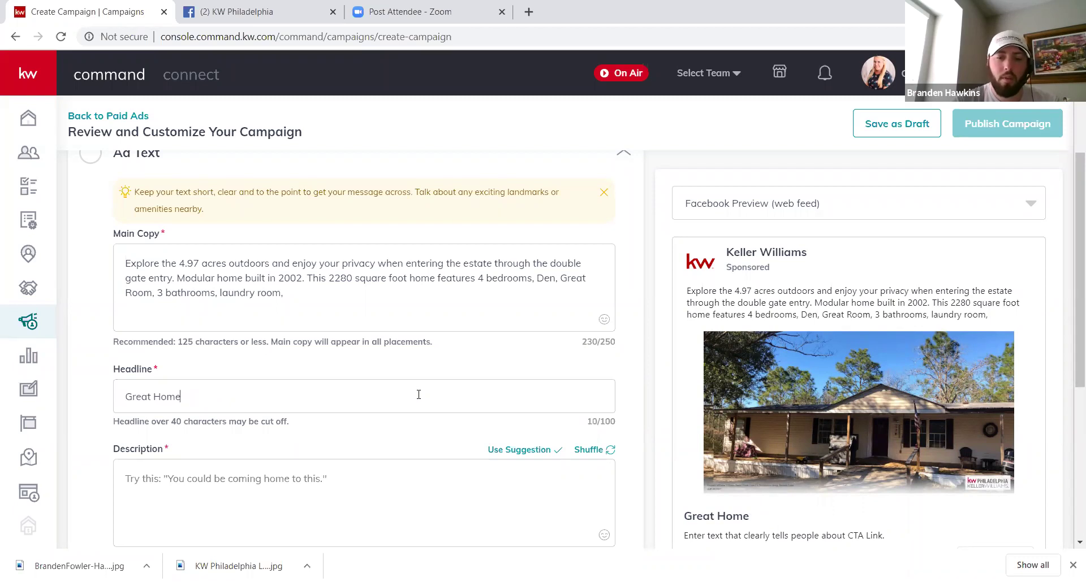
{"action": "type", "text": ", great neighborhood, great price"}
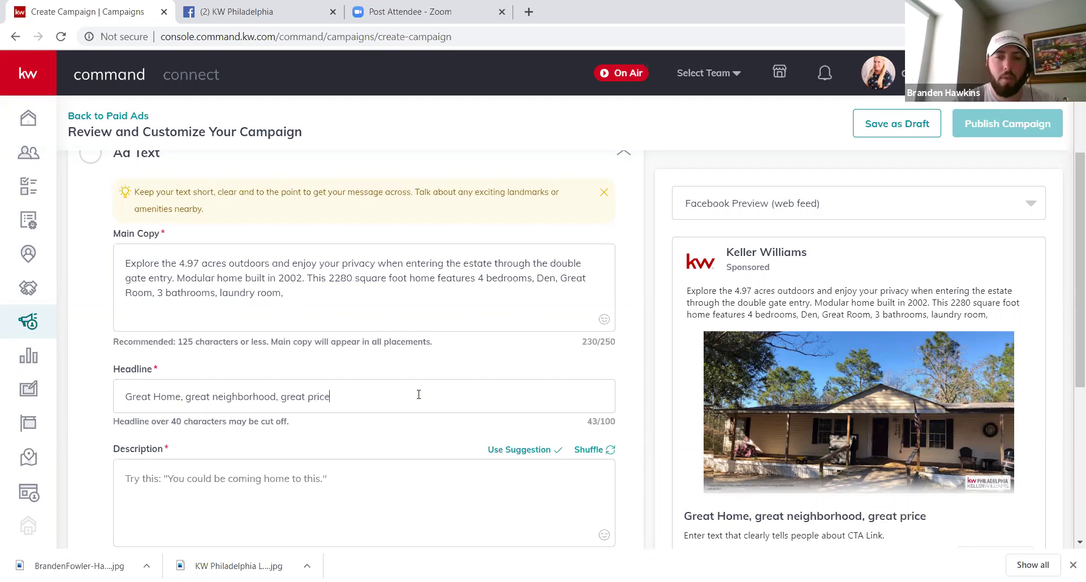
{"action": "type", "text": "!"}
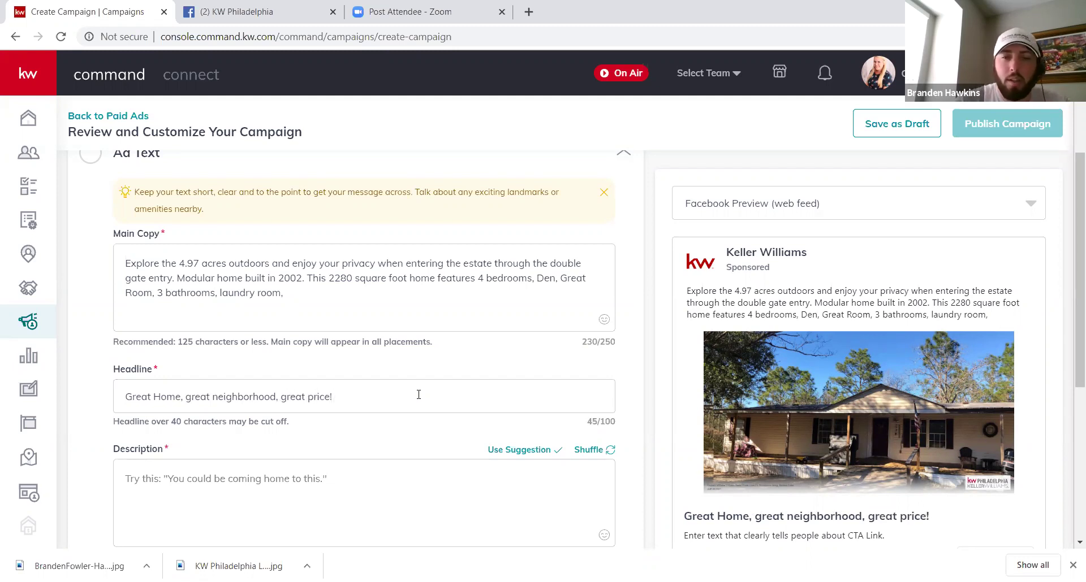
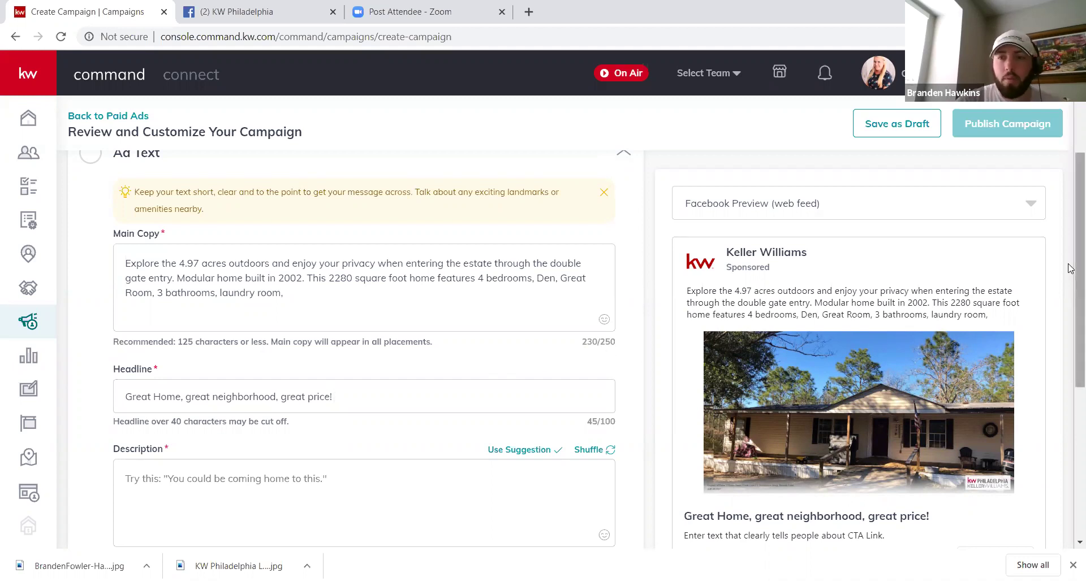
Step: Add the ad description 'Great Home' and save the ad text
{"action": "scroll", "coordinate": [1069, 311], "scroll_direction": "down", "scroll_amount": 1}
{"action": "scroll", "coordinate": [1069, 311], "scroll_direction": "down", "scroll_amount": 3}
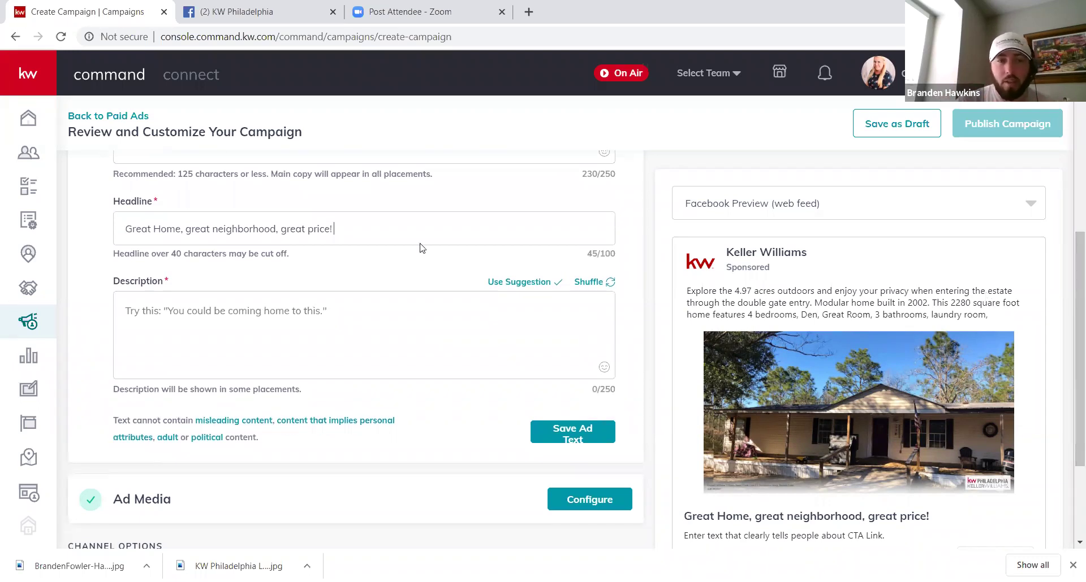
{"action": "left_click", "coordinate": [331, 315]}
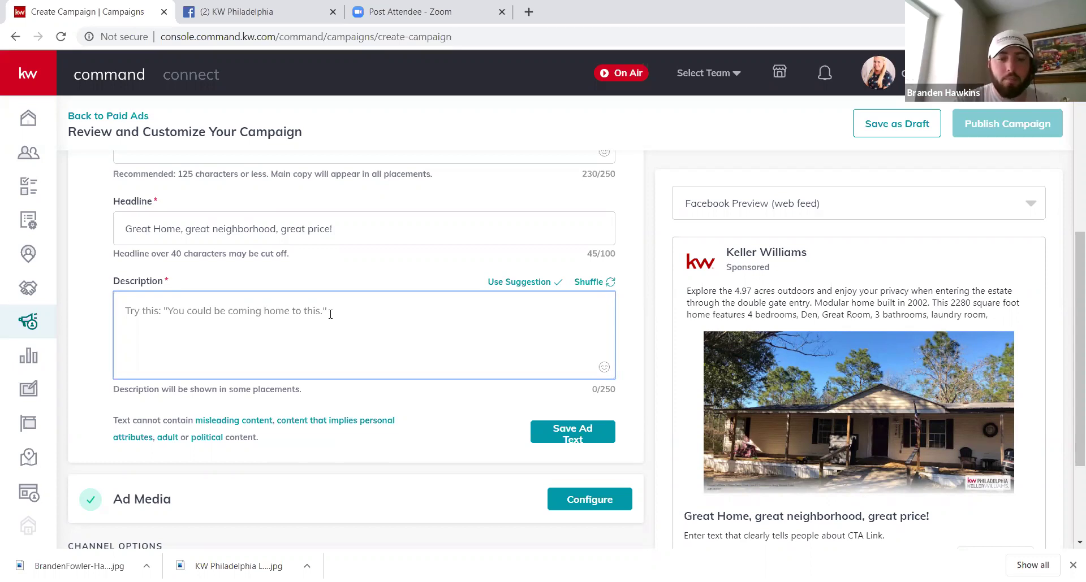
{"action": "type", "text": "Great Home"}
{"action": "left_click", "coordinate": [568, 438]}
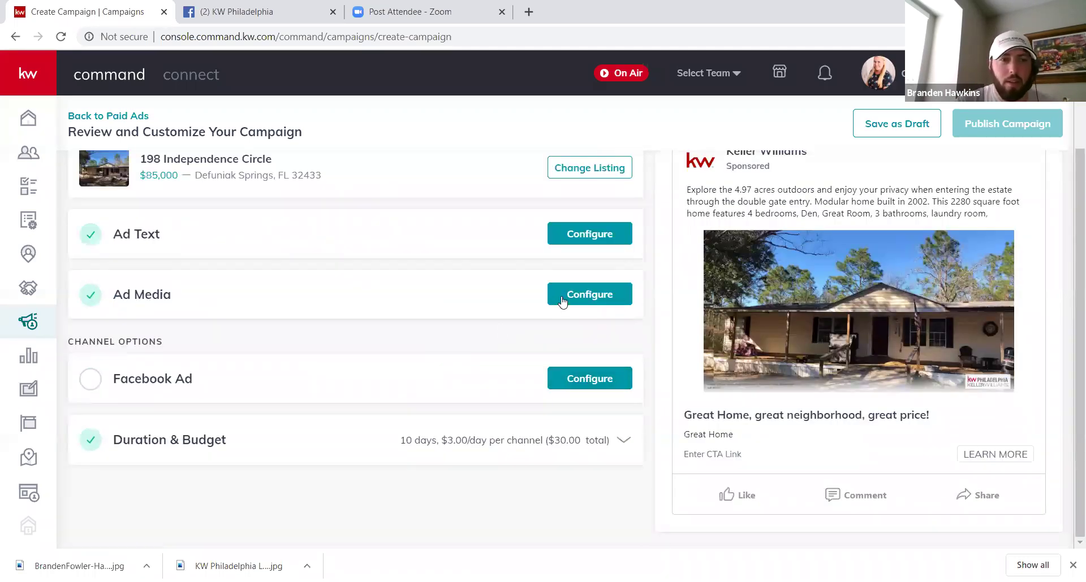
Step: Keep the single listing photo with the DBA logo on the right and save the ad media
{"action": "left_click", "coordinate": [572, 295]}
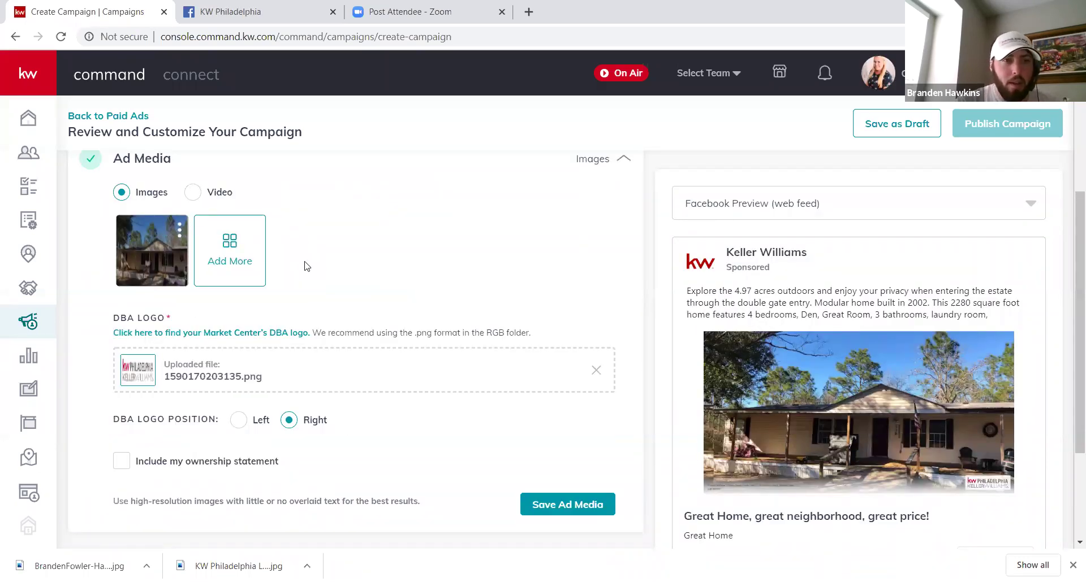
{"action": "mouse_move", "coordinate": [163, 247]}
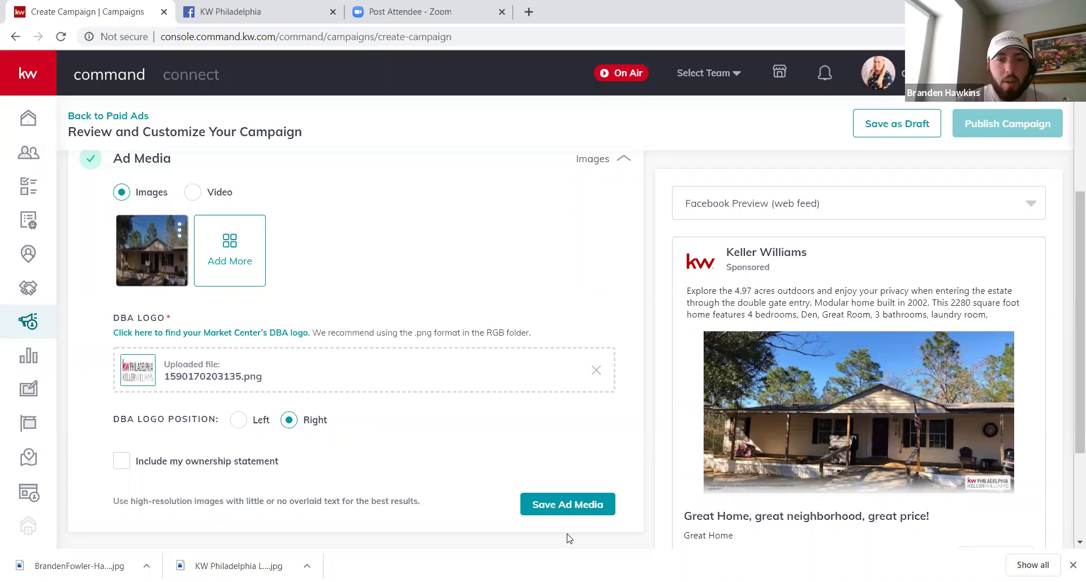
{"action": "left_click", "coordinate": [567, 506]}
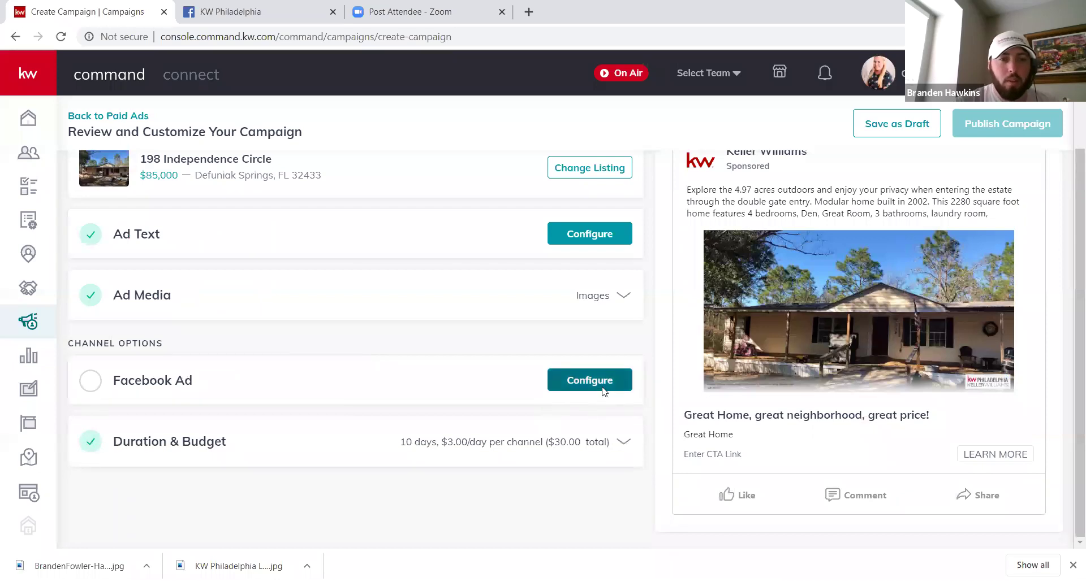
Step: Set the Facebook ad's page to the agent's realtor page
{"action": "left_click", "coordinate": [590, 380]}
{"action": "left_click", "coordinate": [511, 359]}
{"action": "left_click", "coordinate": [487, 396]}
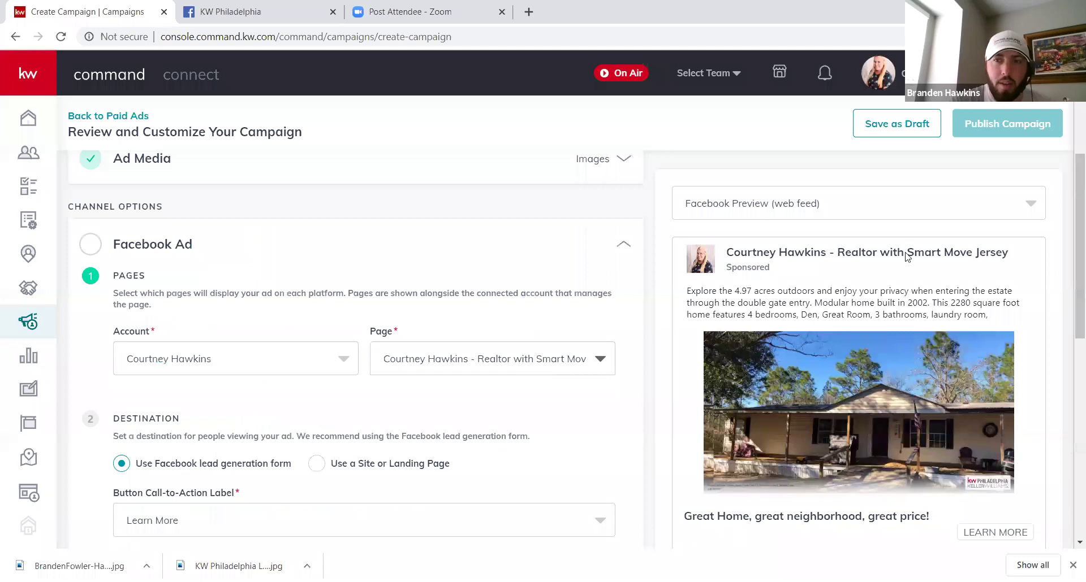
{"action": "left_click_drag", "start_coordinate": [1072, 268], "coordinate": [1070, 319]}
{"action": "scroll", "coordinate": [1071, 318], "scroll_direction": "down", "scroll_amount": 2}
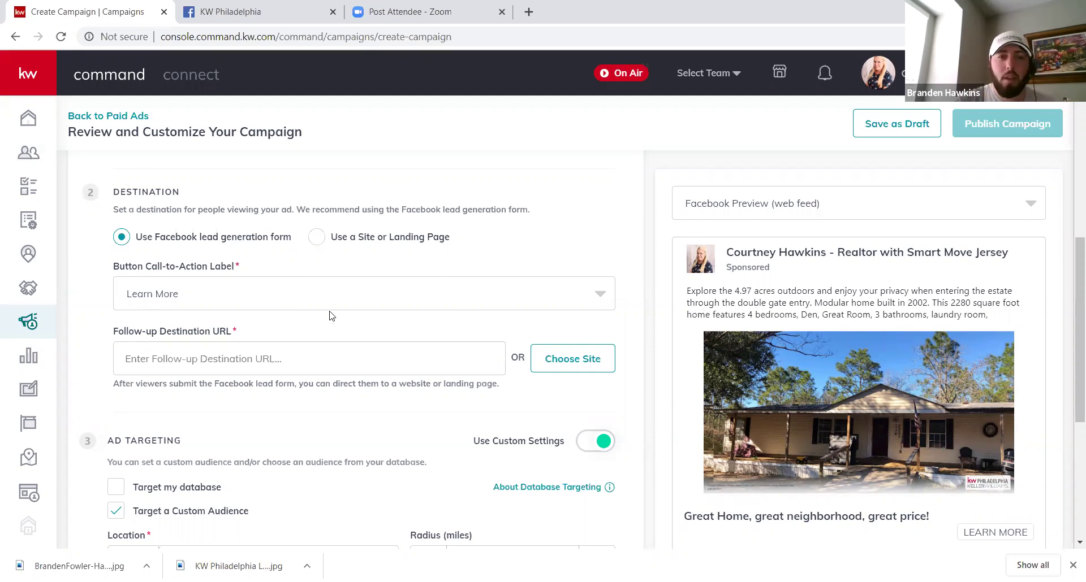
Step: Send ad viewers to a site or landing page, keeping Learn More as the call-to-action
{"action": "left_click", "coordinate": [351, 294]}
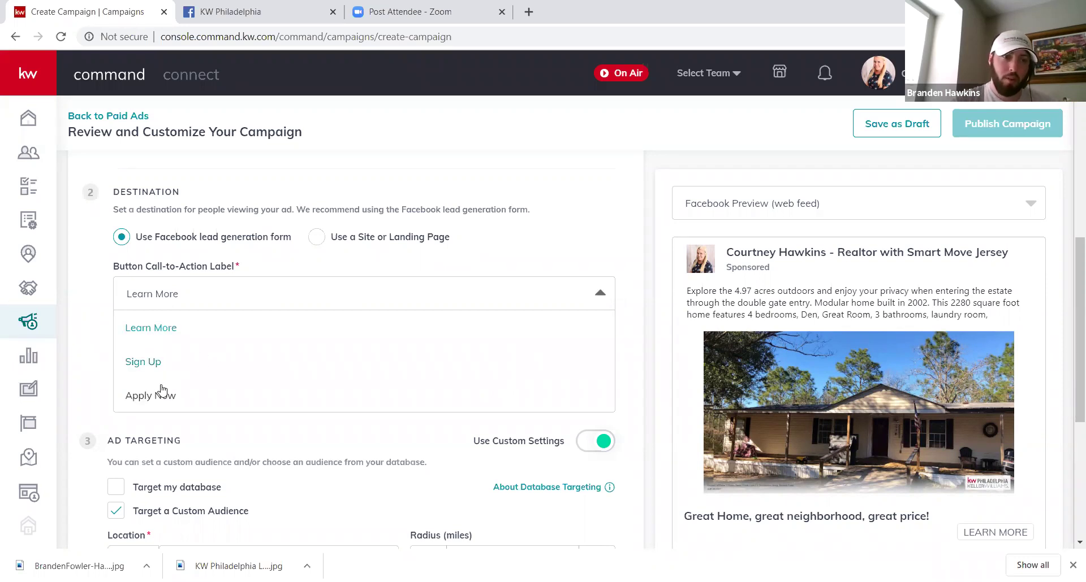
{"action": "left_click", "coordinate": [209, 329]}
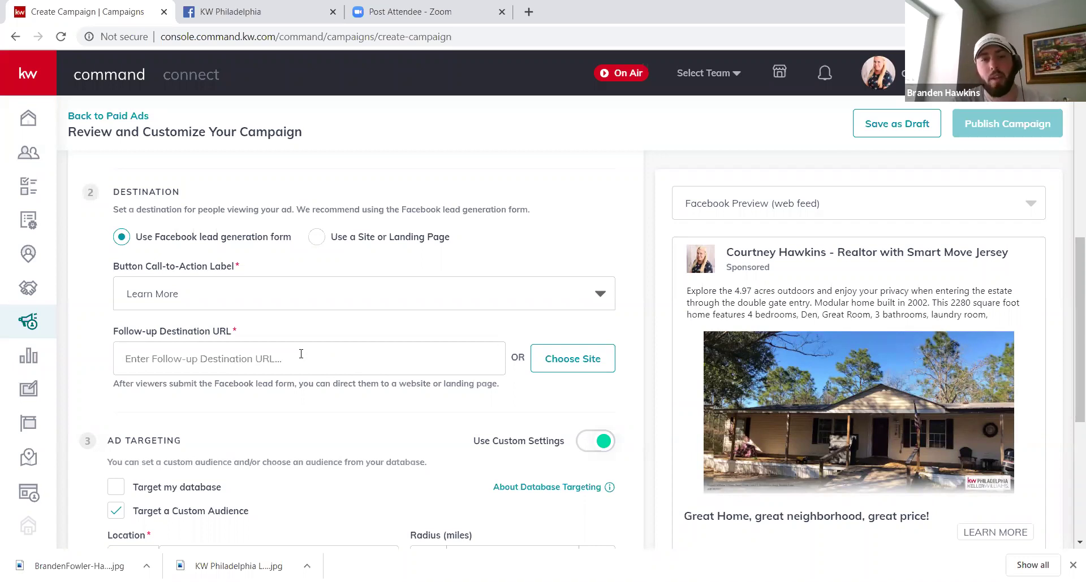
{"action": "left_click", "coordinate": [317, 238]}
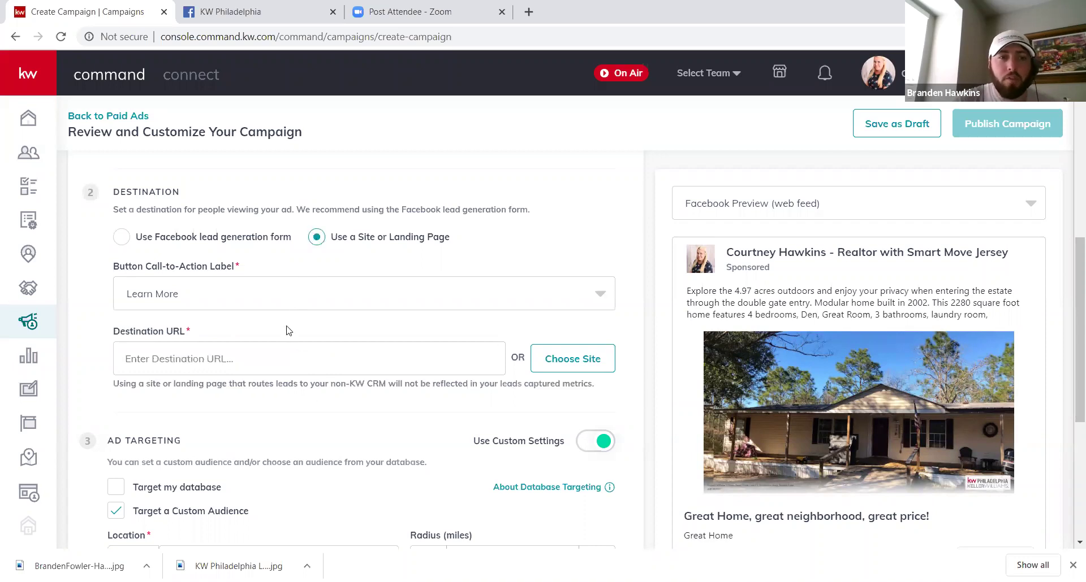
{"action": "left_click", "coordinate": [322, 305]}
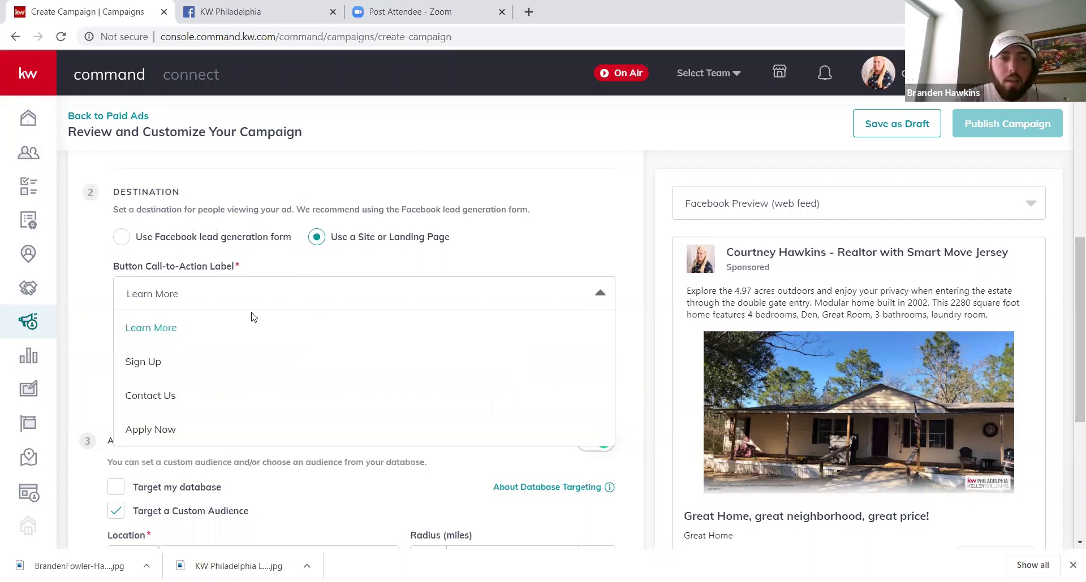
{"action": "left_click", "coordinate": [164, 330]}
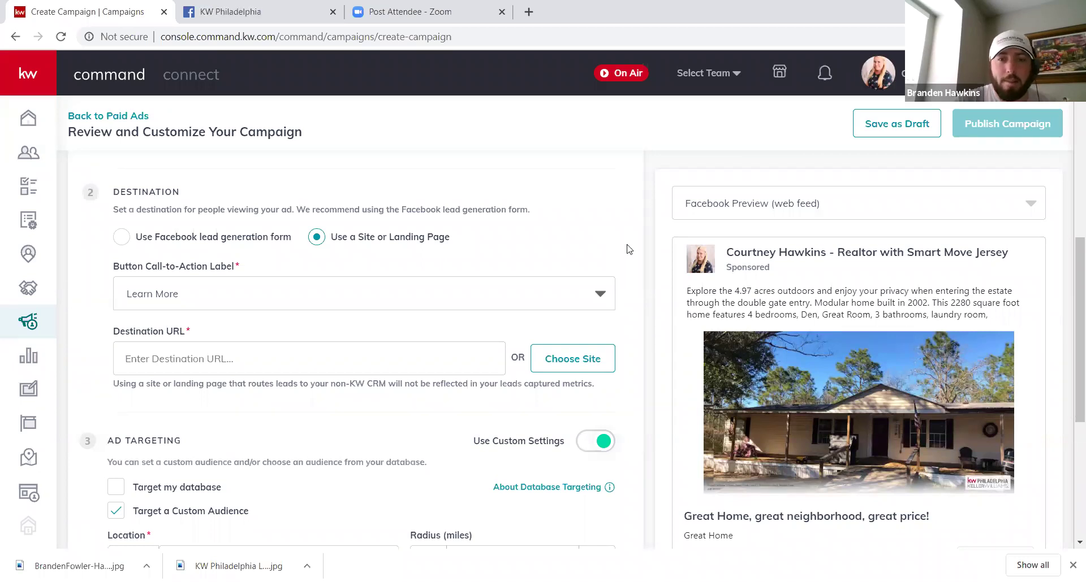
{"action": "scroll", "coordinate": [628, 249], "scroll_direction": "down", "scroll_amount": 3}
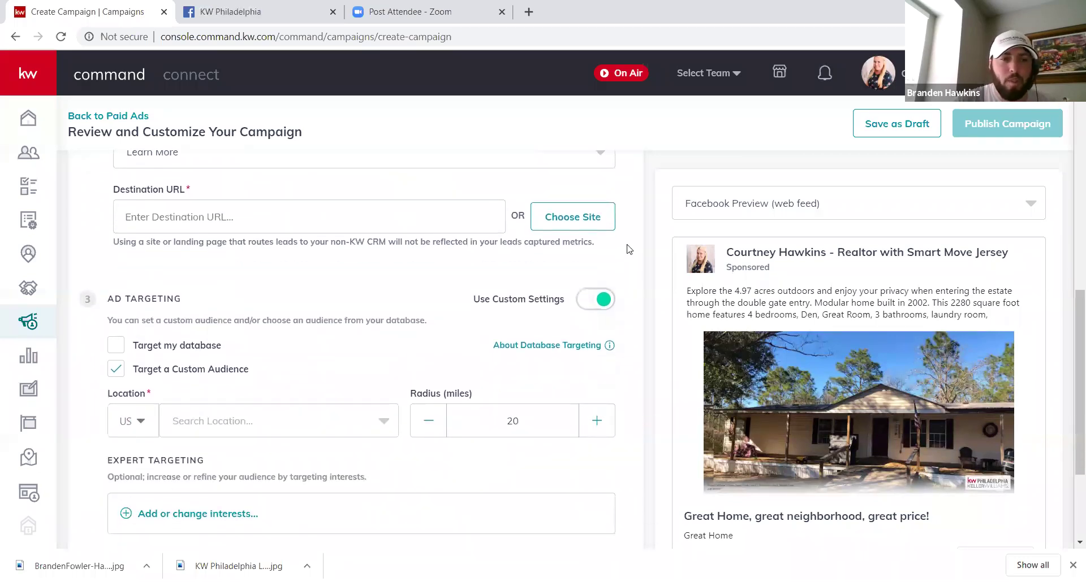
Step: Target DeFuniak Springs, Florida, and shrink the radius from 20 to 15 miles
{"action": "scroll", "coordinate": [628, 249], "scroll_direction": "down", "scroll_amount": 2}
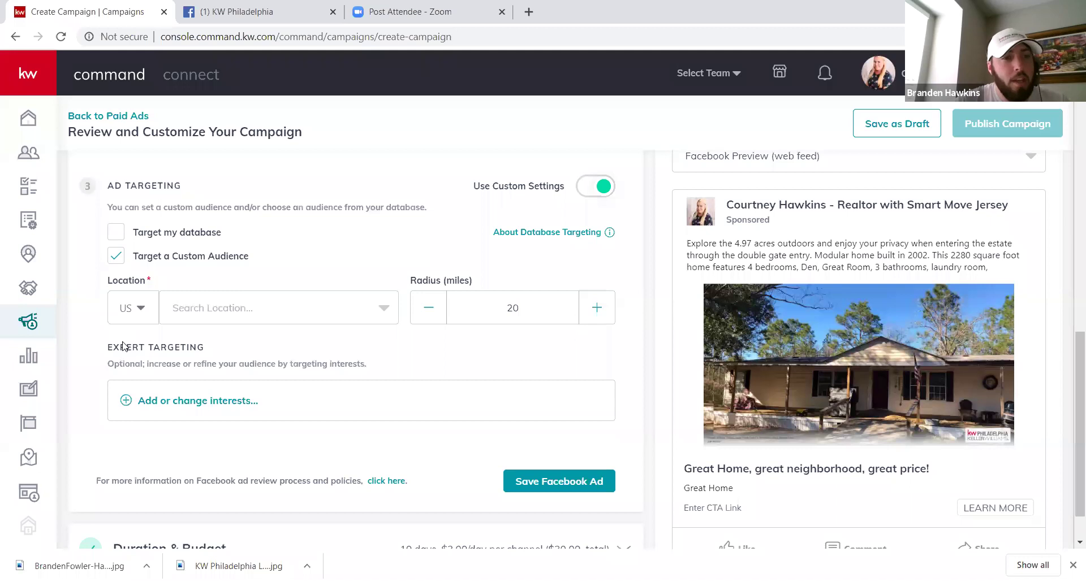
{"action": "left_click", "coordinate": [378, 310]}
{"action": "left_click", "coordinate": [285, 337]}
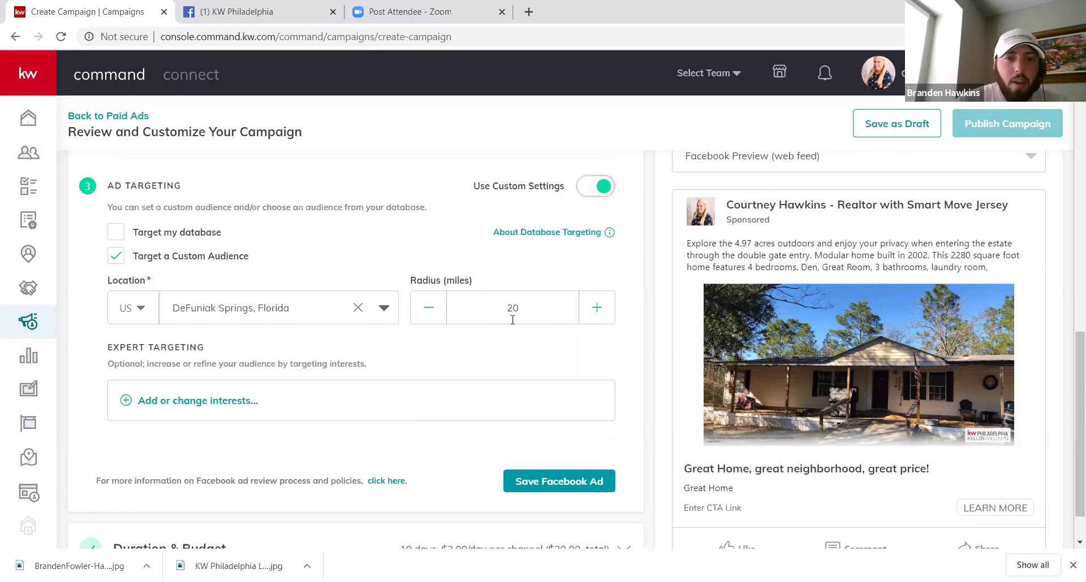
{"action": "left_click", "coordinate": [428, 308]}
{"action": "left_click", "coordinate": [428, 309]}
{"action": "left_click", "coordinate": [428, 308]}
{"action": "left_click", "coordinate": [428, 308]}
{"action": "left_click", "coordinate": [428, 309]}
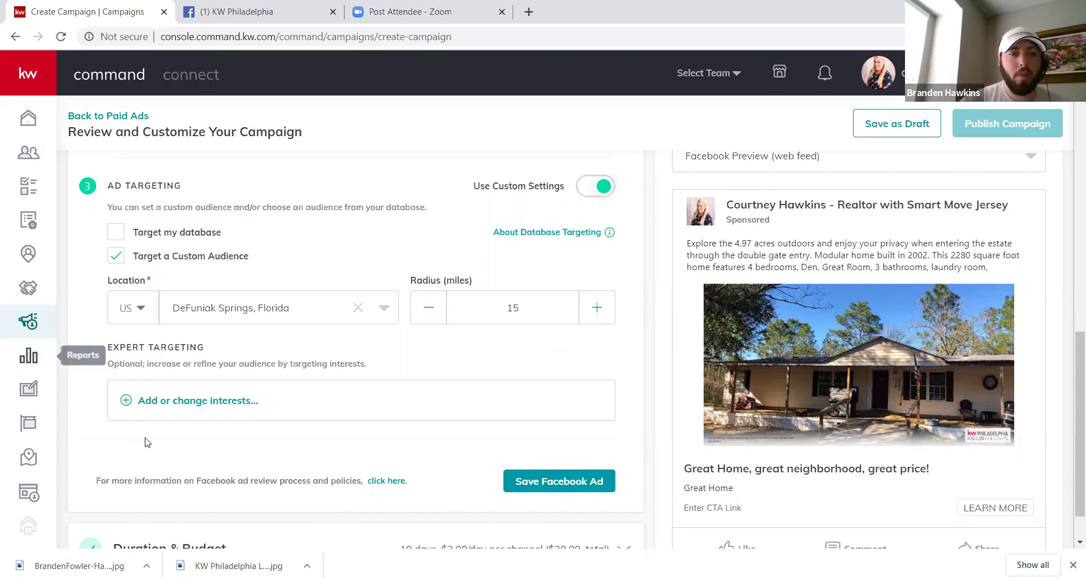
Step: Browse the Interests list in Expert Targeting, then close it without adding any interests
{"action": "left_click", "coordinate": [165, 402]}
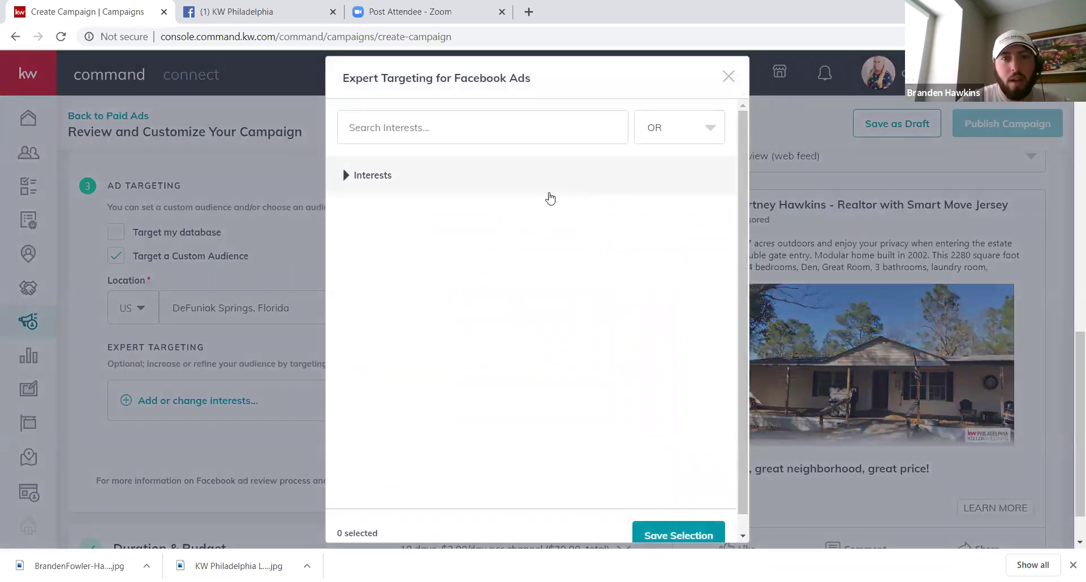
{"action": "right_click", "coordinate": [452, 177]}
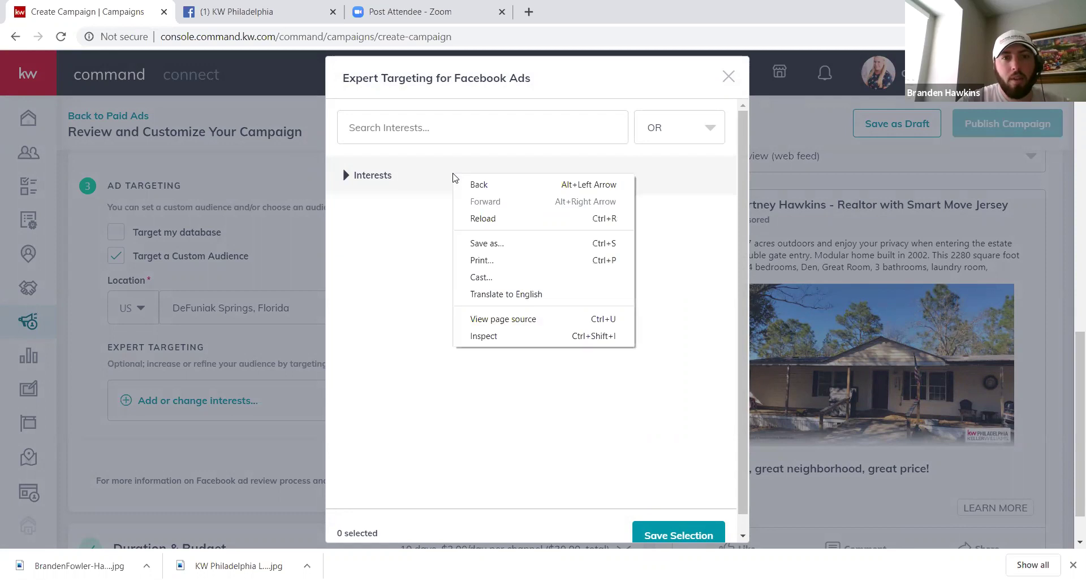
{"action": "left_click", "coordinate": [393, 207]}
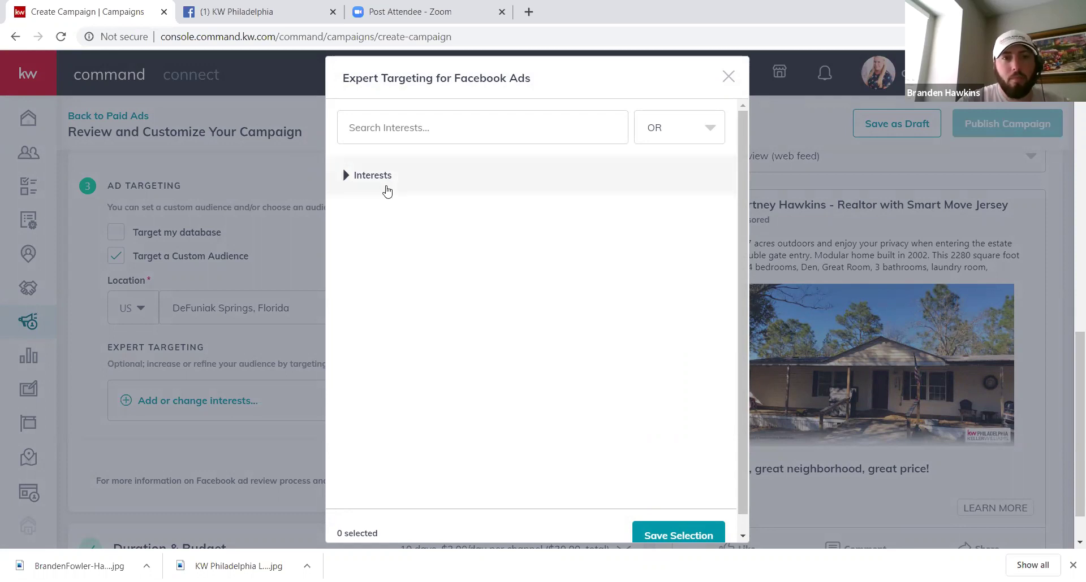
{"action": "left_click", "coordinate": [387, 189]}
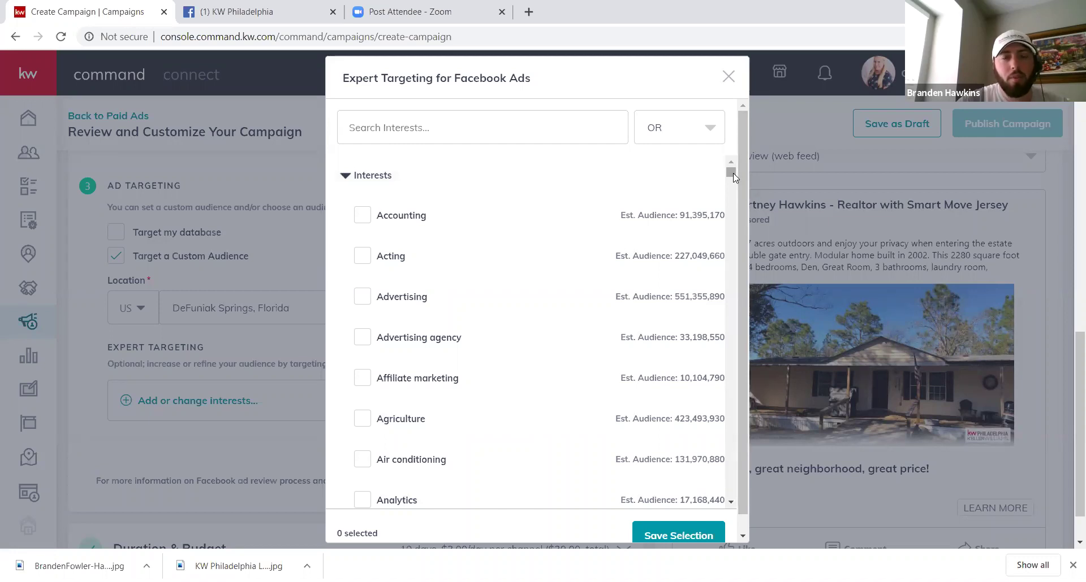
{"action": "left_click_drag", "start_coordinate": [733, 178], "coordinate": [739, 199]}
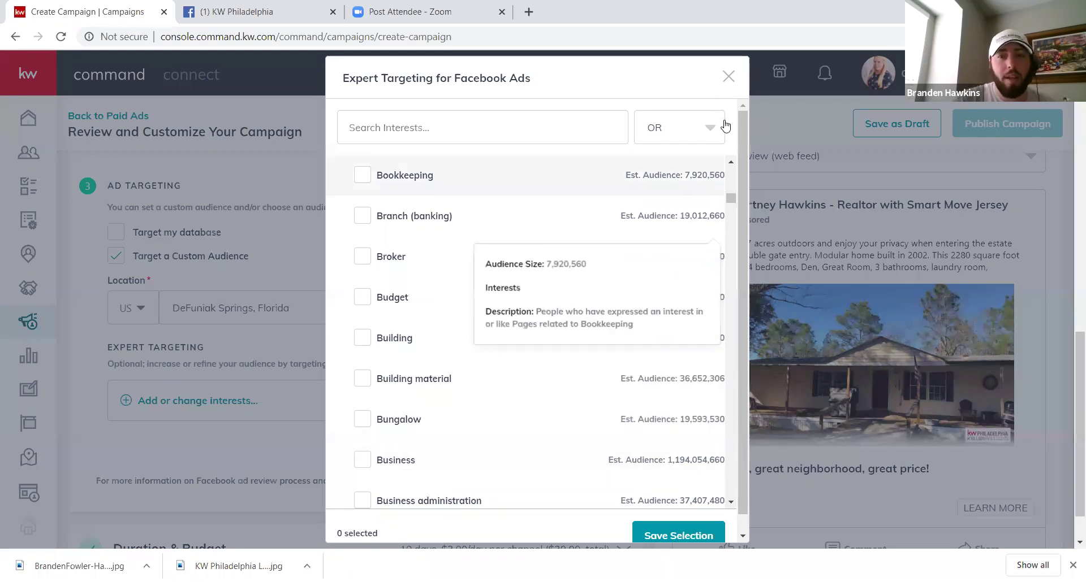
{"action": "scroll", "coordinate": [731, 167], "scroll_direction": "up", "scroll_amount": 5}
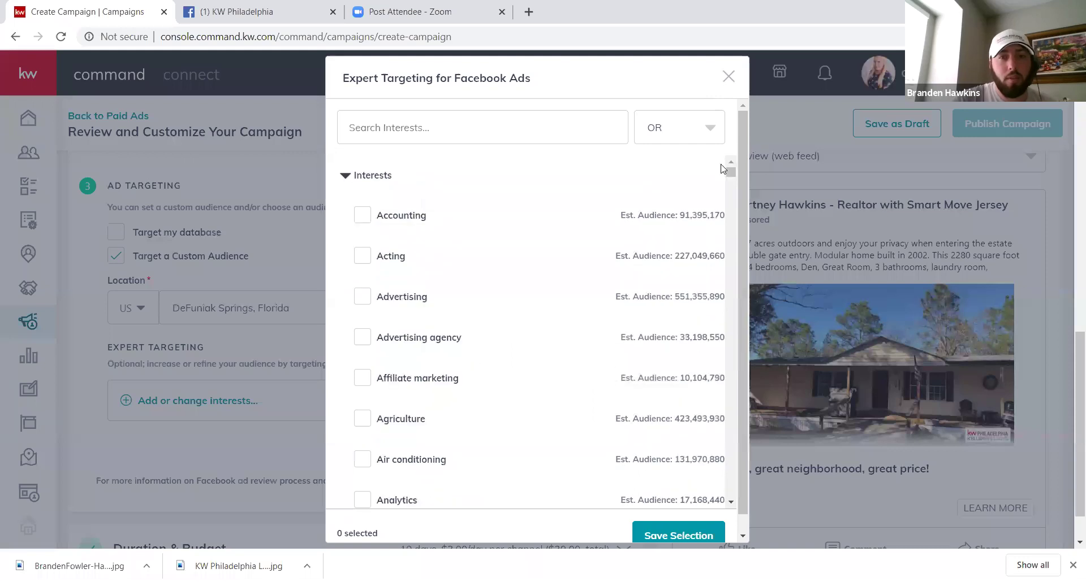
{"action": "left_click", "coordinate": [369, 173]}
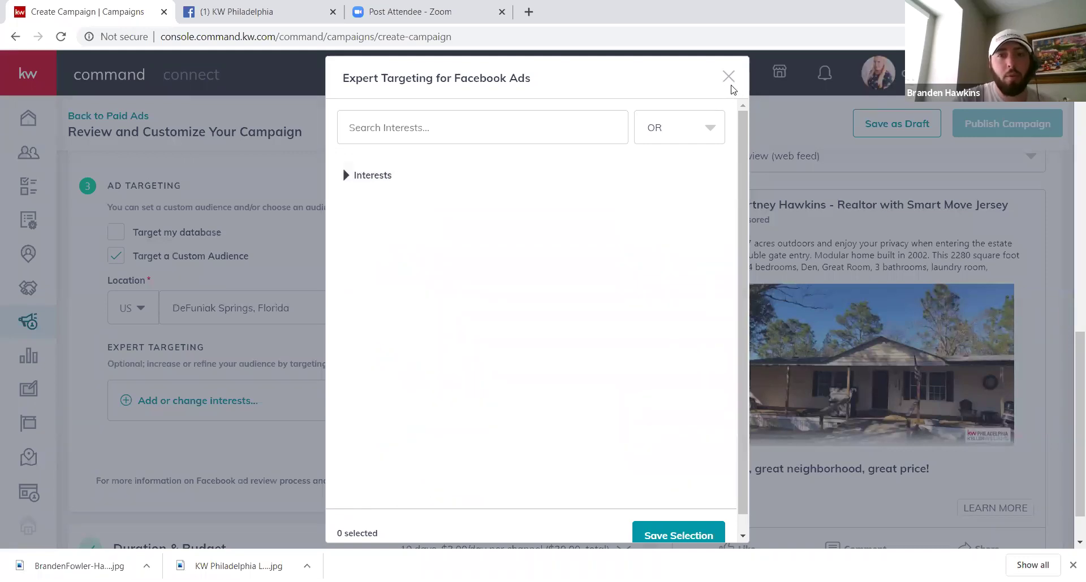
{"action": "left_click", "coordinate": [728, 77]}
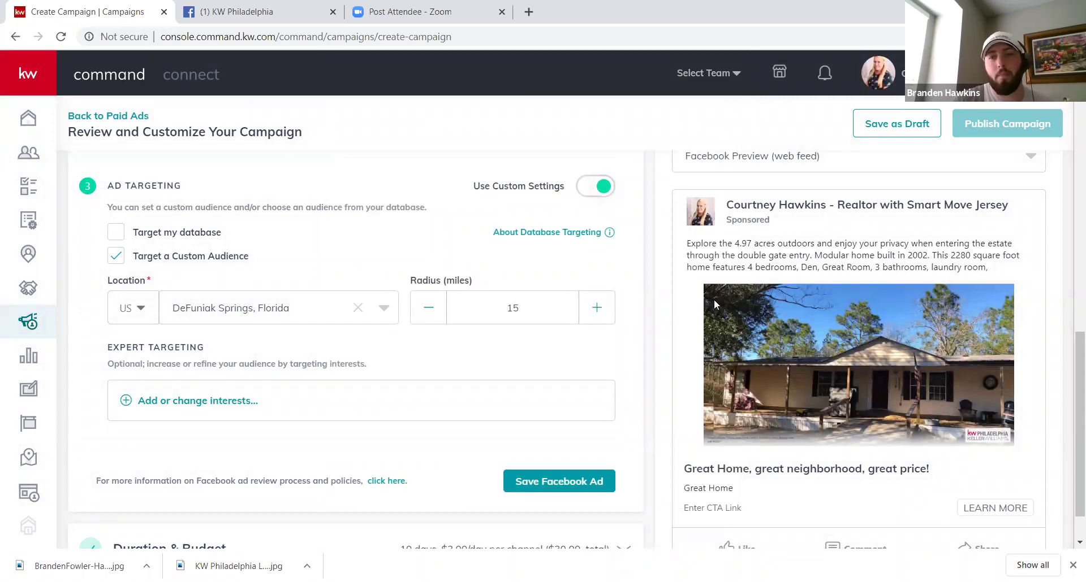
Step: Save and collapse the Facebook Ad section, then show Duration & Budget (May 23–Jun 2, 2020)
{"action": "left_click_drag", "start_coordinate": [631, 408], "coordinate": [627, 343]}
{"action": "left_click", "coordinate": [631, 345]}
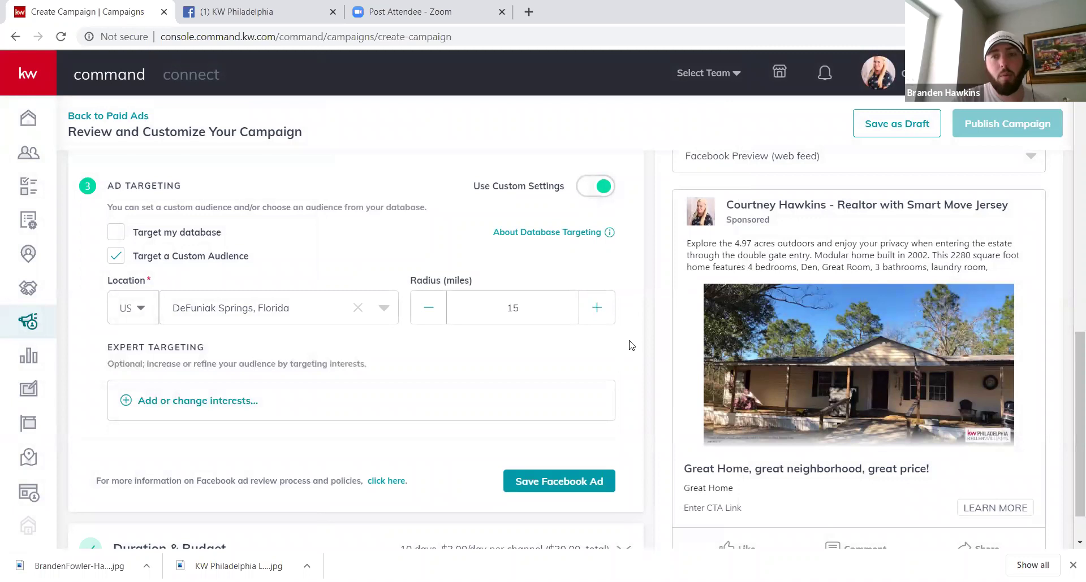
{"action": "scroll", "coordinate": [1071, 390], "scroll_direction": "down", "scroll_amount": 1}
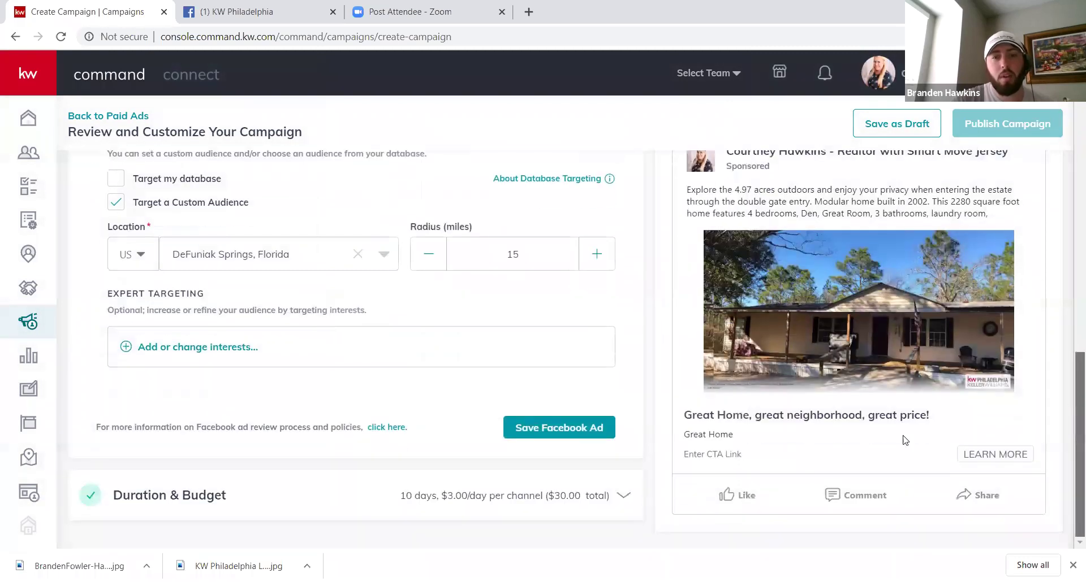
{"action": "left_click", "coordinate": [534, 427]}
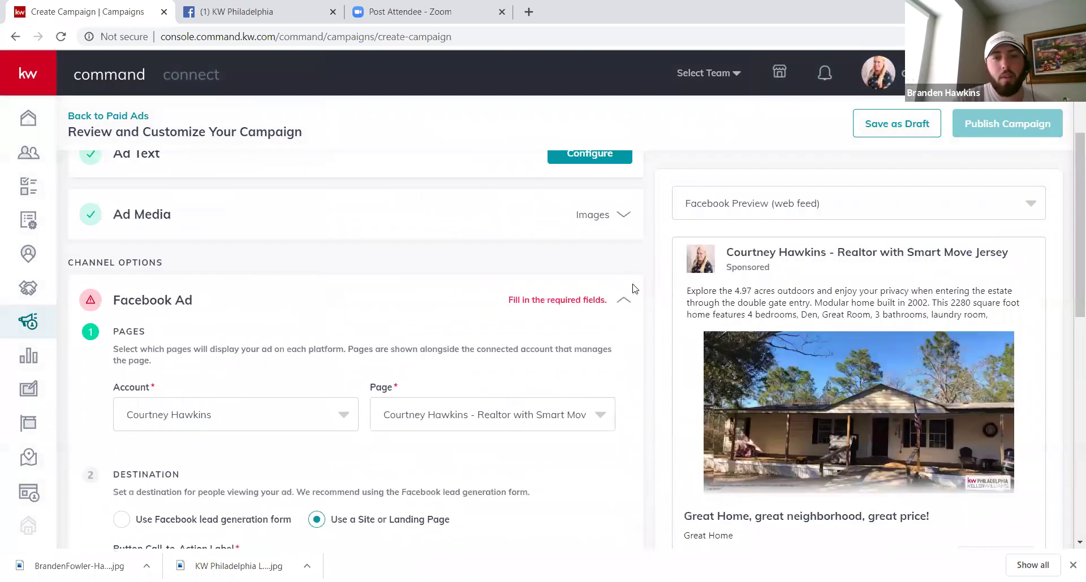
{"action": "left_click", "coordinate": [626, 303]}
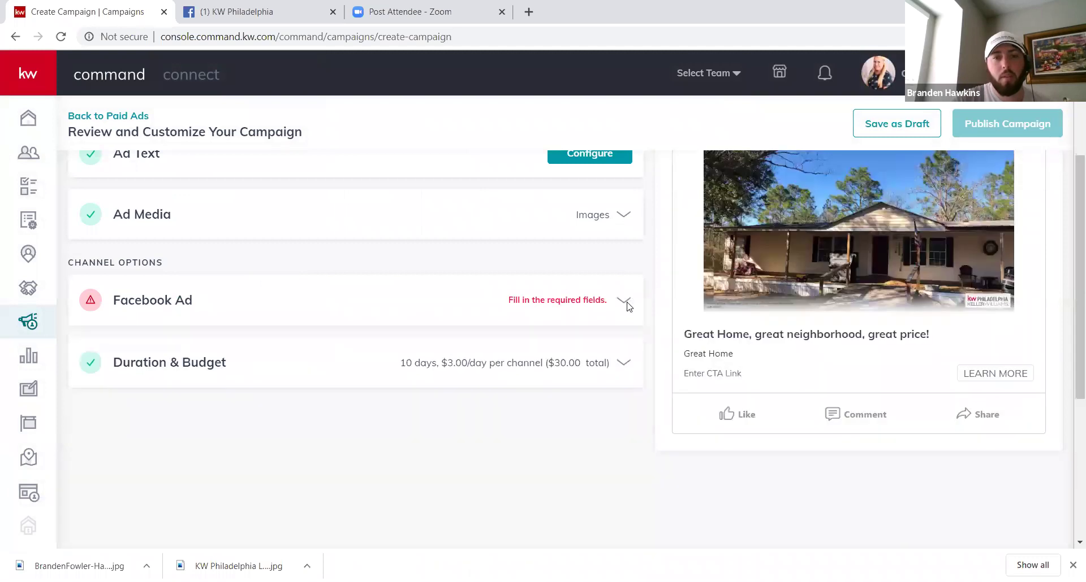
{"action": "left_click", "coordinate": [624, 364]}
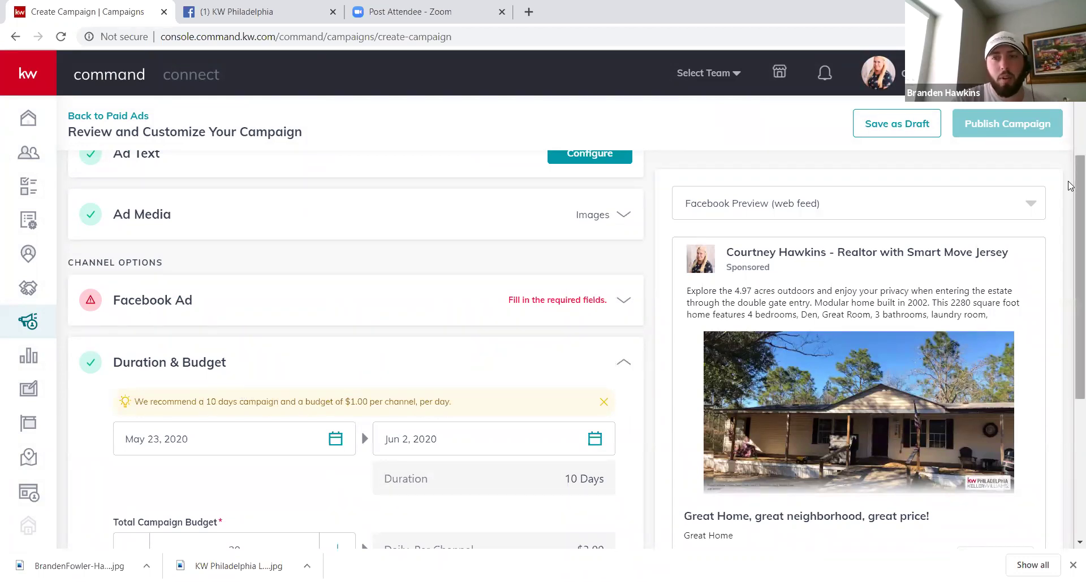
Step: Save the 10-day run at $3.00/day per channel, $30.00 total
{"action": "scroll", "coordinate": [1070, 185], "scroll_direction": "down", "scroll_amount": 2}
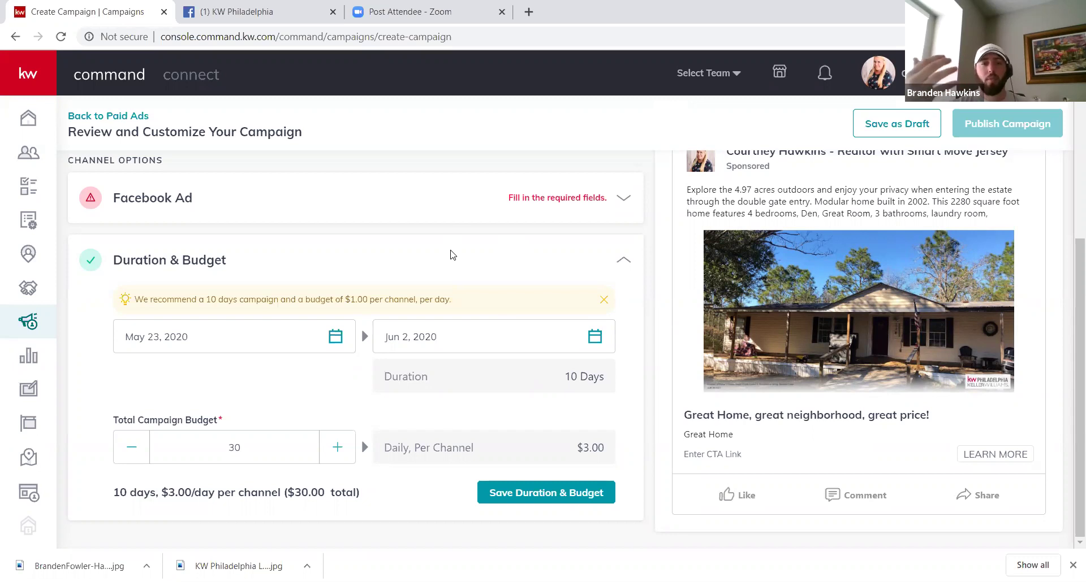
{"action": "left_click", "coordinate": [537, 501]}
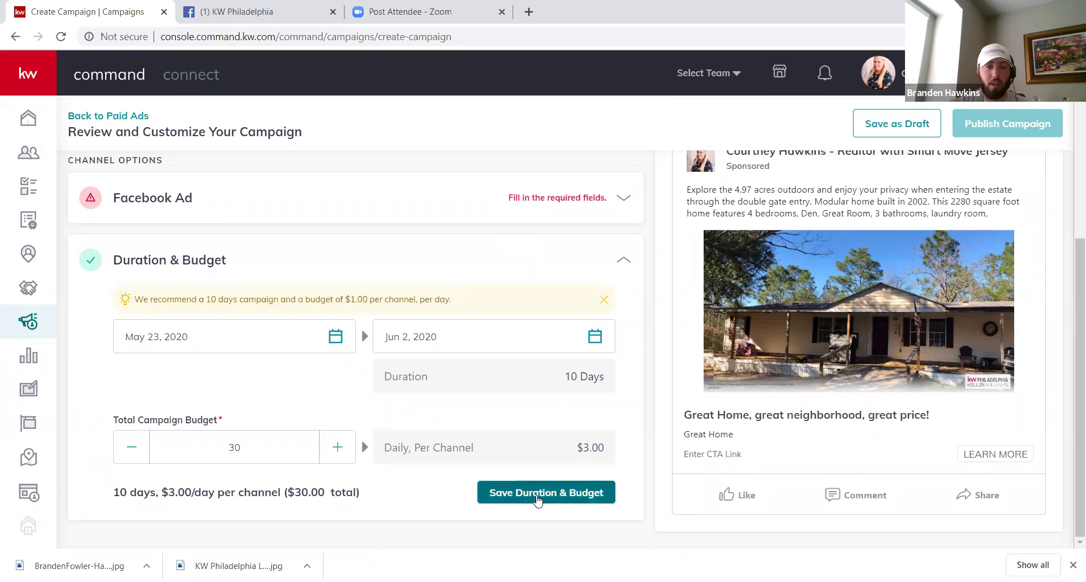
{"action": "left_click", "coordinate": [537, 501]}
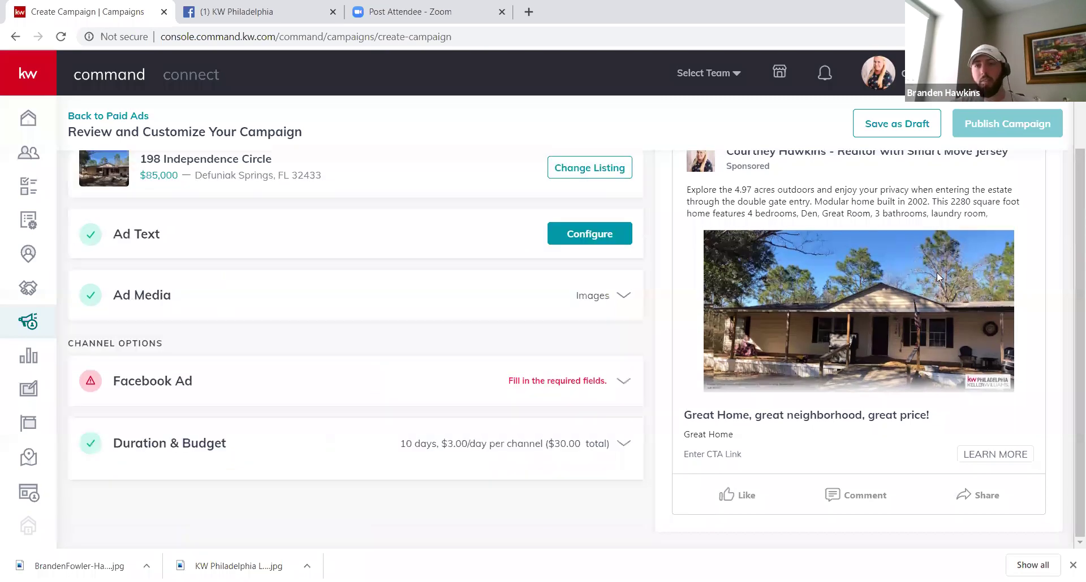
{"action": "scroll", "coordinate": [1070, 226], "scroll_direction": "up", "scroll_amount": 1}
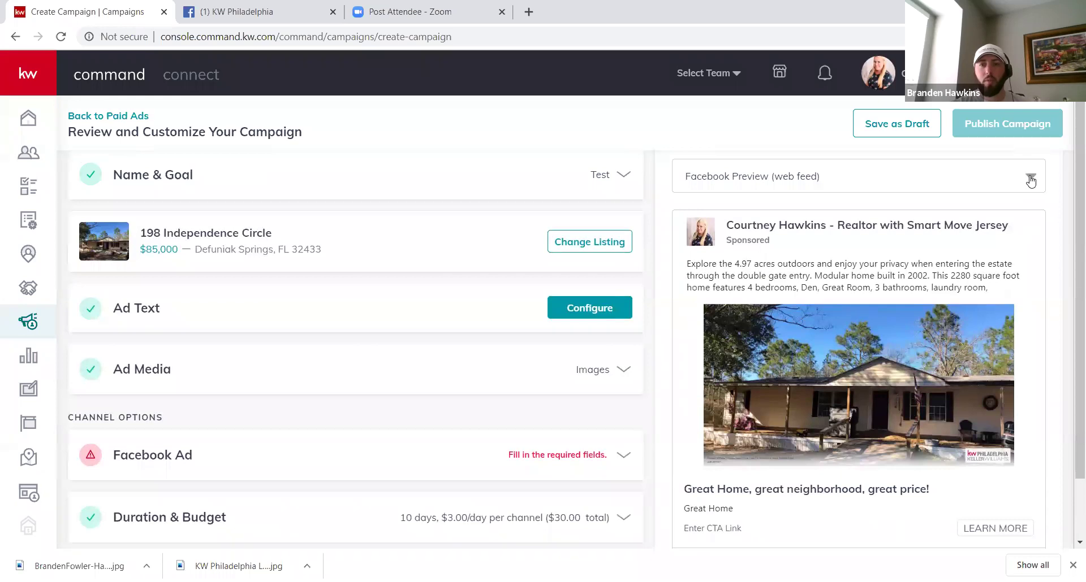
{"action": "left_click", "coordinate": [1025, 182]}
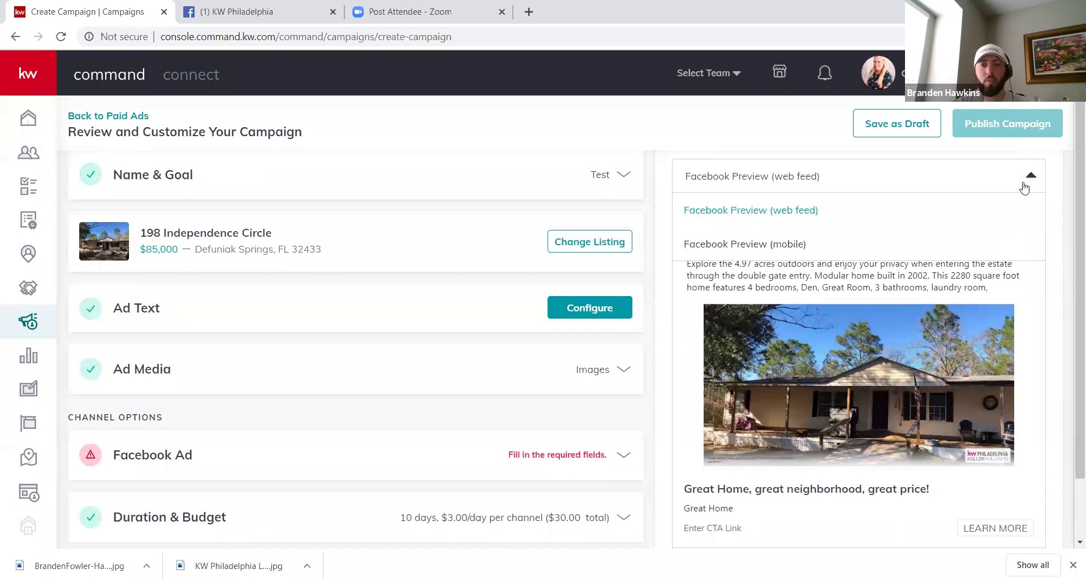
{"action": "left_click", "coordinate": [770, 244]}
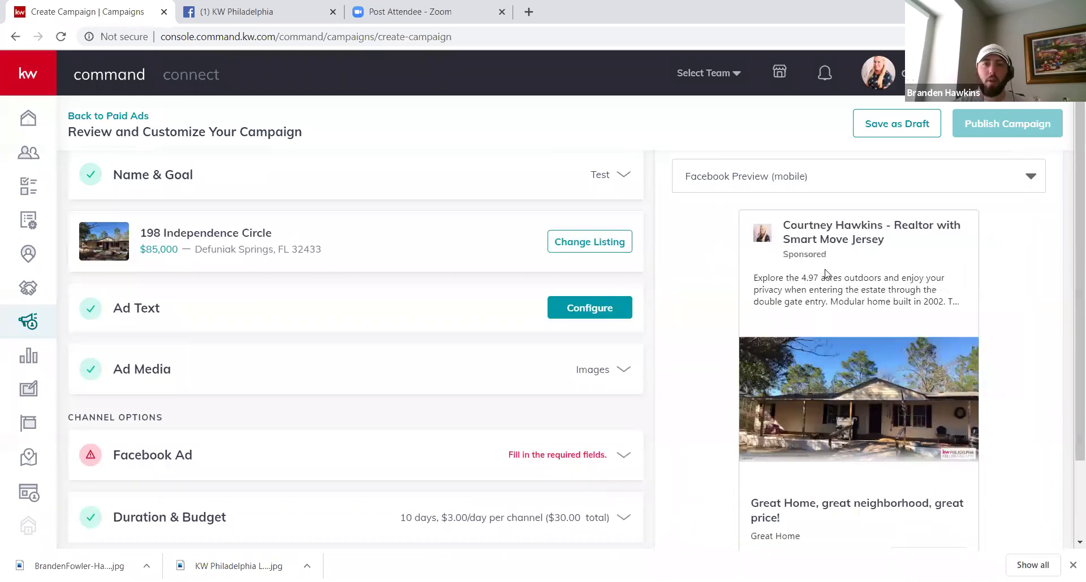
{"action": "left_click", "coordinate": [979, 178]}
{"action": "left_click", "coordinate": [806, 215]}
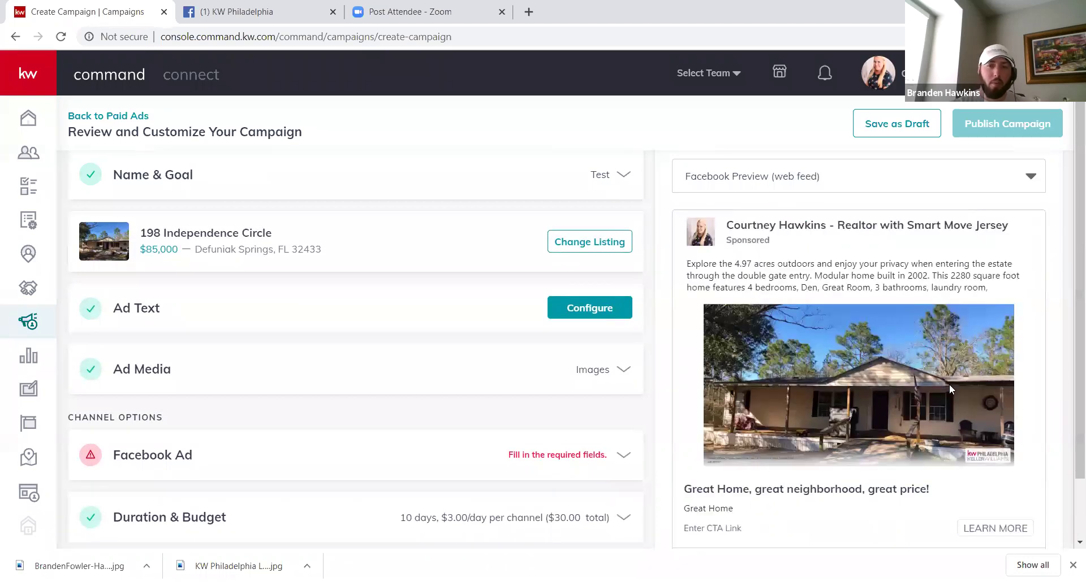